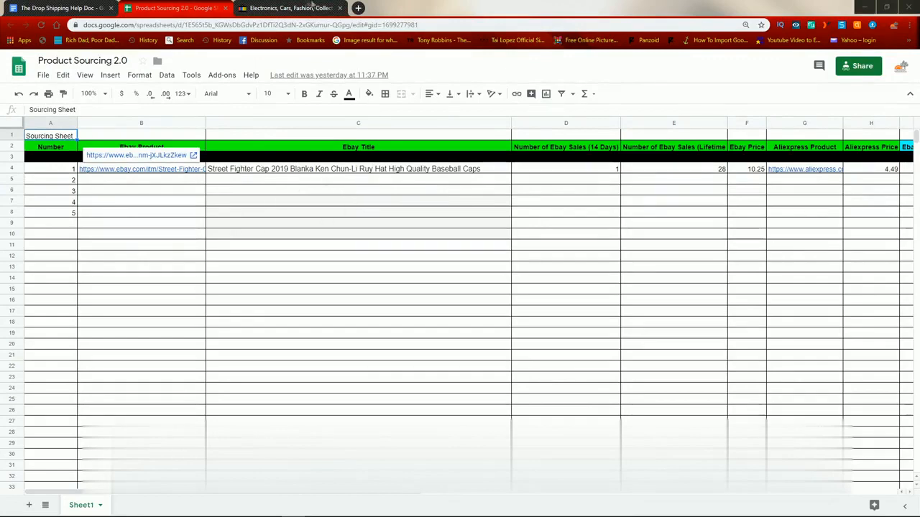
# Step: Open the selling overview on eBay and start creating a new listing
pyautogui.click(286, 6)
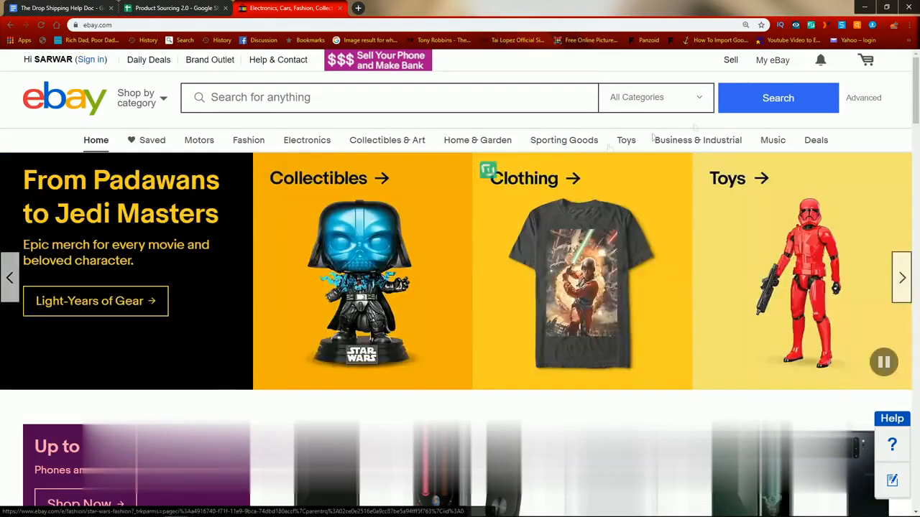
pyautogui.moveTo(782, 61)
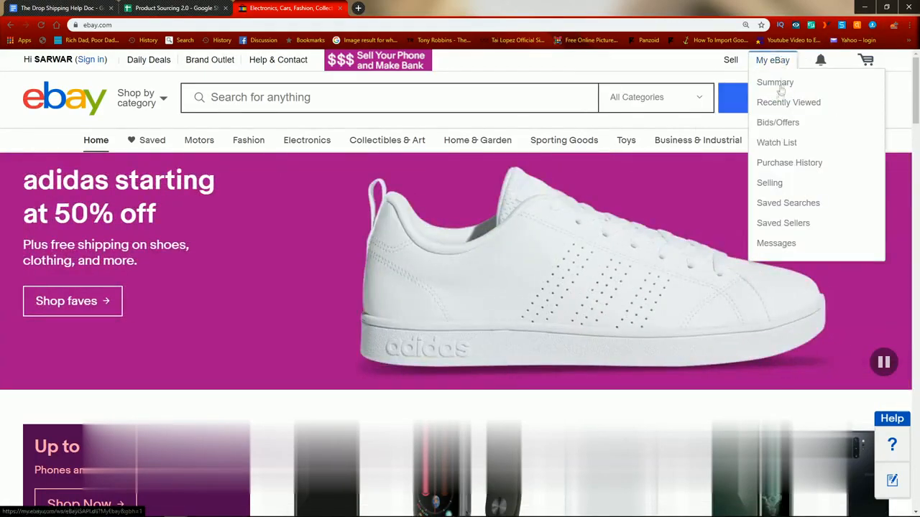
pyautogui.click(769, 184)
pyautogui.moveTo(199, 85)
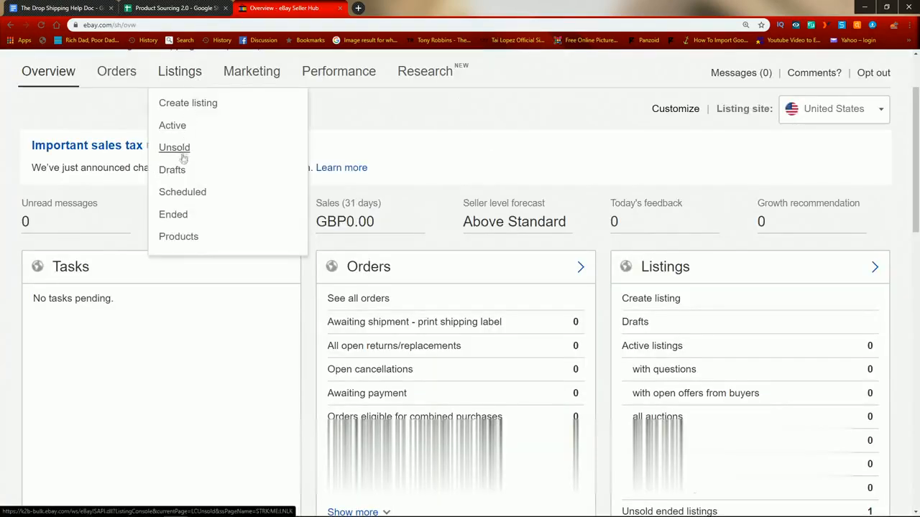
pyautogui.click(211, 102)
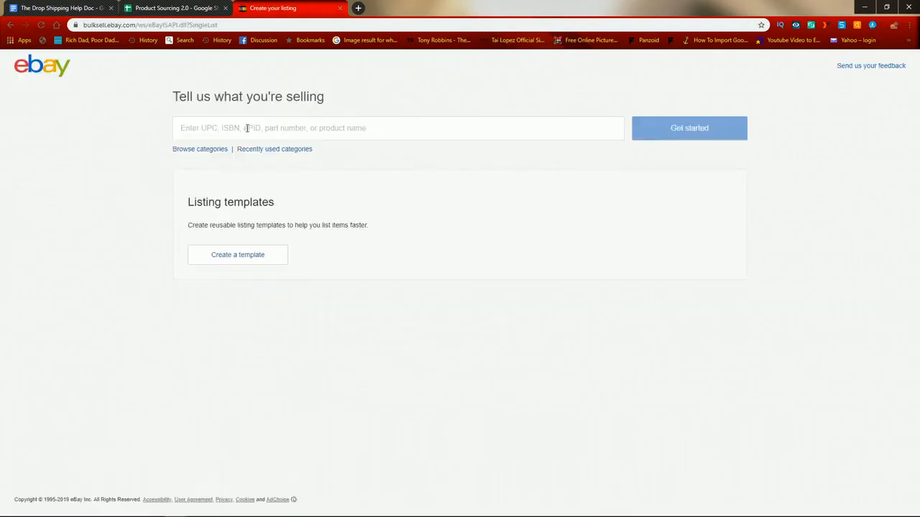
# Step: Copy the Street Fighter cap's eBay title from the Product Sourcing 2.0 sheet and begin the eBay listing with it
pyautogui.click(202, 8)
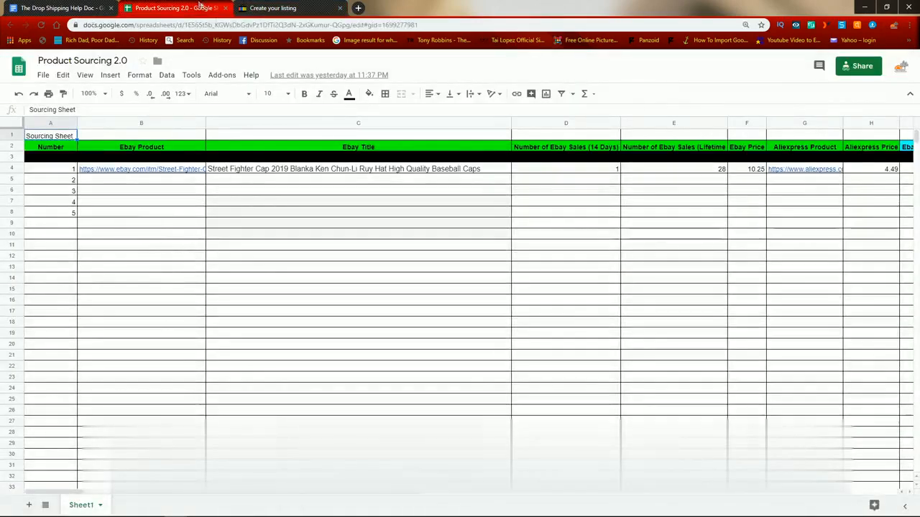
pyautogui.click(283, 170)
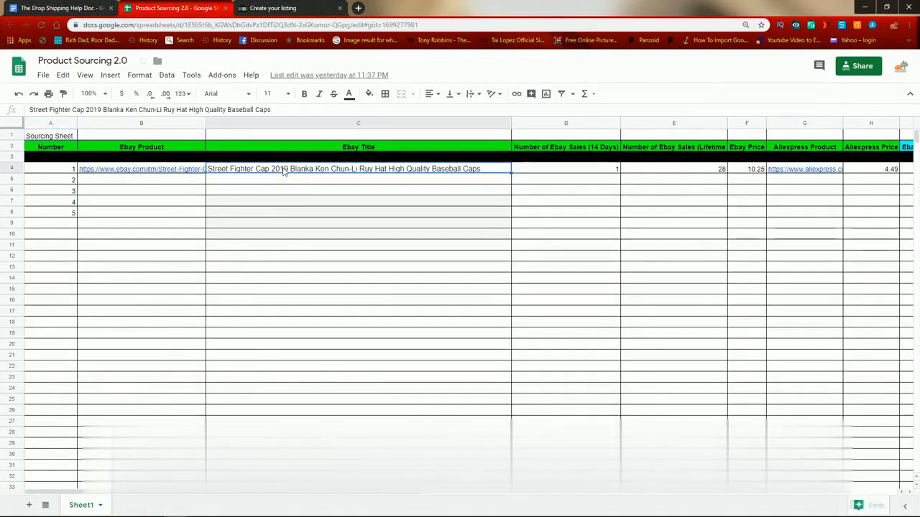
pyautogui.hotkey('ctrl', 'c')
pyautogui.click(278, 8)
pyautogui.click(270, 131)
pyautogui.hotkey('ctrl', 'v')
pyautogui.click(678, 128)
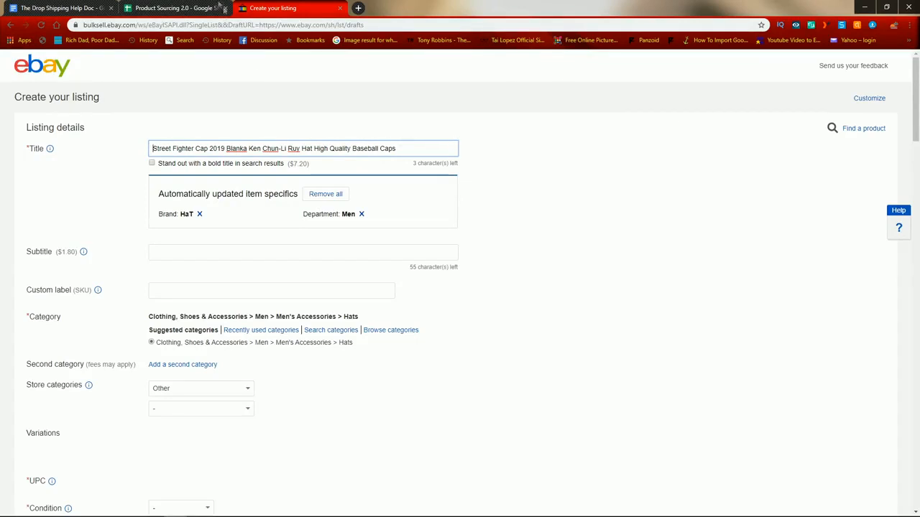
# Step: Correct "Ruy" to "Ryu" in the listing title
pyautogui.click(296, 148)
pyautogui.press('BackSpace')
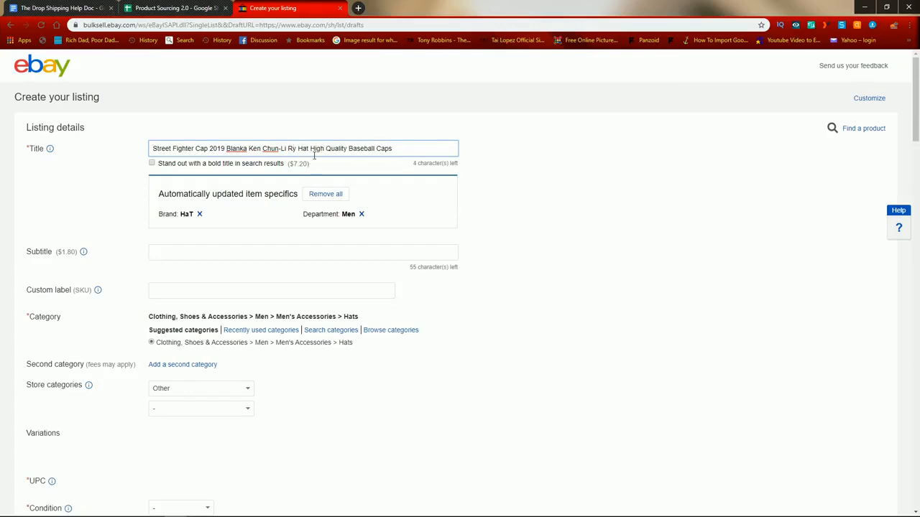
pyautogui.write('u')
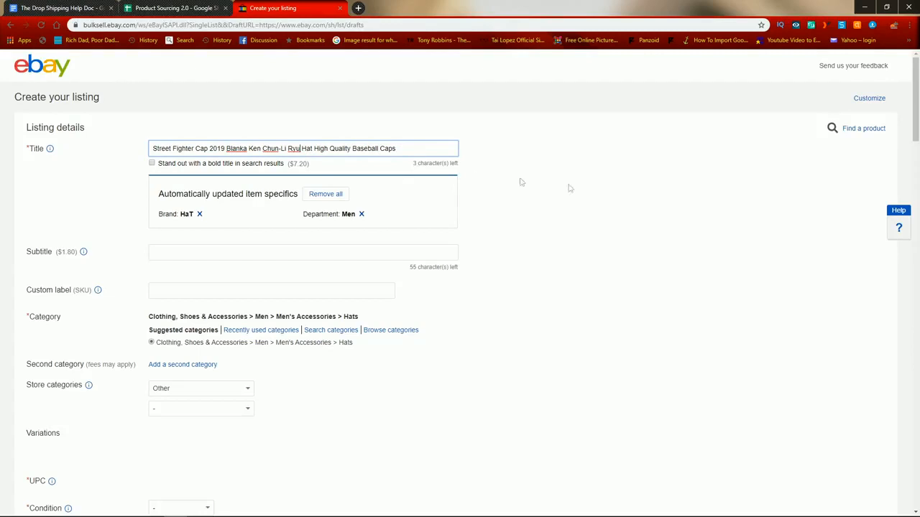
pyautogui.hotkey('ctrl', '+')
pyautogui.hotkey('ctrl', '+')
pyautogui.moveTo(521, 191); pyautogui.dragTo(588, 199)
pyautogui.click(588, 199)
pyautogui.click(525, 171)
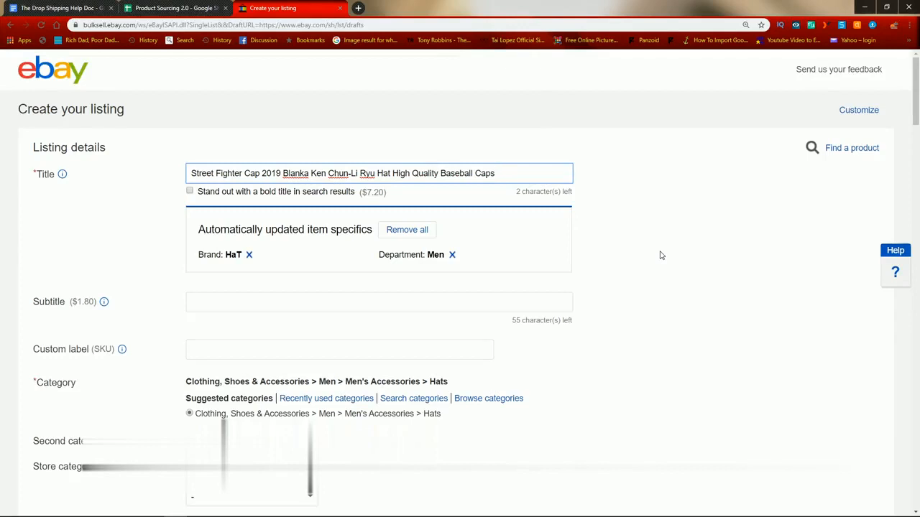
# Step: Review the Drop Shipping Help Doc's "When Listing an item" rules on screenshots, file names, markup and title capitals
pyautogui.click(32, 7)
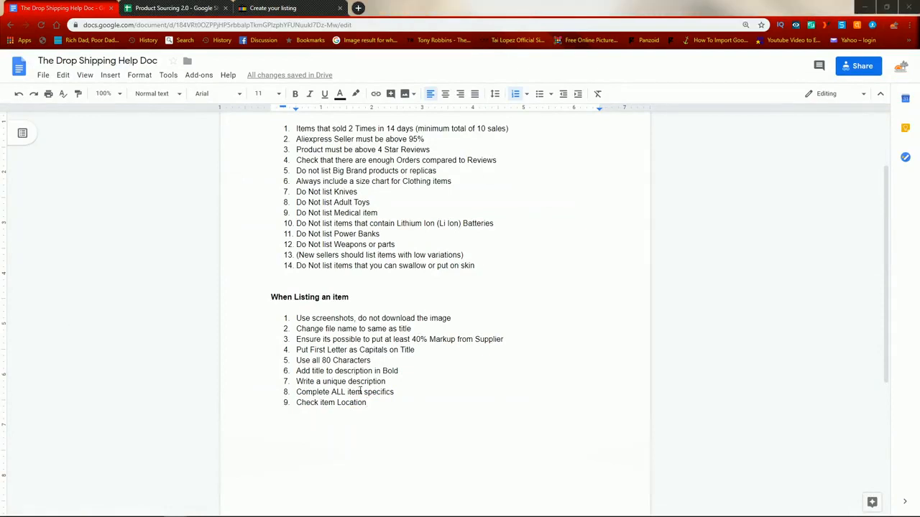
pyautogui.scroll(2, 490, 309)
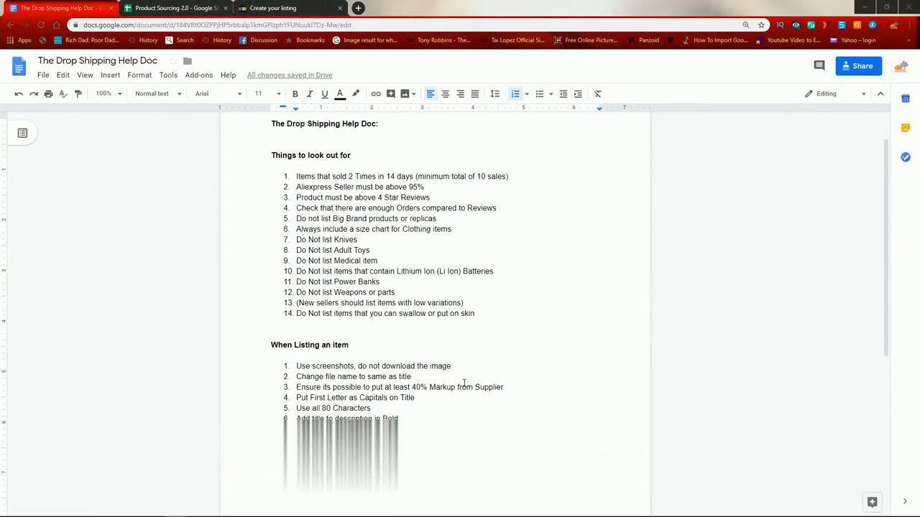
pyautogui.scroll(-2, 390, 266)
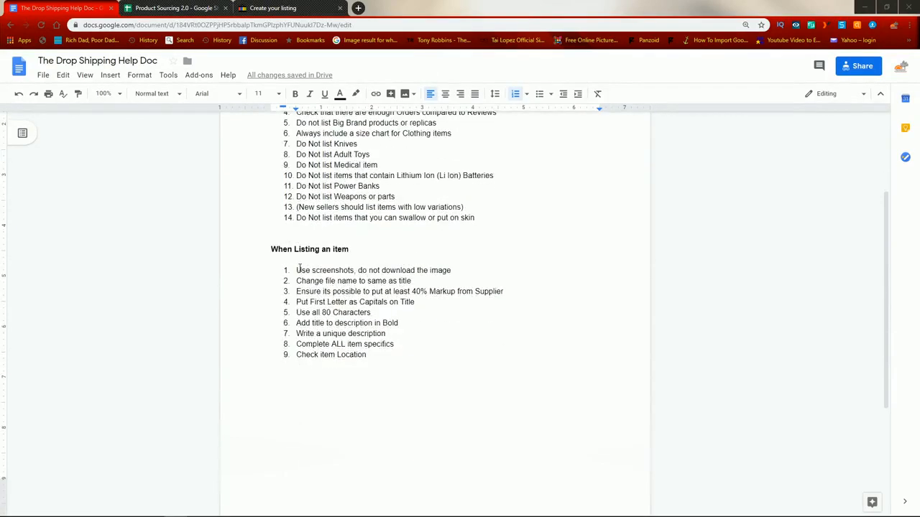
pyautogui.moveTo(294, 270); pyautogui.dragTo(405, 353)
pyautogui.click(409, 355)
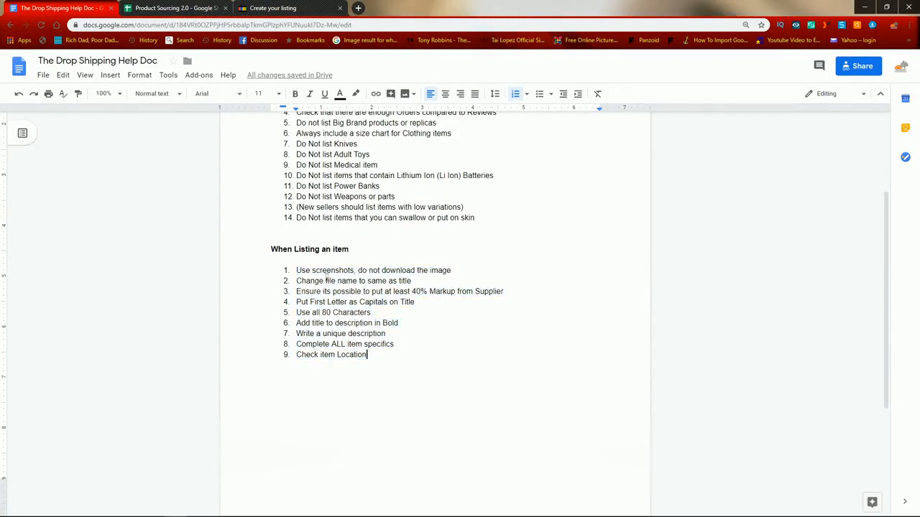
pyautogui.moveTo(297, 270); pyautogui.dragTo(456, 272)
pyautogui.click(456, 273)
pyautogui.moveTo(303, 284); pyautogui.dragTo(430, 280)
pyautogui.click(429, 279)
pyautogui.moveTo(299, 291); pyautogui.dragTo(523, 294)
pyautogui.click(524, 295)
pyautogui.moveTo(298, 302); pyautogui.dragTo(420, 302)
pyautogui.click(420, 302)
# Step: Compare the eBay listing title with the help doc's rules on capitals, character use and repeating the title in the description
pyautogui.click(273, 8)
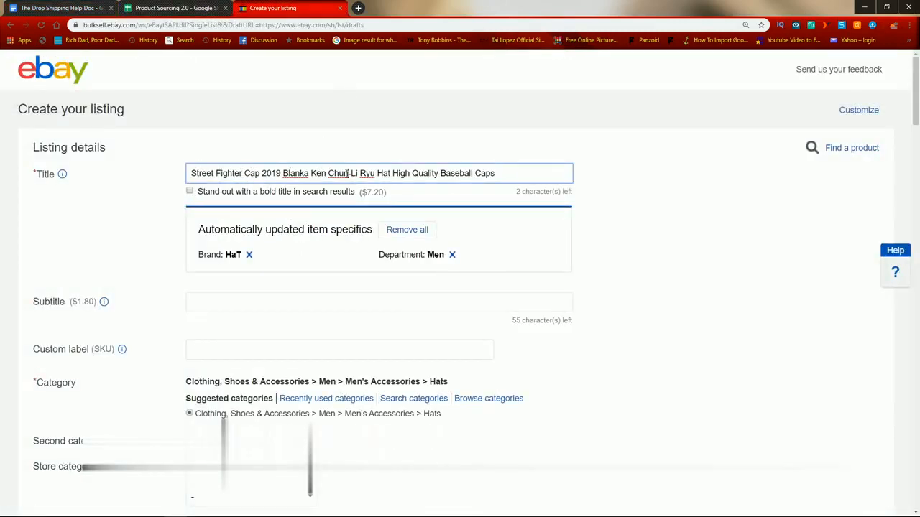
pyautogui.click(86, 8)
pyautogui.click(294, 5)
pyautogui.click(23, 6)
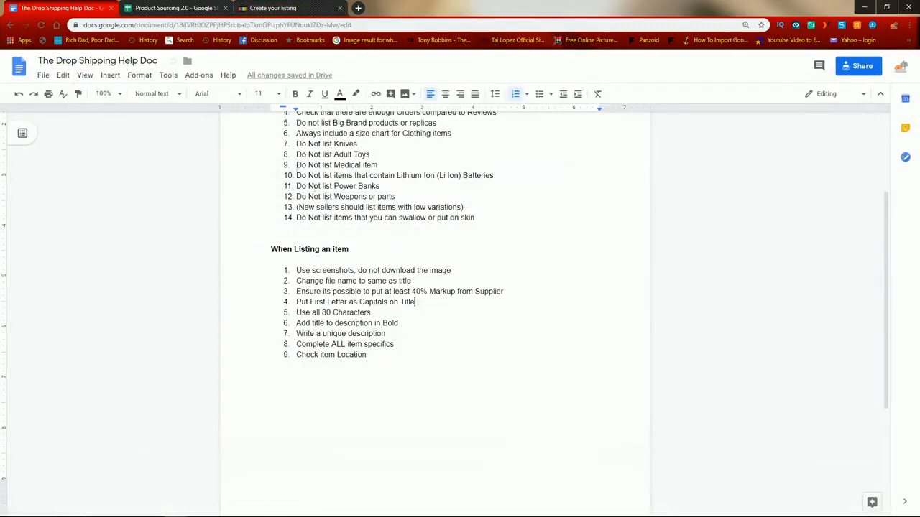
pyautogui.click(271, 6)
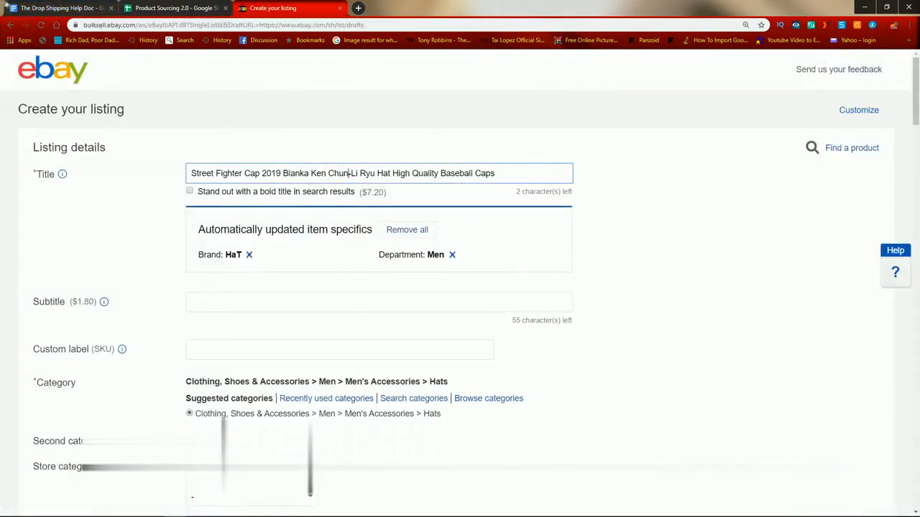
pyautogui.click(28, 8)
pyautogui.moveTo(294, 323); pyautogui.dragTo(400, 325)
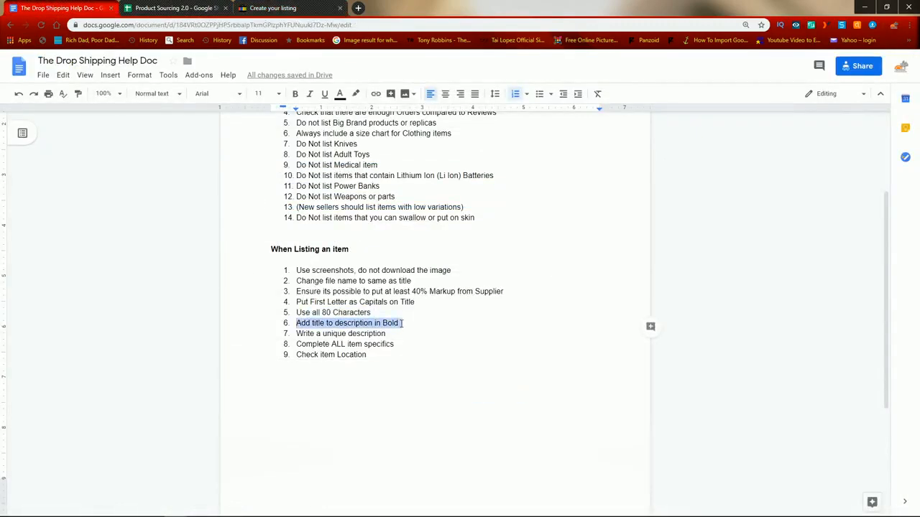
pyautogui.click(400, 324)
pyautogui.click(286, 6)
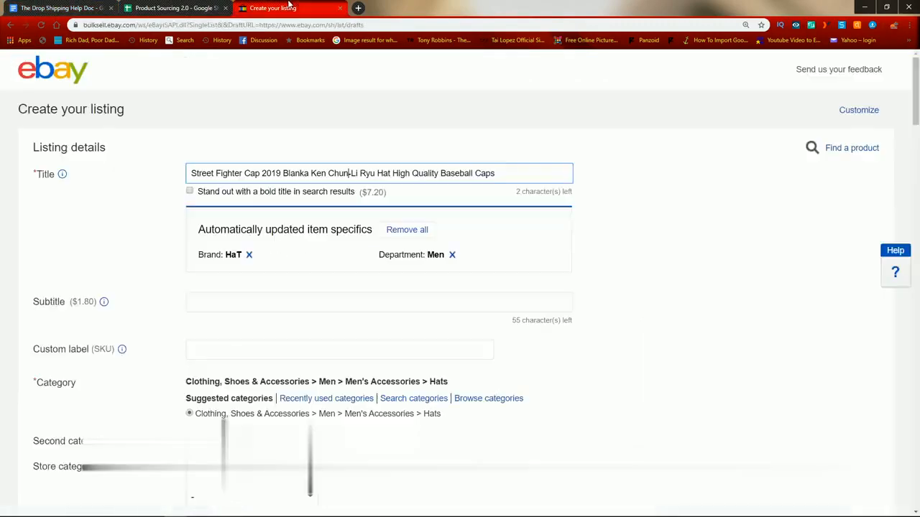
# Step: Read the help doc's rules on unique descriptions, item specifics and item location, and reread the screenshot rule
pyautogui.click(79, 4)
pyautogui.moveTo(298, 334); pyautogui.dragTo(390, 334)
pyautogui.click(389, 334)
pyautogui.moveTo(301, 344); pyautogui.dragTo(412, 344)
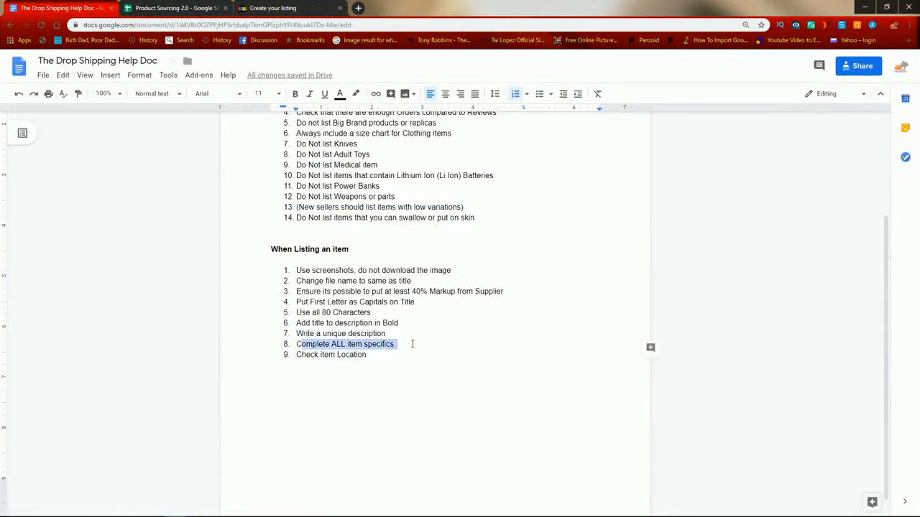
pyautogui.click(395, 344)
pyautogui.moveTo(297, 354); pyautogui.dragTo(376, 360)
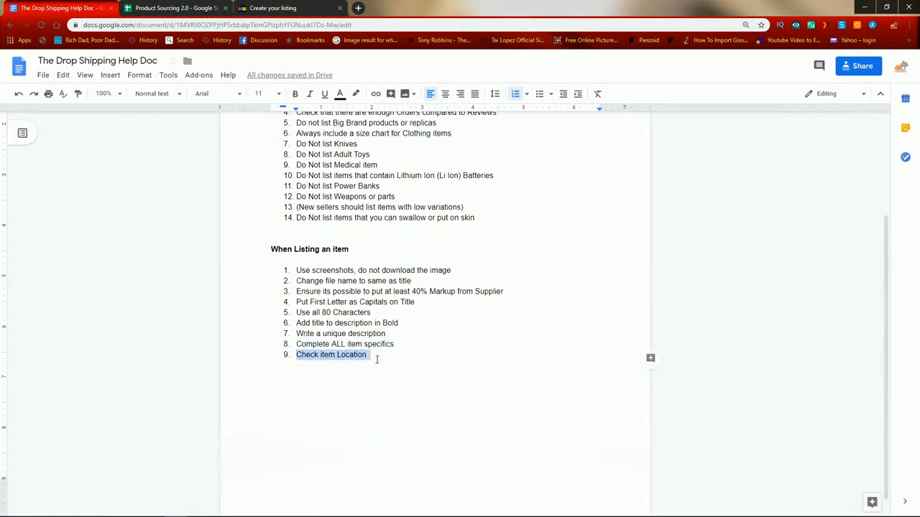
pyautogui.moveTo(305, 271); pyautogui.dragTo(475, 270)
pyautogui.click(474, 270)
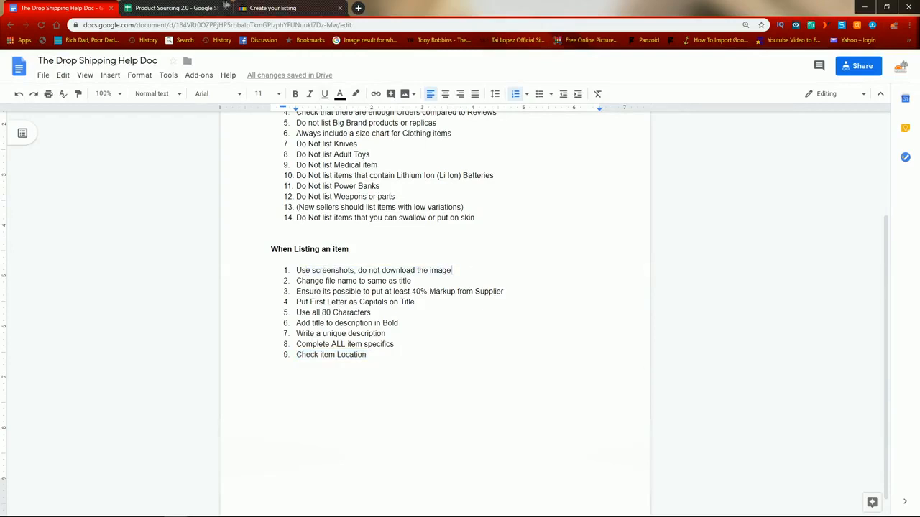
# Step: Open the cap's AliExpress product page from the link in row 4 of the sourcing sheet
pyautogui.click(185, 7)
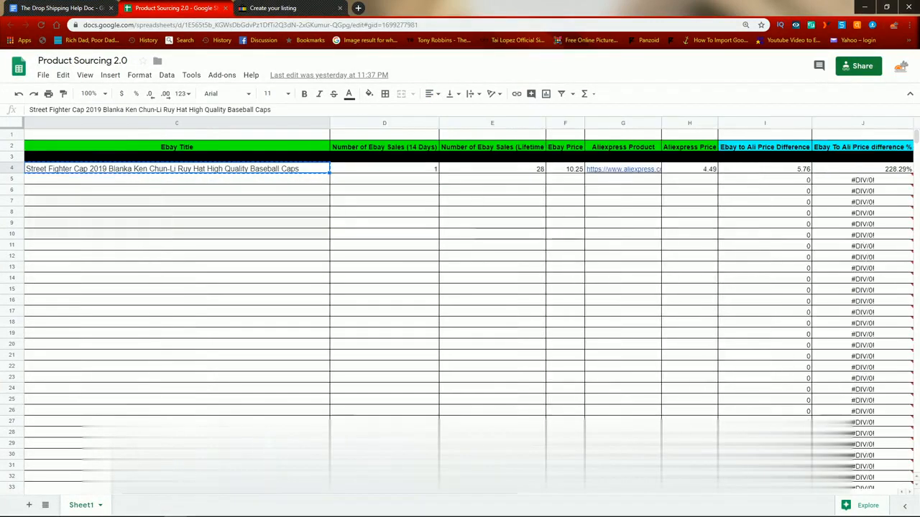
pyautogui.click(634, 172)
pyautogui.click(632, 160)
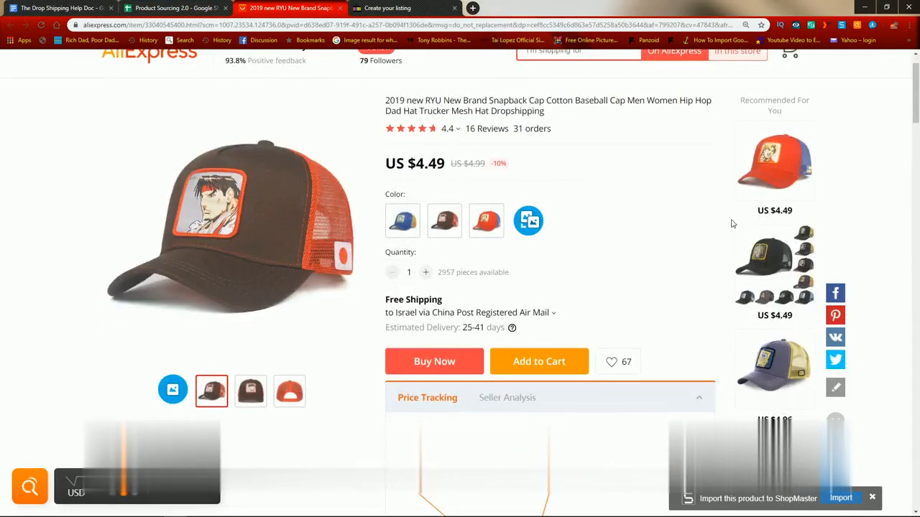
pyautogui.scroll(-1, 718, 208)
pyautogui.scroll(1, 537, 156)
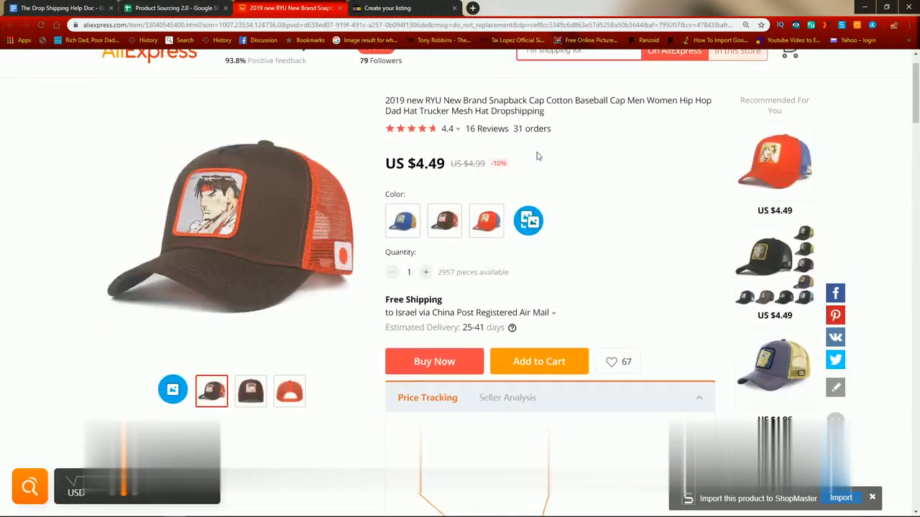
pyautogui.scroll(-1, 685, 139)
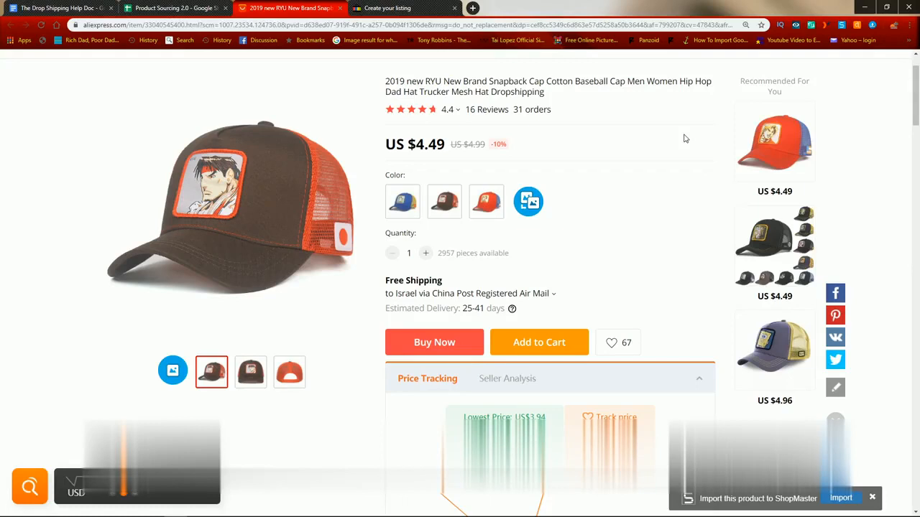
pyautogui.moveTo(752, 515)
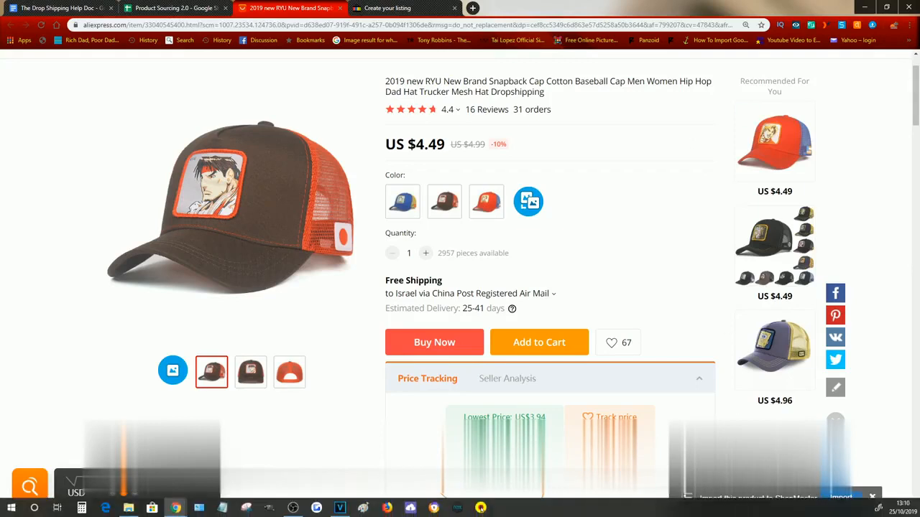
pyautogui.click(251, 510)
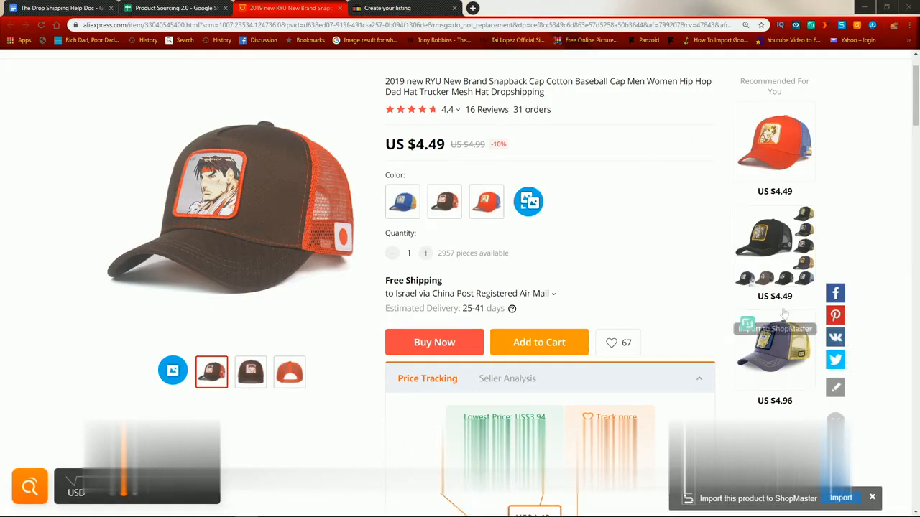
# Step: Search the web for "gyazo", view the Gyazo website and close it
pyautogui.click(473, 8)
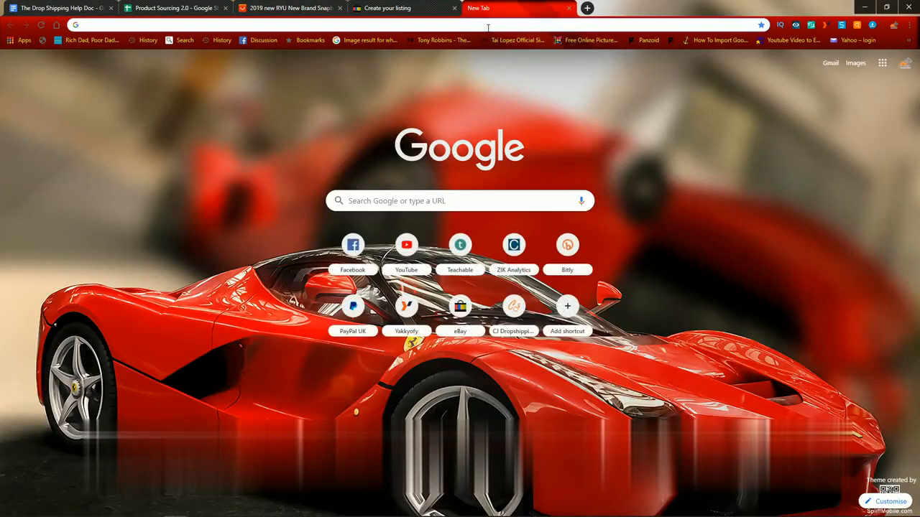
pyautogui.write('gyazo')
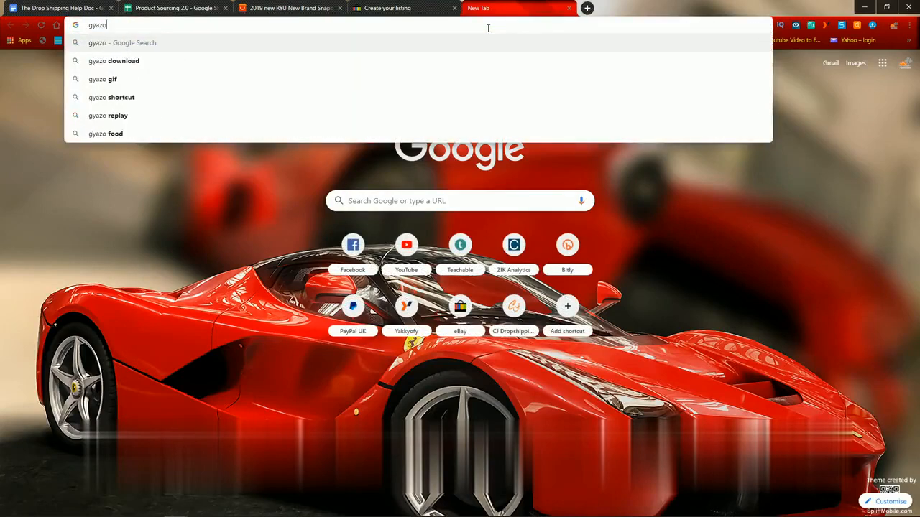
pyautogui.press('Return')
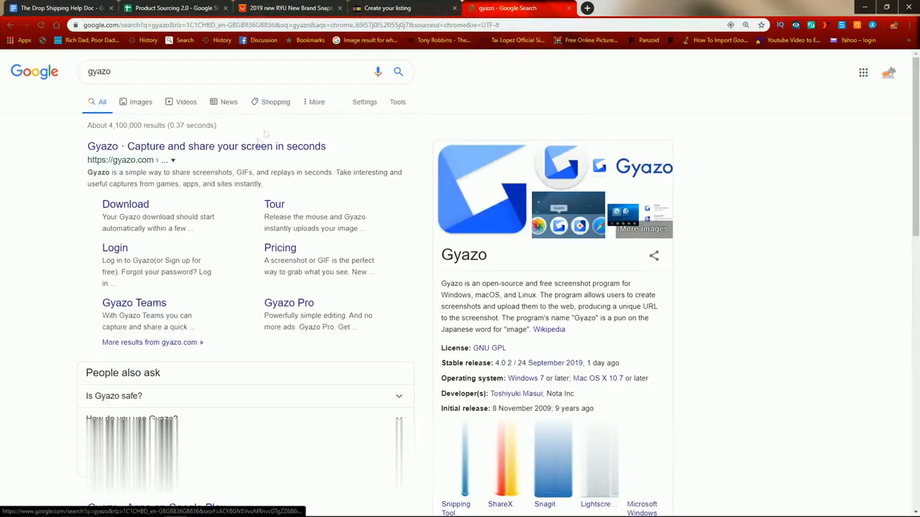
pyautogui.click(249, 148)
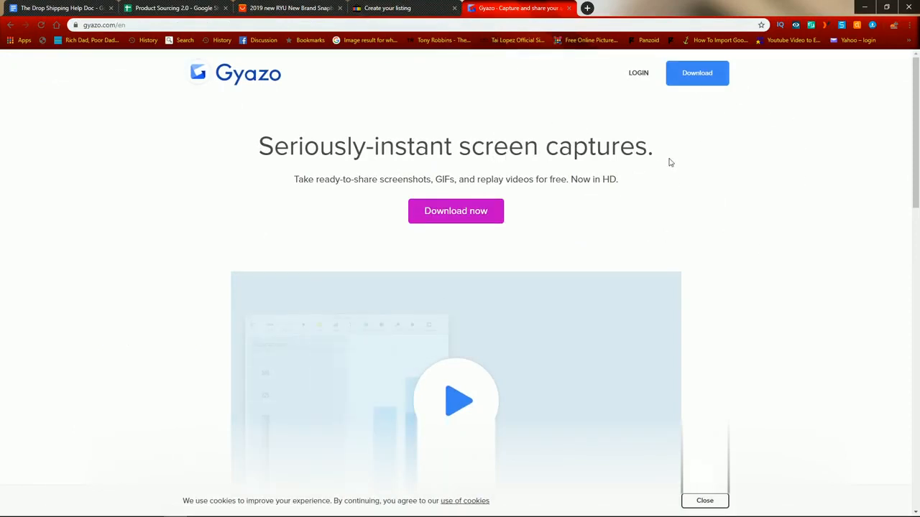
pyautogui.click(440, 6)
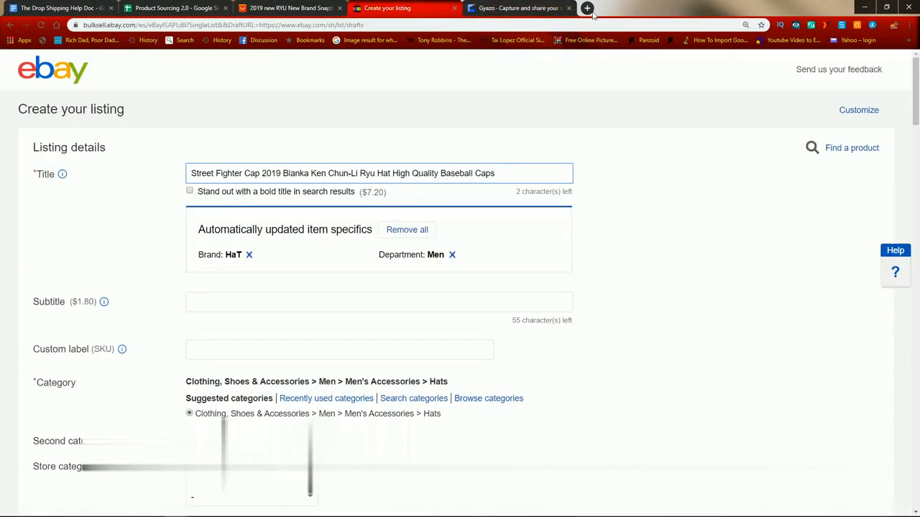
pyautogui.click(569, 8)
# Step: Capture the main brown cap image on the AliExpress product page with Snipping Tool
pyautogui.click(287, 8)
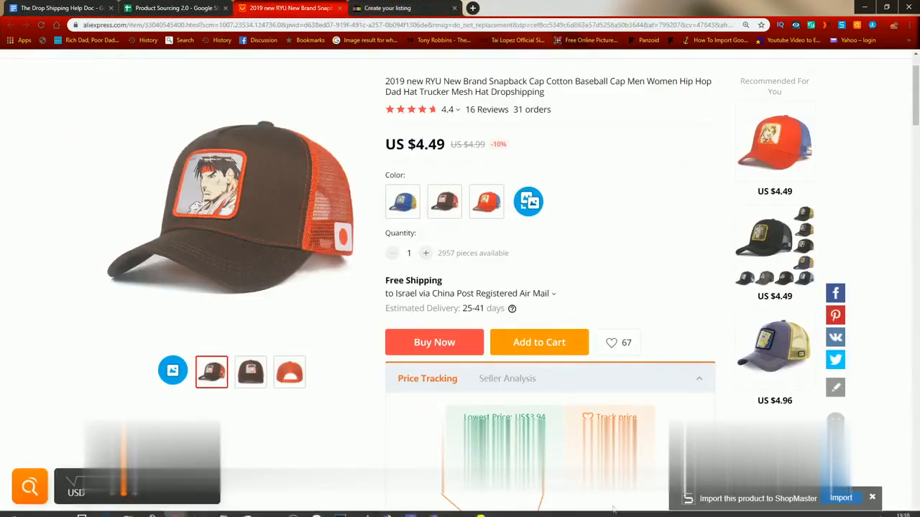
pyautogui.click(249, 512)
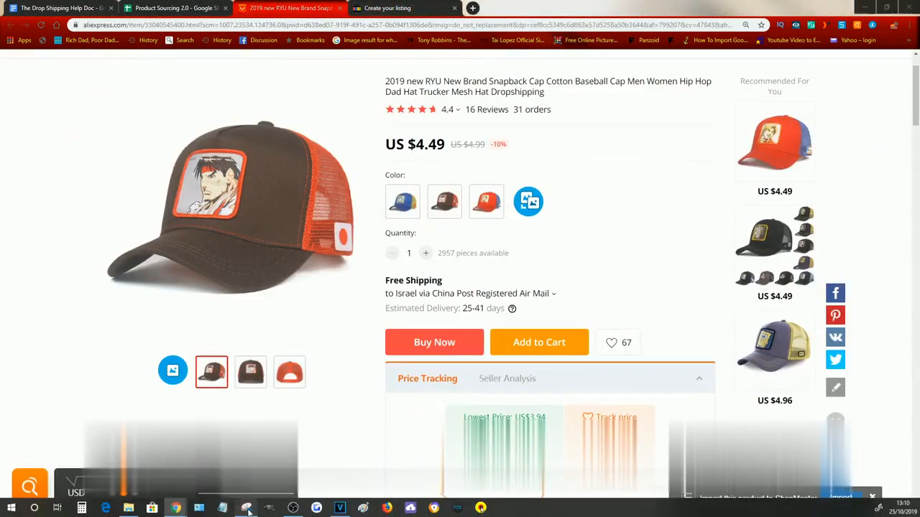
pyautogui.click(683, 126)
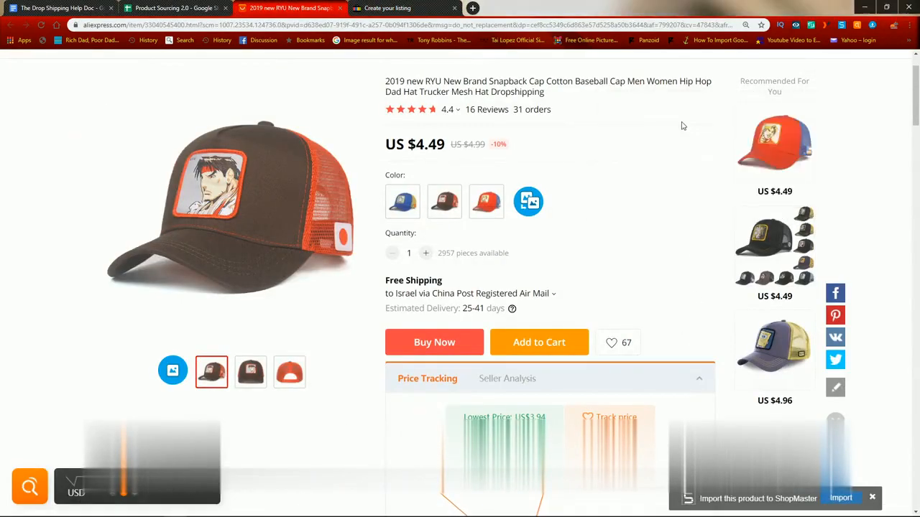
pyautogui.moveTo(98, 89); pyautogui.dragTo(368, 345)
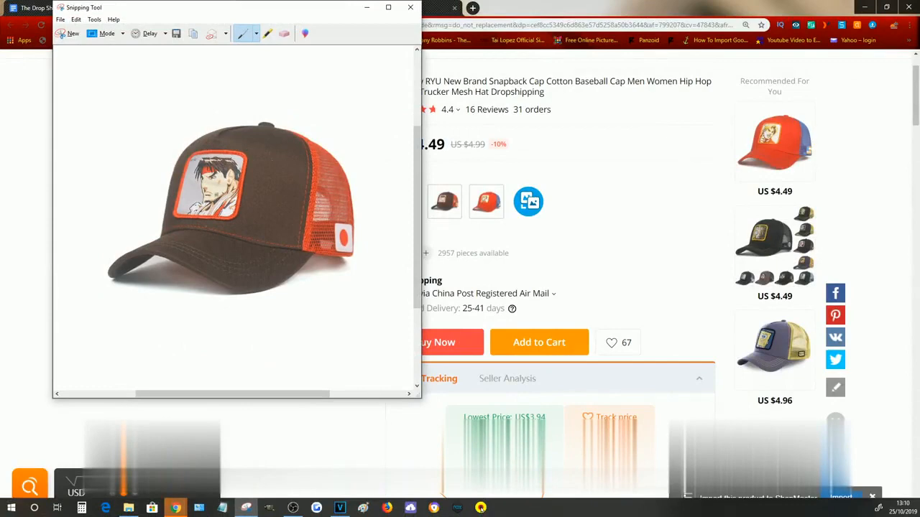
# Step: Start saving the snip to the Desktop and copy the full title from the eBay listing draft for its file name
pyautogui.click(61, 20)
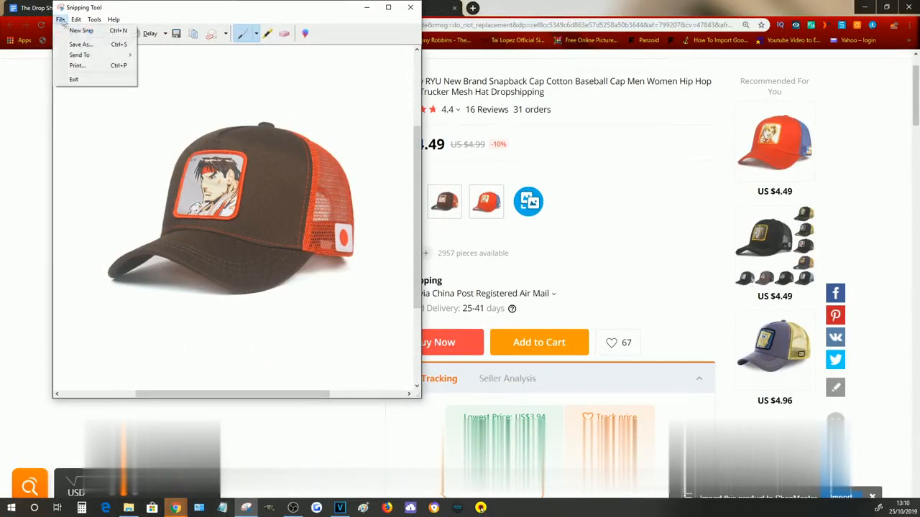
pyautogui.click(76, 43)
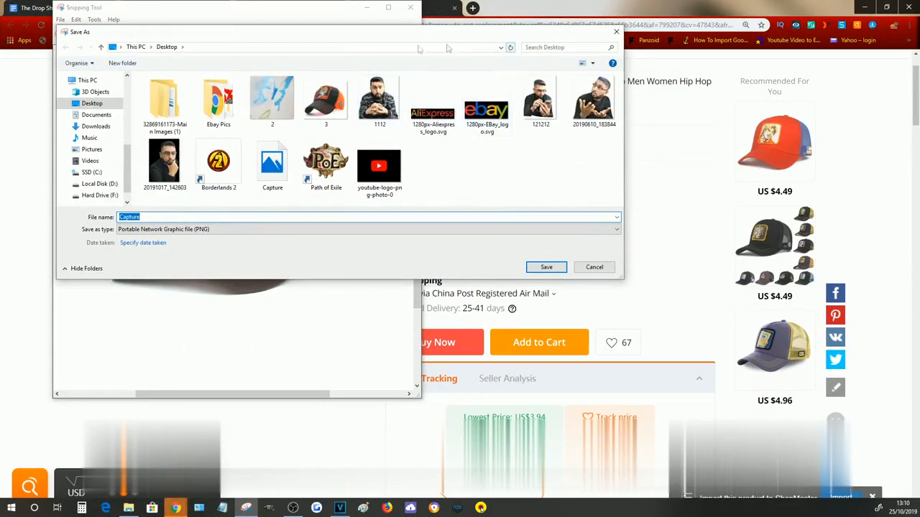
pyautogui.moveTo(399, 35); pyautogui.dragTo(612, 140)
pyautogui.click(526, 5)
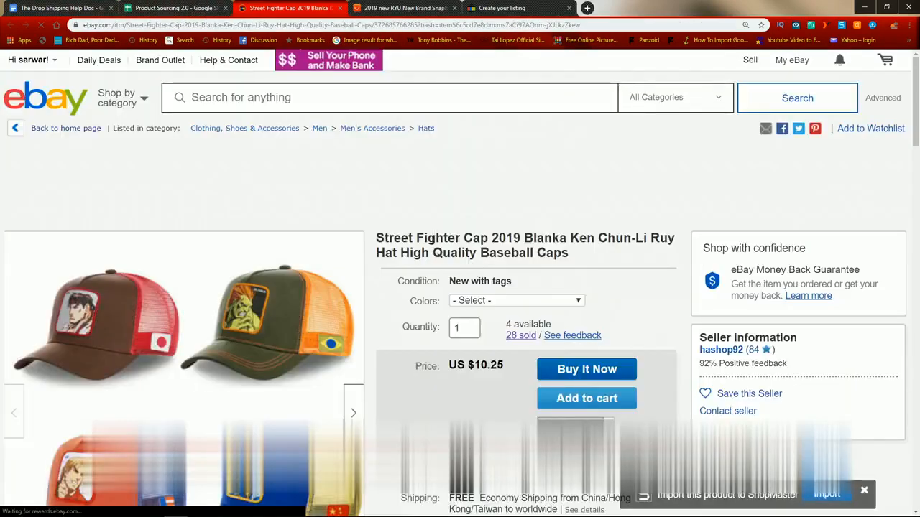
pyautogui.tripleClick(441, 239)
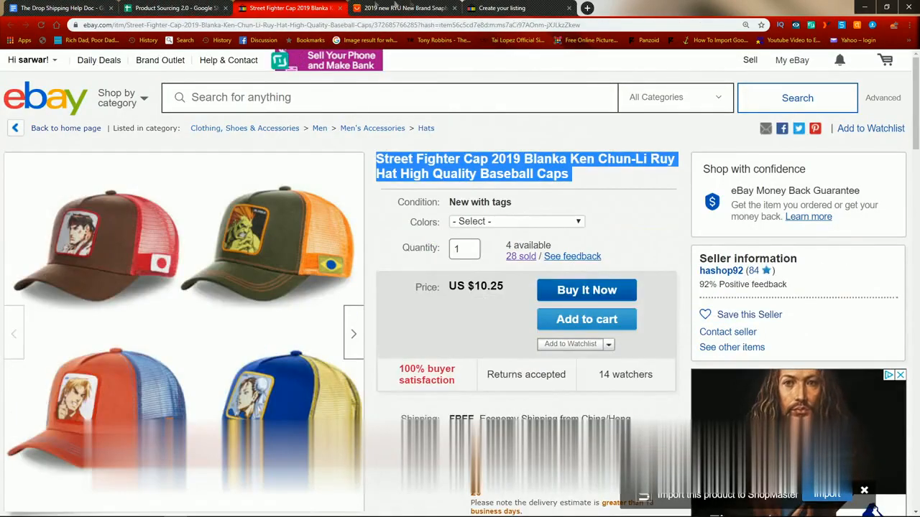
pyautogui.click(501, 8)
pyautogui.tripleClick(252, 172)
pyautogui.hotkey('ctrl', 'c')
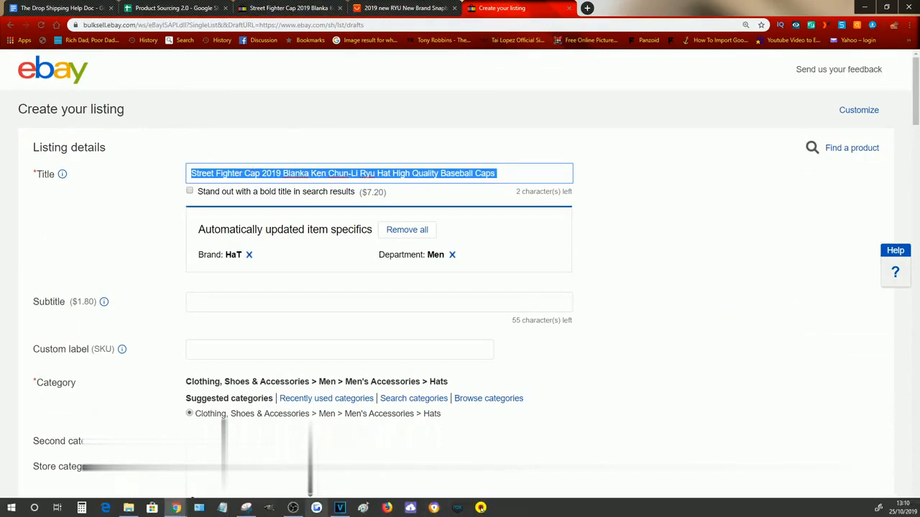
# Step: Save the snip as a PNG named "Street Fighter Cap 2019 Blanka Ken Chun-Li Ryu Hat High Quality Baseball Caps 1" and close Snipping Tool
pyautogui.click(247, 509)
pyautogui.click(384, 322)
pyautogui.doubleClick(384, 321)
pyautogui.hotkey('ctrl', 'v')
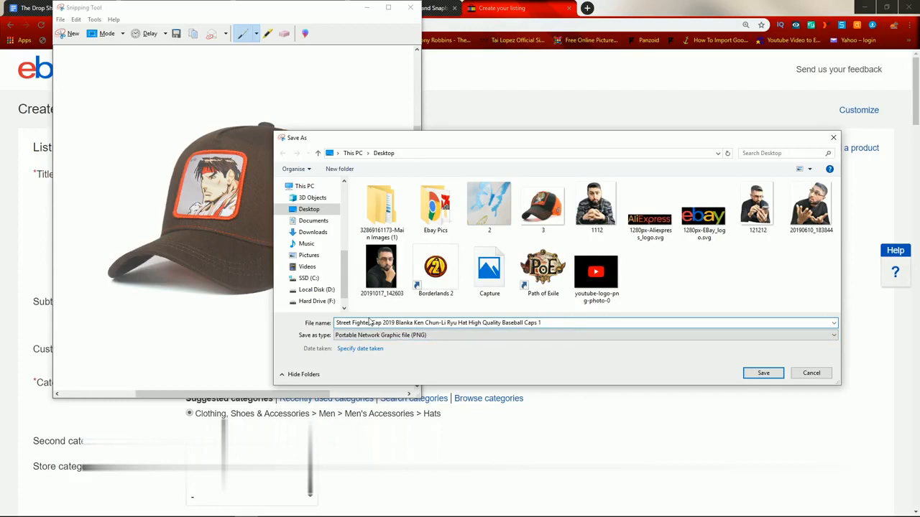
pyautogui.click(774, 375)
pyautogui.click(410, 7)
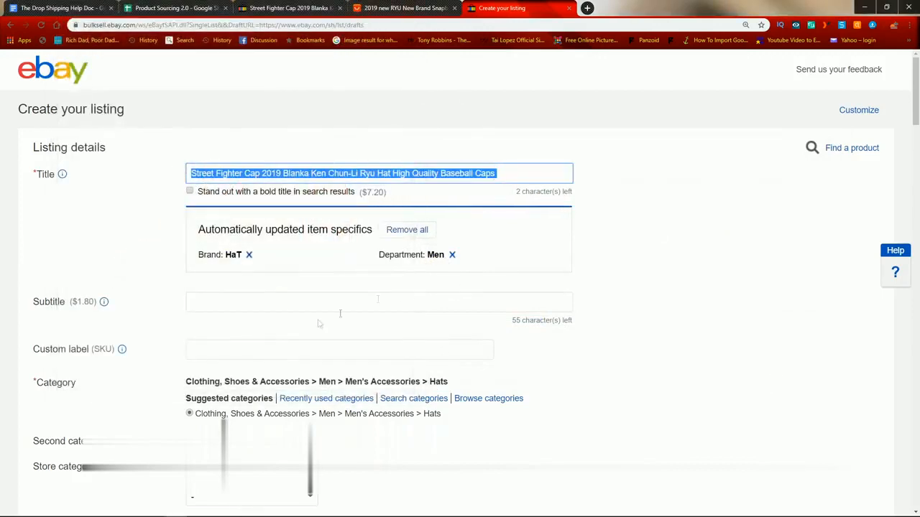
# Step: Add the saved Street Fighter Cap screenshot from the Desktop folder to the eBay listing's photos
pyautogui.scroll(-7, 319, 324)
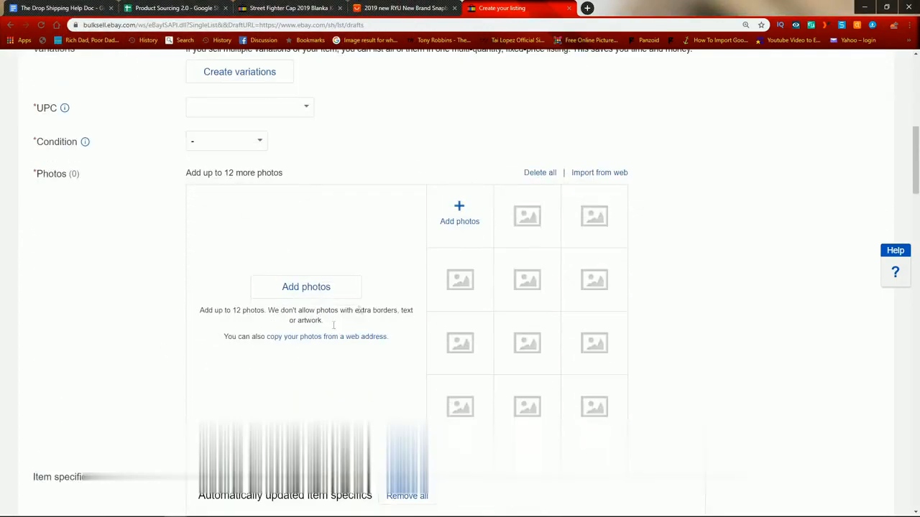
pyautogui.click(458, 210)
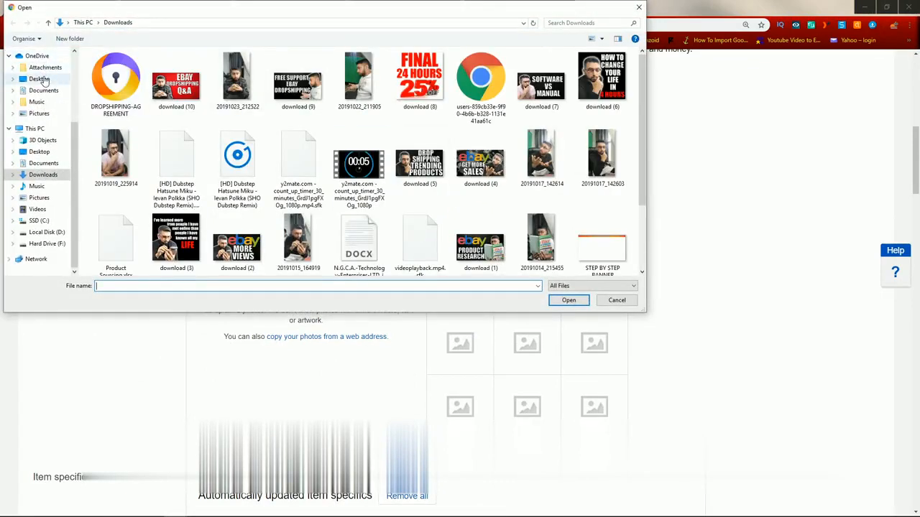
pyautogui.click(40, 79)
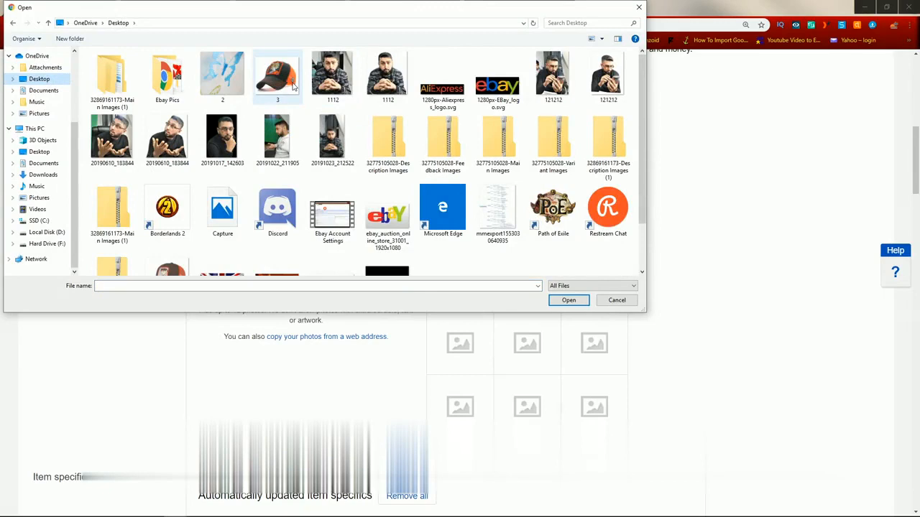
pyautogui.scroll(-1, 459, 136)
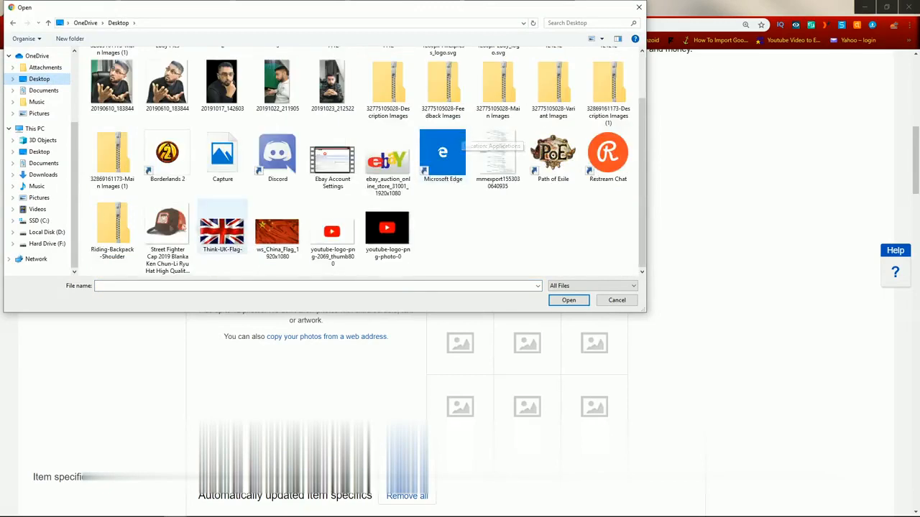
pyautogui.doubleClick(166, 229)
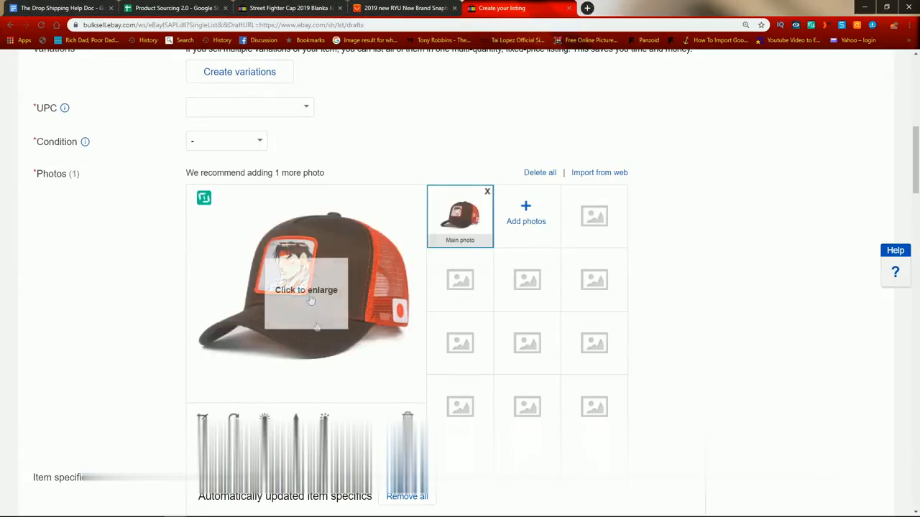
# Step: Enlarge the uploaded main photo, close the enlarged view, and preview the cap photos in the listing
pyautogui.click(322, 280)
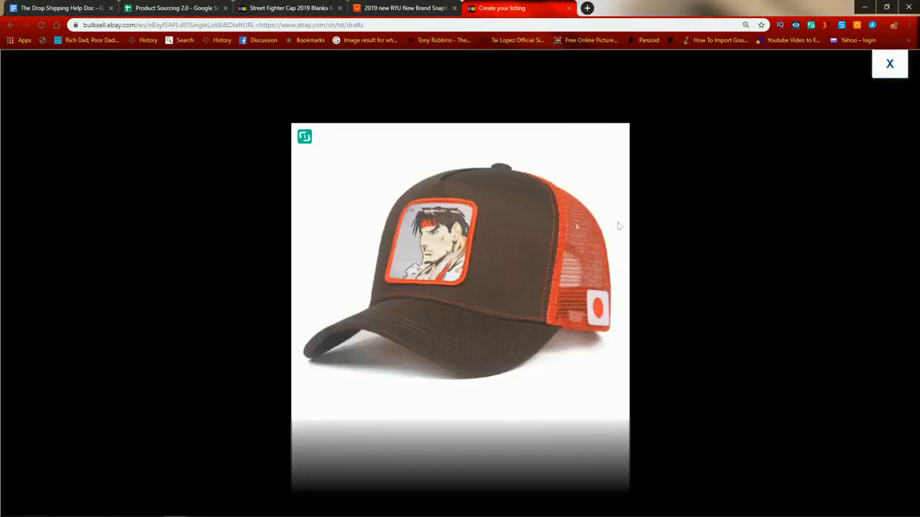
pyautogui.click(891, 66)
pyautogui.scroll(4, 783, 221)
pyautogui.scroll(2, 784, 221)
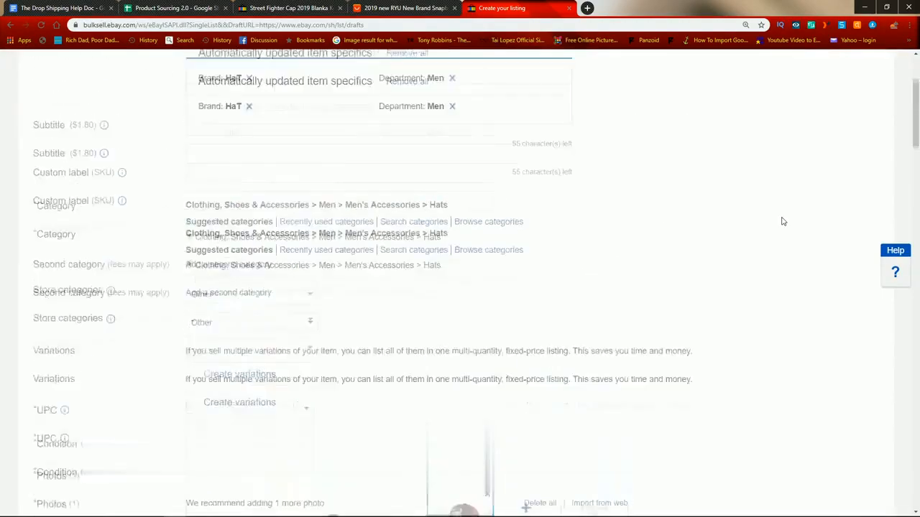
pyautogui.scroll(-3, 783, 208)
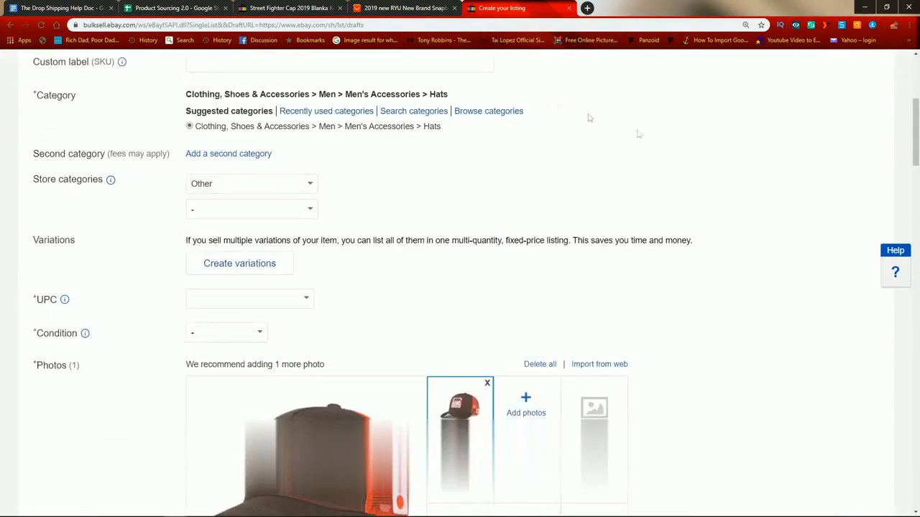
pyautogui.scroll(1, 523, 148)
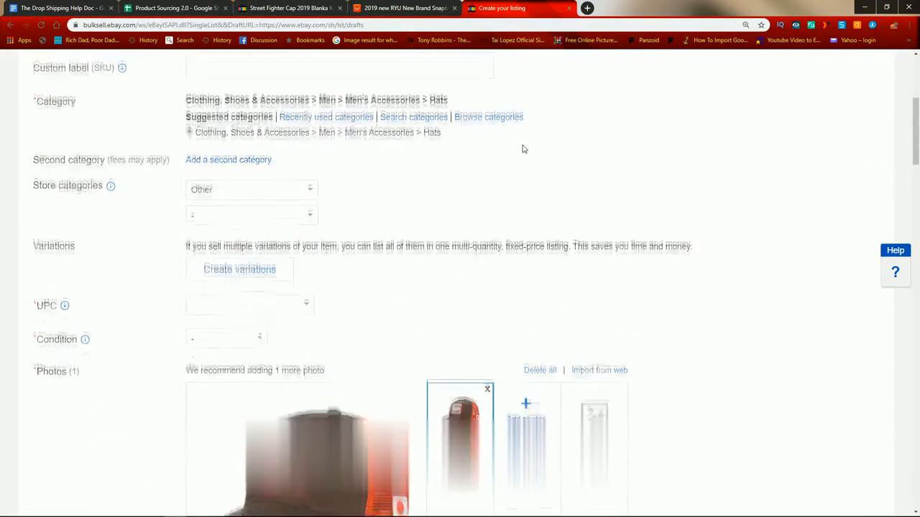
pyautogui.scroll(-3, 522, 151)
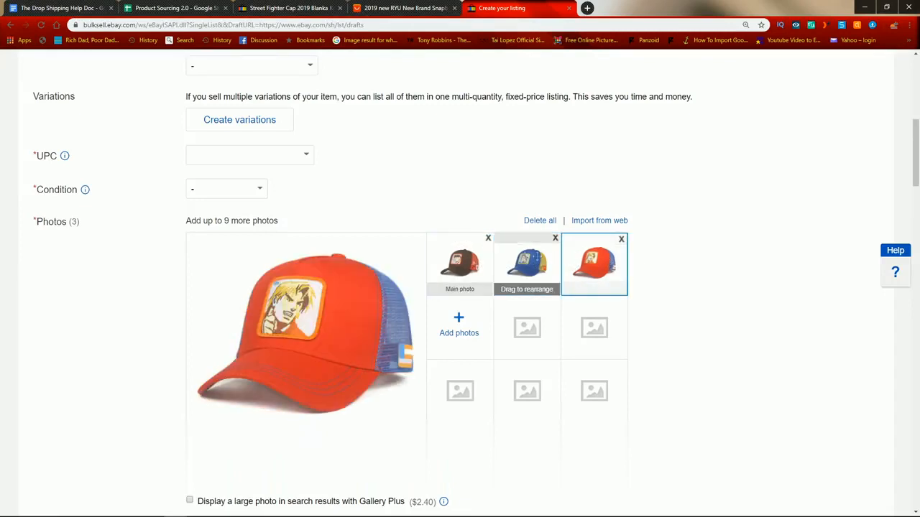
pyautogui.click(460, 263)
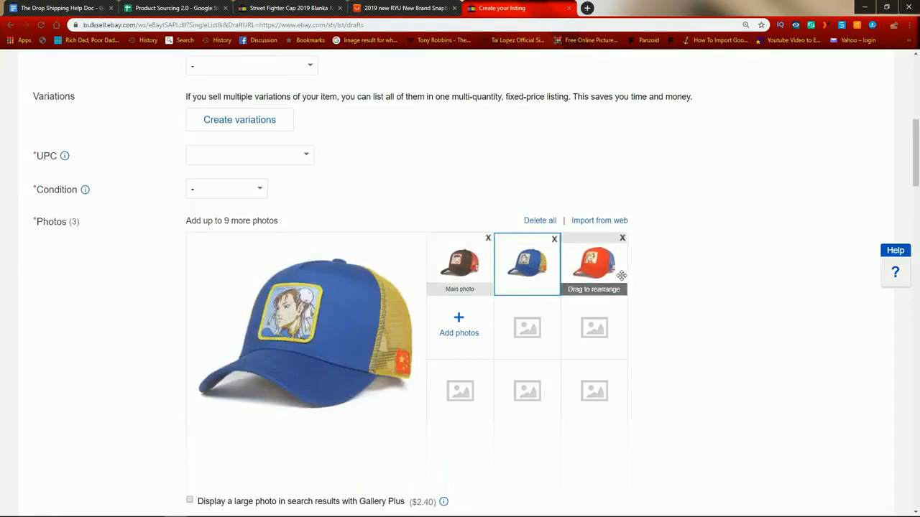
pyautogui.scroll(2, 805, 273)
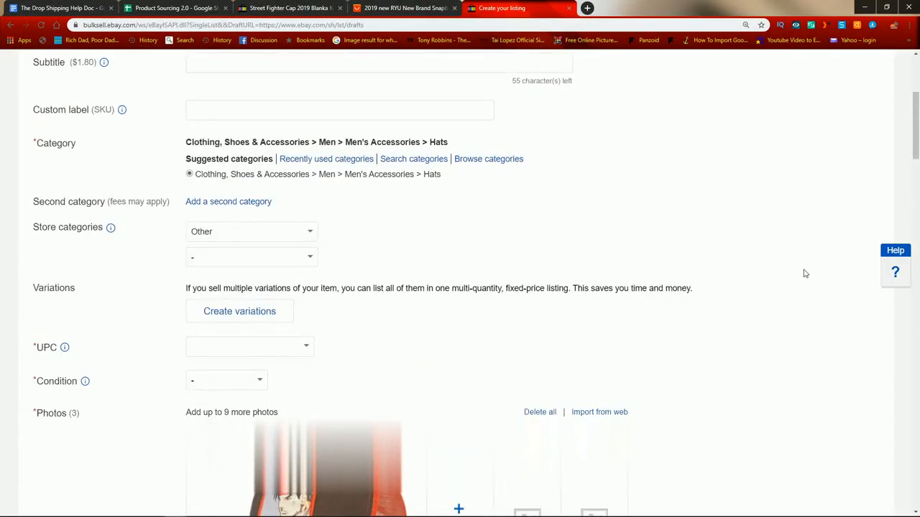
pyautogui.scroll(4, 805, 273)
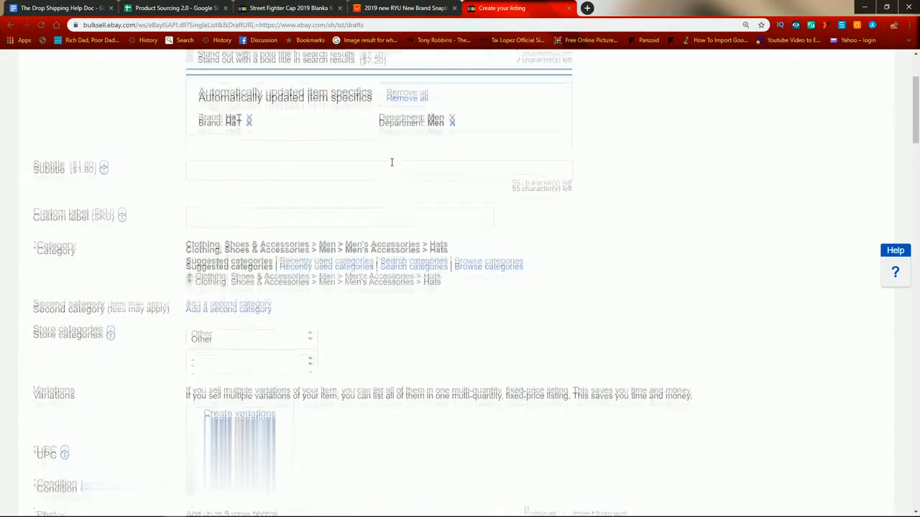
# Step: Read the rule on matching the correct SKU to the product in the help doc
pyautogui.click(98, 6)
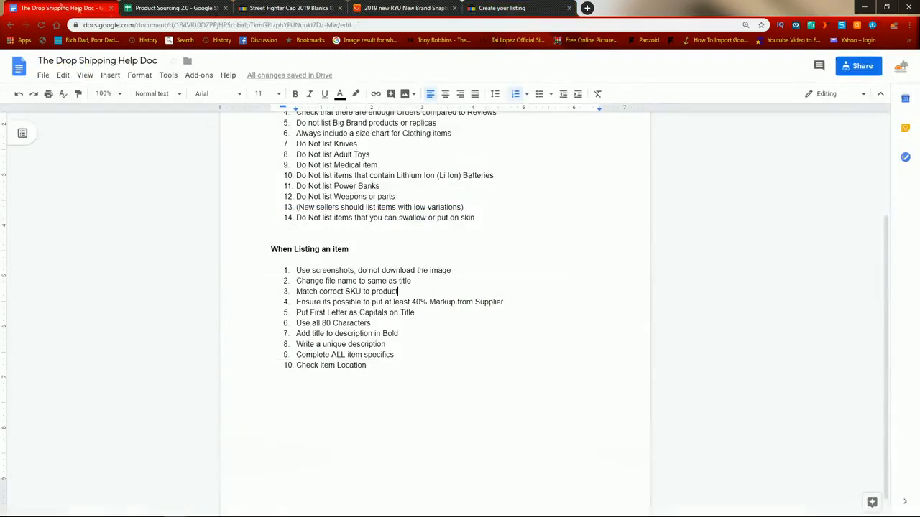
pyautogui.moveTo(297, 291); pyautogui.dragTo(424, 289)
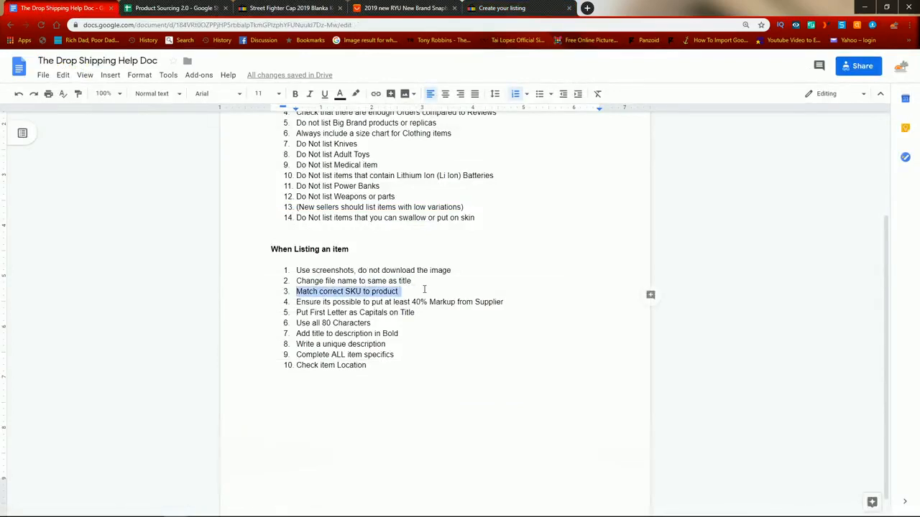
pyautogui.click(424, 289)
pyautogui.moveTo(297, 291); pyautogui.dragTo(398, 291)
pyautogui.click(404, 296)
# Step: Return to the eBay listing draft and examine its Custom label (SKU) field
pyautogui.click(470, 8)
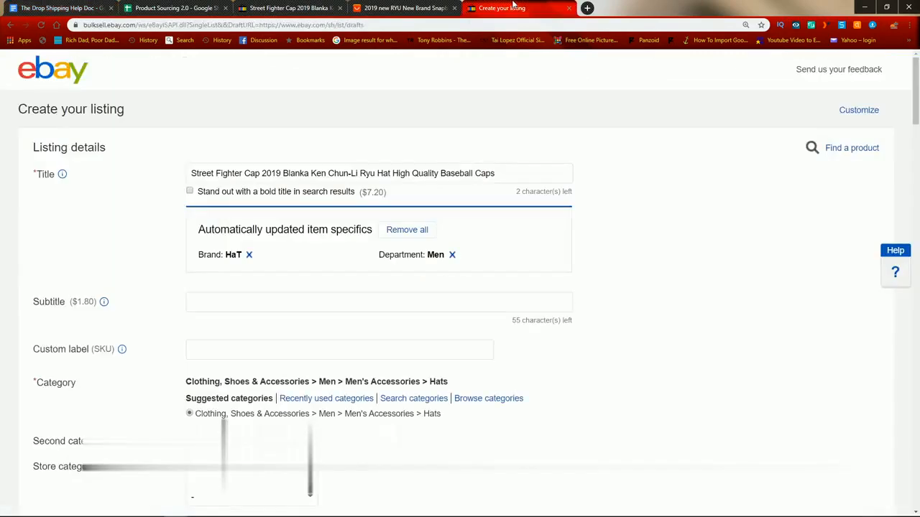
pyautogui.scroll(-3, 694, 269)
pyautogui.scroll(1, 245, 143)
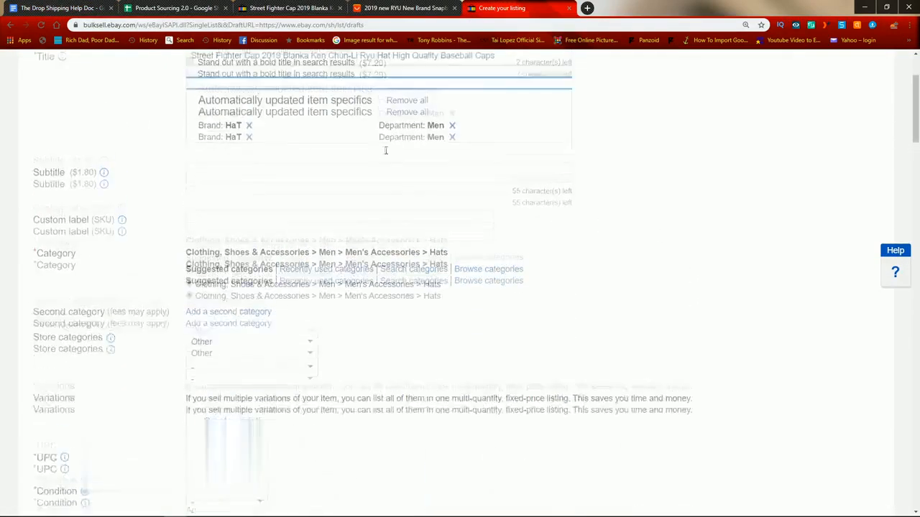
pyautogui.click(217, 207)
pyautogui.click(668, 207)
pyautogui.scroll(-1, 667, 207)
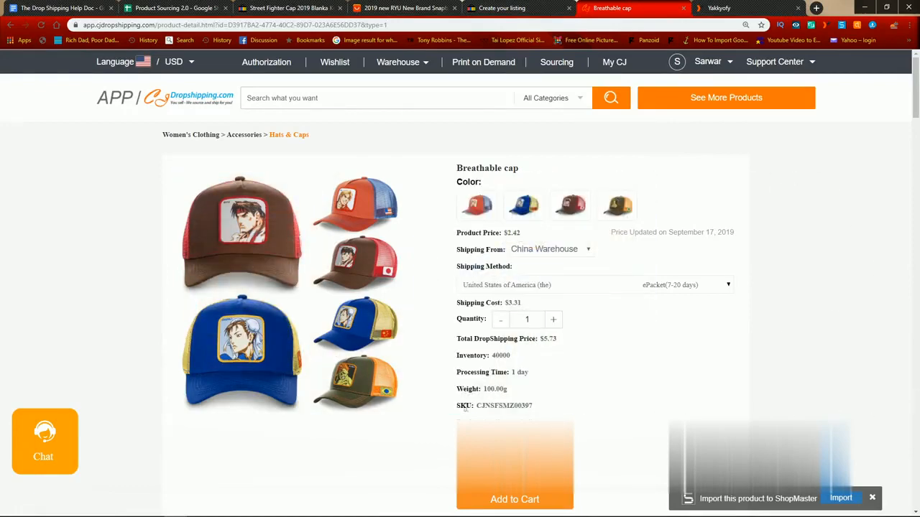
# Step: Check the cap's SKU on the CJ Dropshipping product page and its product and variant SKUs on Yakkyofy
pyautogui.moveTo(457, 407); pyautogui.dragTo(536, 408)
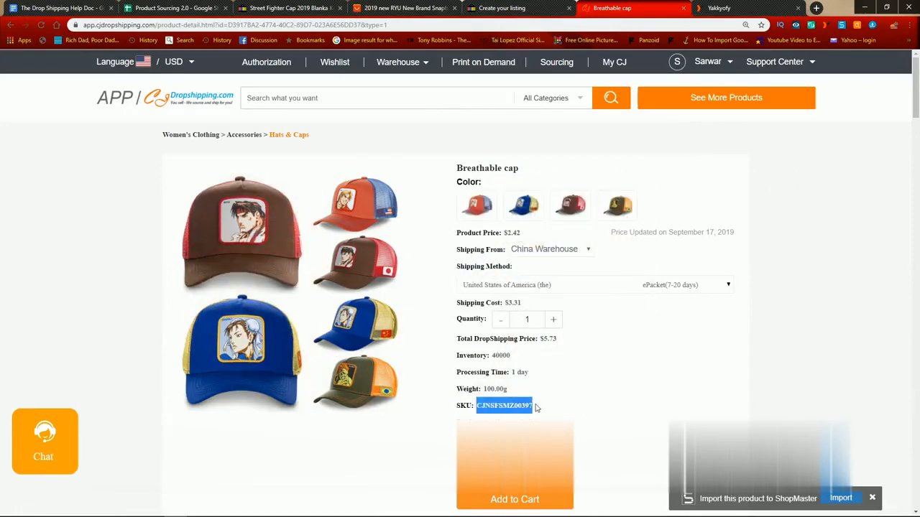
pyautogui.click(712, 5)
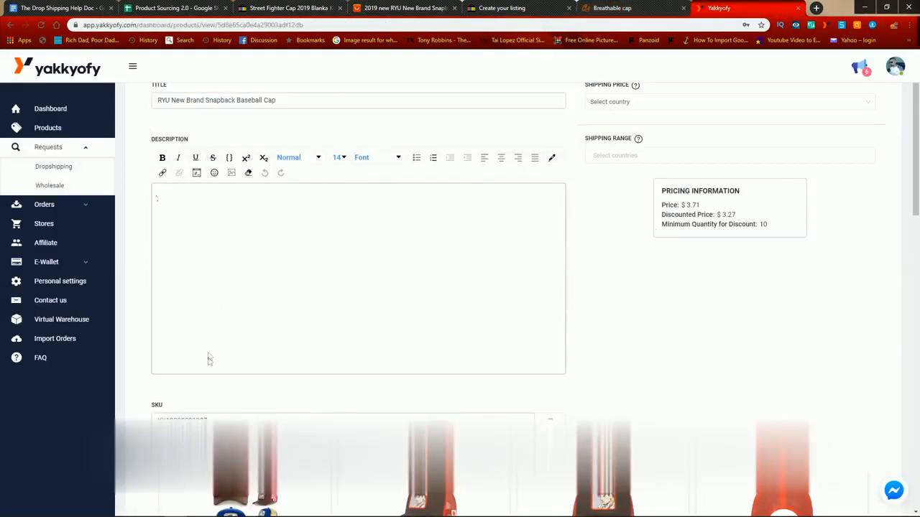
pyautogui.scroll(-1, 208, 360)
pyautogui.moveTo(161, 374); pyautogui.dragTo(242, 372)
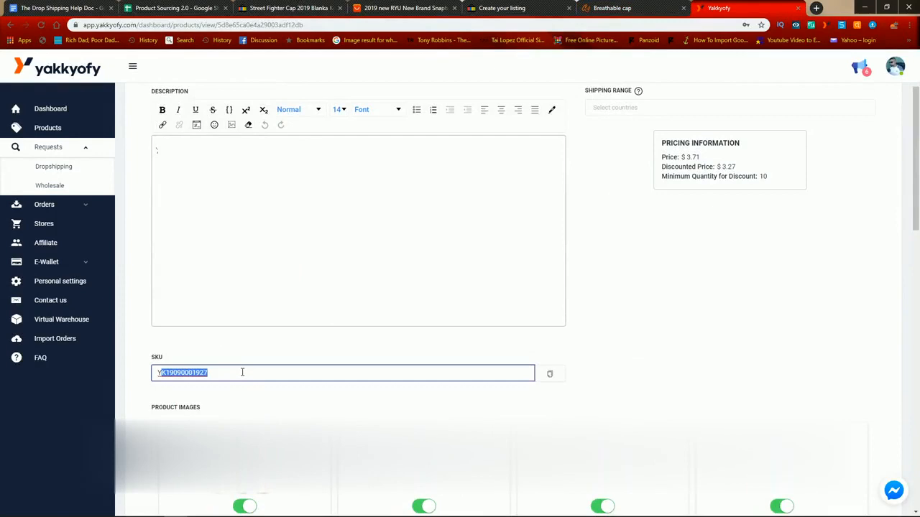
pyautogui.scroll(-5, 551, 353)
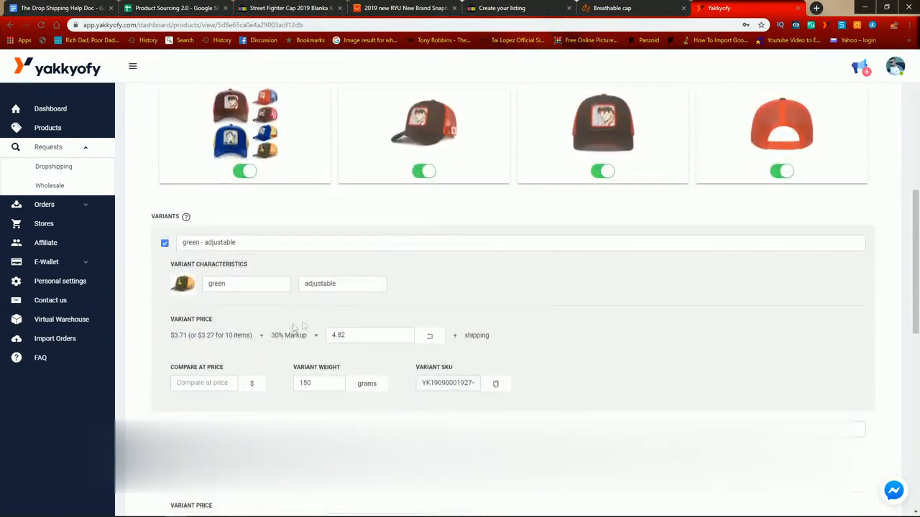
pyautogui.scroll(3, 381, 284)
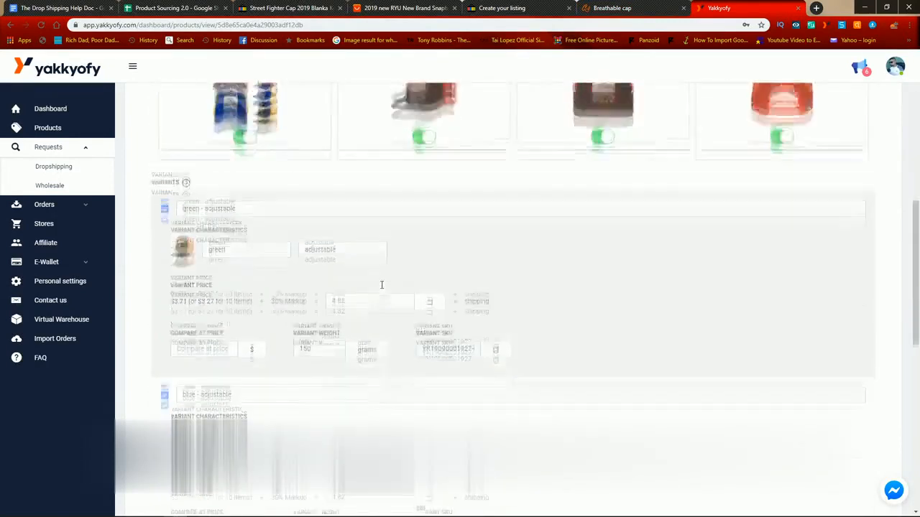
pyautogui.scroll(-2, 173, 308)
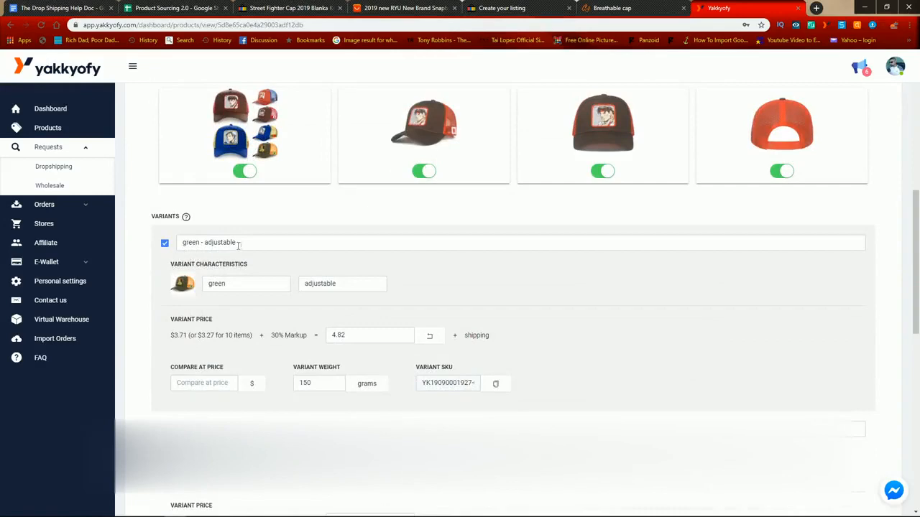
# Step: Check the variant SKUs of the green, blue, brown and red caps on the Yakkyofy product page
pyautogui.moveTo(427, 385); pyautogui.dragTo(518, 385)
pyautogui.scroll(-4, 715, 384)
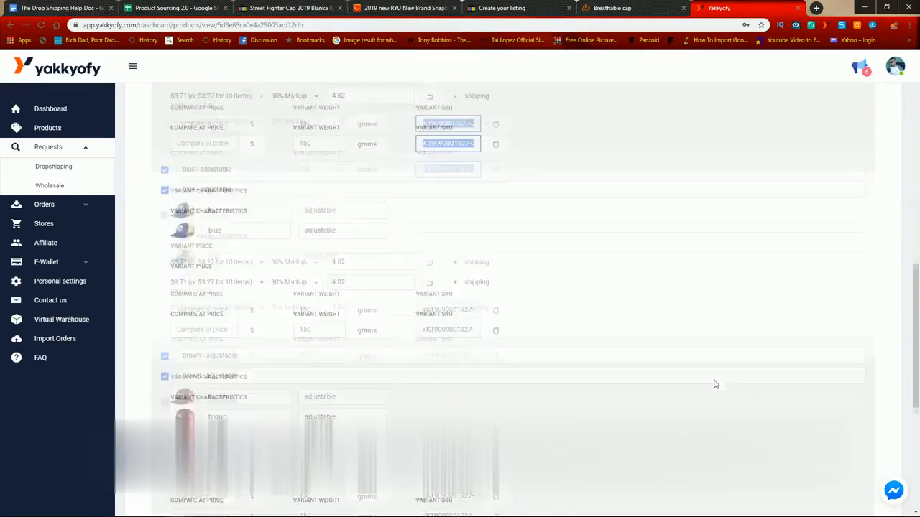
pyautogui.moveTo(435, 282); pyautogui.dragTo(551, 296)
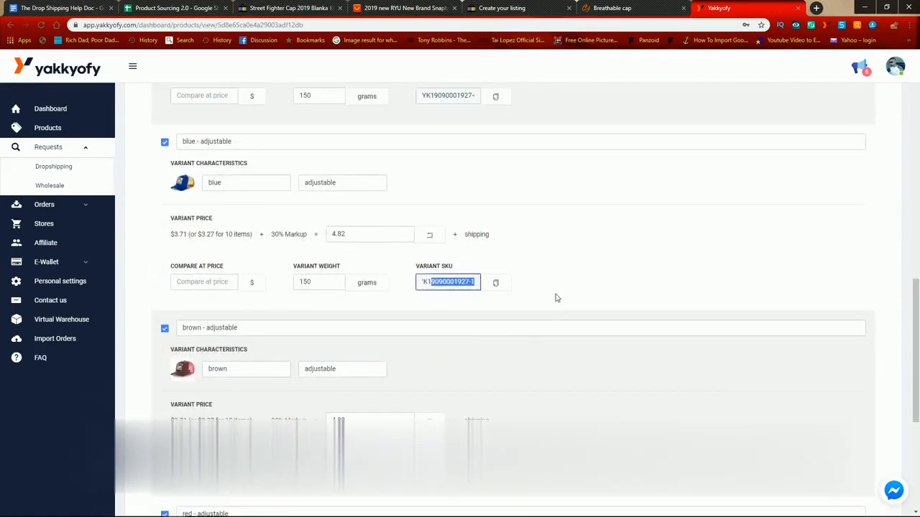
pyautogui.scroll(-3, 551, 302)
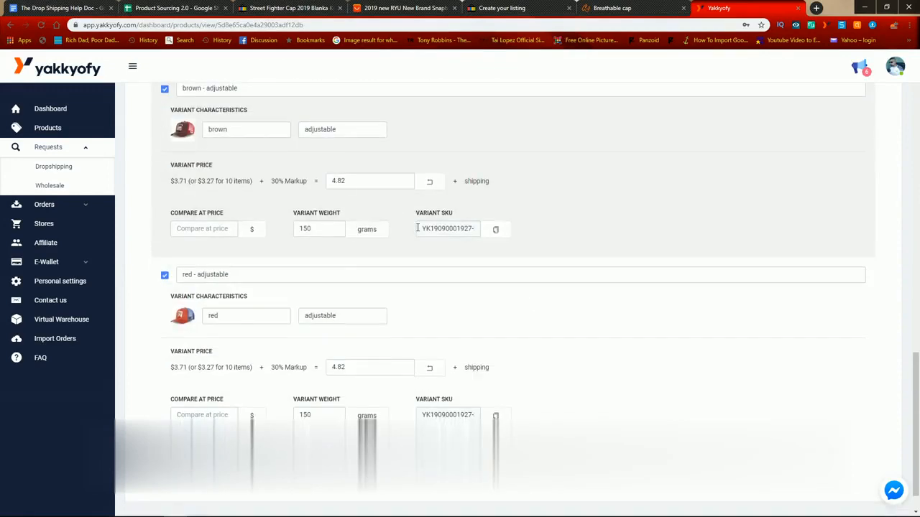
pyautogui.moveTo(423, 228); pyautogui.dragTo(601, 232)
pyautogui.scroll(-2, 253, 270)
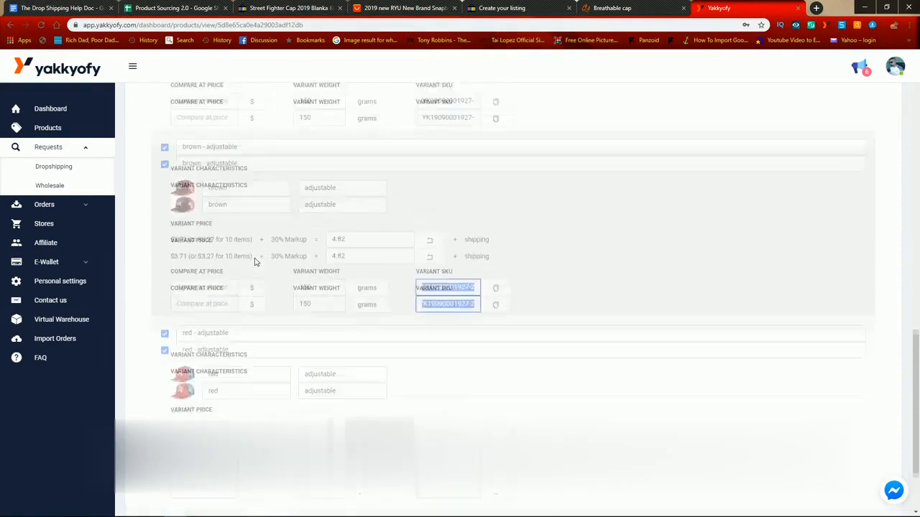
# Step: Switch to the CJ Dropshipping product page and check the SKU of each of the four cap colors
pyautogui.click(612, 8)
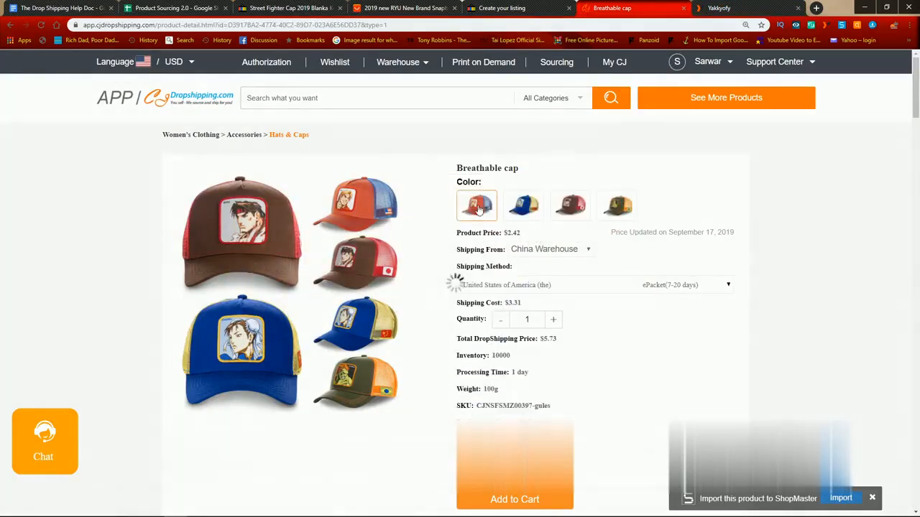
pyautogui.moveTo(495, 405); pyautogui.dragTo(585, 406)
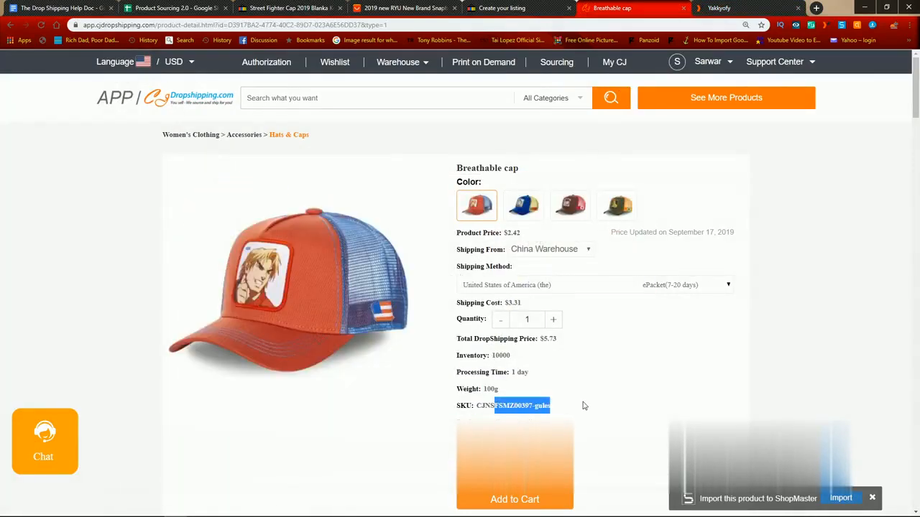
pyautogui.click(523, 207)
pyautogui.moveTo(483, 405); pyautogui.dragTo(600, 406)
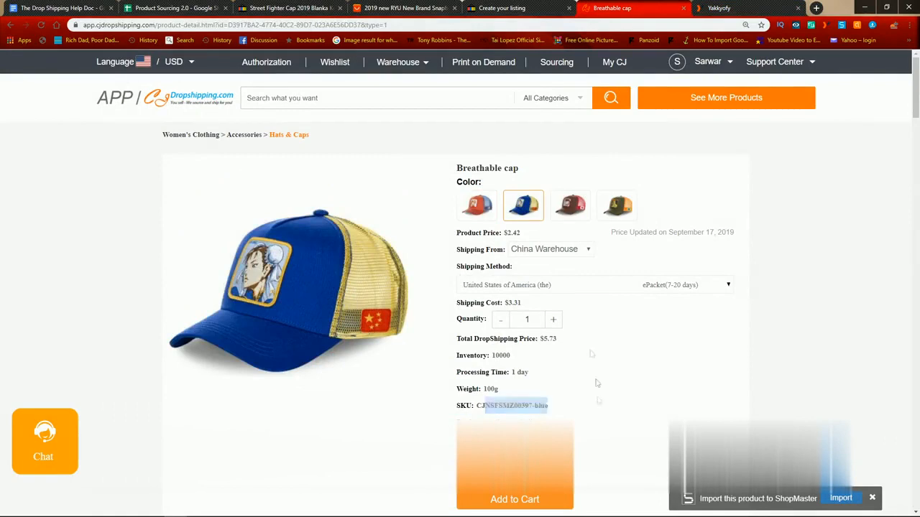
pyautogui.click(568, 208)
pyautogui.moveTo(501, 405); pyautogui.dragTo(588, 404)
pyautogui.click(616, 214)
pyautogui.moveTo(502, 406); pyautogui.dragTo(638, 416)
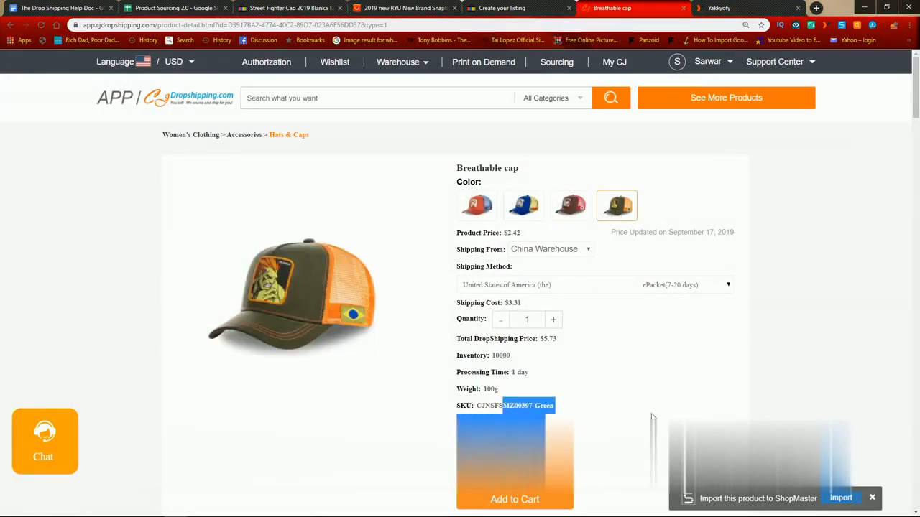
pyautogui.click(594, 358)
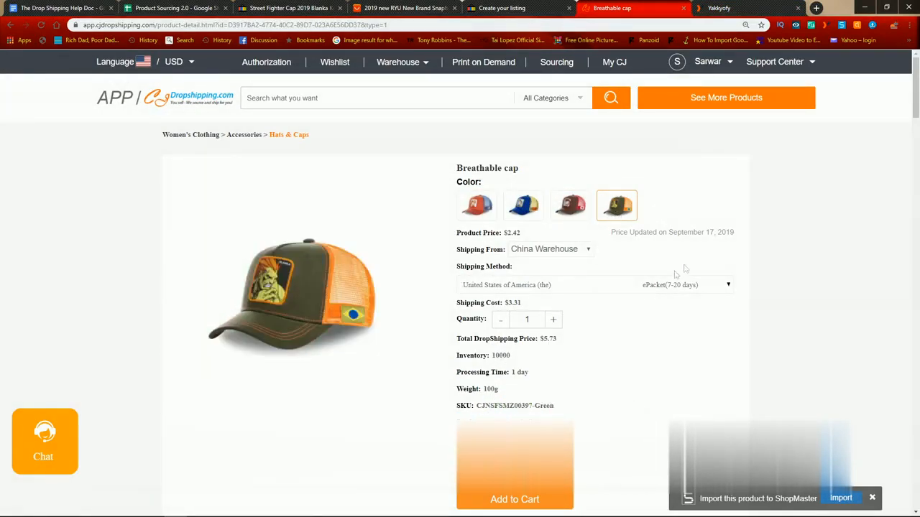
# Step: Look at the AliExpress cap page, then reload the CJ Dropshipping product page and copy the cap's general SKU, CJNSFSMZ00397
pyautogui.click(322, 7)
pyautogui.click(430, 9)
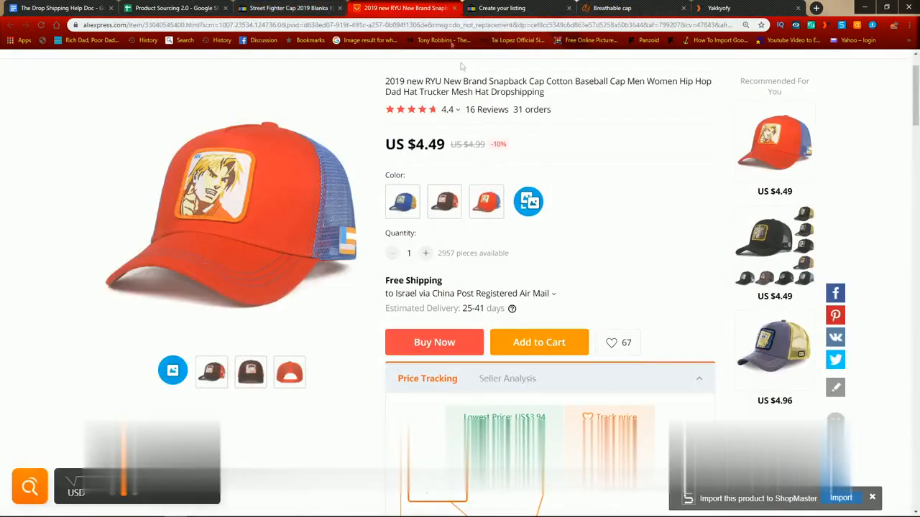
pyautogui.click(605, 8)
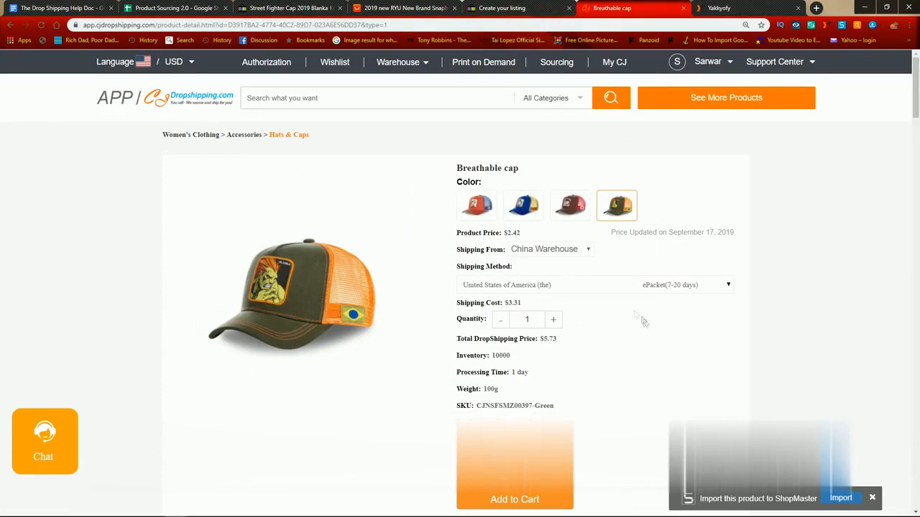
pyautogui.click(42, 24)
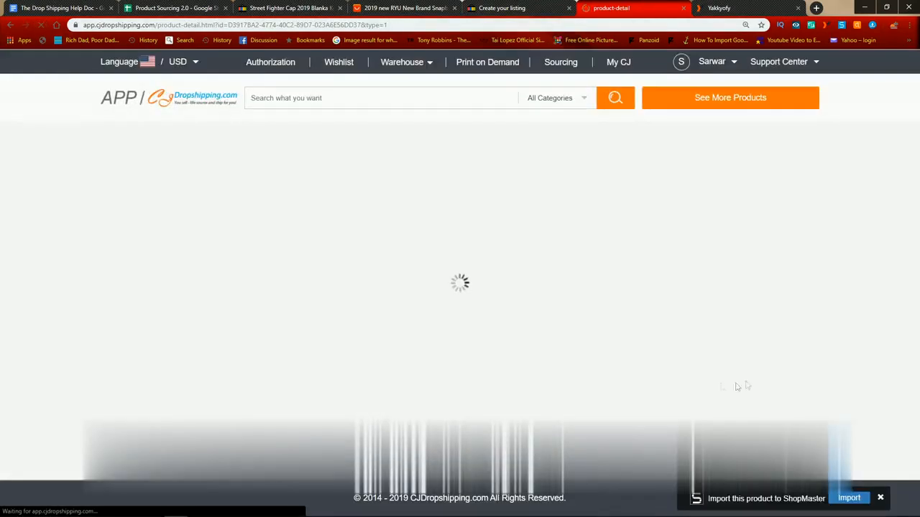
pyautogui.tripleClick(521, 406)
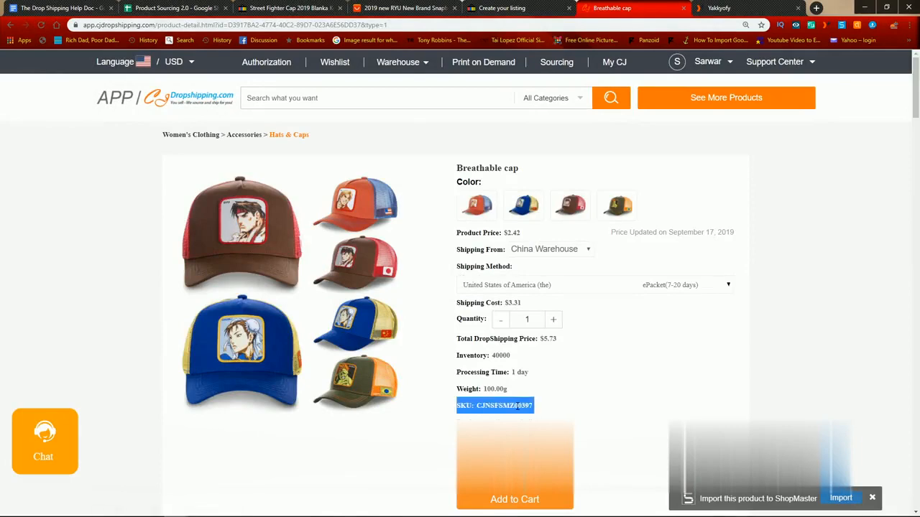
pyautogui.click(534, 410)
pyautogui.moveTo(534, 410); pyautogui.dragTo(476, 409)
pyautogui.hotkey('ctrl', 'c')
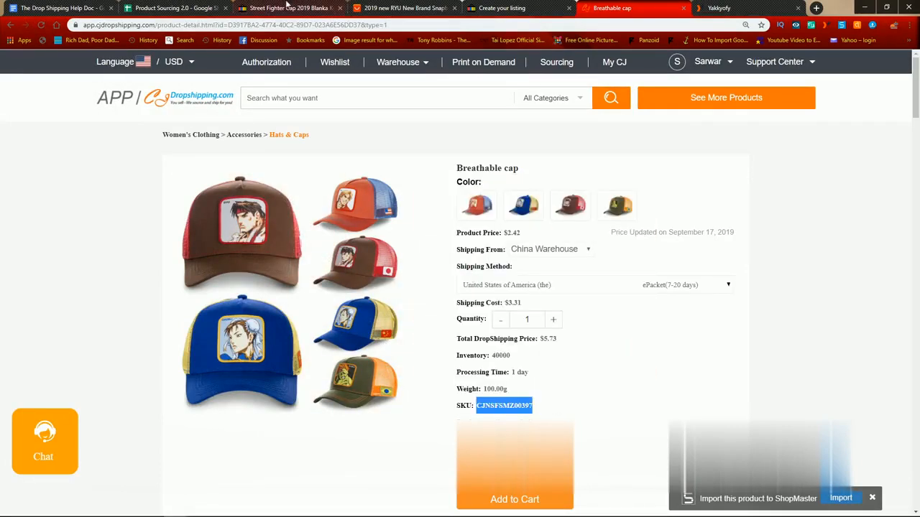
# Step: Return to the eBay listing draft and paste CJNSFSMZ00397 as the custom label (SKU)
pyautogui.click(288, 8)
pyautogui.click(488, 8)
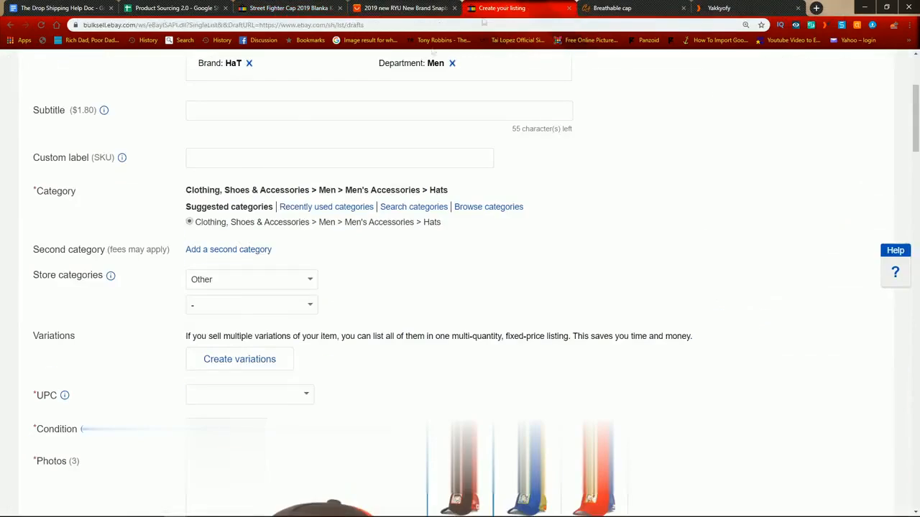
pyautogui.click(226, 159)
pyautogui.hotkey('ctrl', 'v')
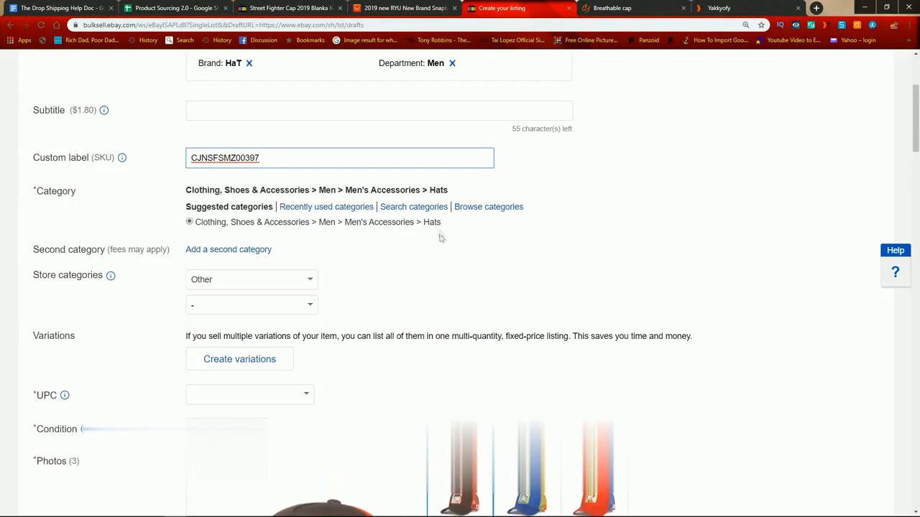
pyautogui.scroll(-2, 485, 268)
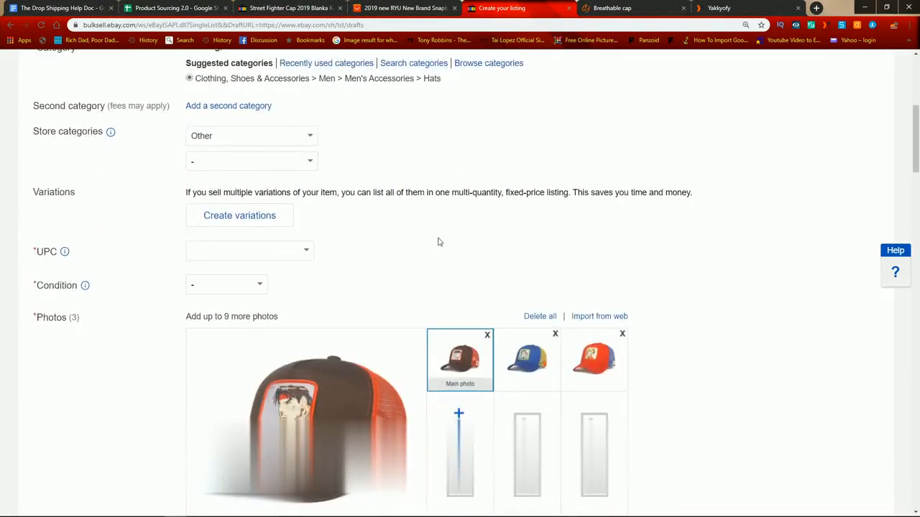
pyautogui.scroll(4, 351, 263)
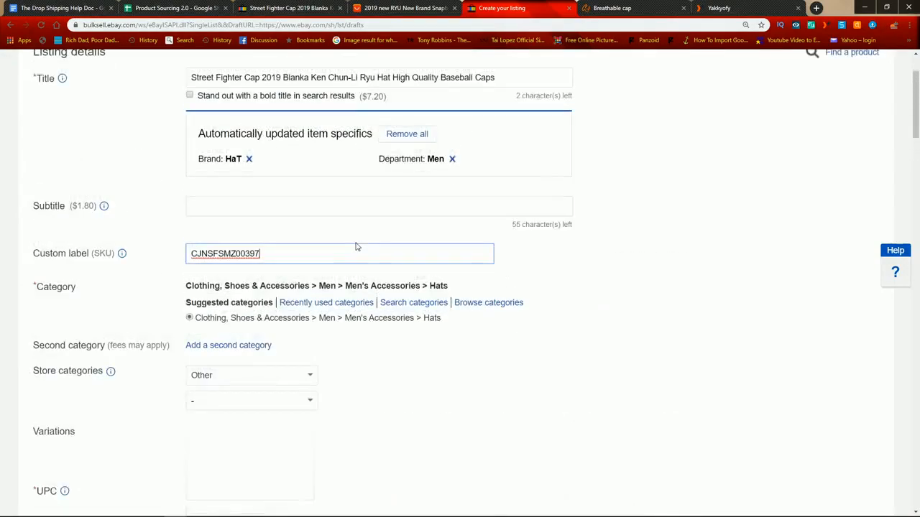
# Step: Start creating variations for the listing and remove the suggested Size and Features attributes
pyautogui.scroll(-5, 355, 244)
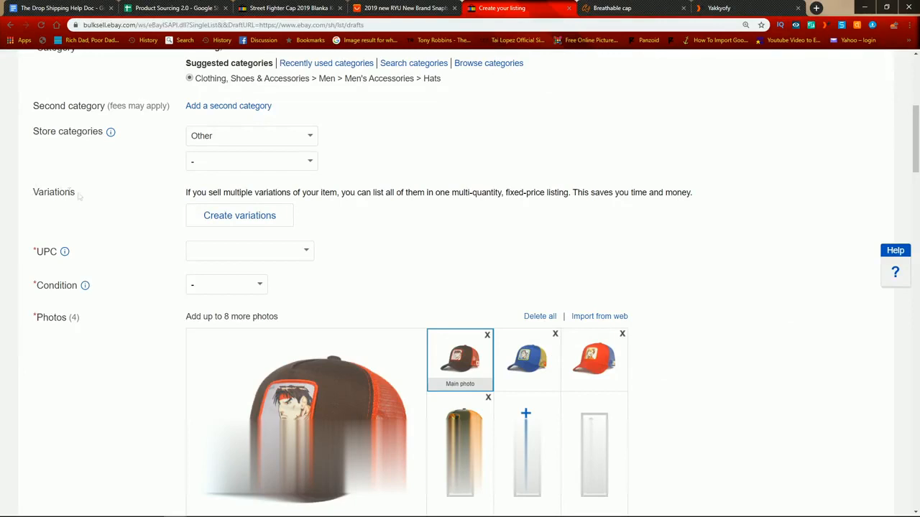
pyautogui.moveTo(49, 192); pyautogui.dragTo(148, 197)
pyautogui.click(237, 217)
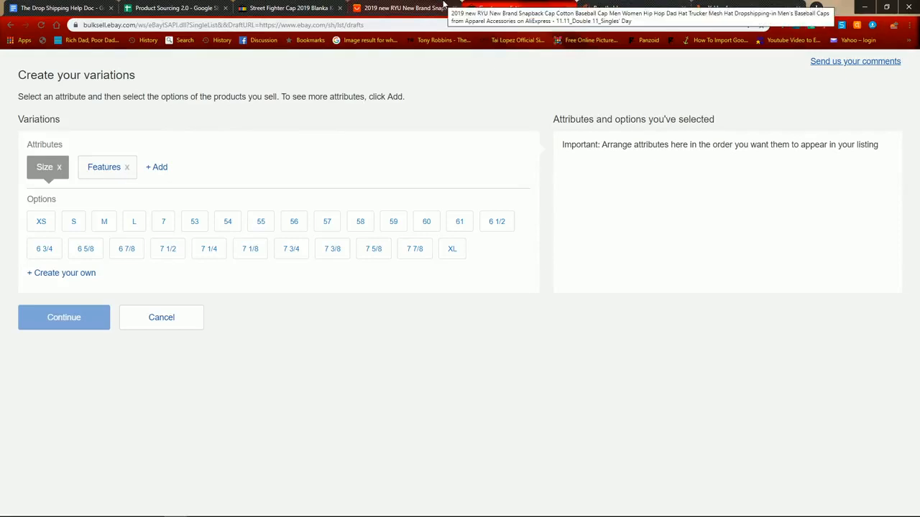
pyautogui.click(61, 169)
pyautogui.click(78, 168)
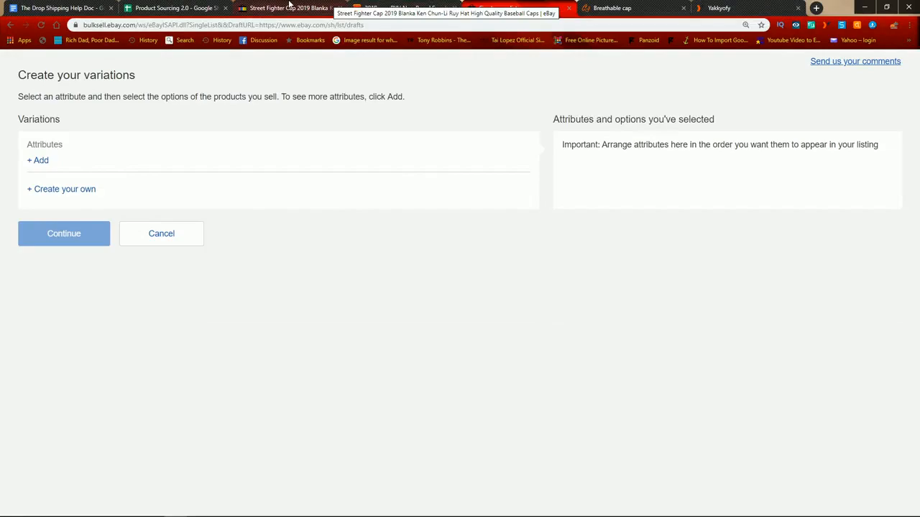
# Step: View each of the four cap color variants on the CJ Dropshipping product page
pyautogui.click(595, 5)
pyautogui.scroll(10, 690, 115)
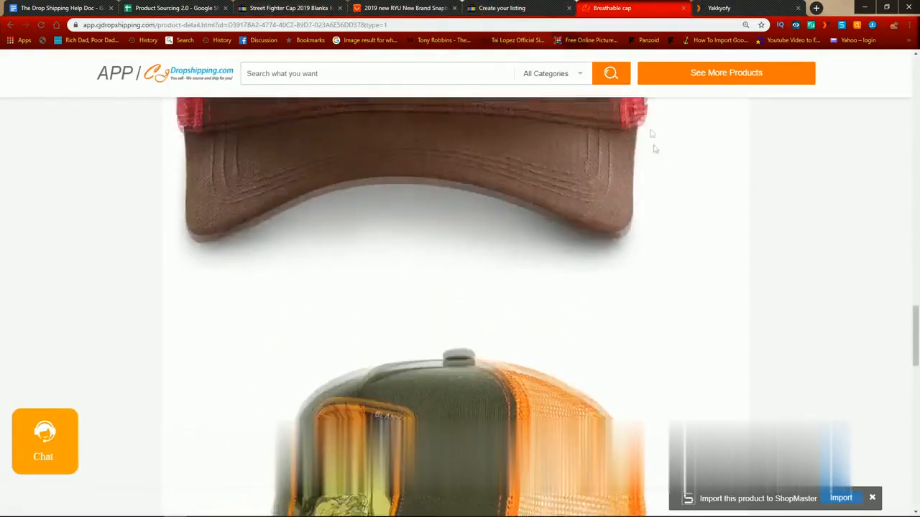
pyautogui.scroll(5, 693, 117)
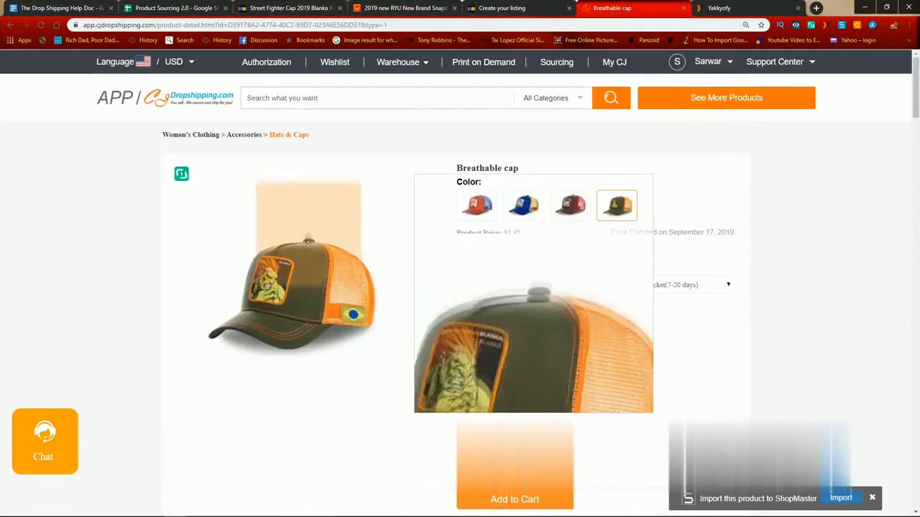
pyautogui.click(487, 209)
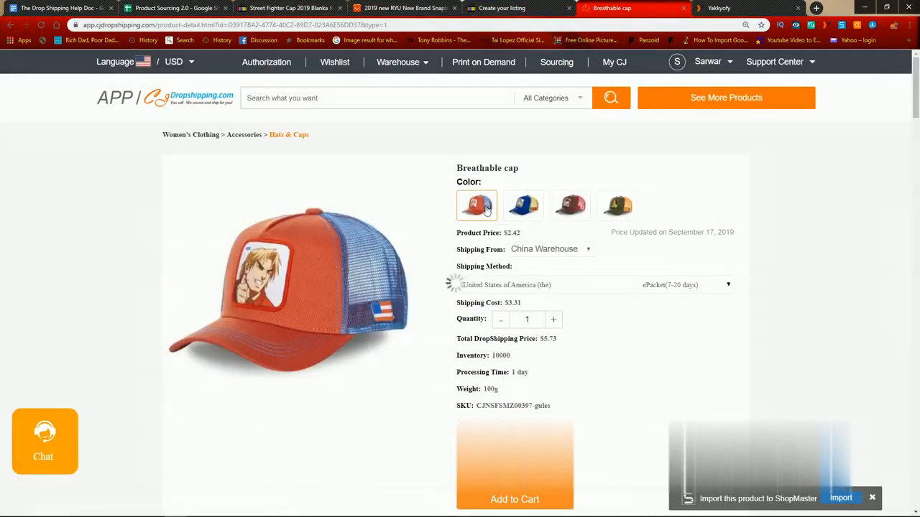
pyautogui.click(530, 207)
pyautogui.click(572, 207)
pyautogui.click(618, 207)
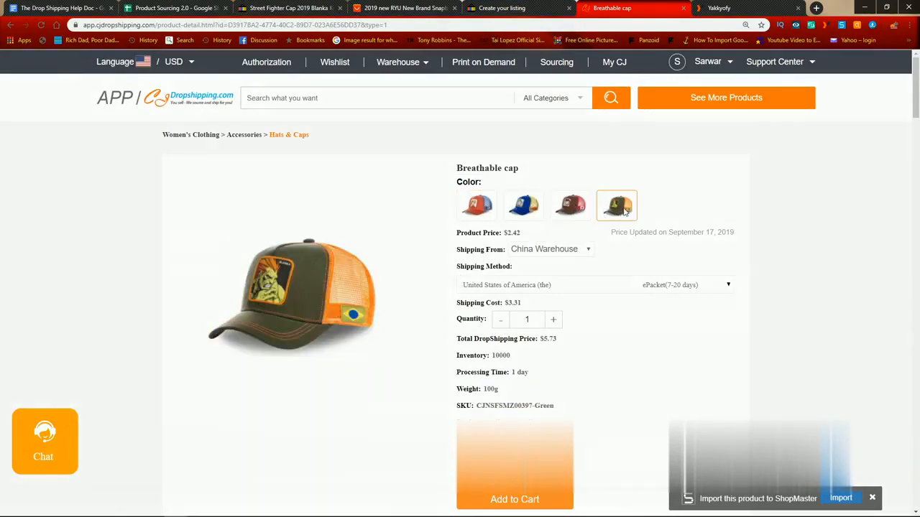
# Step: Return to the eBay variations page and try to add a custom attribute named Style
pyautogui.click(520, 8)
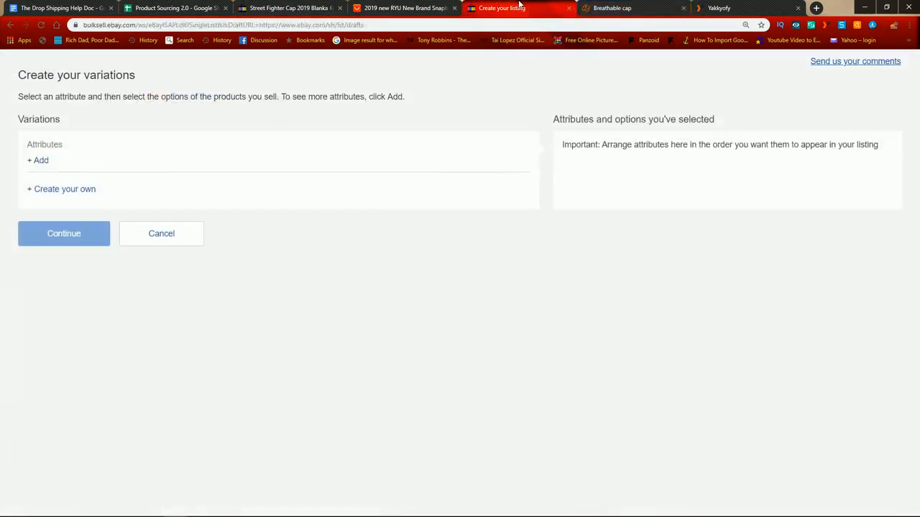
pyautogui.click(43, 163)
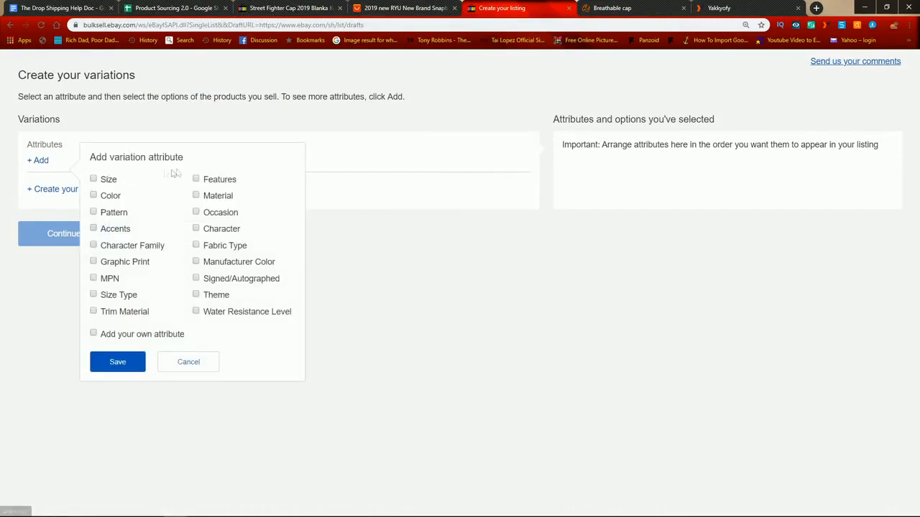
pyautogui.click(138, 336)
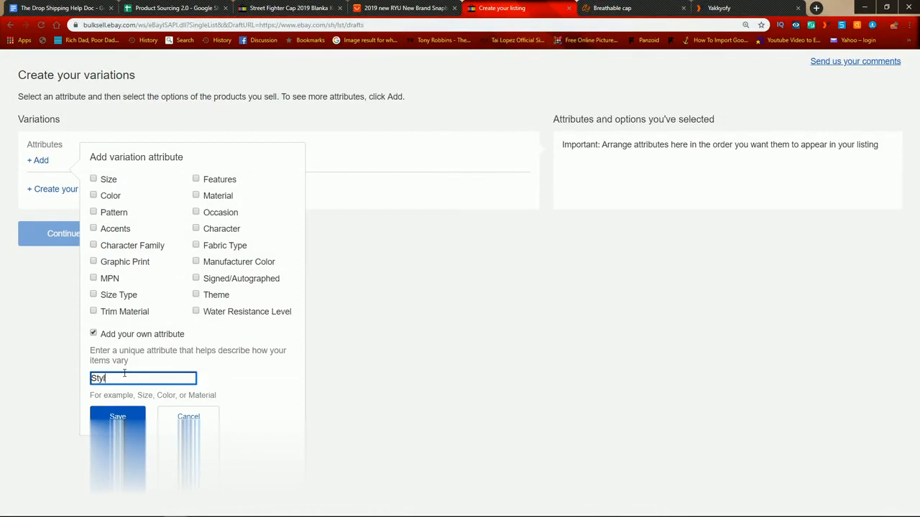
pyautogui.write('Style')
pyautogui.click(136, 412)
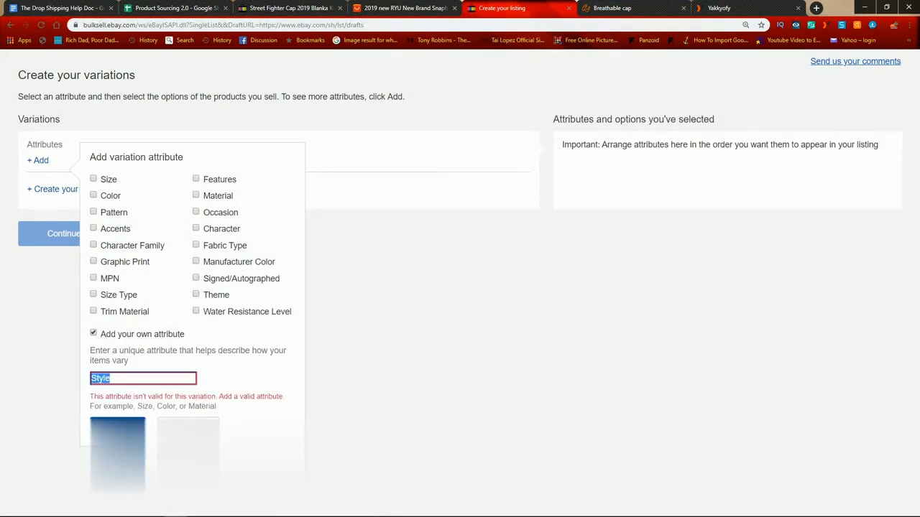
# Step: Discard the custom attribute and add Character as the variation attribute
pyautogui.press('BackSpace')
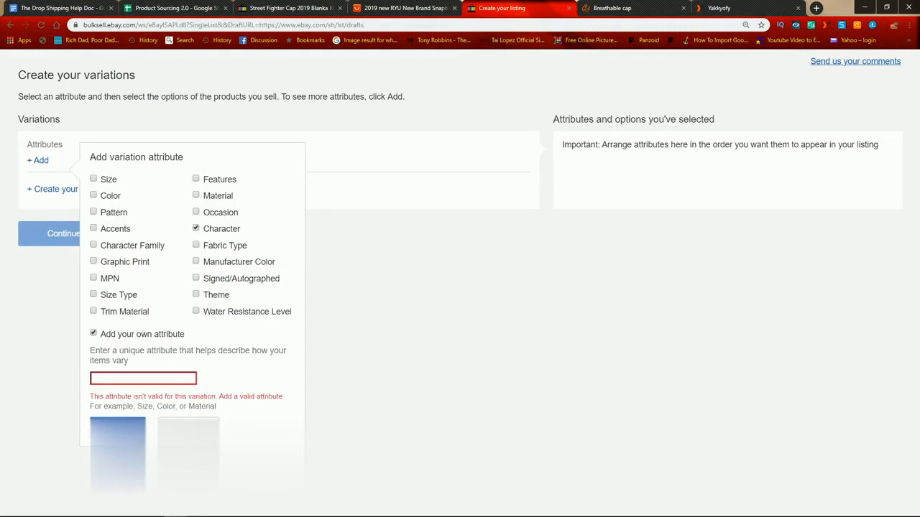
pyautogui.click(94, 334)
pyautogui.click(117, 363)
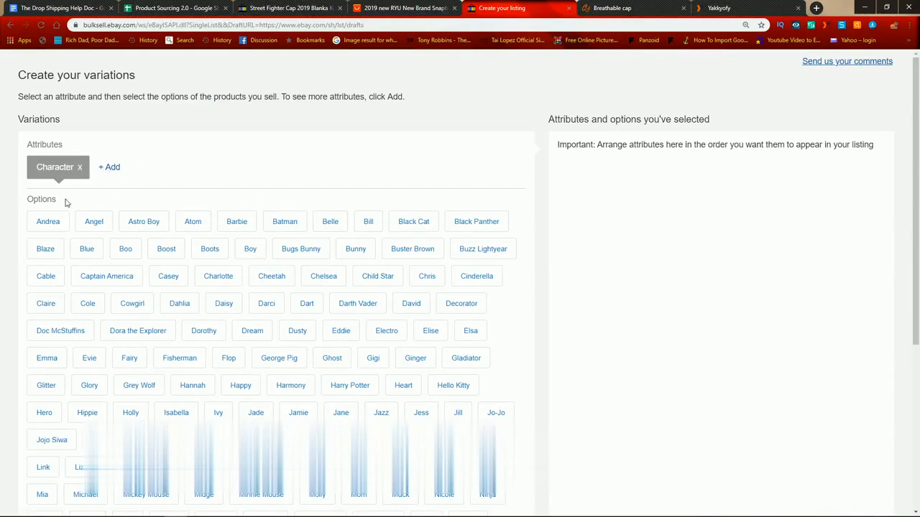
# Step: Set the variation photos to change by Character and upload the brown Street Fighter cap picture for Ryu
pyautogui.scroll(-4, 162, 284)
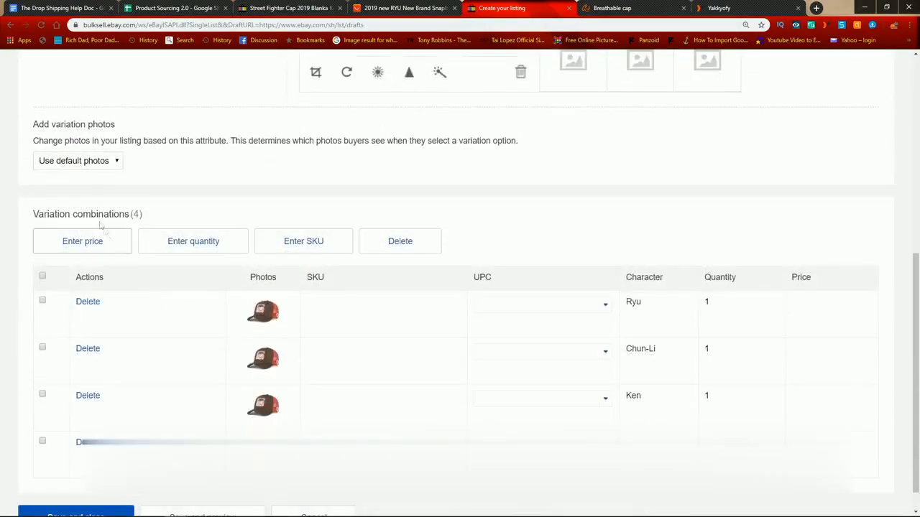
pyautogui.click(78, 161)
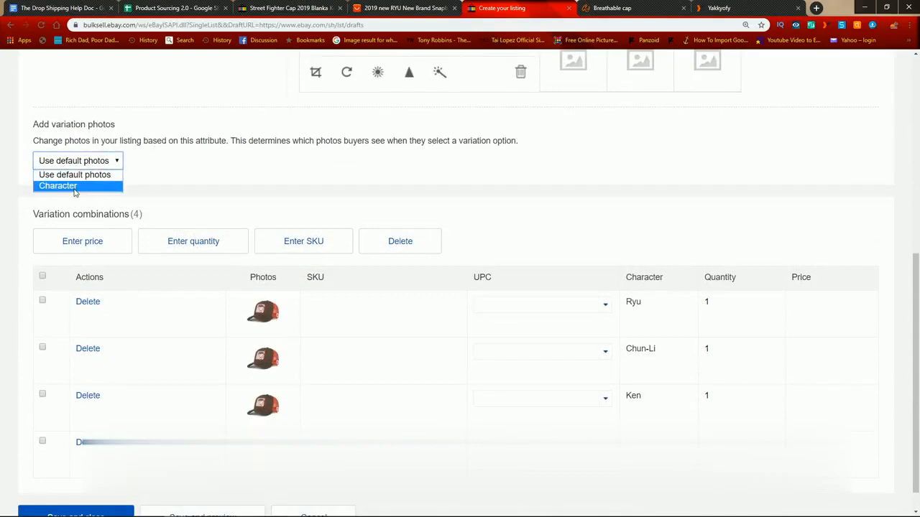
pyautogui.click(71, 185)
pyautogui.click(575, 213)
pyautogui.scroll(-1, 288, 180)
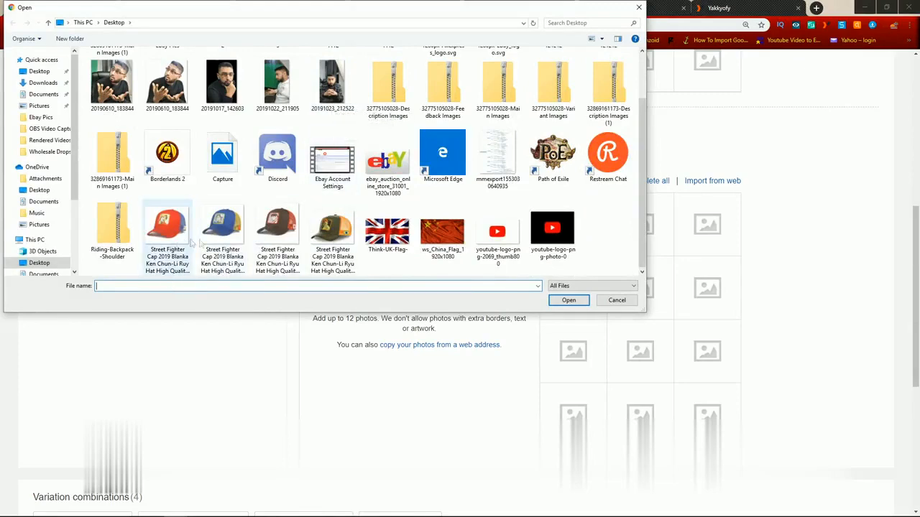
pyautogui.doubleClick(285, 236)
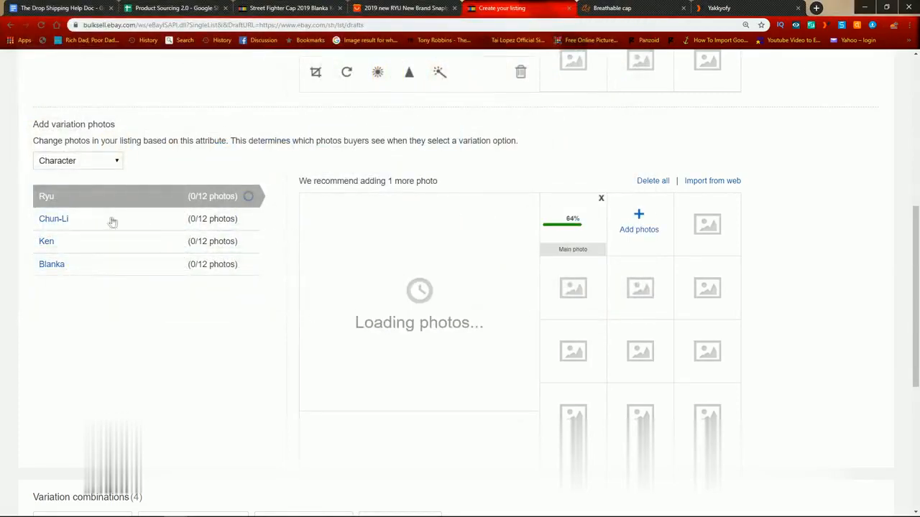
# Step: Upload the blue Street Fighter cap picture as the variation photo for Chun-Li
pyautogui.click(112, 222)
pyautogui.click(414, 293)
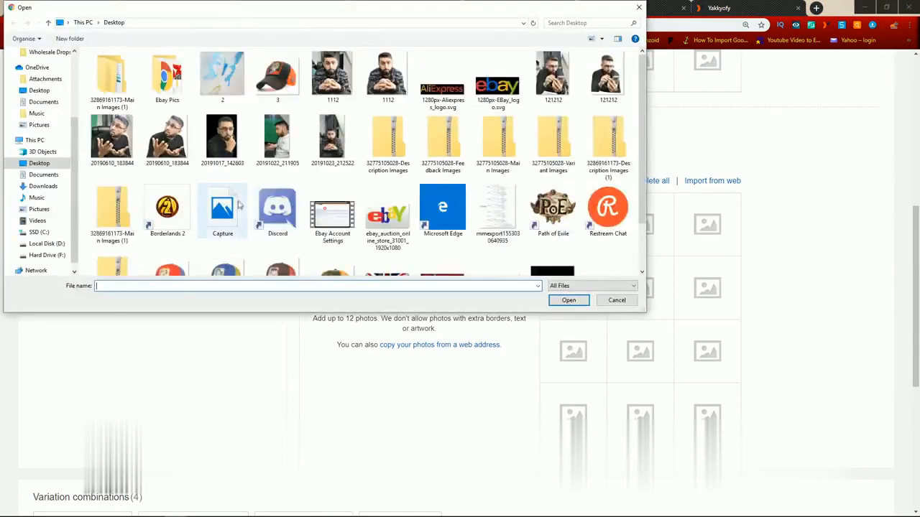
pyautogui.scroll(-1, 240, 205)
pyautogui.doubleClick(224, 216)
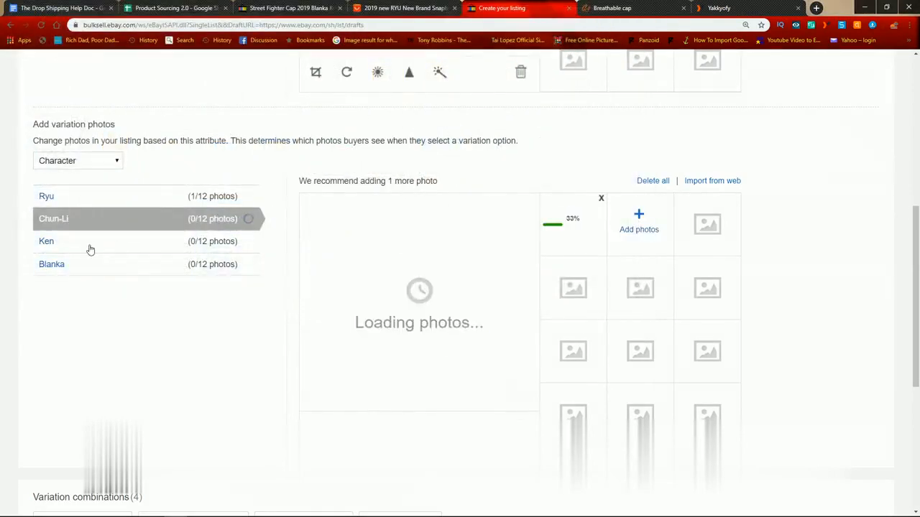
# Step: Upload the red Street Fighter cap picture as the variation photo for Ken
pyautogui.click(90, 249)
pyautogui.click(423, 294)
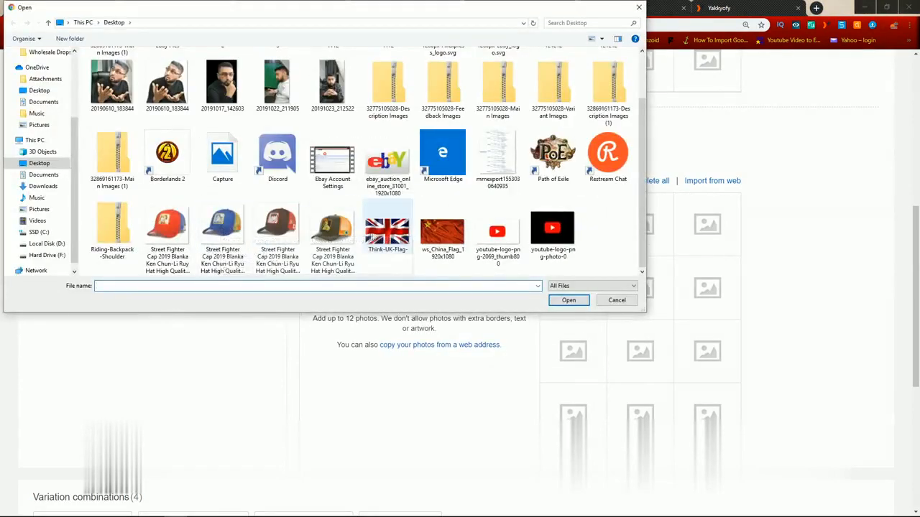
pyautogui.doubleClick(167, 229)
# Step: Upload the green Street Fighter cap picture as the variation photo for Blanka
pyautogui.click(79, 268)
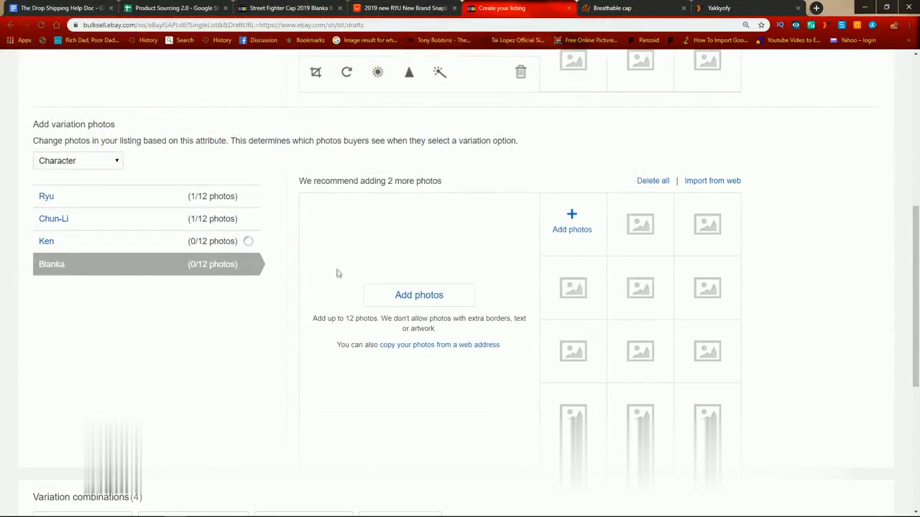
pyautogui.click(421, 302)
pyautogui.scroll(-1, 345, 230)
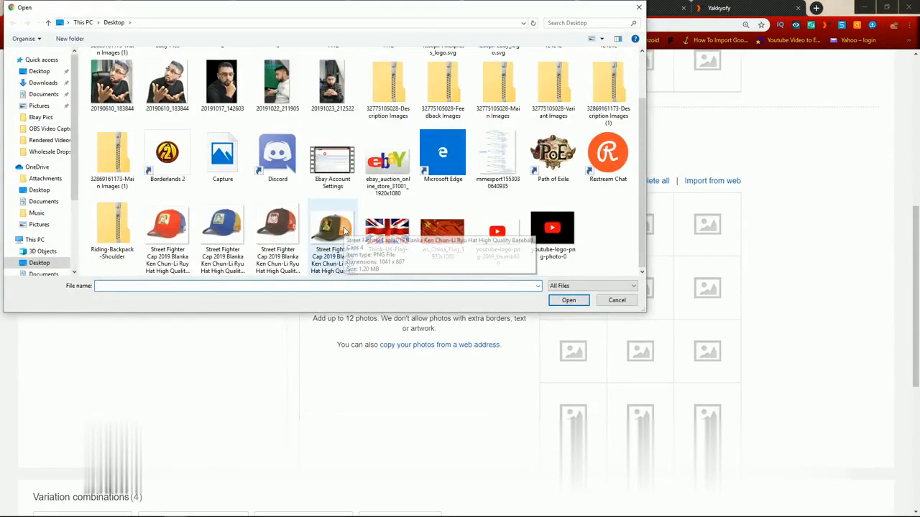
pyautogui.doubleClick(332, 228)
# Step: Copy the brown cap's SKU from the CJ Dropshipping product page into Ryu's SKU on the eBay listing: CJNSFSMZ00397-brown
pyautogui.scroll(5, 262, 143)
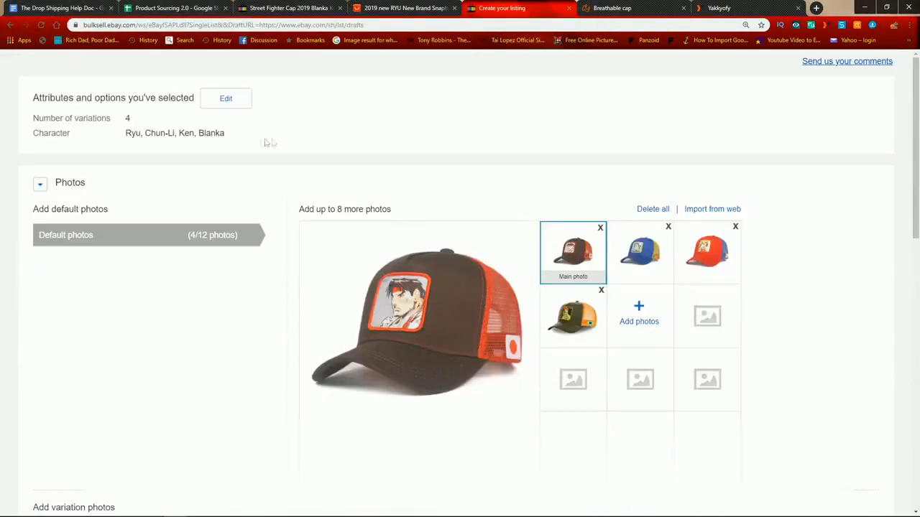
pyautogui.scroll(-5, 331, 235)
pyautogui.scroll(-5, 330, 234)
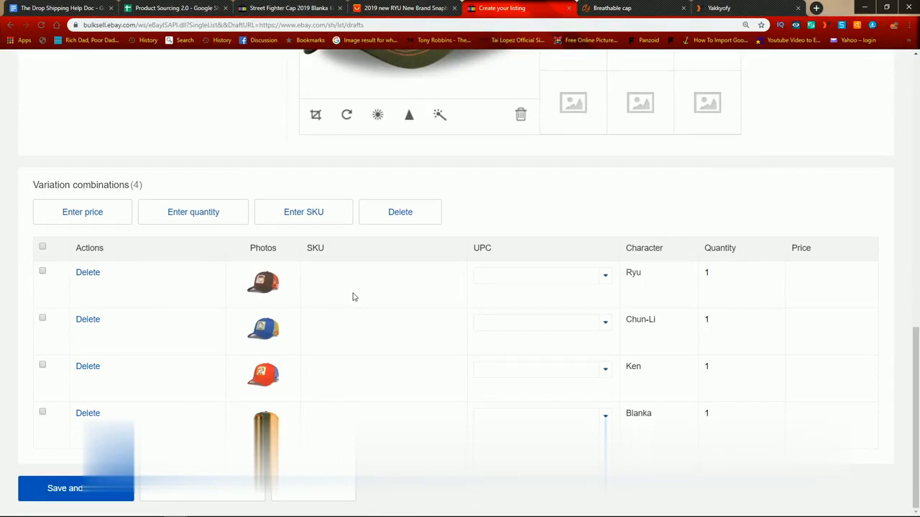
pyautogui.click(420, 7)
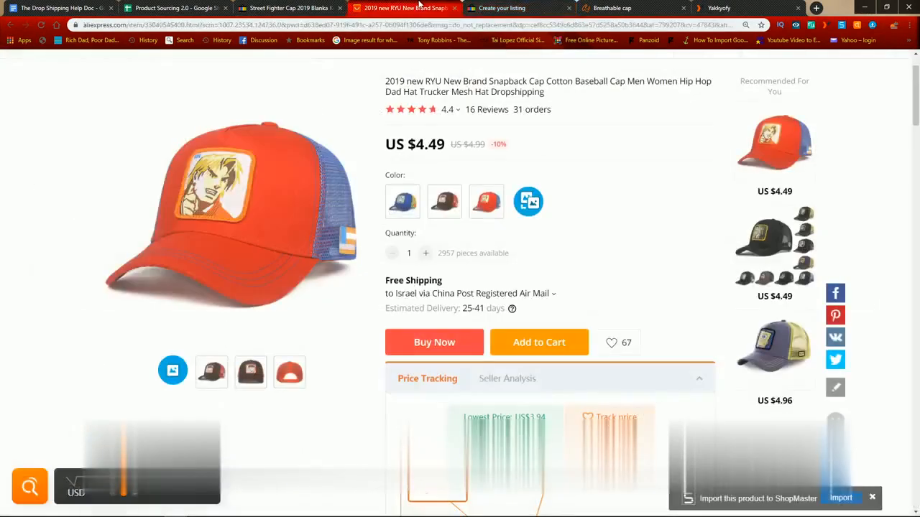
pyautogui.click(591, 7)
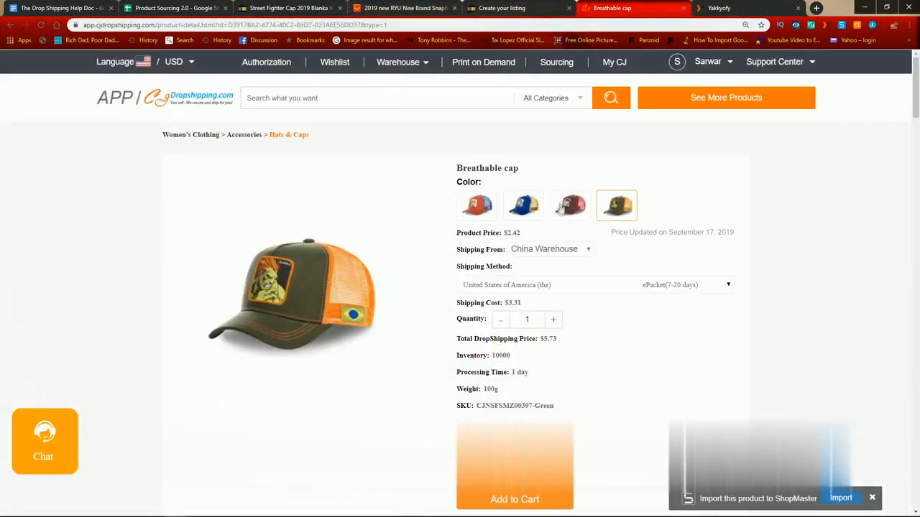
pyautogui.scroll(-3, 632, 245)
pyautogui.scroll(2, 638, 237)
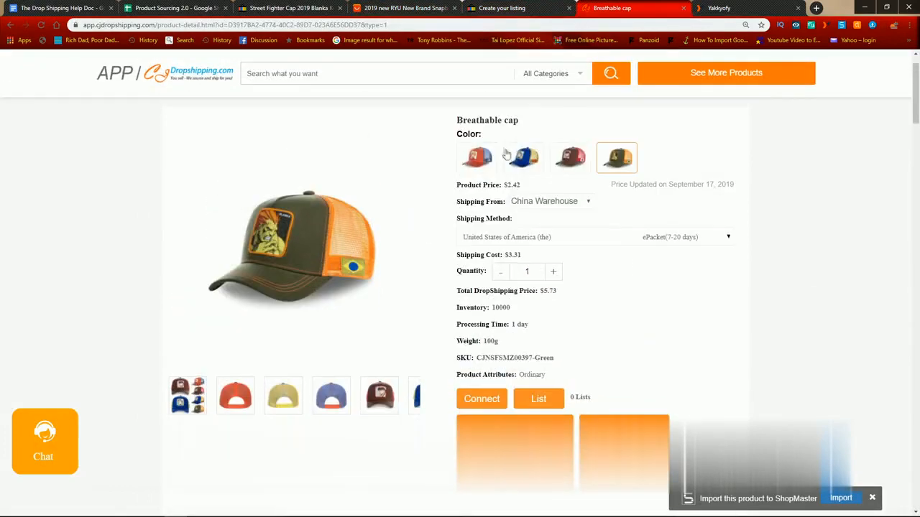
pyautogui.click(575, 158)
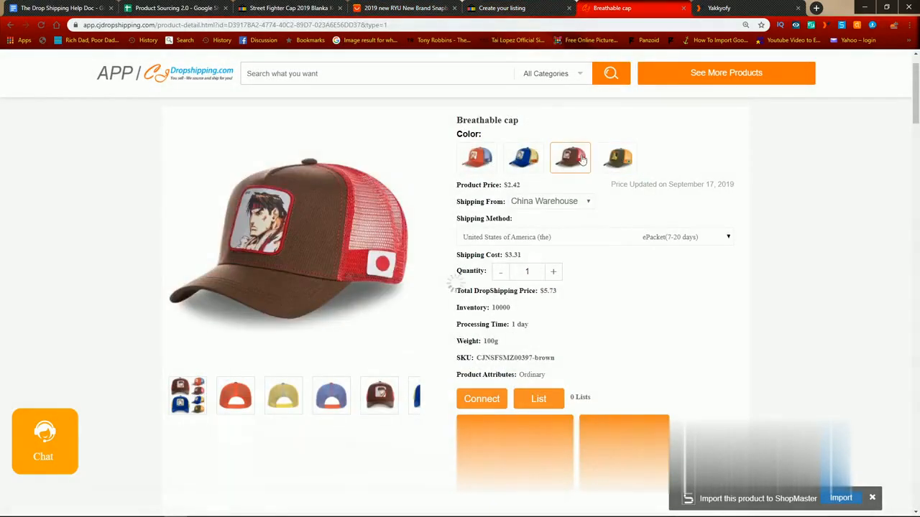
pyautogui.tripleClick(522, 360)
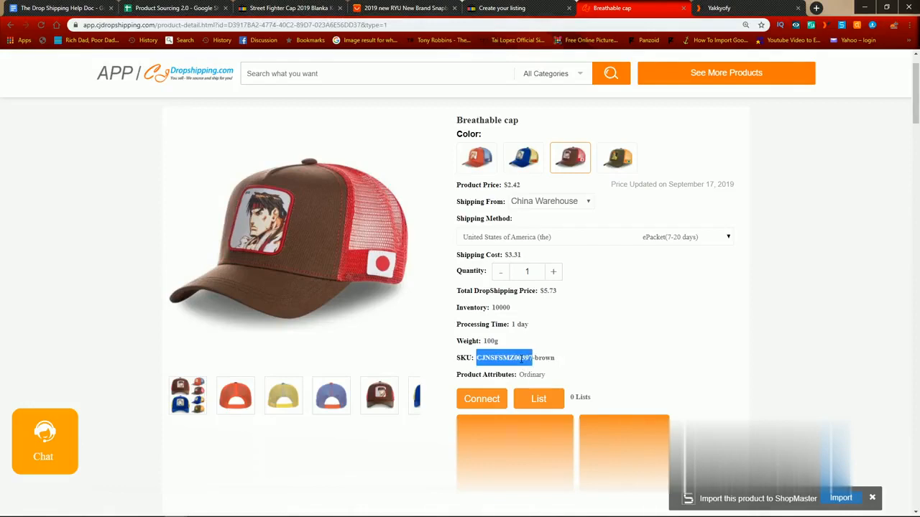
pyautogui.moveTo(554, 360); pyautogui.dragTo(476, 358)
pyautogui.hotkey('ctrl', 'c')
pyautogui.click(479, 6)
pyautogui.hotkey('ctrl', 'v')
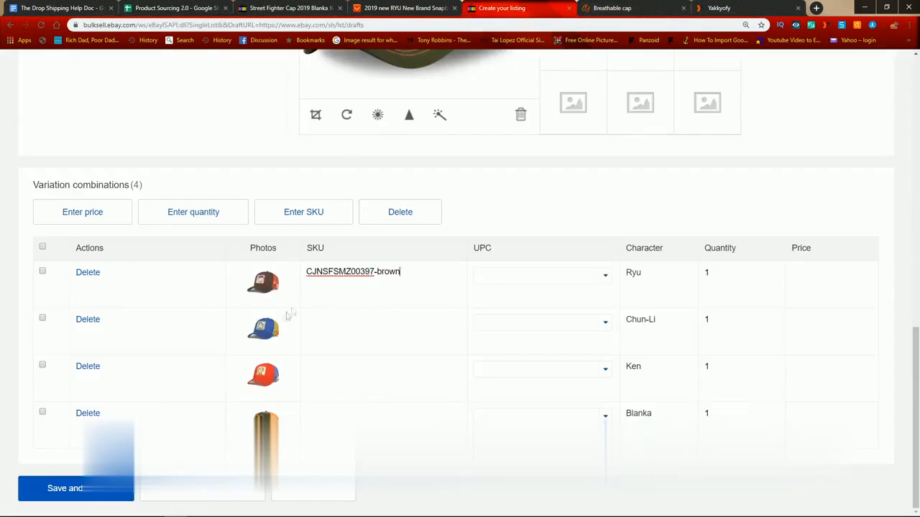
# Step: Copy the blue cap's SKU, CJNSFSMZ00397-blue, from CJ Dropshipping into Chun-Li's SKU on the eBay listing
pyautogui.click(658, 7)
pyautogui.click(526, 158)
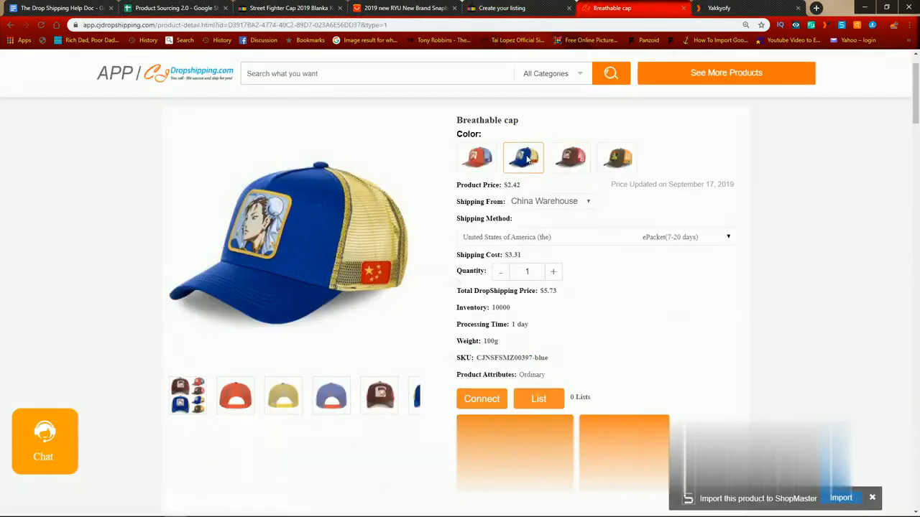
pyautogui.moveTo(549, 358); pyautogui.dragTo(479, 359)
pyautogui.hotkey('ctrl', 'c')
pyautogui.click(482, 5)
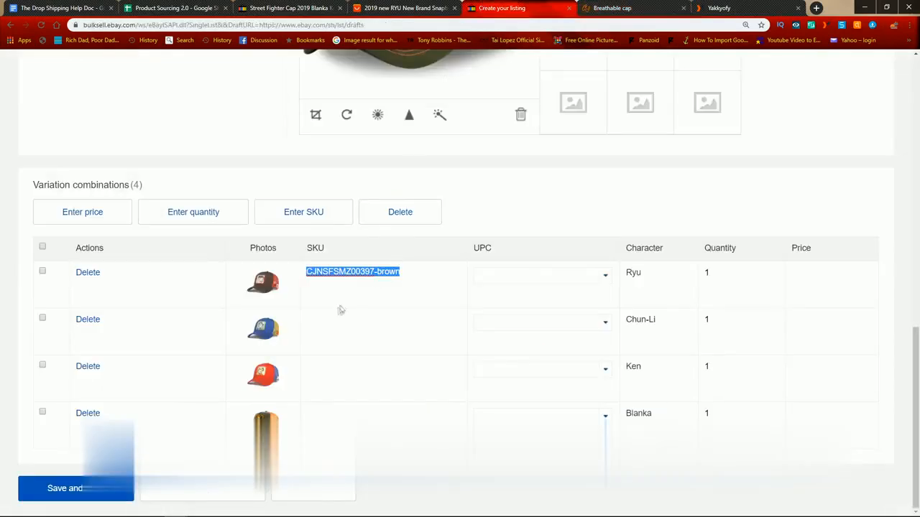
pyautogui.click(335, 319)
pyautogui.hotkey('ctrl', 'v')
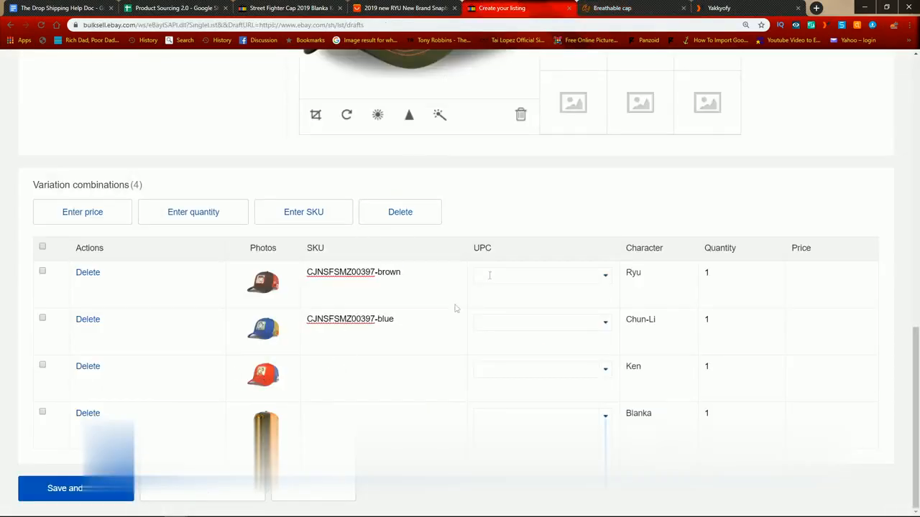
# Step: Copy the red cap's SKU, CJNSFSMZ00397-gules, from CJ Dropshipping into Ken's SKU on the eBay listing
pyautogui.click(600, 8)
pyautogui.click(490, 160)
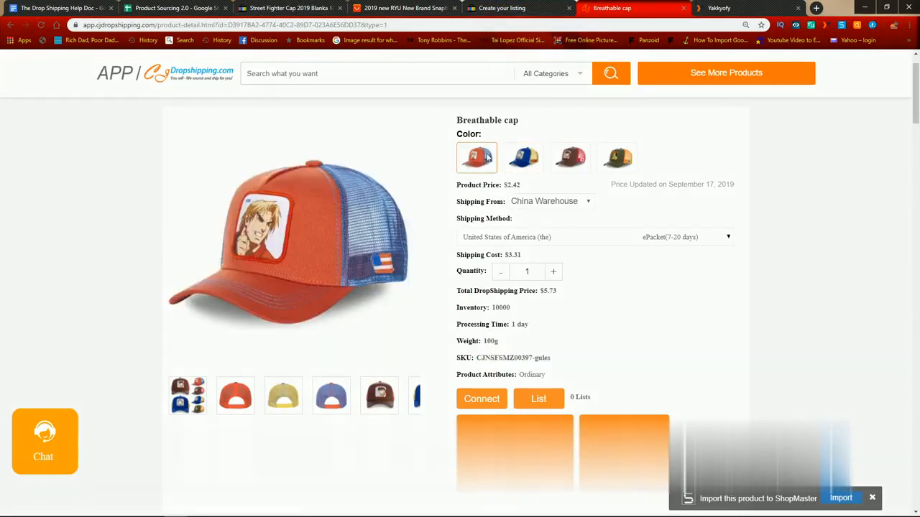
pyautogui.moveTo(551, 360); pyautogui.dragTo(476, 358)
pyautogui.click(527, 5)
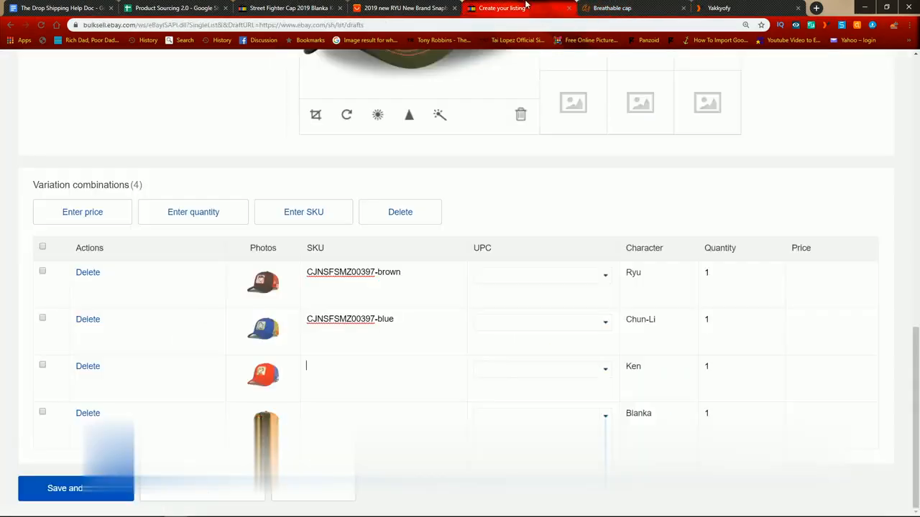
pyautogui.click(343, 363)
pyautogui.hotkey('ctrl', 'v')
# Step: Copy the green cap's SKU, CJNSFSMZ00397-Green, from CJ Dropshipping into Blanka's SKU on the eBay listing
pyautogui.click(654, 6)
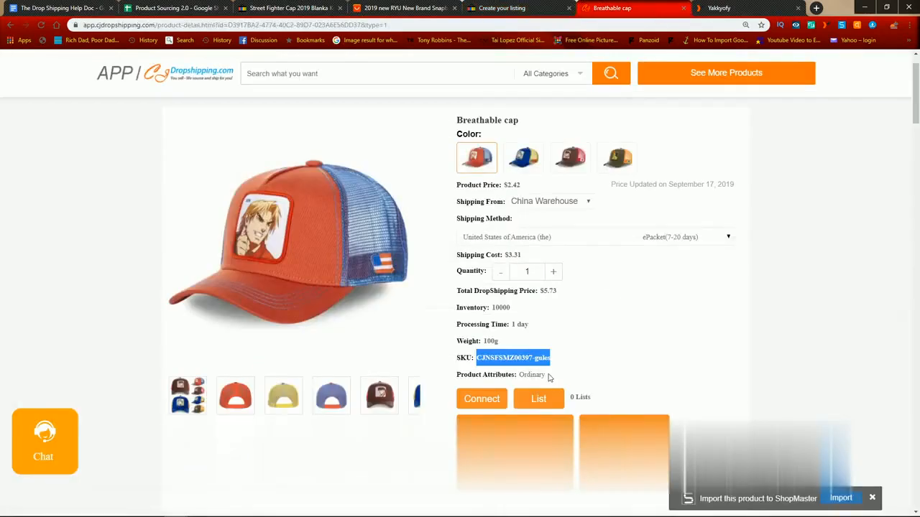
pyautogui.click(617, 156)
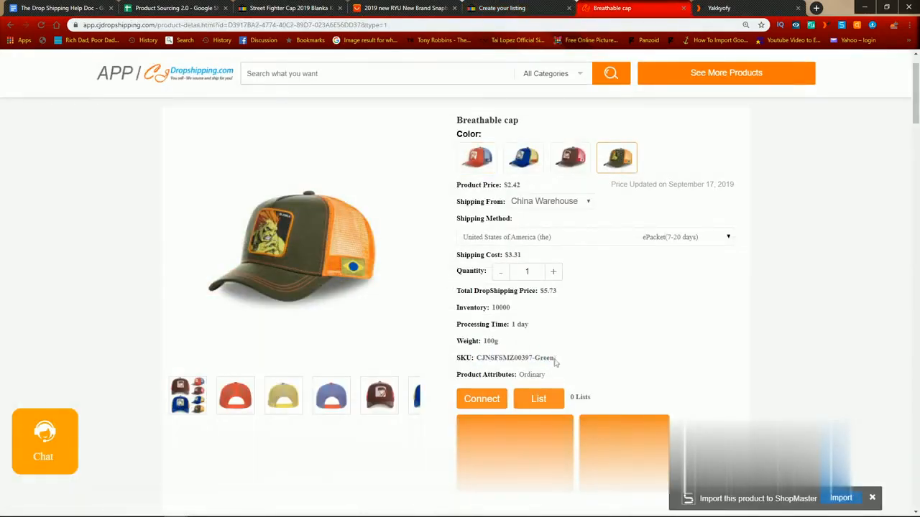
pyautogui.moveTo(554, 358); pyautogui.dragTo(477, 358)
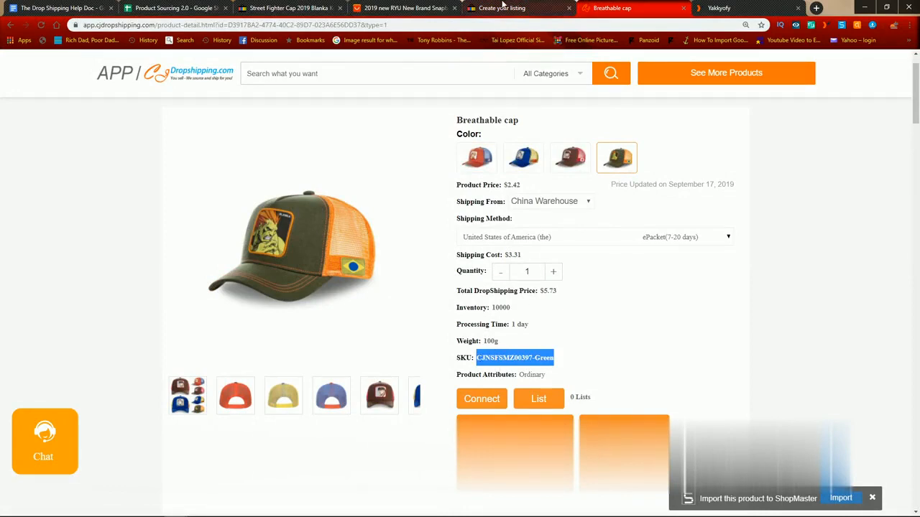
pyautogui.click(503, 8)
pyautogui.click(346, 413)
pyautogui.hotkey('ctrl', 'v')
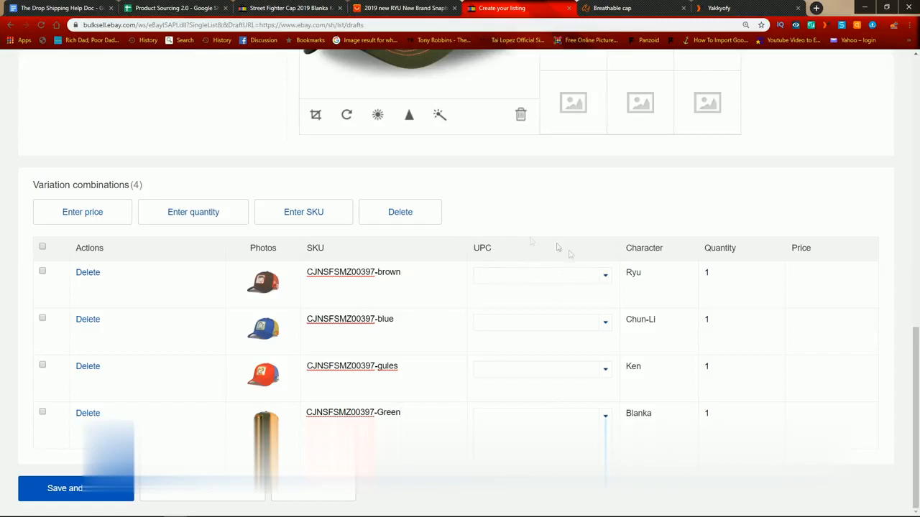
# Step: Set the UPC of the Ryu variation to Does Not Apply
pyautogui.click(604, 276)
pyautogui.click(543, 296)
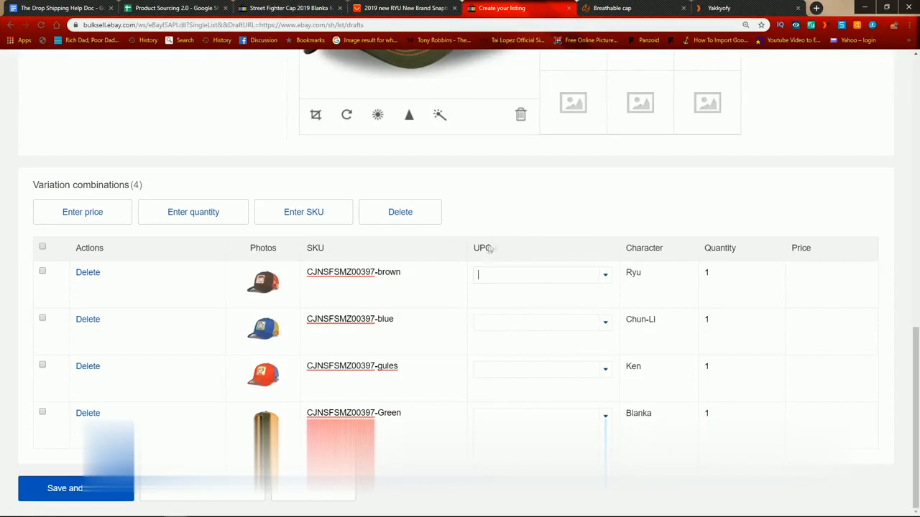
pyautogui.moveTo(471, 252); pyautogui.dragTo(494, 249)
pyautogui.click(499, 268)
pyautogui.write('Does No')
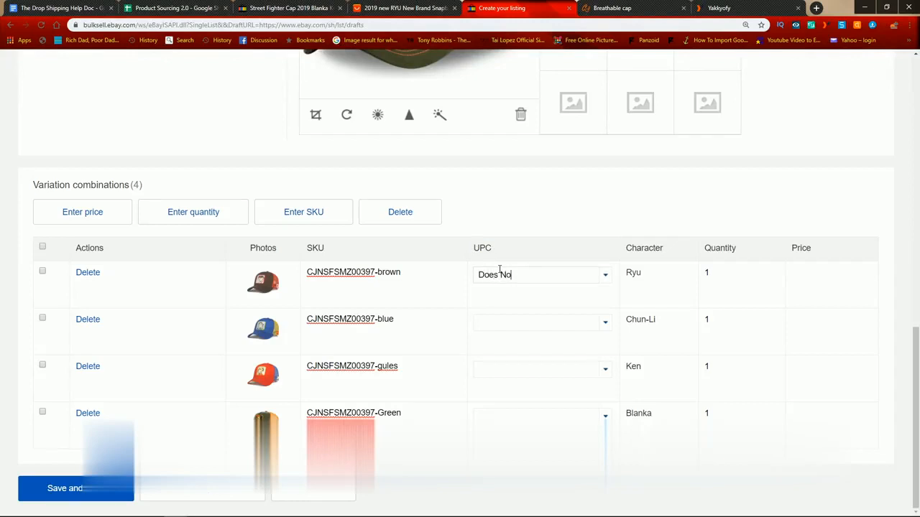
pyautogui.write('t Apply')
# Step: Copy Ryu's UPC entry, Does Not Apply, to the Chun-Li, Ken and Blanka variations
pyautogui.hotkey('ctrl', 'a')
pyautogui.hotkey('ctrl', 'c')
pyautogui.click(544, 323)
pyautogui.hotkey('ctrl', 'v')
pyautogui.click(540, 364)
pyautogui.hotkey('ctrl', 'v')
pyautogui.click(537, 410)
pyautogui.hotkey('ctrl', 'v')
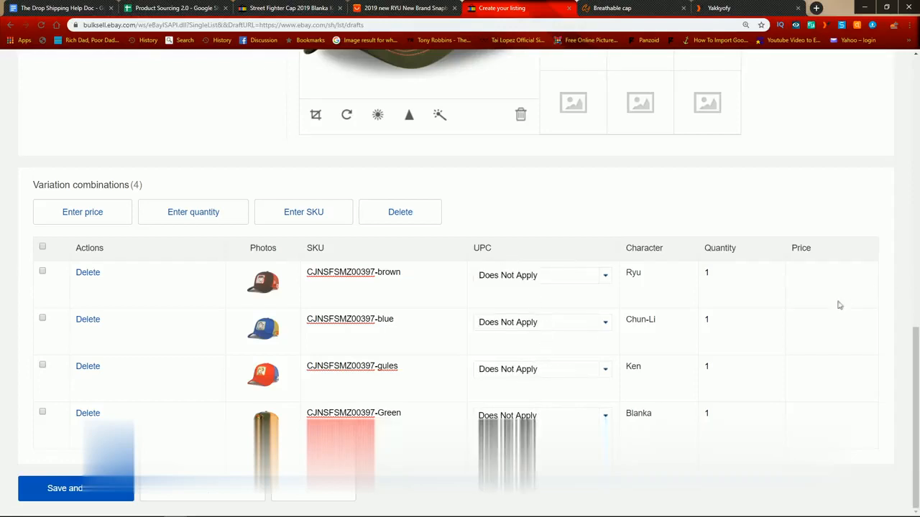
# Step: Check the prices of the Blanka, Chunli and Ryu options on the competitor's eBay Street Fighter cap listing
pyautogui.click(826, 278)
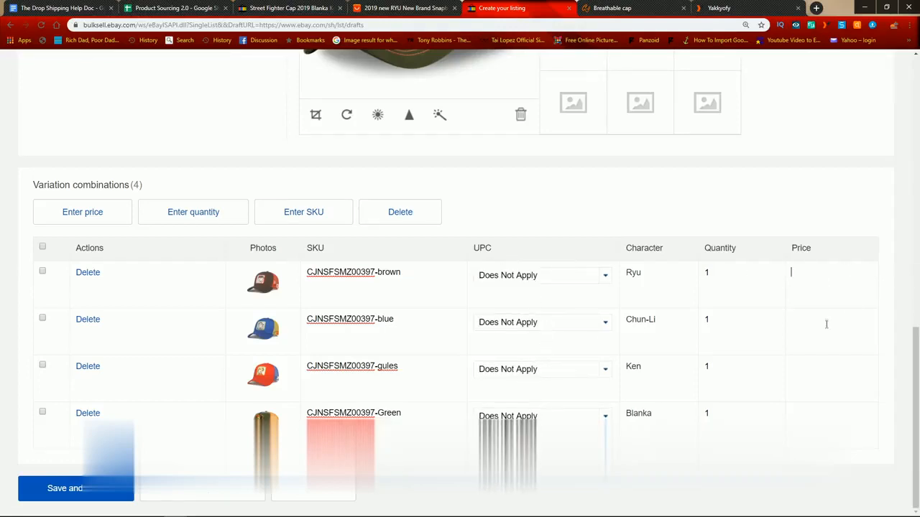
pyautogui.click(824, 410)
pyautogui.click(197, 6)
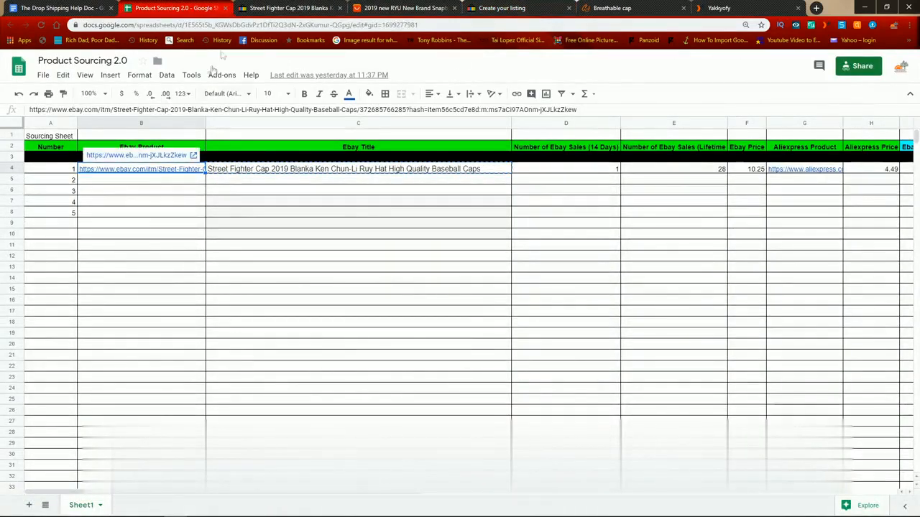
pyautogui.click(288, 8)
pyautogui.click(527, 223)
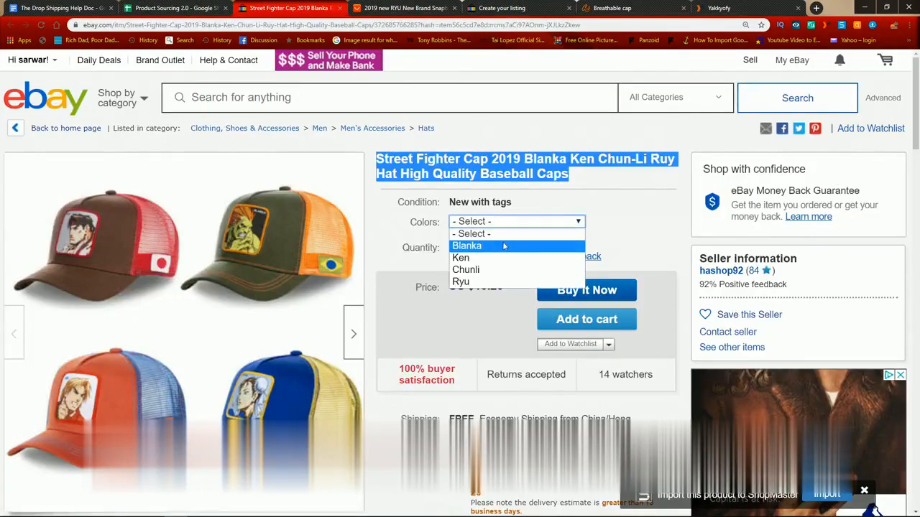
pyautogui.click(504, 246)
pyautogui.click(501, 222)
pyautogui.click(477, 270)
pyautogui.click(489, 224)
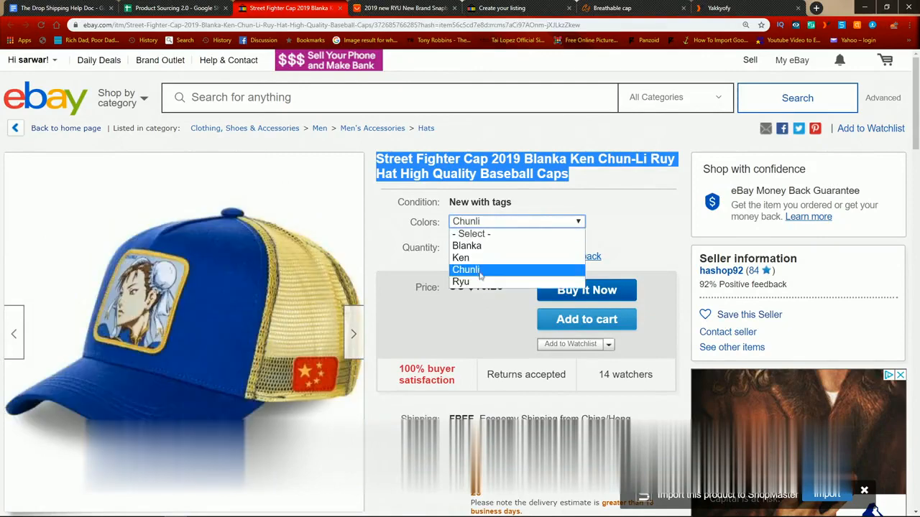
pyautogui.click(460, 282)
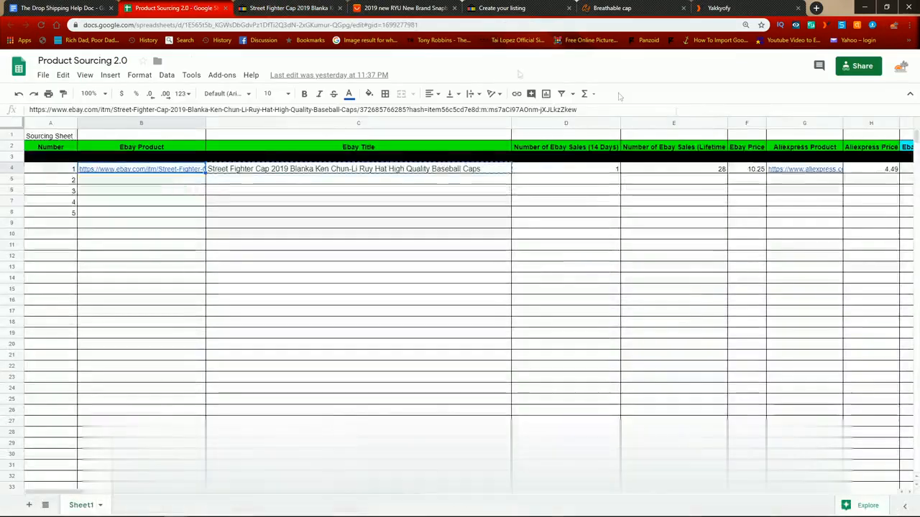
# Step: Look up the cap's recommended listing price in the Product Sourcing 2.0 spreadsheet
pyautogui.click(172, 8)
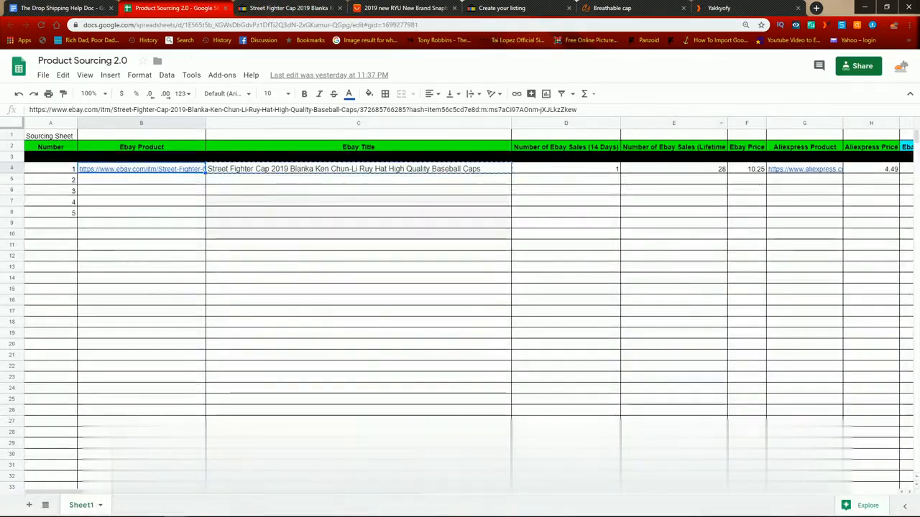
pyautogui.hscroll(8, 502, 189)
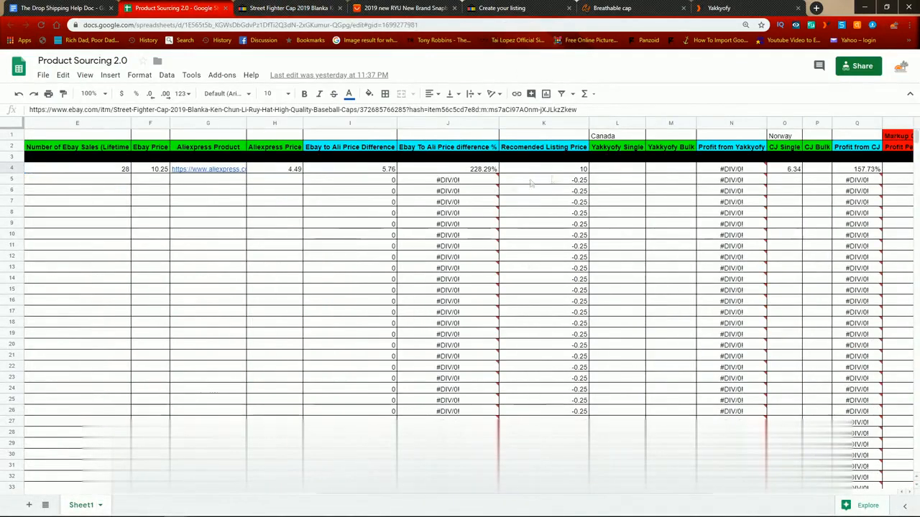
pyautogui.click(573, 170)
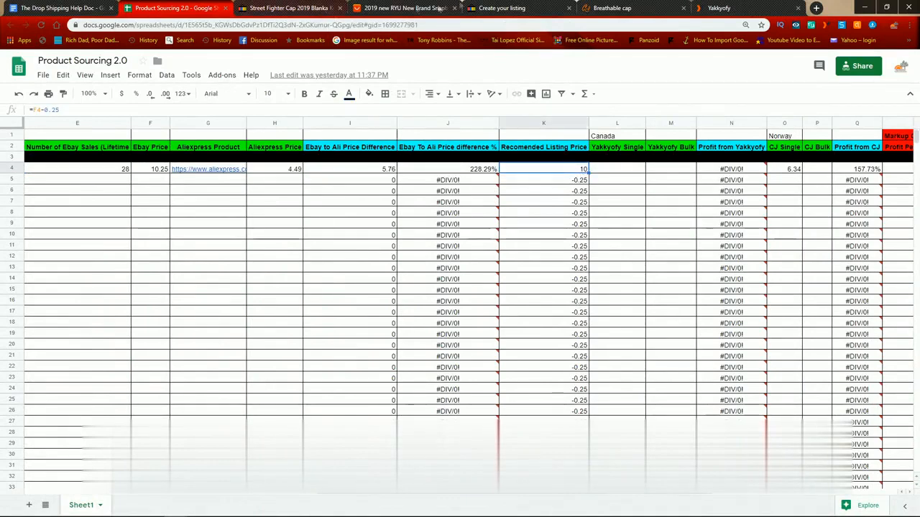
# Step: Return to the eBay variations page and set the price of Ryu, Chun-Li, Ken and Blanka to 10 each
pyautogui.click(504, 8)
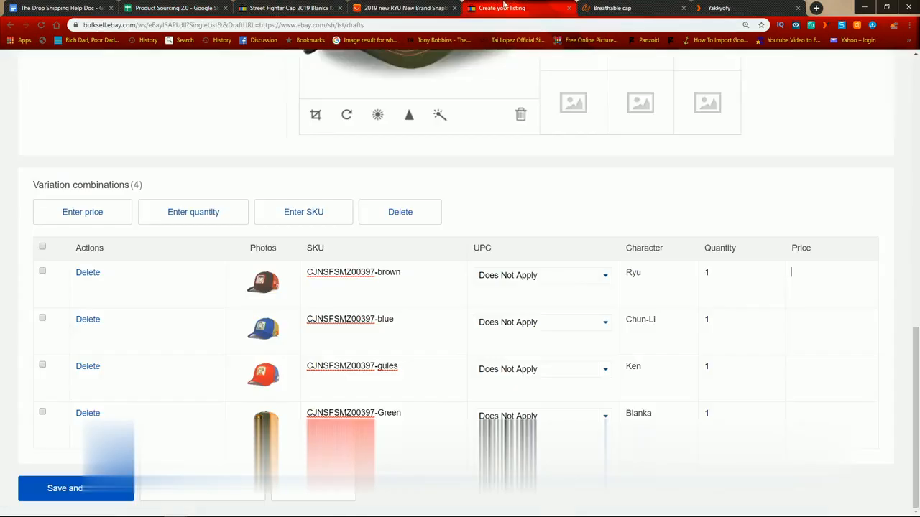
pyautogui.click(807, 273)
pyautogui.write('10')
pyautogui.click(816, 323)
pyautogui.write('10')
pyautogui.click(807, 366)
pyautogui.write('10')
pyautogui.click(809, 414)
pyautogui.write('10')
pyautogui.click(852, 189)
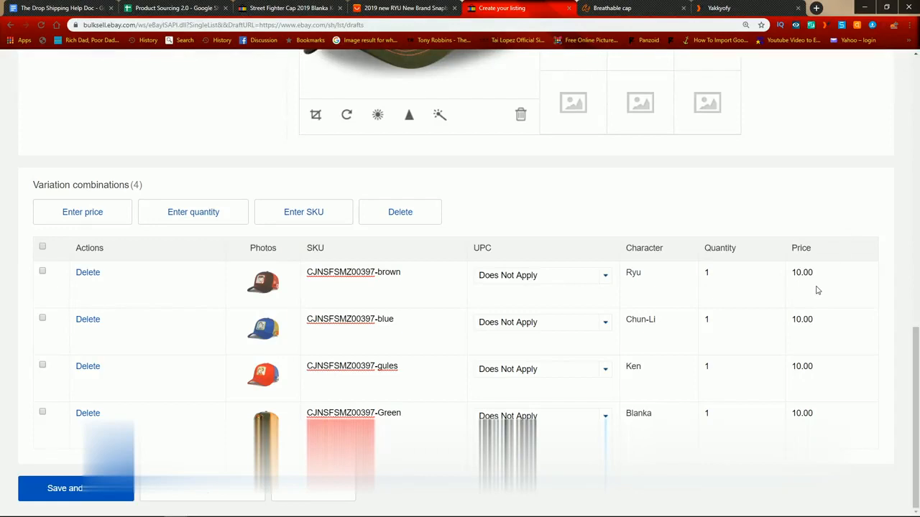
pyautogui.moveTo(790, 273); pyautogui.dragTo(895, 282)
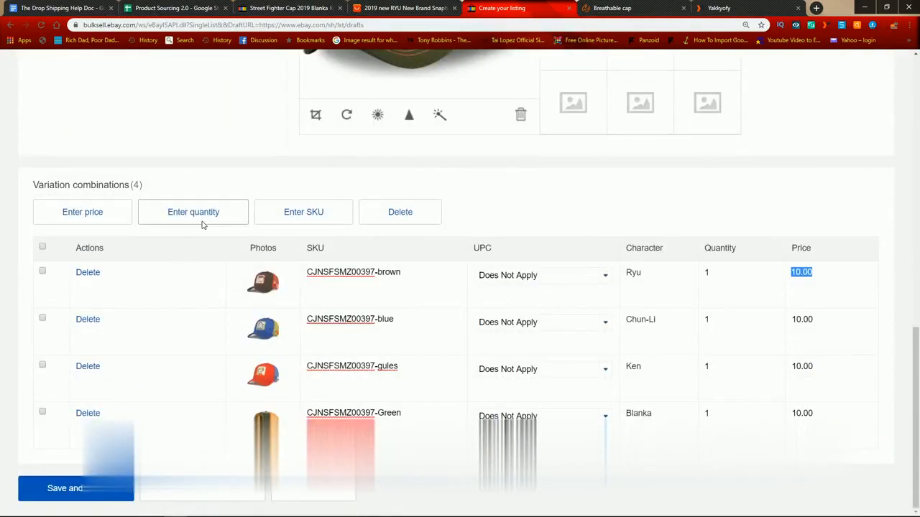
# Step: Apply a quantity of 1 to all four variations in bulk, and save the variations to return to the listing form
pyautogui.click(202, 222)
pyautogui.click(43, 268)
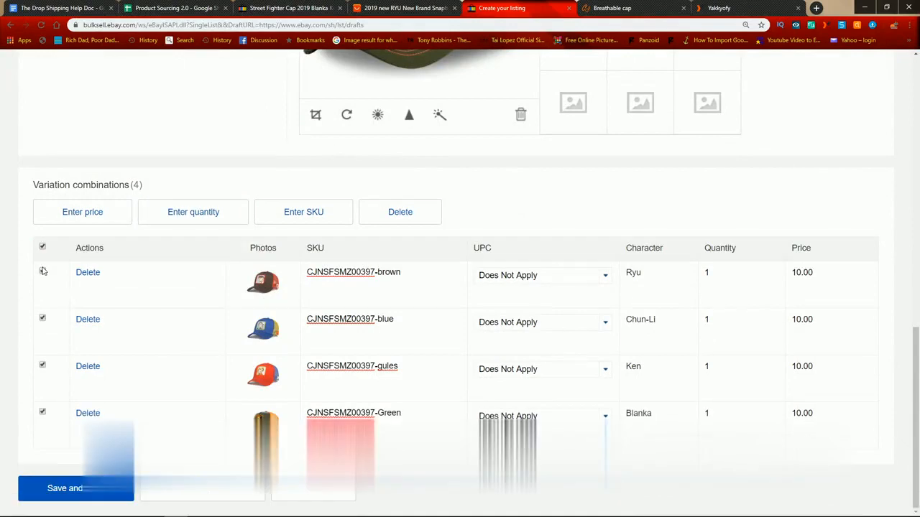
pyautogui.click(189, 216)
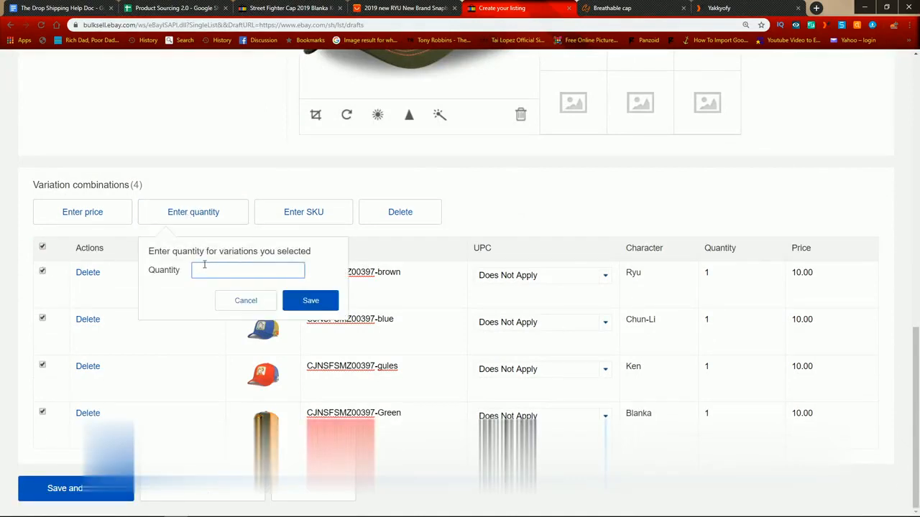
pyautogui.click(311, 300)
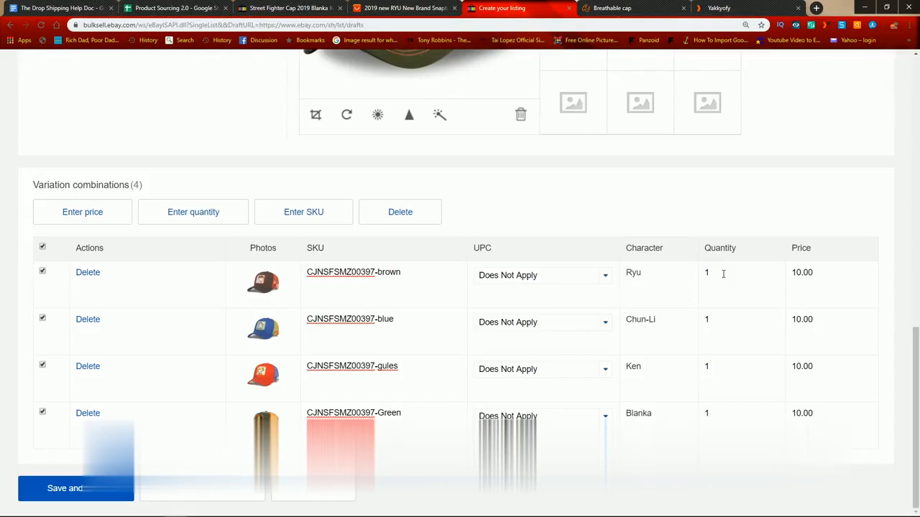
pyautogui.click(723, 274)
pyautogui.click(82, 487)
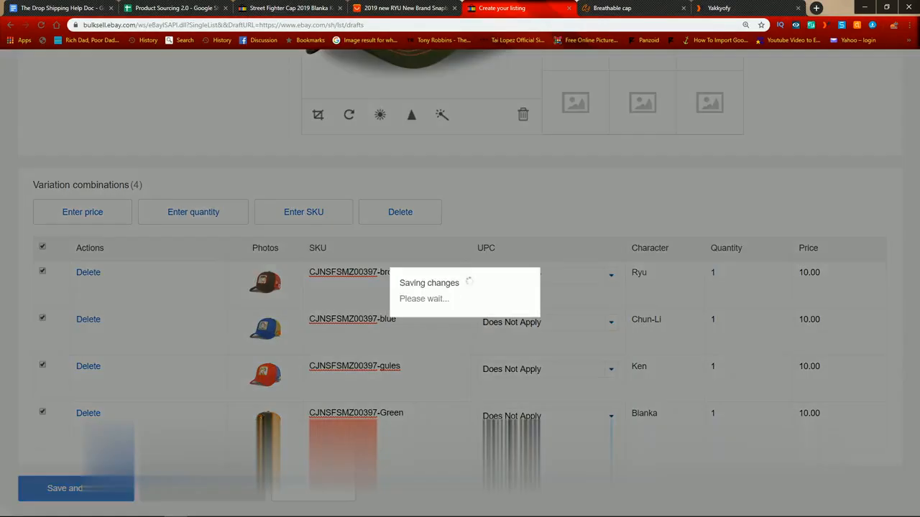
# Step: Switch to The Drop Shipping Help Doc and review listing rules 1 to 4, on screenshots, file names, SKU matching and supplier markup
pyautogui.scroll(-10, 417, 289)
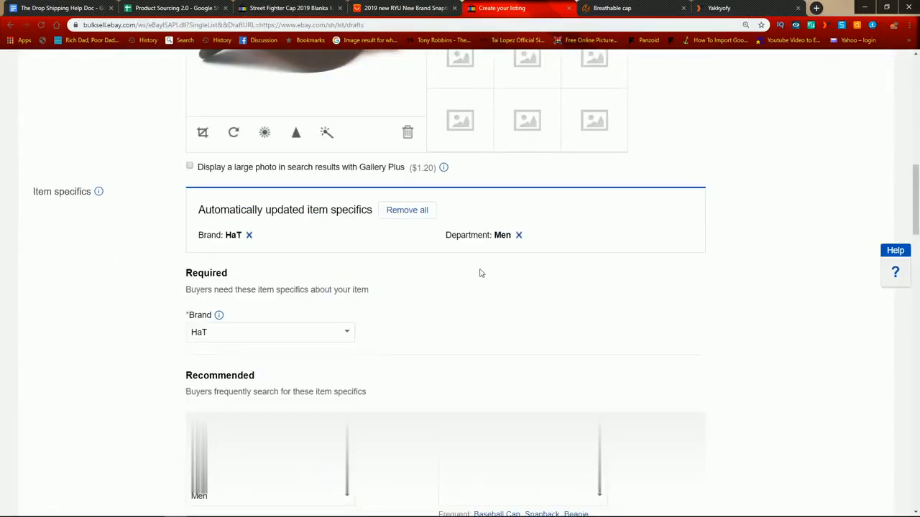
pyautogui.click(73, 5)
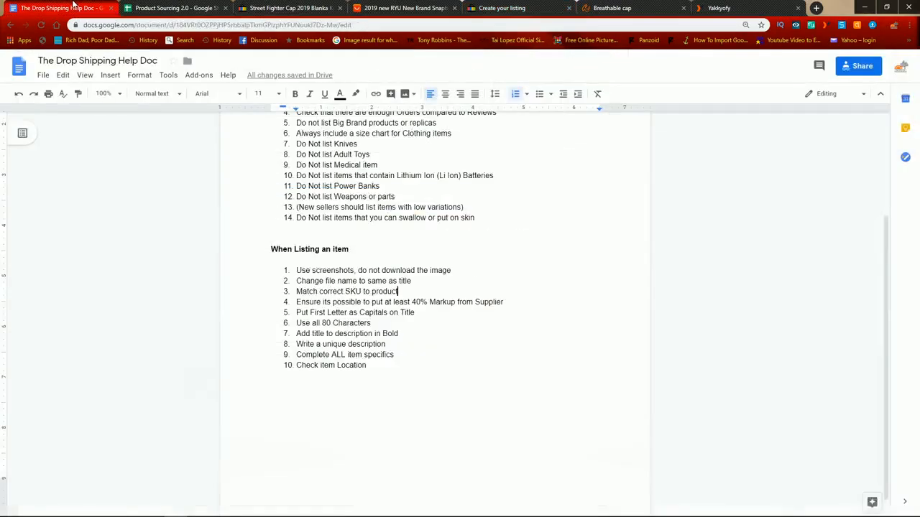
pyautogui.moveTo(297, 271); pyautogui.dragTo(340, 272)
pyautogui.click(649, 269)
pyautogui.tripleClick(457, 271)
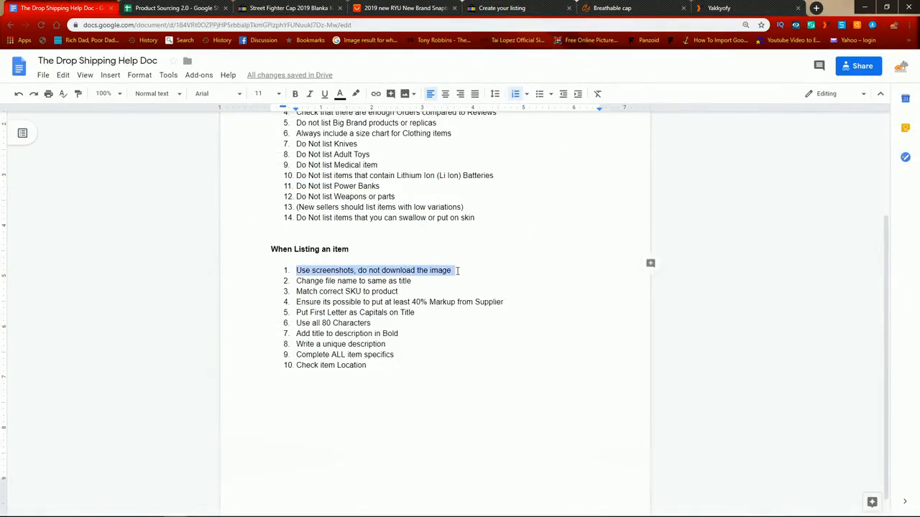
pyautogui.moveTo(322, 281); pyautogui.dragTo(473, 282)
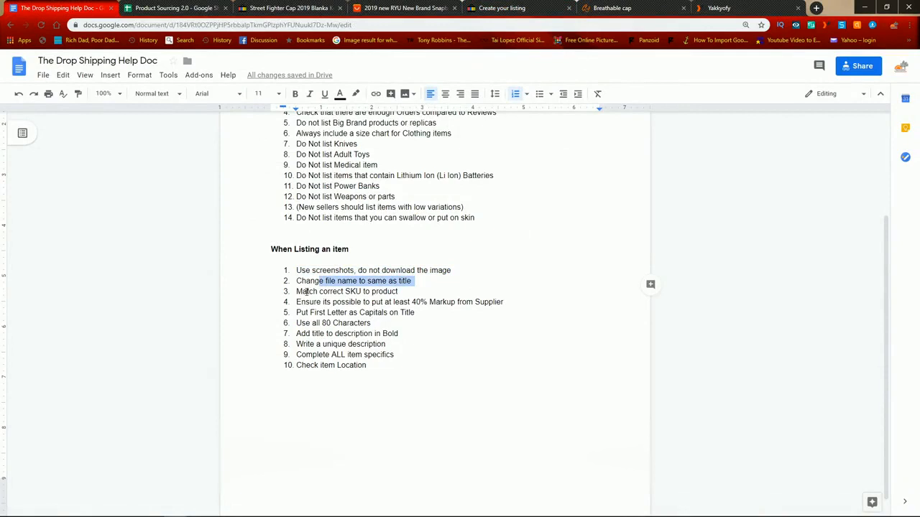
pyautogui.moveTo(305, 291); pyautogui.dragTo(424, 292)
pyautogui.moveTo(306, 302); pyautogui.dragTo(507, 303)
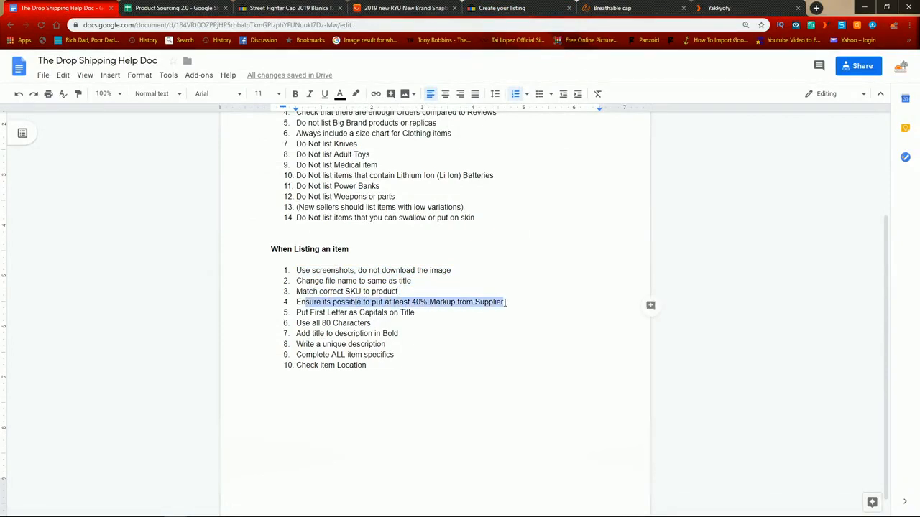
# Step: Switch to the Product Sourcing 2.0 spreadsheet and check the cap's CJ single price, profit from CJ and recommended listing price
pyautogui.click(203, 7)
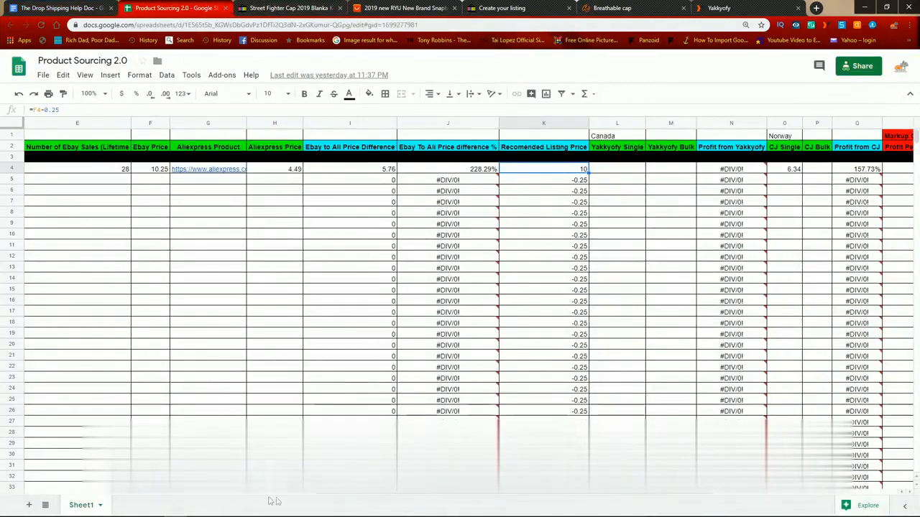
pyautogui.moveTo(388, 497); pyautogui.dragTo(545, 494)
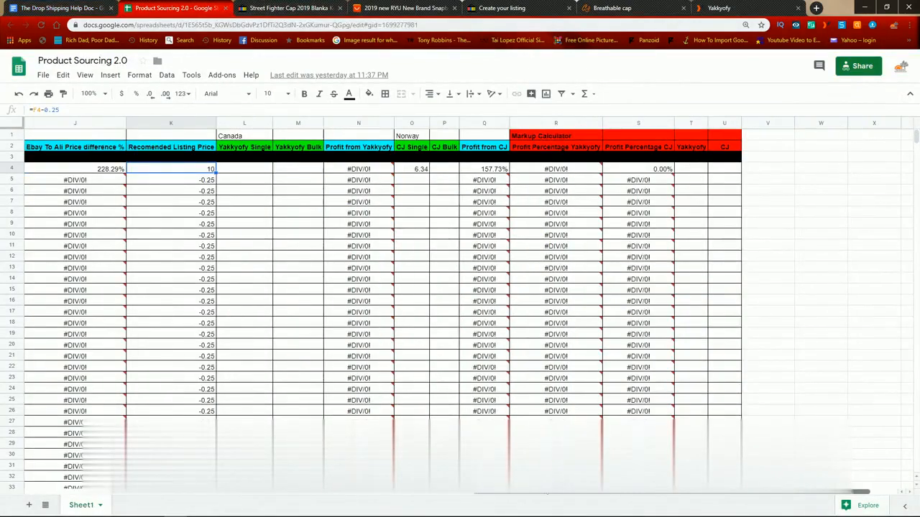
pyautogui.click(411, 170)
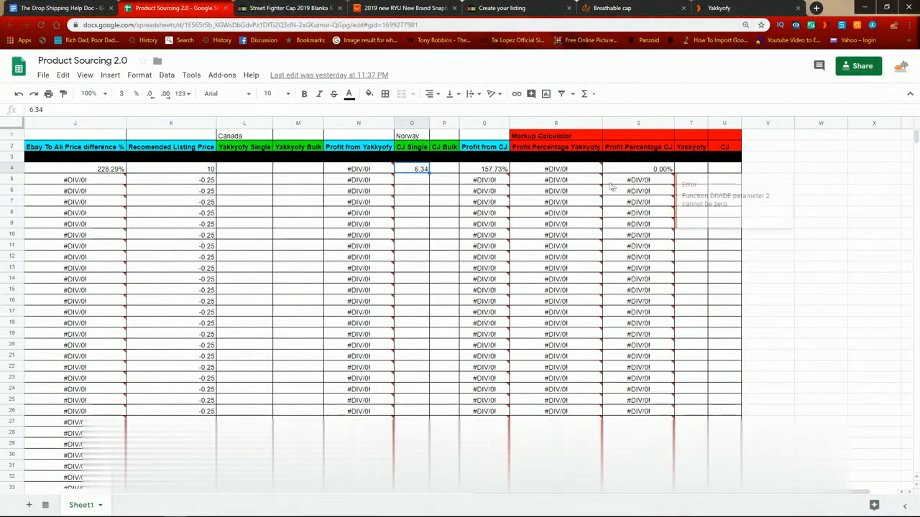
pyautogui.click(493, 170)
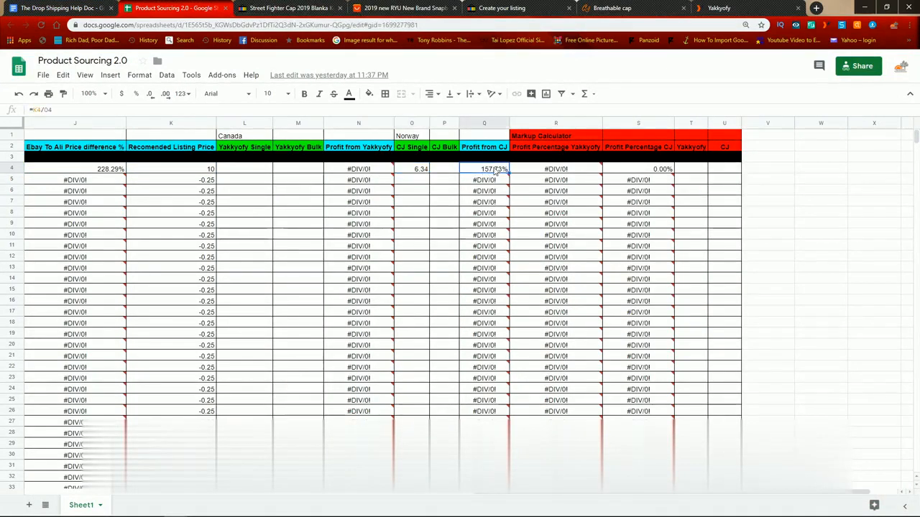
pyautogui.click(188, 170)
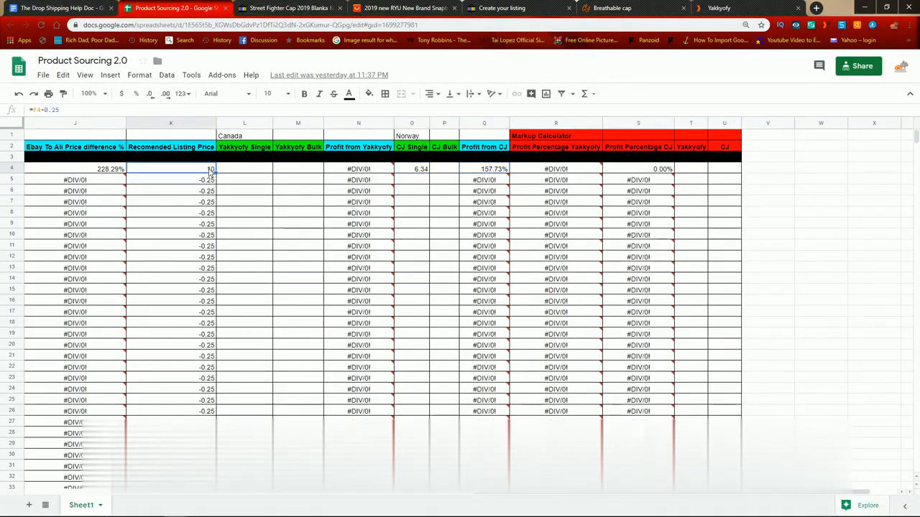
# Step: Enter 9 as the CJ price in the cap's markup calculator and check the CJ profit percentage against the recommended listing price
pyautogui.click(722, 171)
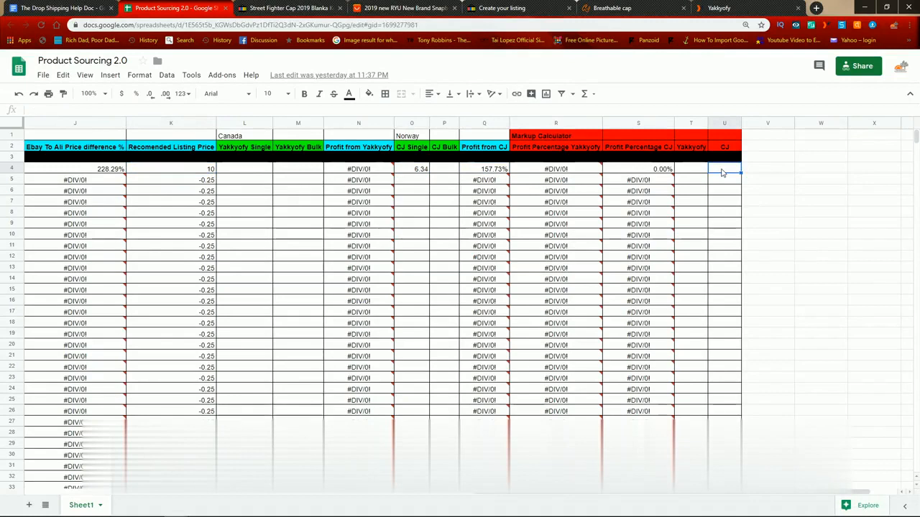
pyautogui.write('9')
pyautogui.press('Tab')
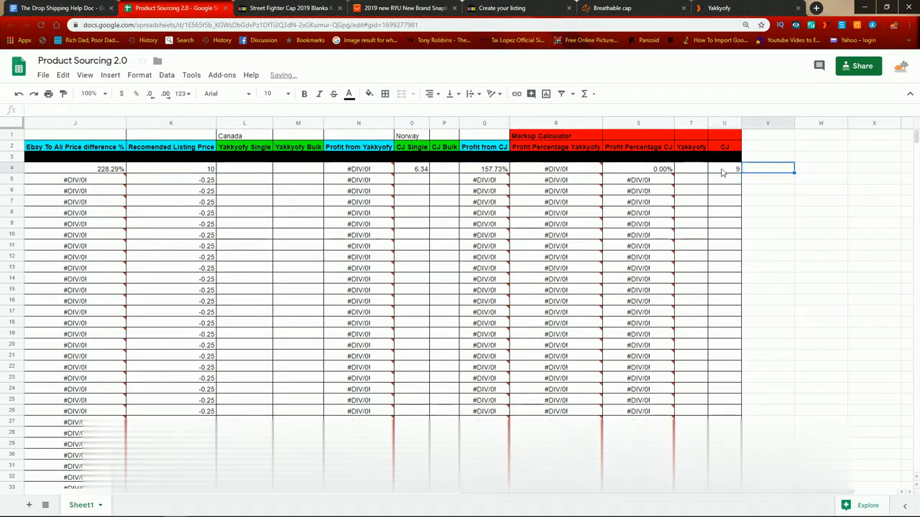
pyautogui.click(660, 172)
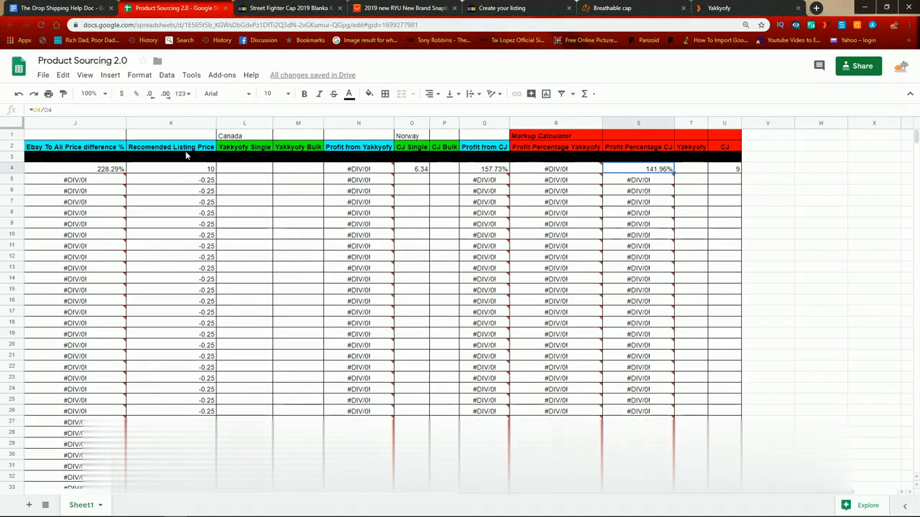
pyautogui.click(202, 171)
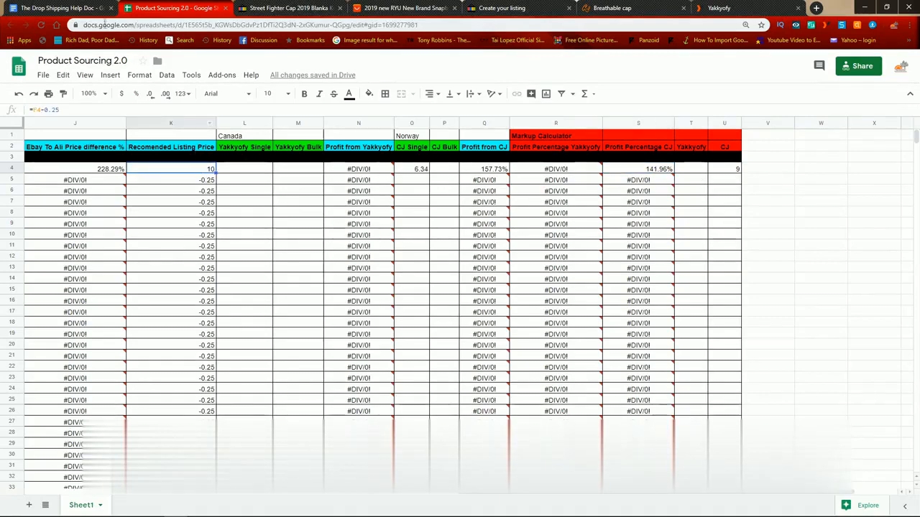
# Step: Return to The Drop Shipping Help Doc and review listing rules 5 to 7, on title capitals, character use and the bold description title
pyautogui.click(74, 7)
pyautogui.moveTo(310, 313); pyautogui.dragTo(424, 313)
pyautogui.click(420, 315)
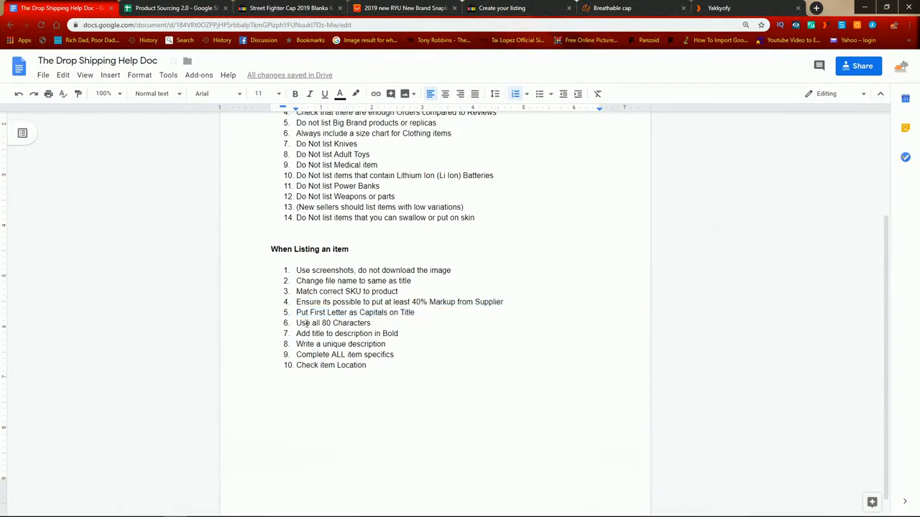
pyautogui.moveTo(303, 324); pyautogui.dragTo(404, 325)
pyautogui.click(403, 325)
pyautogui.moveTo(296, 333); pyautogui.dragTo(414, 333)
pyautogui.click(417, 333)
pyautogui.moveTo(327, 333); pyautogui.dragTo(436, 334)
pyautogui.moveTo(364, 334); pyautogui.dragTo(455, 338)
# Step: Return to the eBay listing draft and copy its title into the item description in bold, with a new line below it
pyautogui.click(480, 7)
pyautogui.scroll(10, 359, 237)
pyautogui.tripleClick(394, 125)
pyautogui.hotkey('ctrl', 'c')
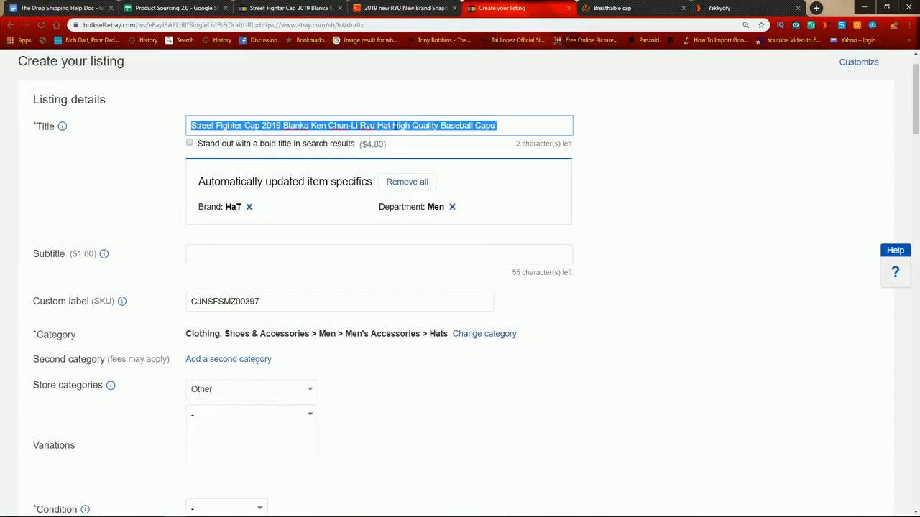
pyautogui.scroll(-20, 352, 262)
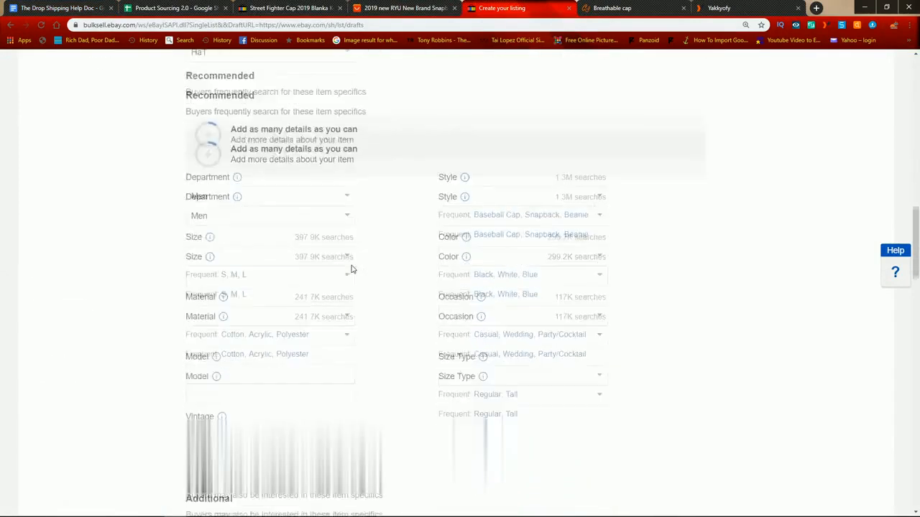
pyautogui.hotkey('ctrl', 'v')
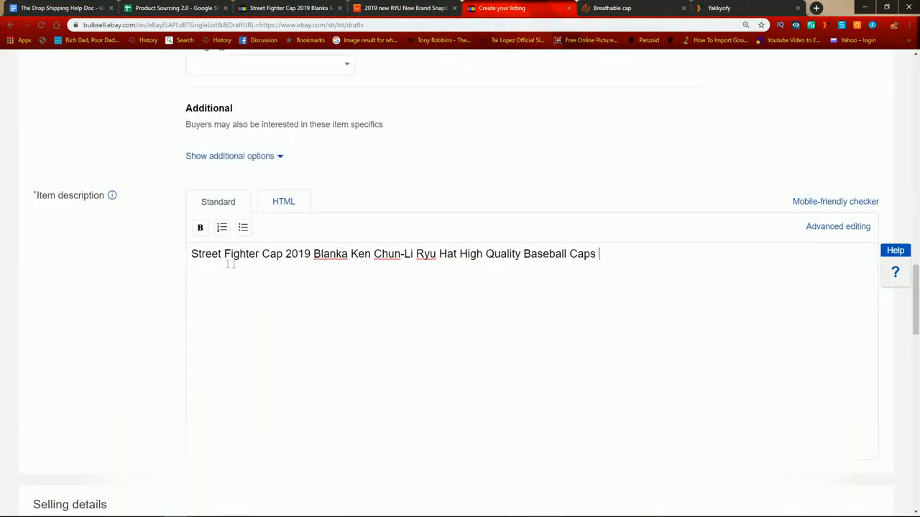
pyautogui.moveTo(626, 259); pyautogui.dragTo(180, 250)
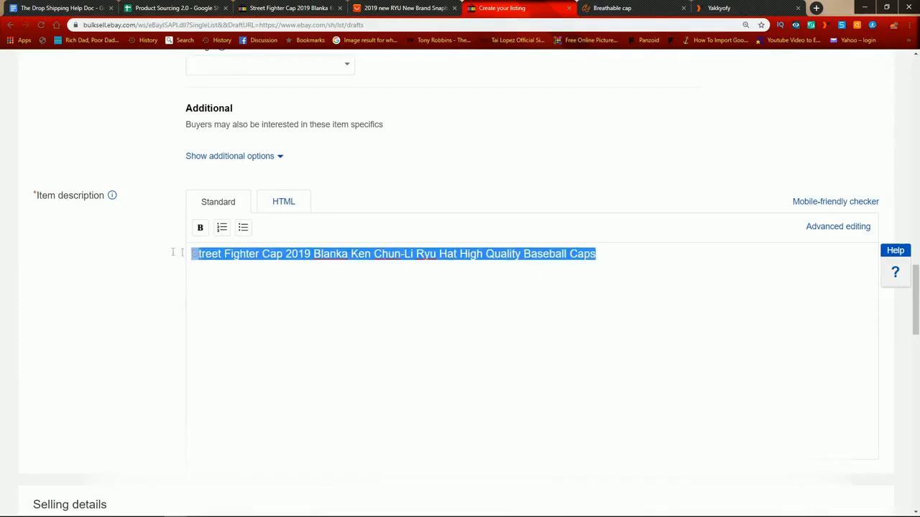
pyautogui.click(200, 227)
pyautogui.click(615, 257)
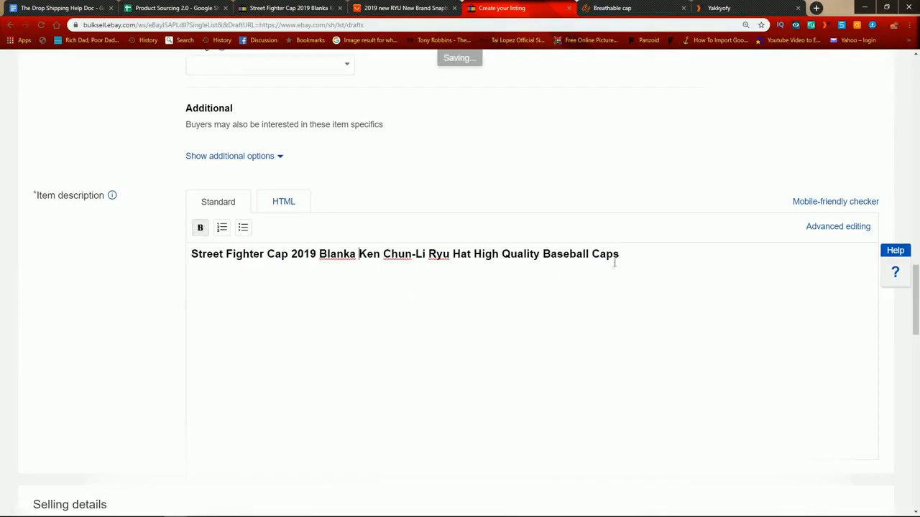
pyautogui.press('Return')
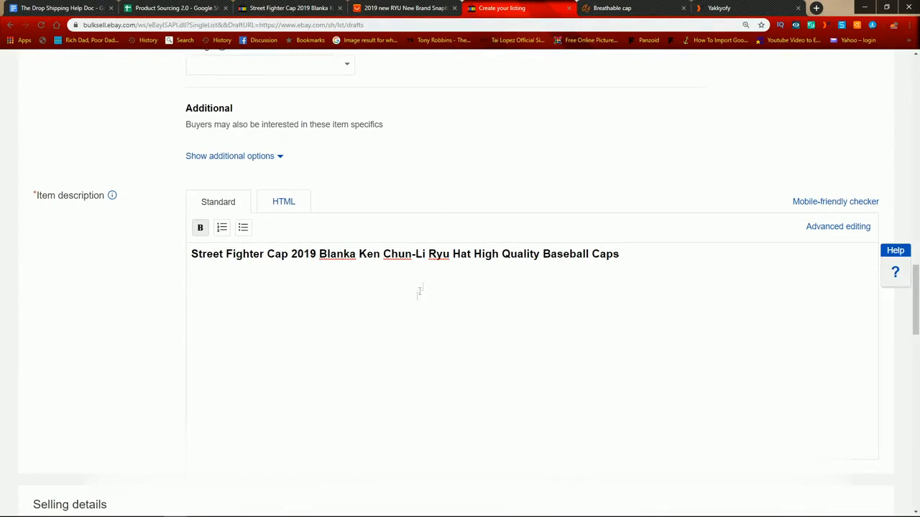
# Step: Return to The Drop Shipping Help Doc and review listing rule 8, on writing a unique description
pyautogui.scroll(7, 486, 273)
pyautogui.scroll(4, 483, 279)
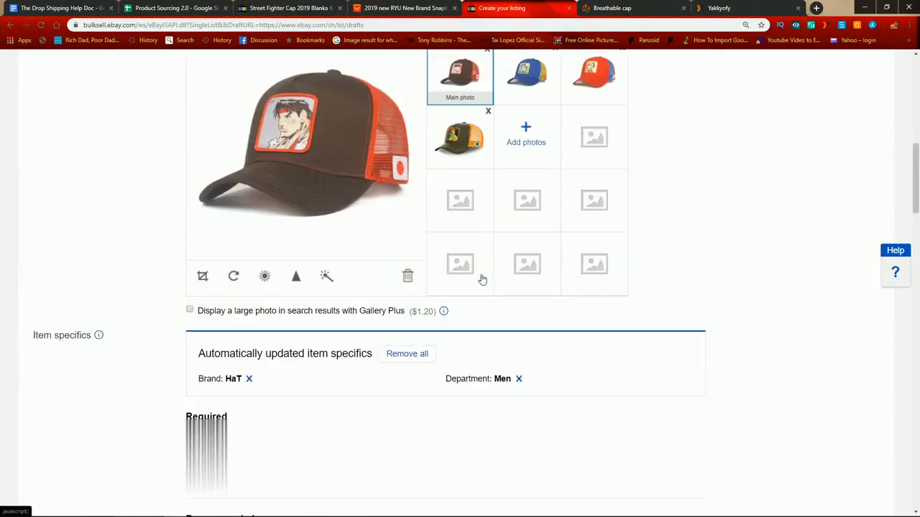
pyautogui.click(35, 6)
pyautogui.moveTo(297, 344); pyautogui.dragTo(396, 349)
pyautogui.click(399, 348)
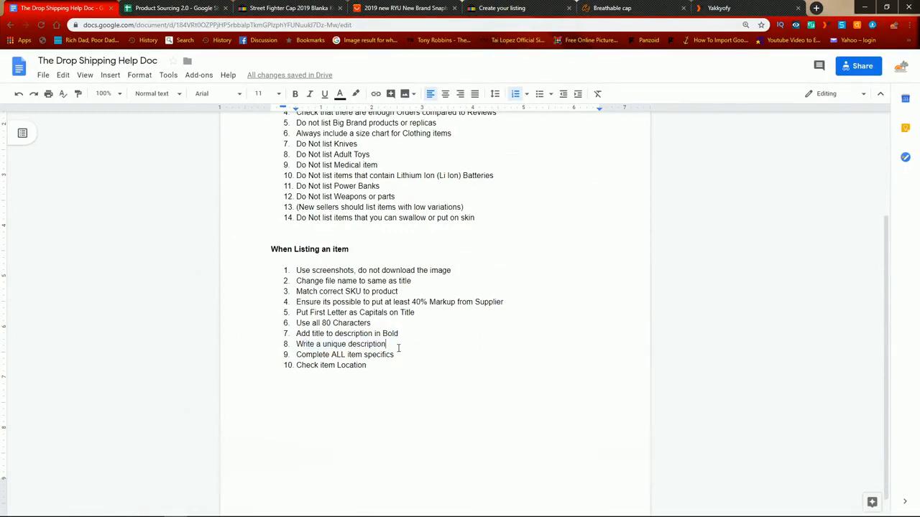
# Step: Switch to the AliExpress RYU snapback cap page and look through its product overview for description details
pyautogui.click(407, 8)
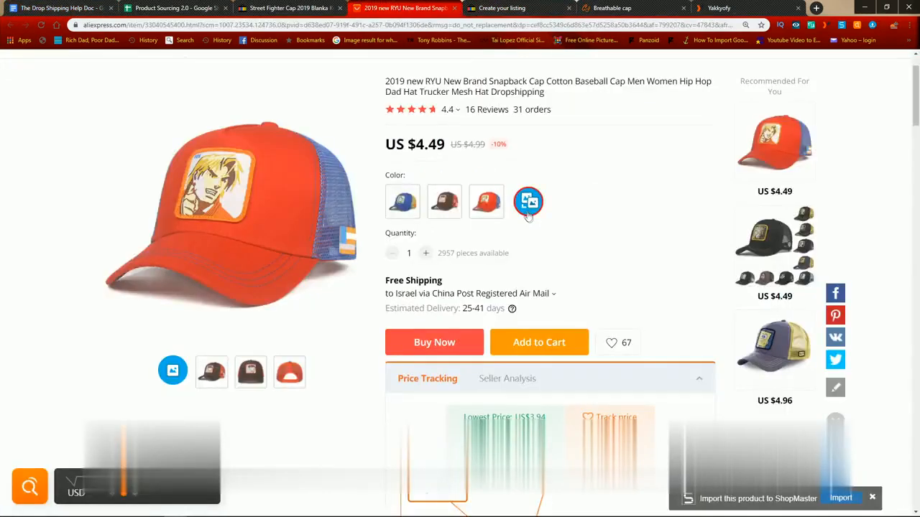
pyautogui.scroll(-8, 529, 218)
pyautogui.scroll(-10, 803, 243)
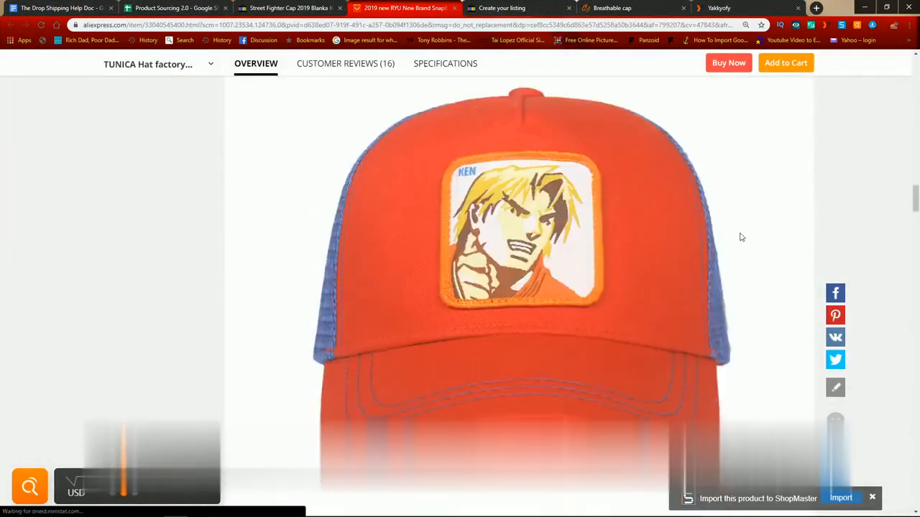
pyautogui.scroll(-6, 742, 237)
pyautogui.moveTo(915, 210); pyautogui.dragTo(917, 92)
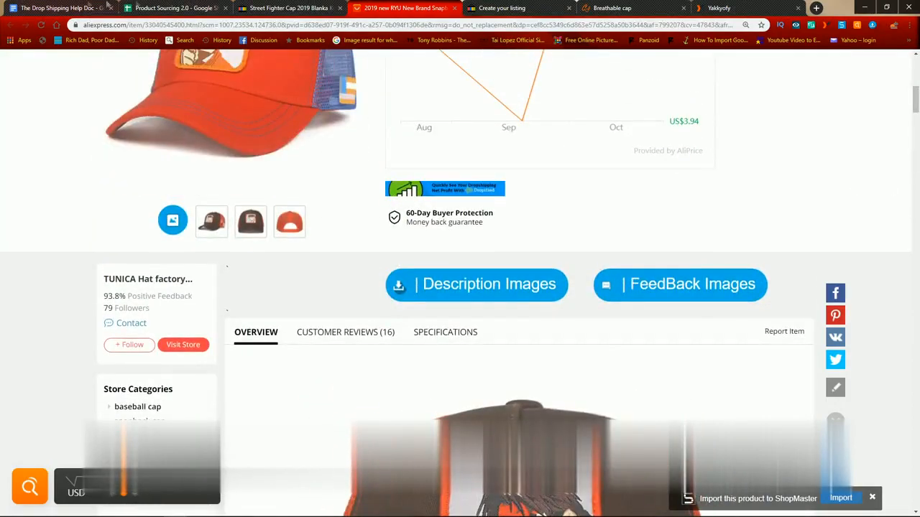
# Step: Switch to the competitor's eBay Street Fighter cap listing and examine its item specifics, description and size chart
pyautogui.click(302, 7)
pyautogui.scroll(-2, 495, 362)
pyautogui.scroll(-20, 489, 370)
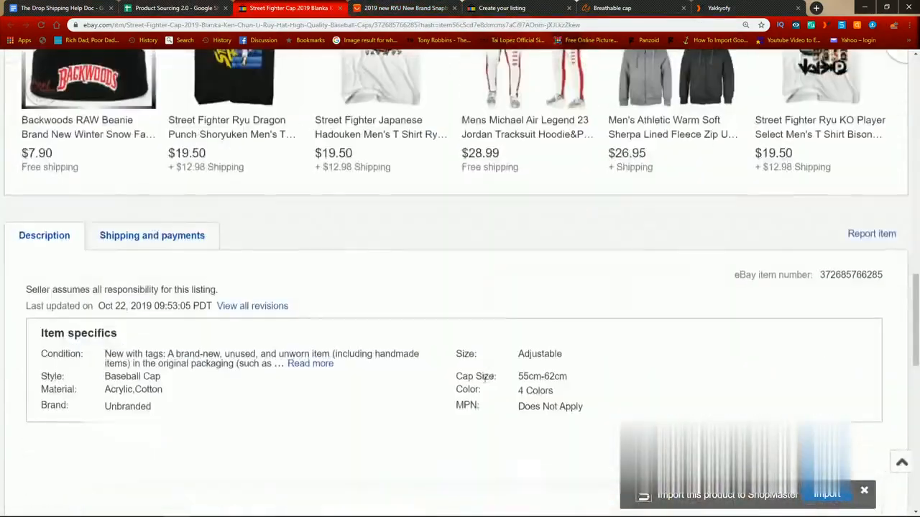
pyautogui.scroll(-2, 483, 373)
pyautogui.scroll(4, 485, 374)
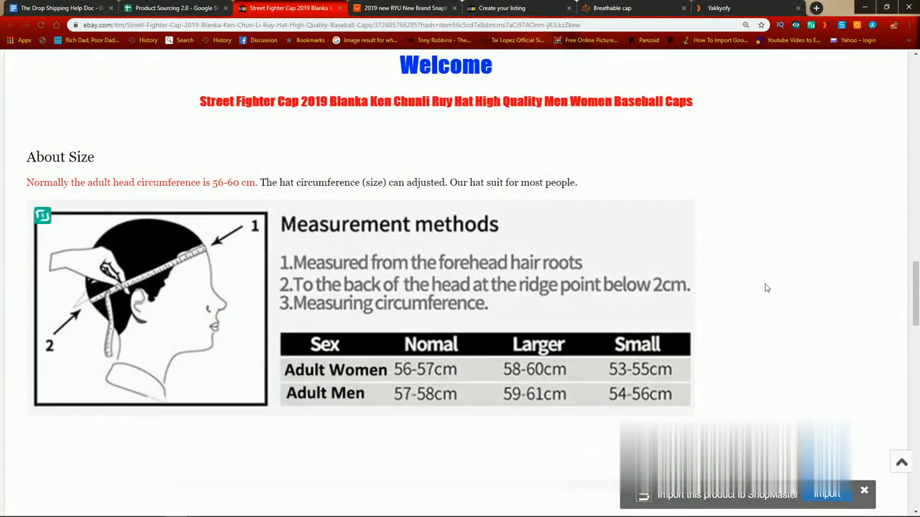
# Step: In The Drop Shipping Help Doc, add listing rule 9 after the unique description rule: "If it clothing item, ensure you include a size"
pyautogui.click(86, 7)
pyautogui.press('Return')
pyautogui.write('If cl')
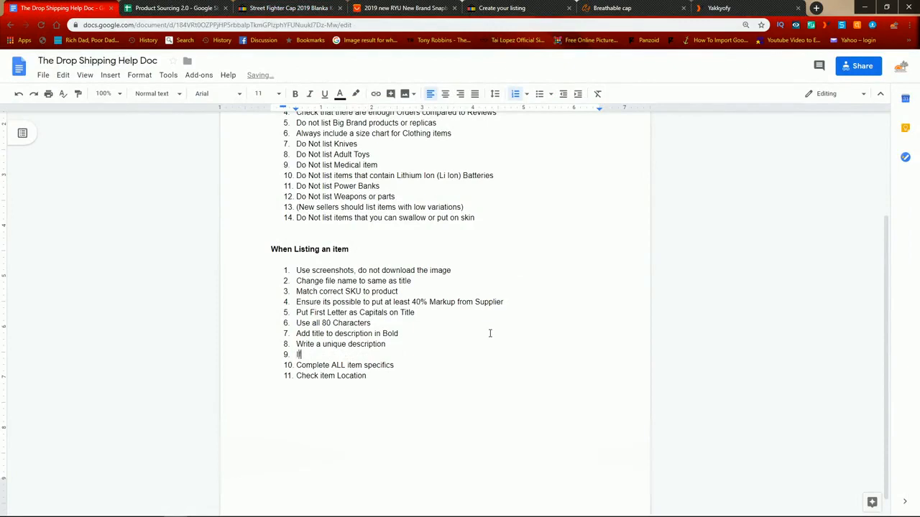
pyautogui.press('BackSpace')
pyautogui.press('BackSpace')
pyautogui.press('BackSpace')
pyautogui.press('BackSpace')
pyautogui.write('it clothing item, ensure you include a size')
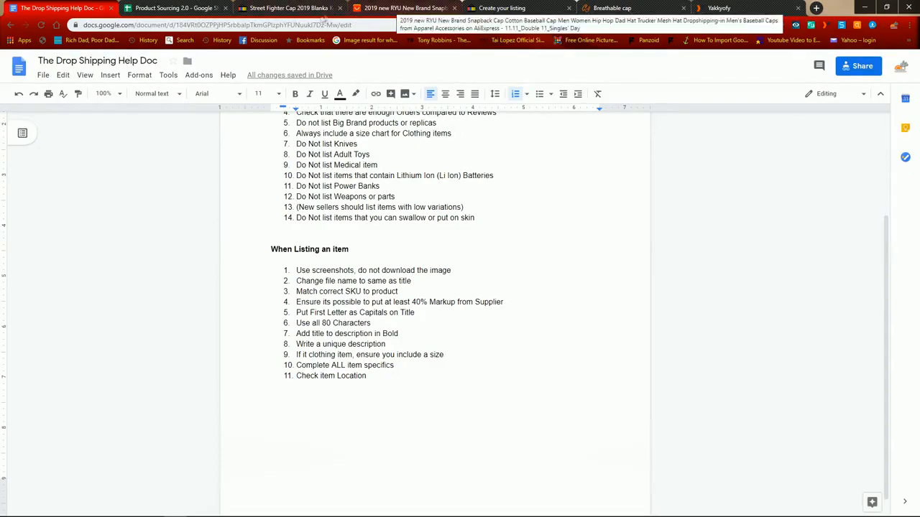
# Step: Switch to the competitor's eBay Street Fighter cap listing and check its item specifics and description
pyautogui.click(287, 8)
pyautogui.scroll(-4, 491, 187)
pyautogui.scroll(-6, 491, 179)
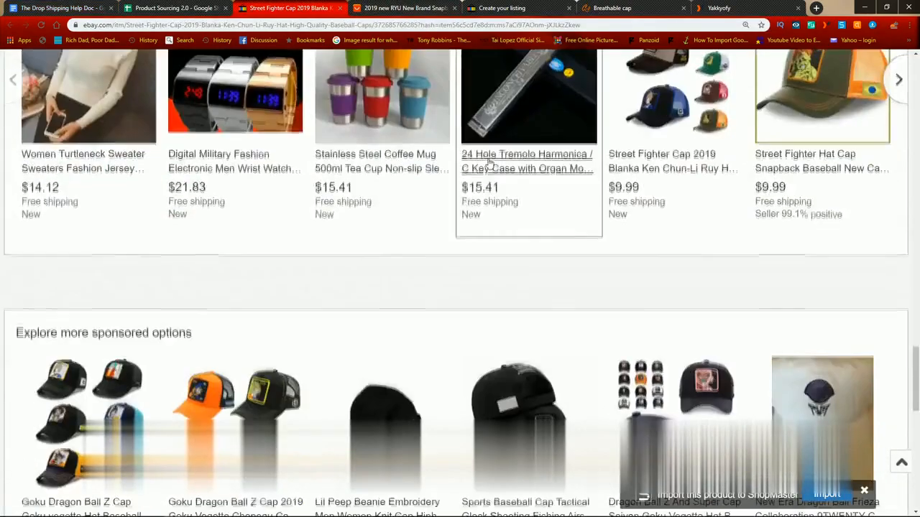
pyautogui.scroll(20, 496, 174)
pyautogui.scroll(-5, 460, 216)
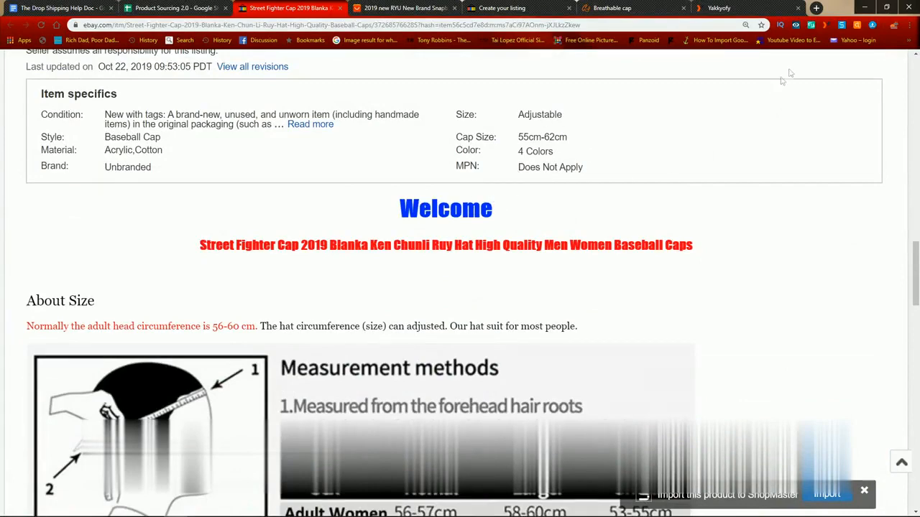
# Step: Open lettercount.com in a new browser tab
pyautogui.click(817, 8)
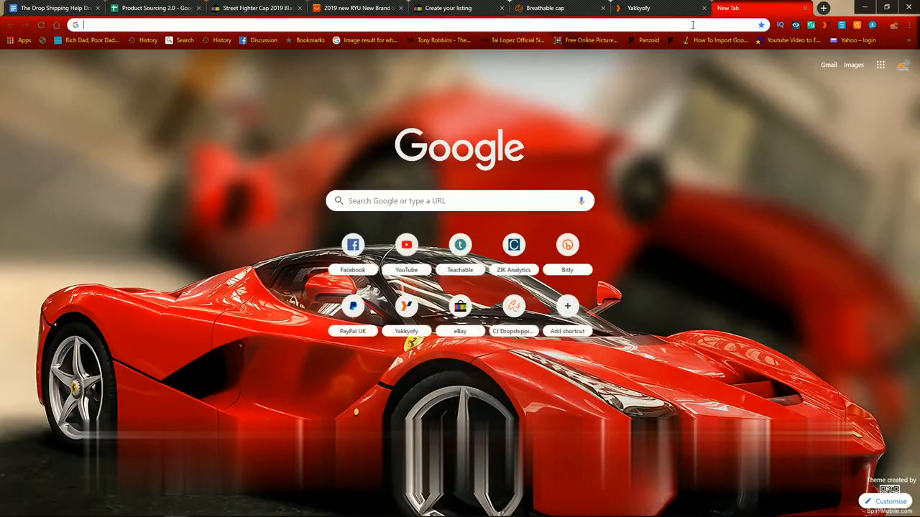
pyautogui.write('lettercount.com')
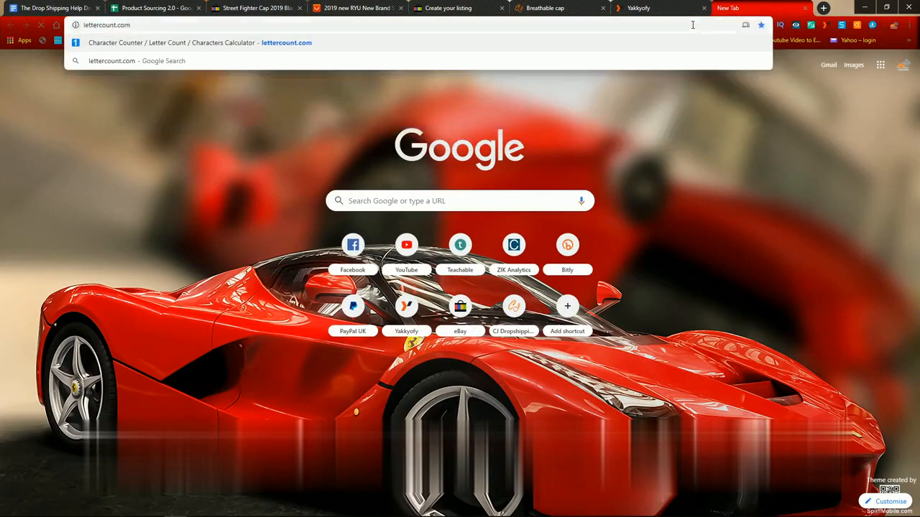
pyautogui.press('Return')
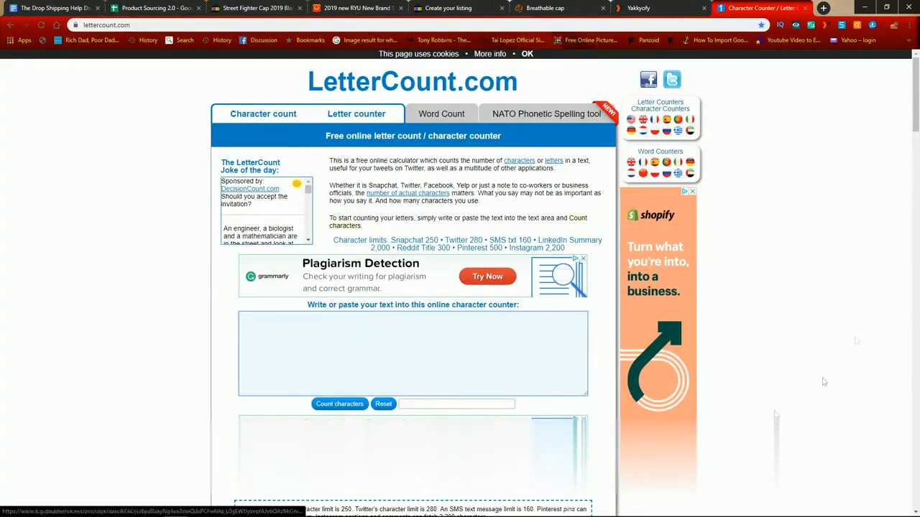
# Step: Return to the competitor's Street Fighter cap listing on eBay and look through the seller's items for sale
pyautogui.click(338, 8)
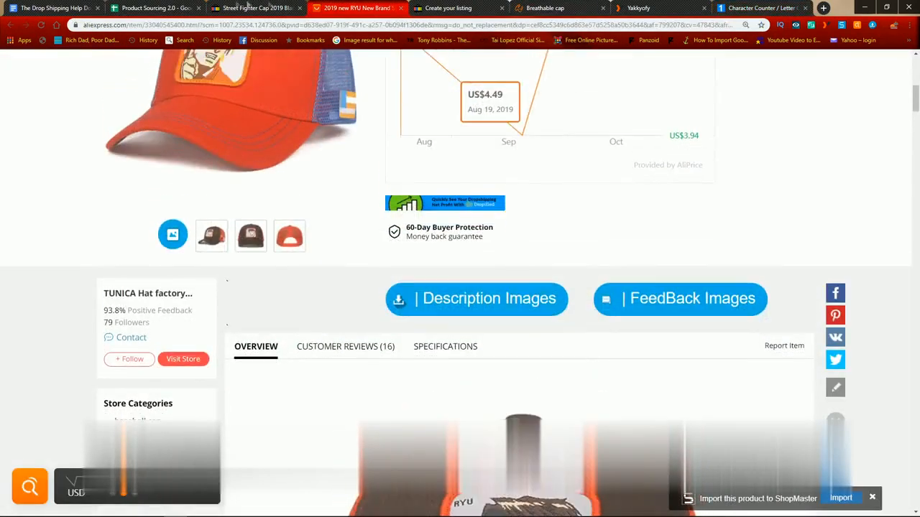
pyautogui.click(255, 8)
pyautogui.scroll(-15, 372, 295)
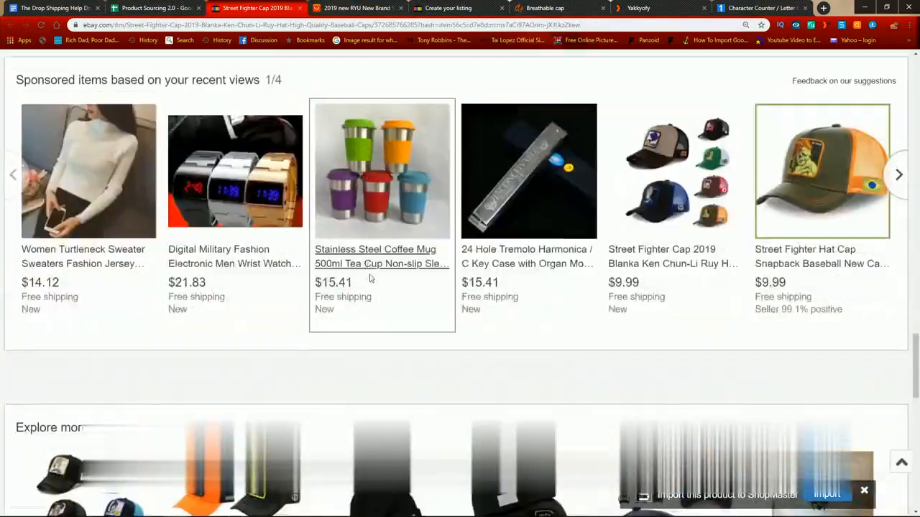
pyautogui.scroll(10, 491, 170)
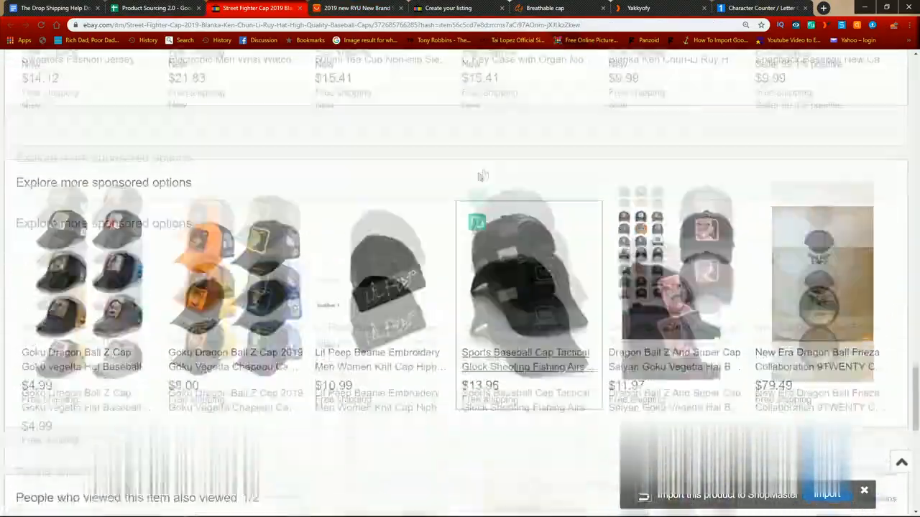
pyautogui.scroll(20, 491, 170)
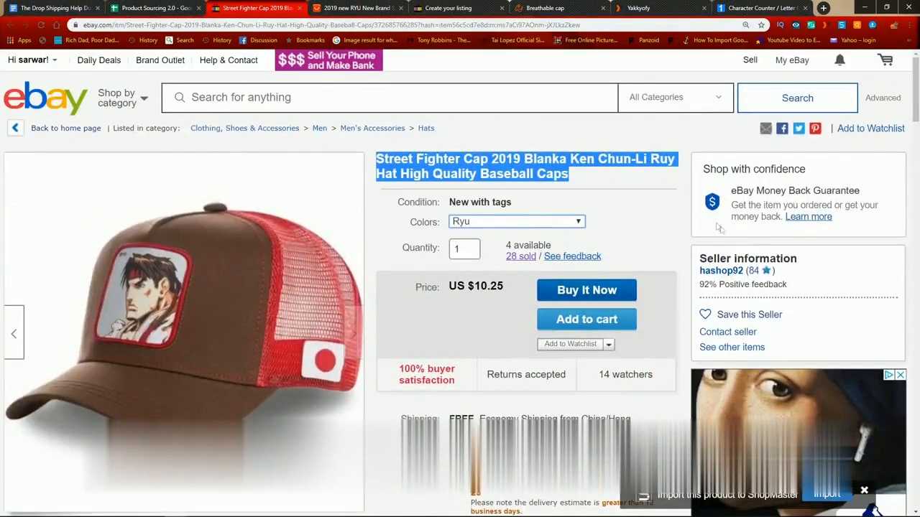
pyautogui.click(718, 271)
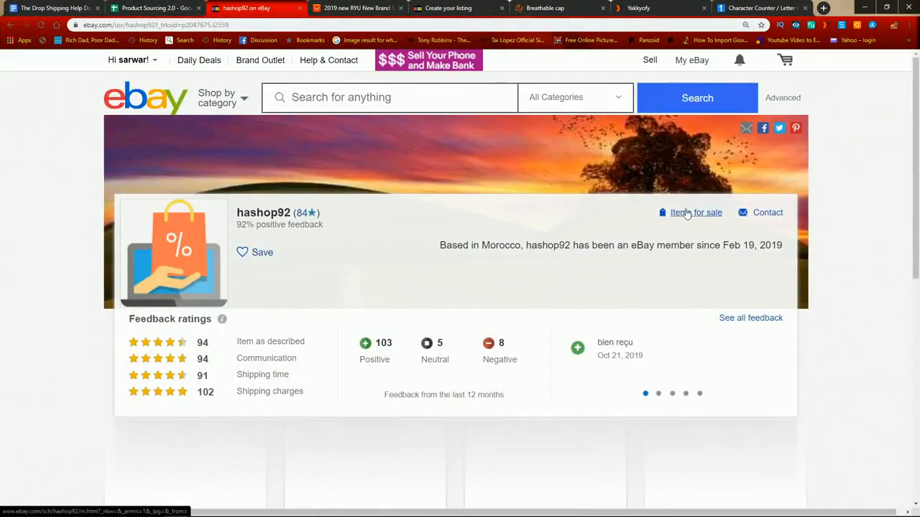
pyautogui.click(686, 214)
pyautogui.scroll(-3, 494, 227)
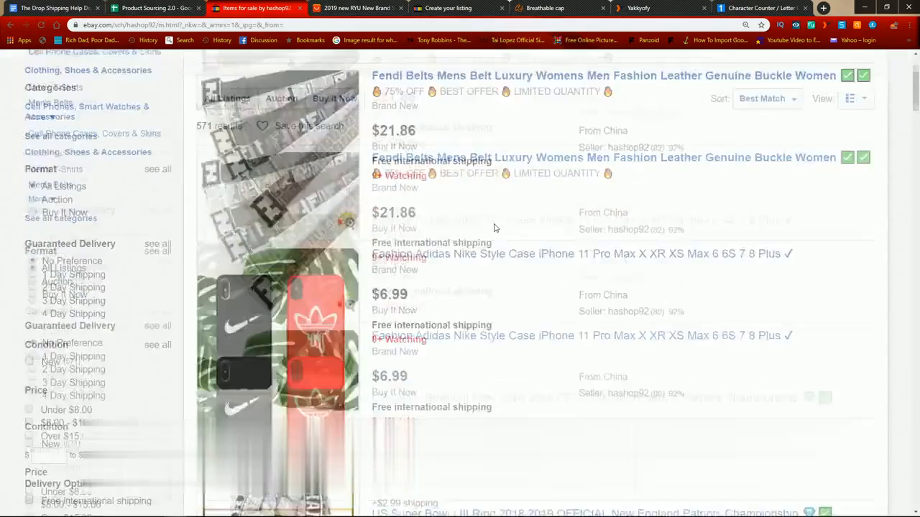
# Step: Open the Jeunesse Instant Ageless eye cream listing from the seller's items and examine its description
pyautogui.click(417, 192)
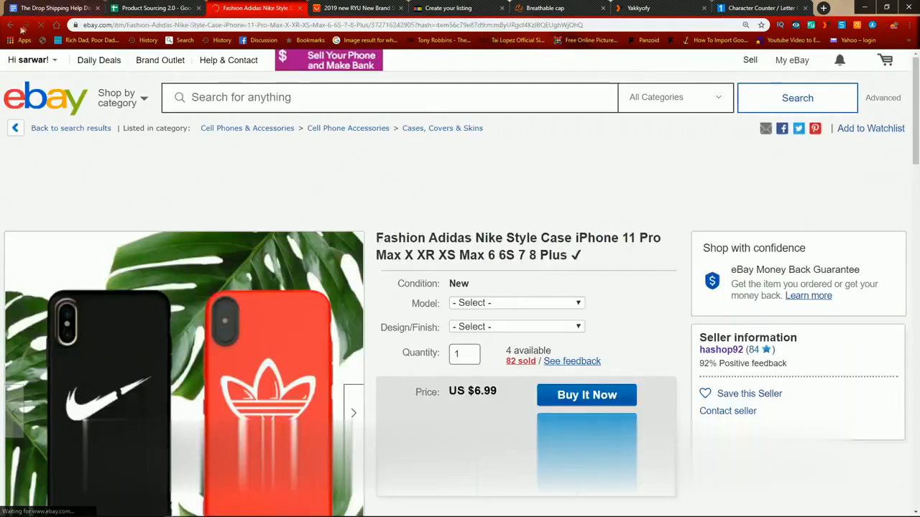
pyautogui.click(11, 26)
pyautogui.scroll(-3, 427, 256)
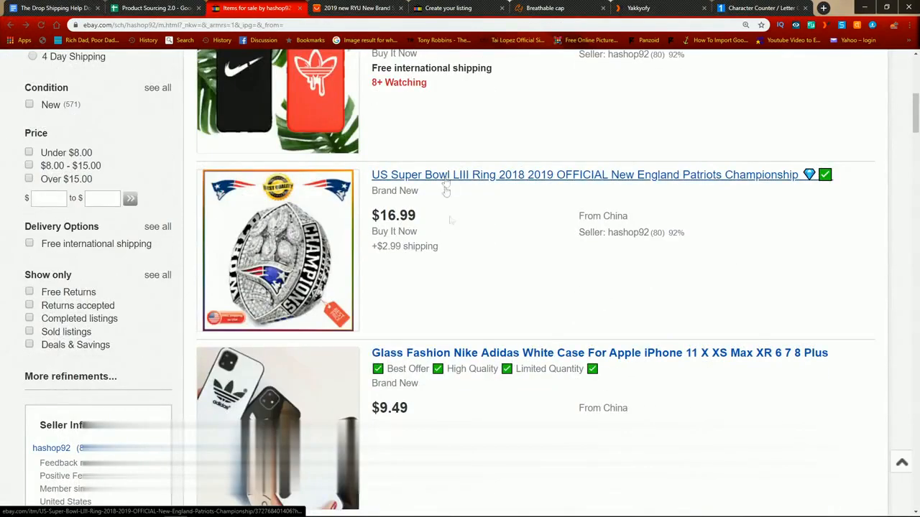
pyautogui.scroll(-5, 446, 188)
pyautogui.click(446, 152)
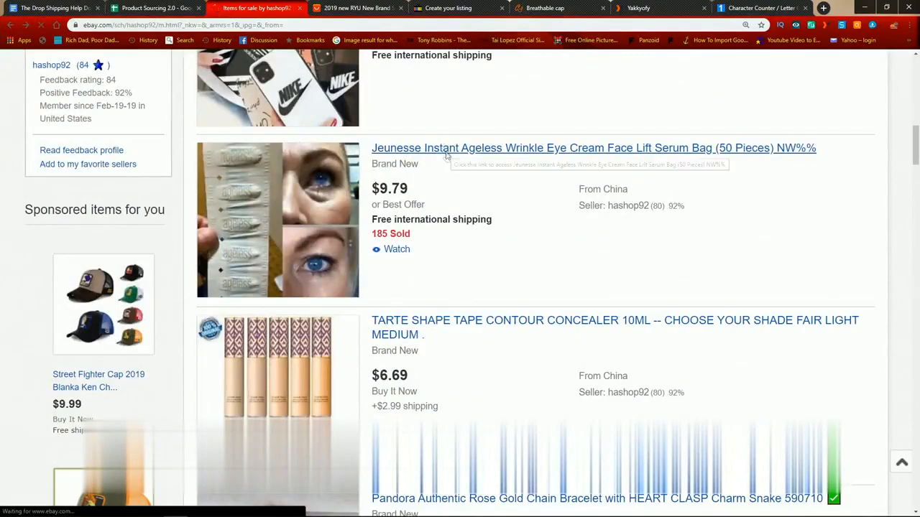
pyautogui.scroll(-10, 449, 194)
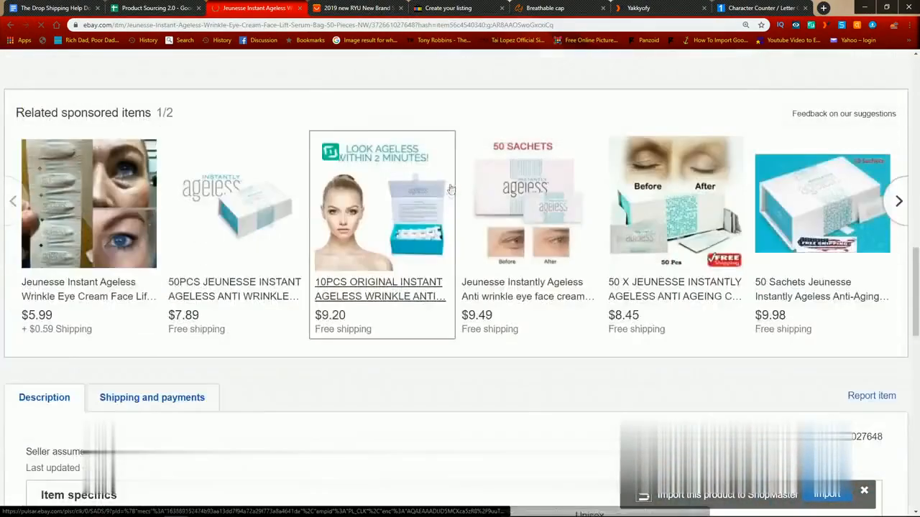
pyautogui.scroll(-5, 451, 188)
pyautogui.scroll(-4, 220, 238)
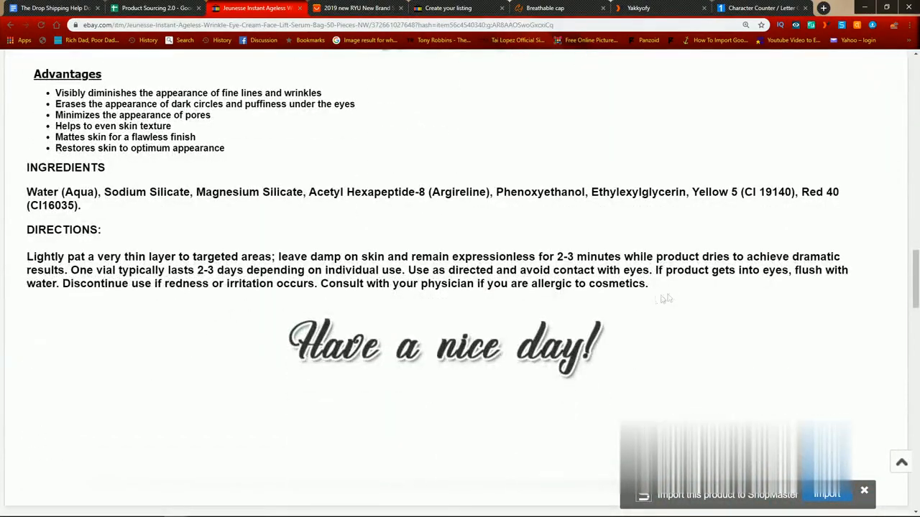
# Step: Copy the eye cream description from Advantages through Directions into LetterCount's text area
pyautogui.moveTo(680, 289); pyautogui.dragTo(33, 223)
pyautogui.scroll(2, 47, 160)
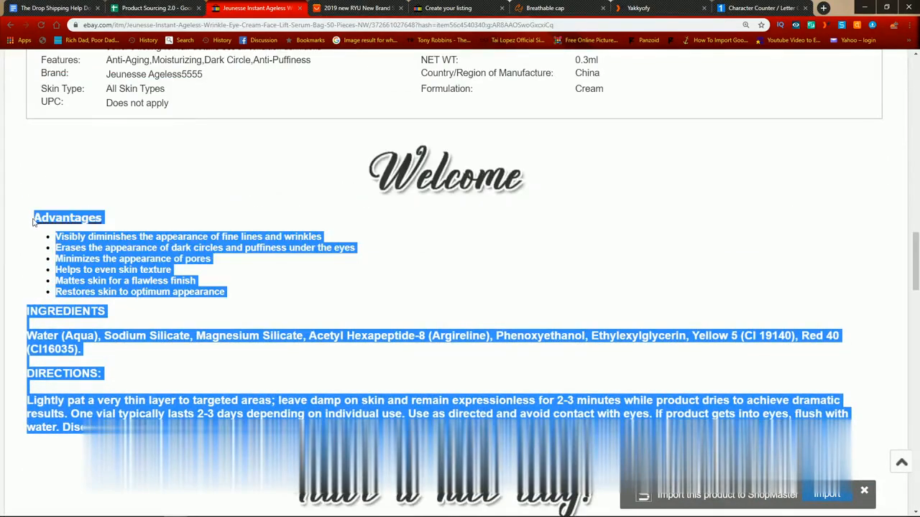
pyautogui.click(783, 6)
pyautogui.click(432, 330)
pyautogui.hotkey('ctrl', 'v')
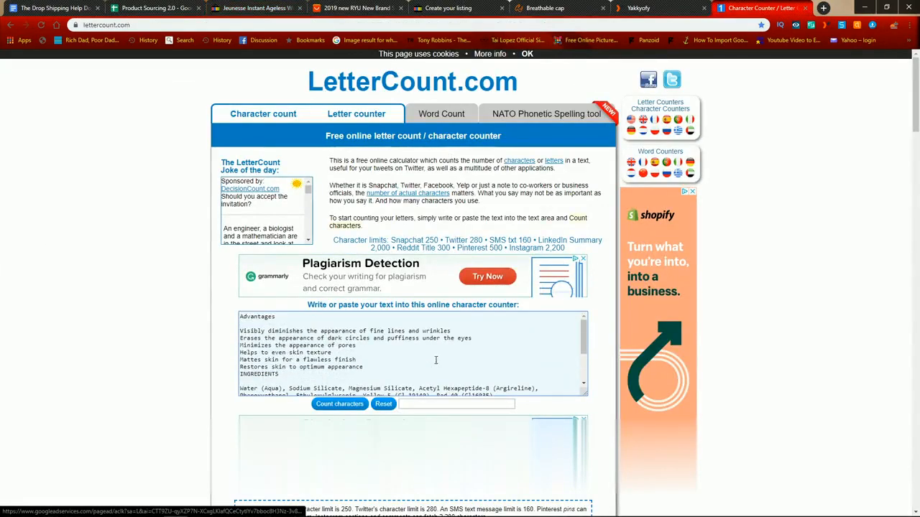
# Step: Rewrite the first advantage line of the pasted text as "Reduces Lines and wrinkles"
pyautogui.moveTo(246, 331); pyautogui.dragTo(408, 362)
pyautogui.click(408, 362)
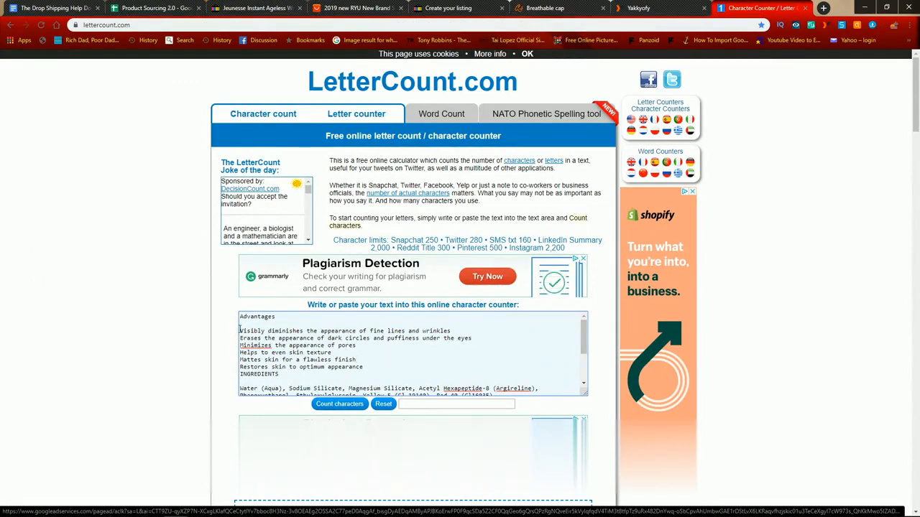
pyautogui.moveTo(240, 327); pyautogui.dragTo(369, 337)
pyautogui.click(370, 338)
pyautogui.moveTo(458, 331); pyautogui.dragTo(228, 330)
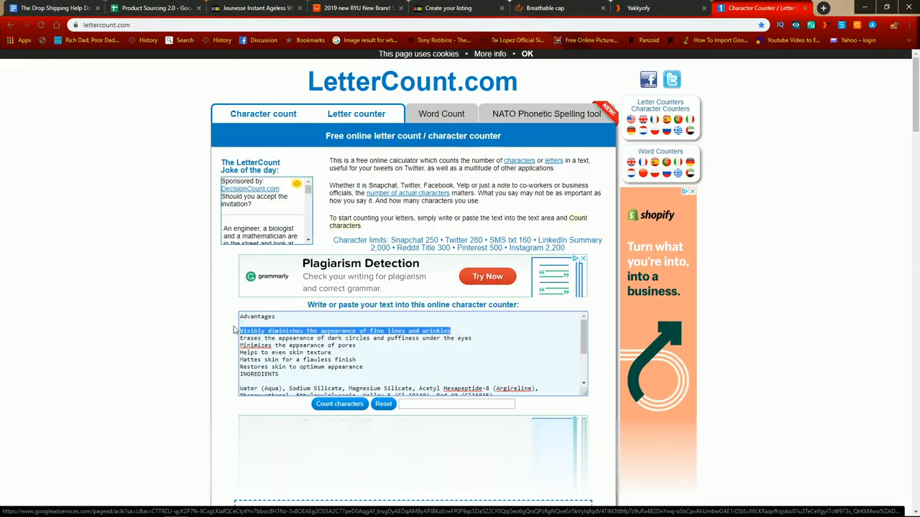
pyautogui.write('Re')
pyautogui.press('BackSpace')
pyautogui.press('BackSpace')
pyautogui.press('BackSpace')
pyautogui.write('educes Lin')
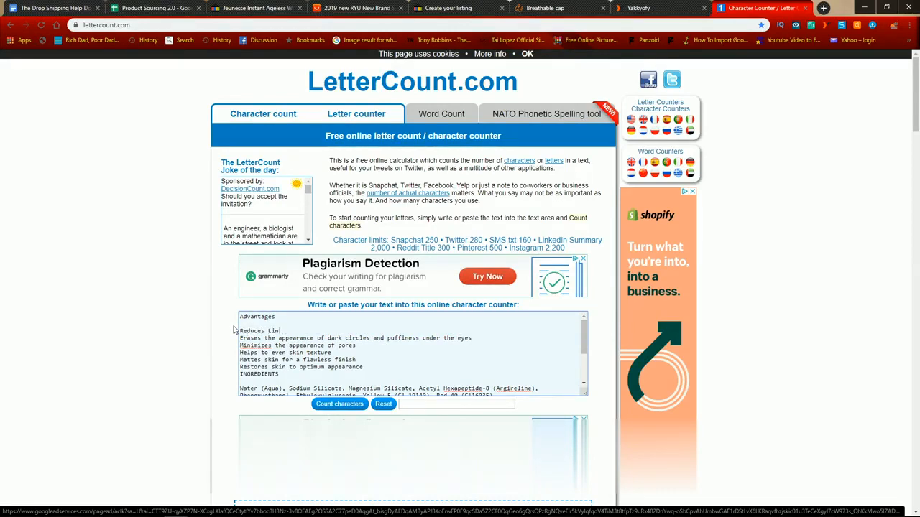
pyautogui.write('es and wrtinkles')
# Step: Rewrite the second advantage line as "Removes darks circles and puffiness under the eyes effectivly"
pyautogui.moveTo(475, 338); pyautogui.dragTo(234, 340)
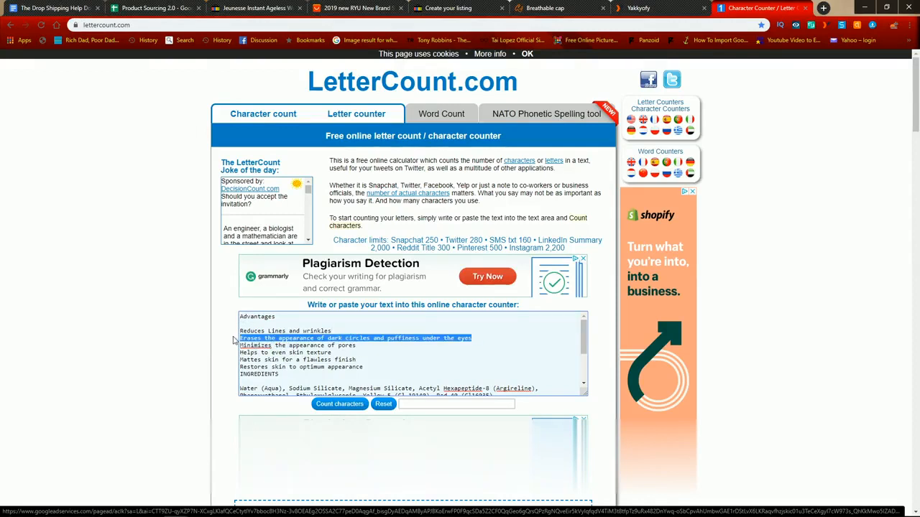
pyautogui.write('Removes')
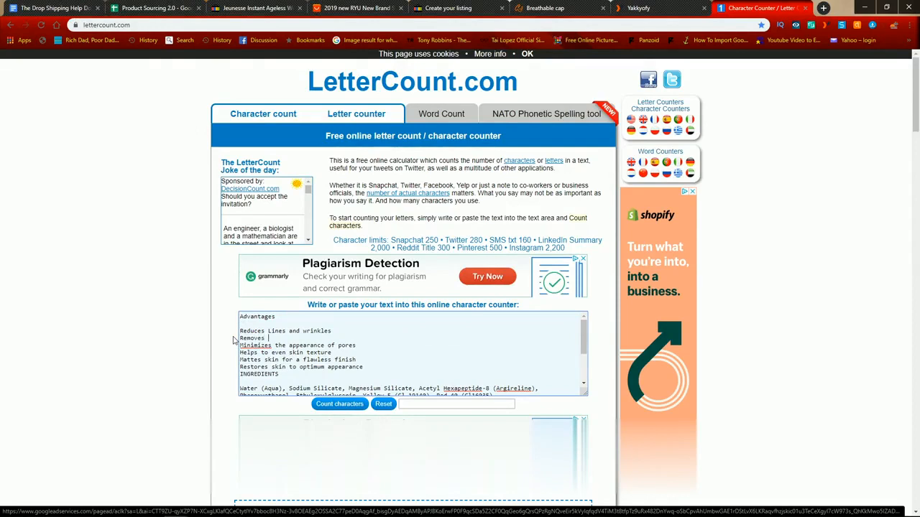
pyautogui.write(' darks circles and puffine')
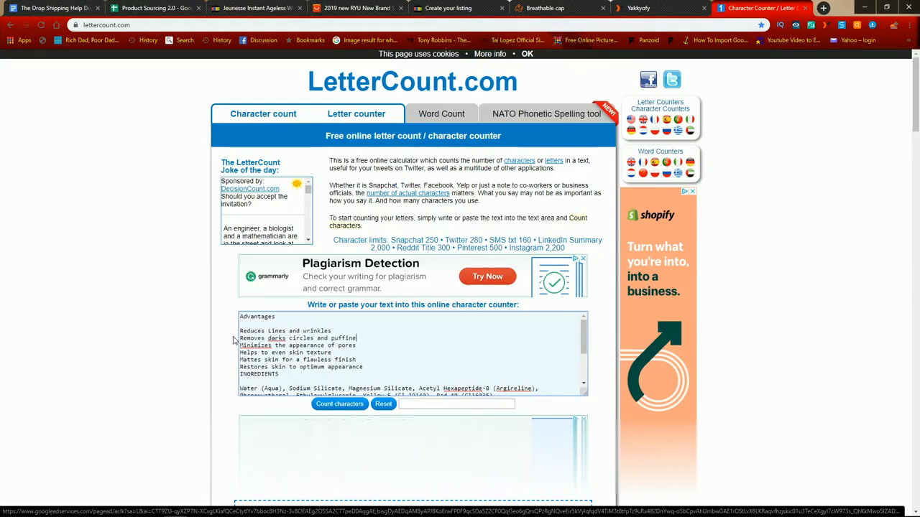
pyautogui.write('ss under the e')
pyautogui.write('yes effecti')
pyautogui.write('vle')
pyautogui.write('y')
# Step: Try pasting the rewritten text under the bold title in the eBay listing's description, and undo the paste
pyautogui.hotkey('ctrl', 'a')
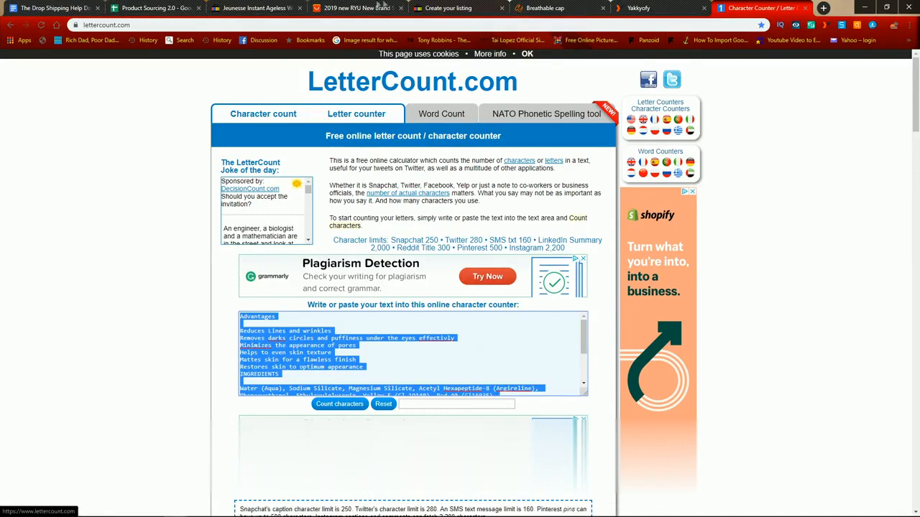
pyautogui.click(276, 8)
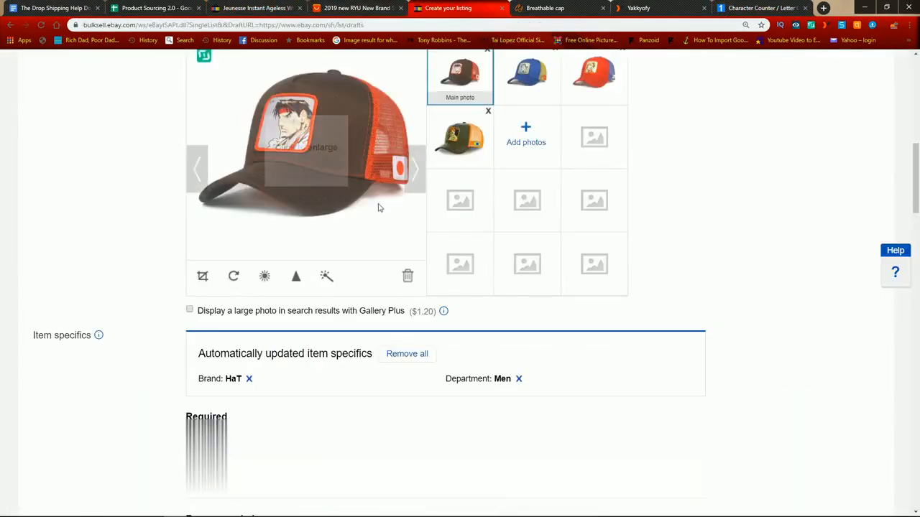
pyautogui.scroll(-15, 413, 324)
pyautogui.click(359, 189)
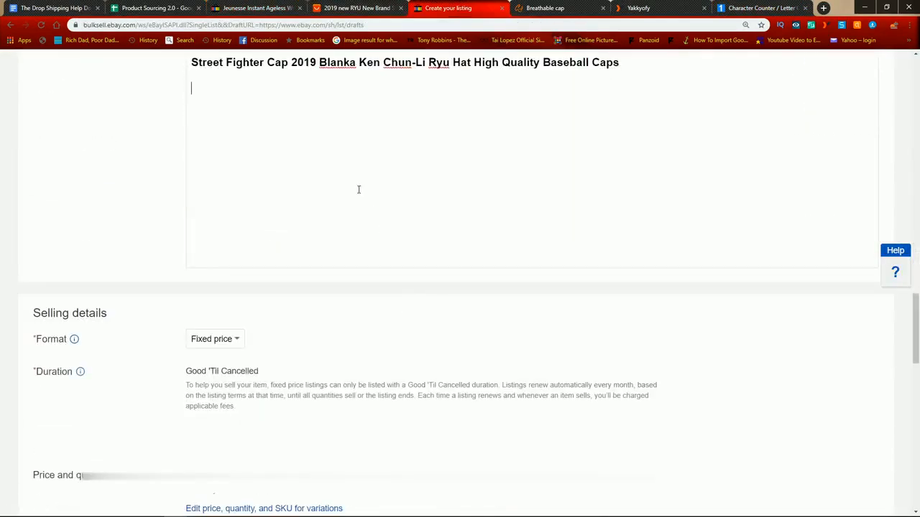
pyautogui.hotkey('ctrl', 'v')
pyautogui.hotkey('ctrl', 'z')
# Step: Switch to LetterCount and replace all its text with "Stylish high quality street fighter cap in various designs"
pyautogui.click(761, 8)
pyautogui.click(385, 343)
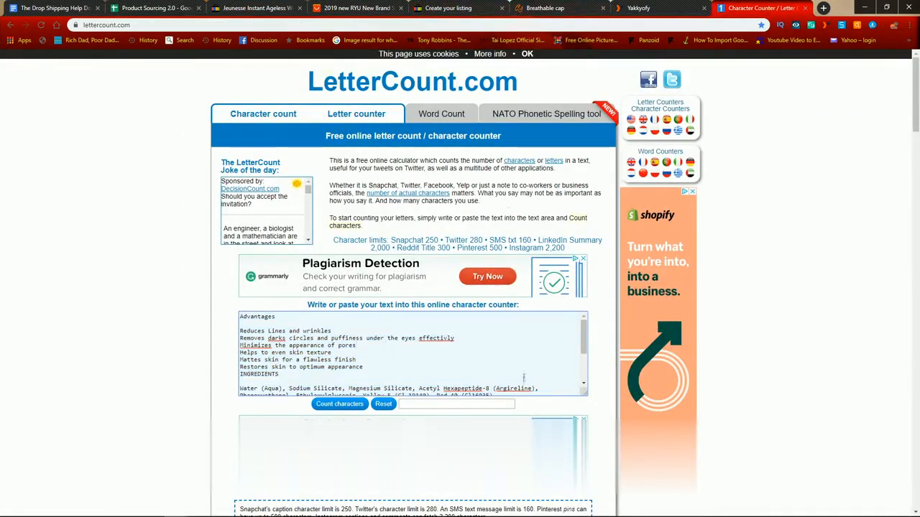
pyautogui.hotkey('ctrl', 'a')
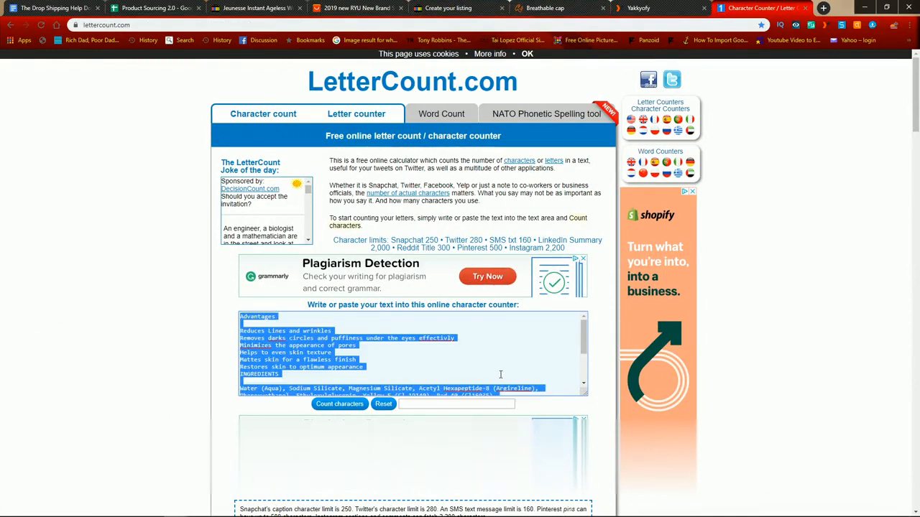
pyautogui.write('s')
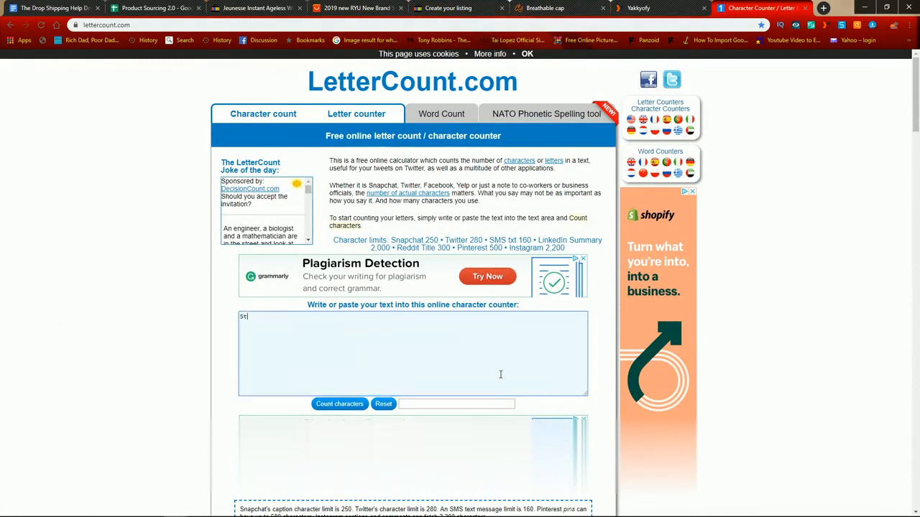
pyautogui.write('tylish hifh quality street fighter c')
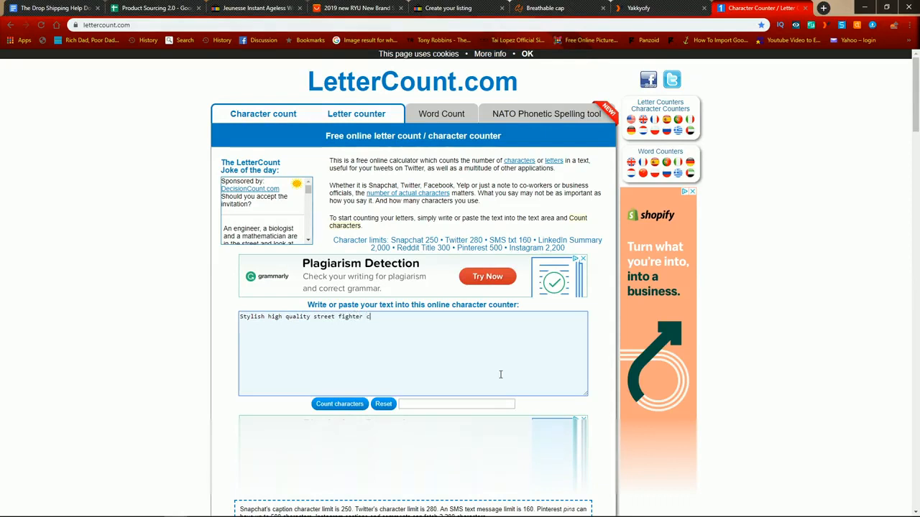
pyautogui.write('ap i')
pyautogui.write('n various')
pyautogui.write('us')
pyautogui.press('BackSpace')
pyautogui.press('BackSpace')
pyautogui.write('ous design')
pyautogui.write('e')
pyautogui.press('BackSpace')
pyautogui.write('signs')
# Step: Add the line "Adjustable size" below the opening sentence, separated by a blank line
pyautogui.press('Return')
pyautogui.write('A')
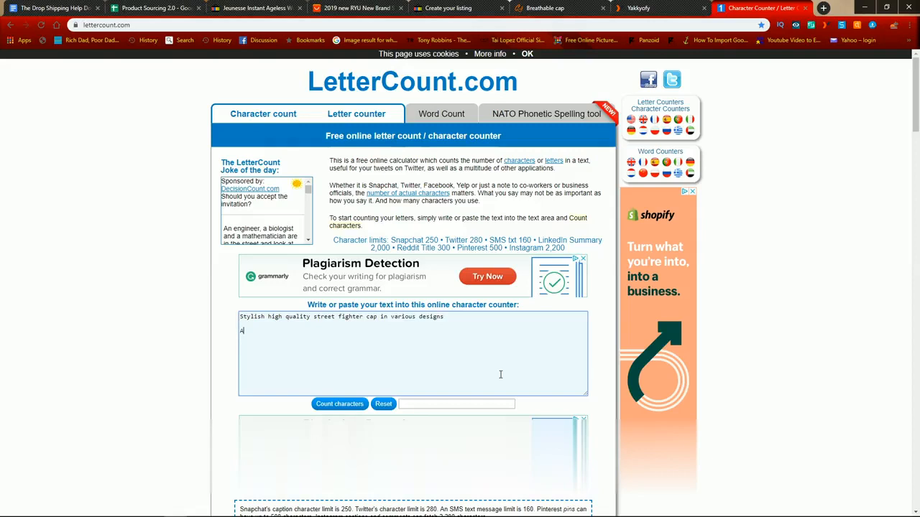
pyautogui.write('djustable size')
# Step: Add a separate line "Character available: Ken, Ryu, Chun-Li, Blanka", correcting the spelling of "Character"
pyautogui.press('Return')
pyautogui.press('Return')
pyautogui.write('Charactacter availables,')
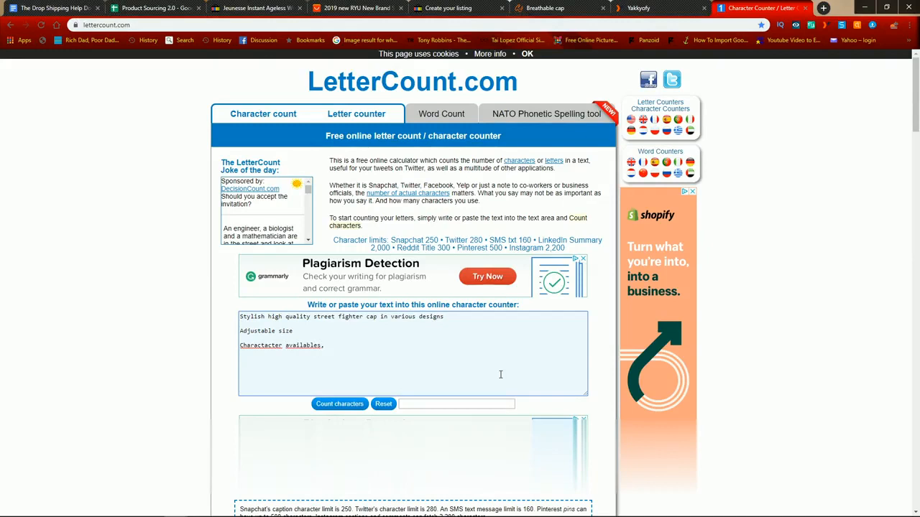
pyautogui.press('BackSpace')
pyautogui.write(': Ken, Ryu, Chun-Li, Bloan')
pyautogui.press('BackSpace')
pyautogui.press('BackSpace')
pyautogui.press('BackSpace')
pyautogui.press('BackSpace')
pyautogui.write('nka')
pyautogui.rightClick(266, 347)
pyautogui.click(280, 365)
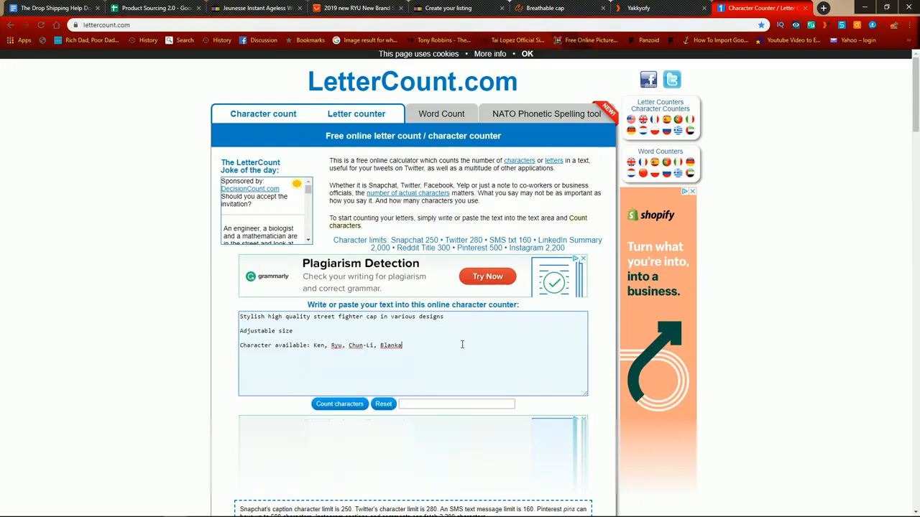
# Step: Add "In the packake:" with "1 x Cap" on the line below it, and select the whole description
pyautogui.press('Return')
pyautogui.press('Return')
pyautogui.write('In the pack')
pyautogui.write('ake:')
pyautogui.press('Return')
pyautogui.write('1')
pyautogui.hotkey('ctrl', 'a')
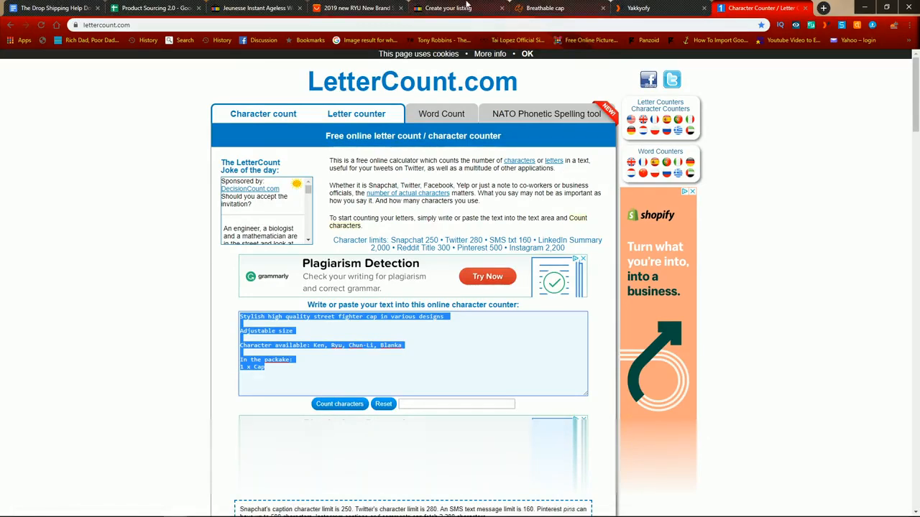
# Step: Paste the copied description below the title in the eBay listing's item description and remove the bold formatting from the pasted text
pyautogui.click(453, 8)
pyautogui.write('Stylish high quality street fighter cap in various designs  Adjustable size  Character available: Ken, Ryu, Chun-Li, Blanka  In the packake: 1 x Cap')
pyautogui.hotkey('shift', 'Up')
pyautogui.hotkey('shift', 'Up')
pyautogui.hotkey('shift', 'Up')
pyautogui.hotkey('shift', 'Up')
pyautogui.hotkey('shift', 'Up')
pyautogui.hotkey('shift', 'Up')
pyautogui.hotkey('shift', 'Up')
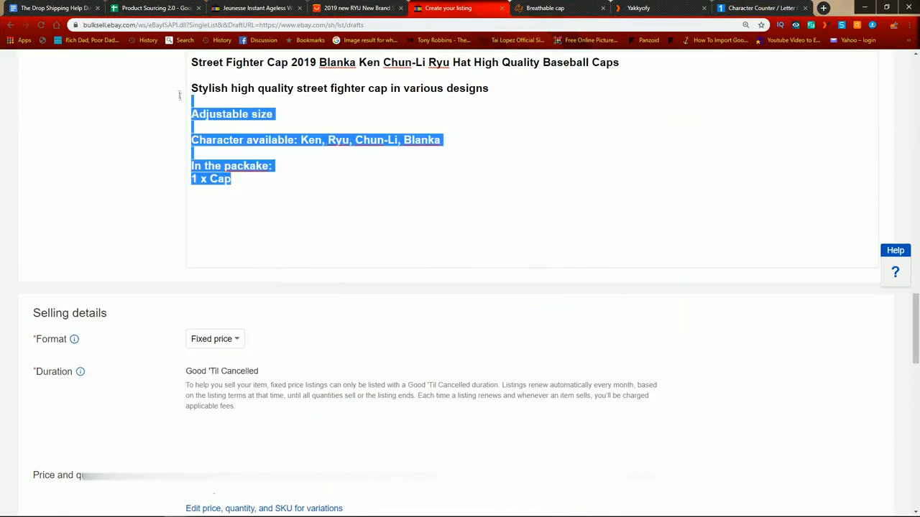
pyautogui.scroll(2, 459, 192)
pyautogui.click(200, 180)
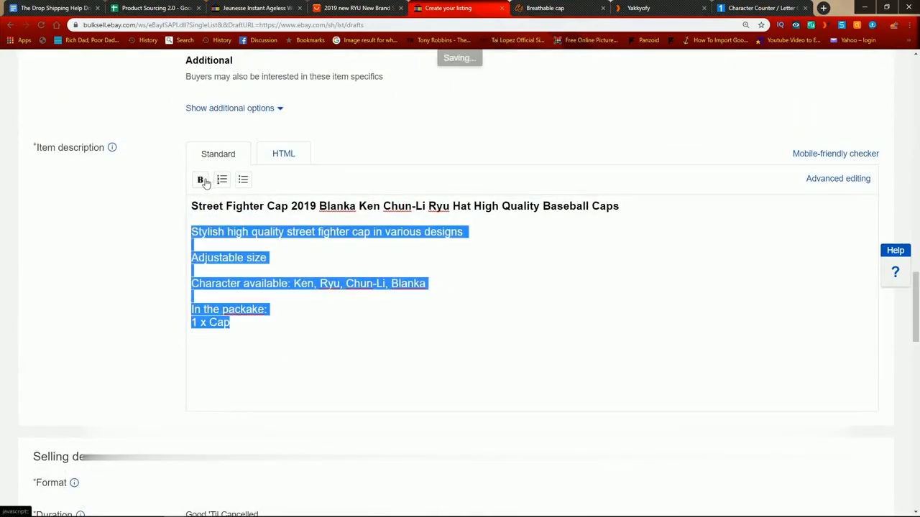
pyautogui.click(402, 346)
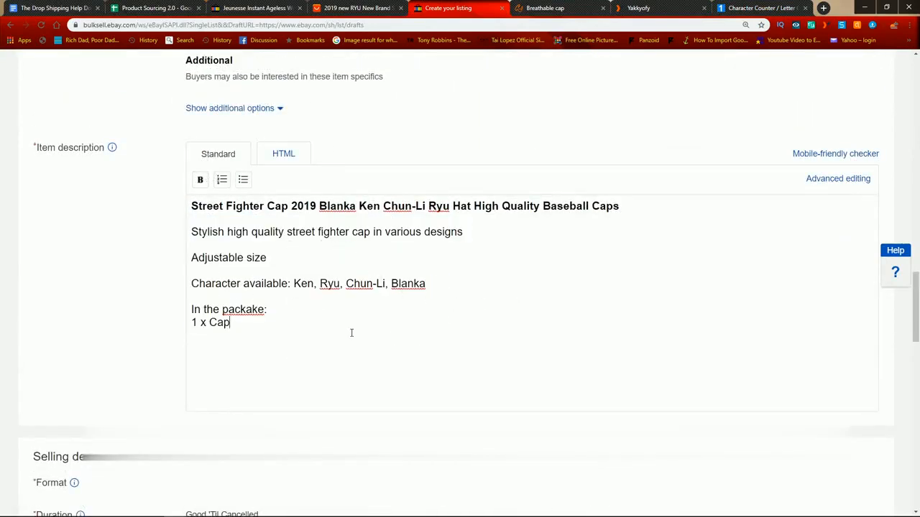
pyautogui.press('Return')
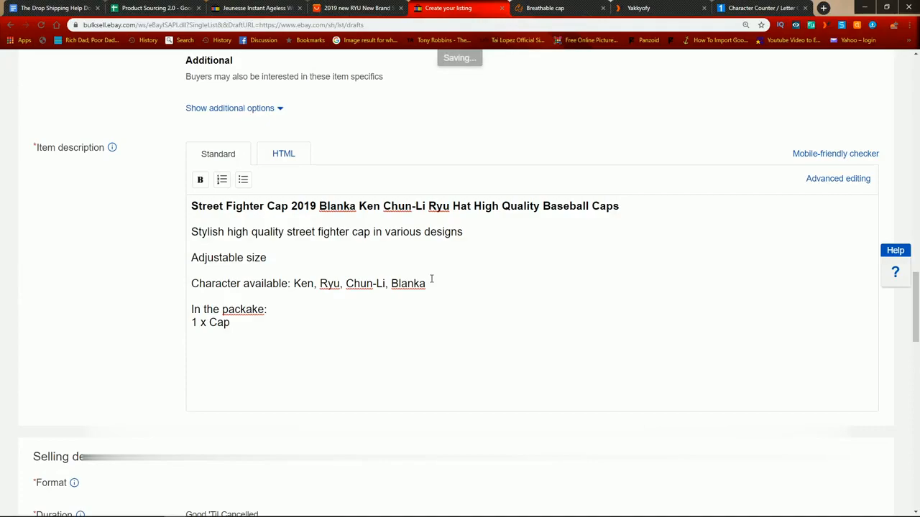
# Step: Switch to the AliExpress cap page and examine its overview images and product options
pyautogui.click(385, 8)
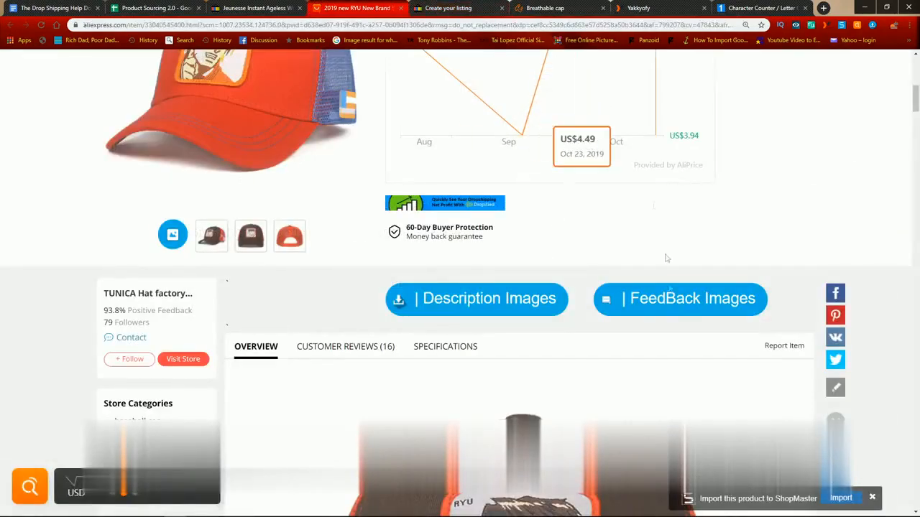
pyautogui.scroll(-15, 611, 158)
pyautogui.scroll(-10, 651, 240)
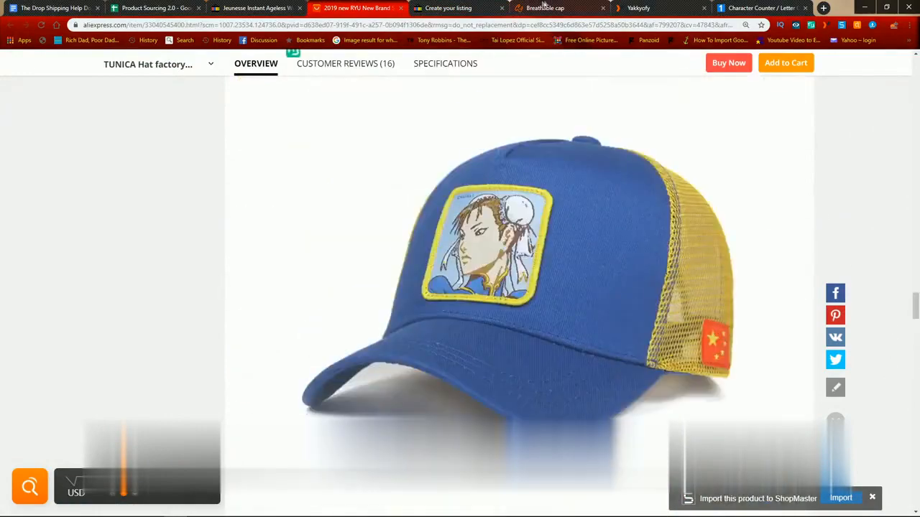
pyautogui.click(251, 7)
pyautogui.click(373, 7)
pyautogui.moveTo(916, 310); pyautogui.dragTo(916, 72)
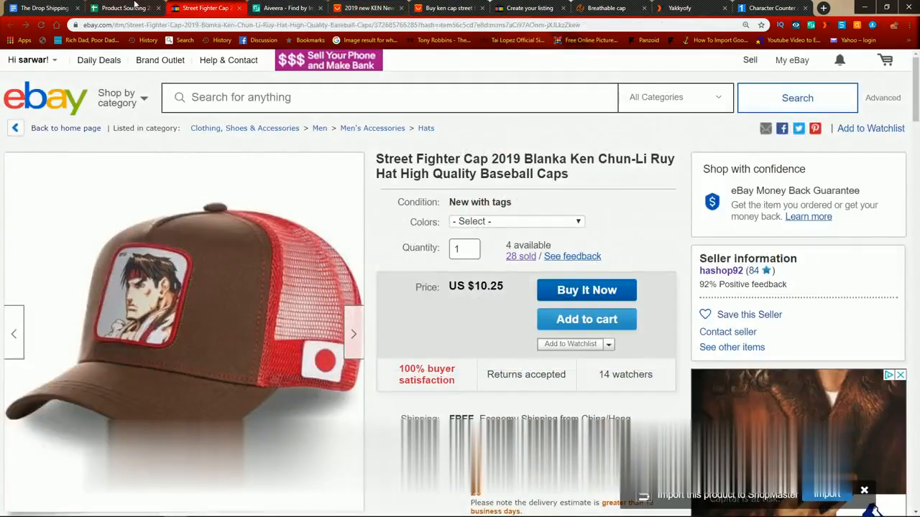
# Step: In the competing eBay listing, find the About Size section and capture it with its measurement methods and size table using Snipping Tool
pyautogui.click(124, 7)
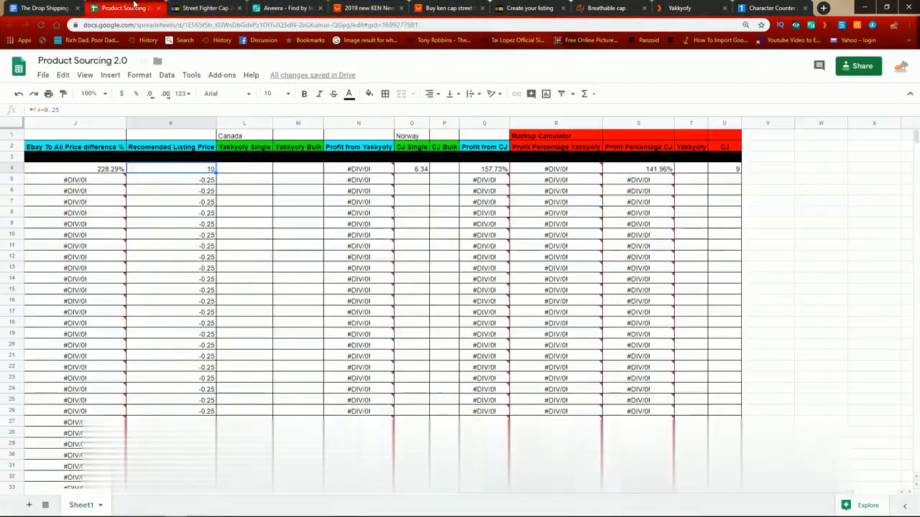
pyautogui.click(205, 8)
pyautogui.scroll(-5, 483, 292)
pyautogui.scroll(-15, 483, 291)
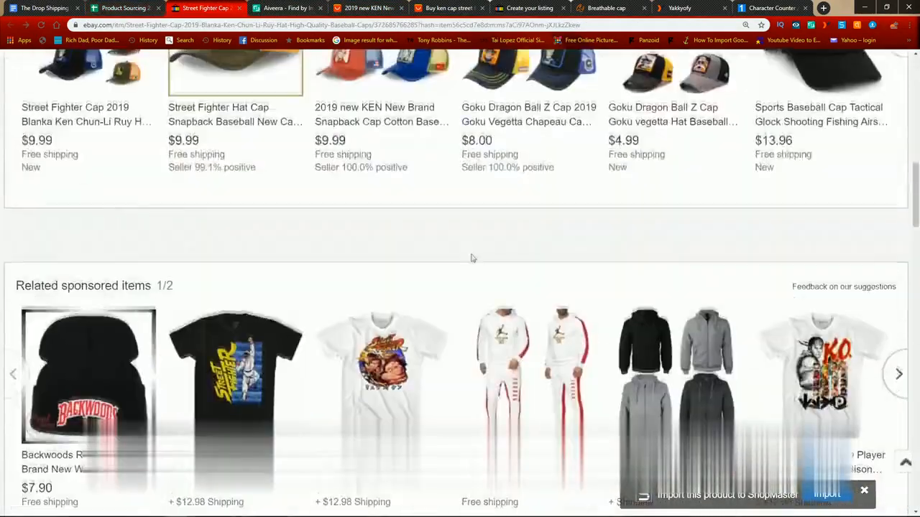
pyautogui.scroll(4, 878, 257)
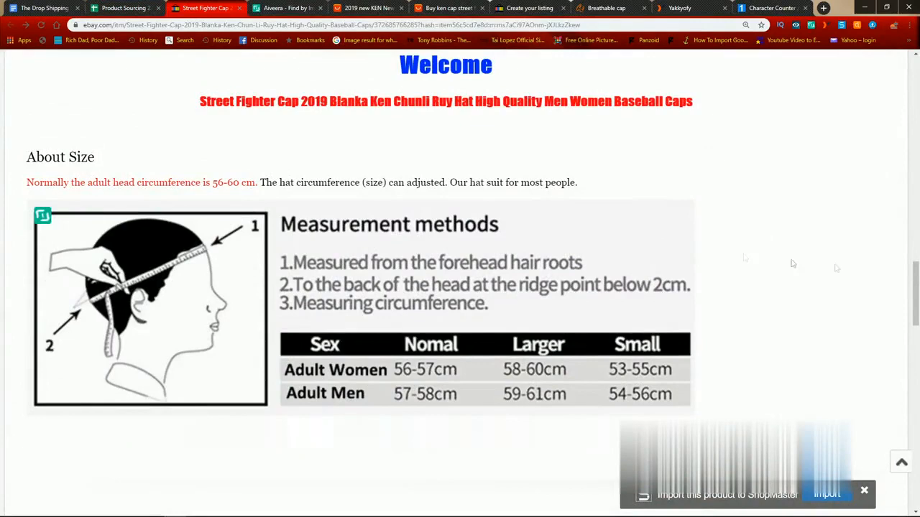
pyautogui.moveTo(317, 512)
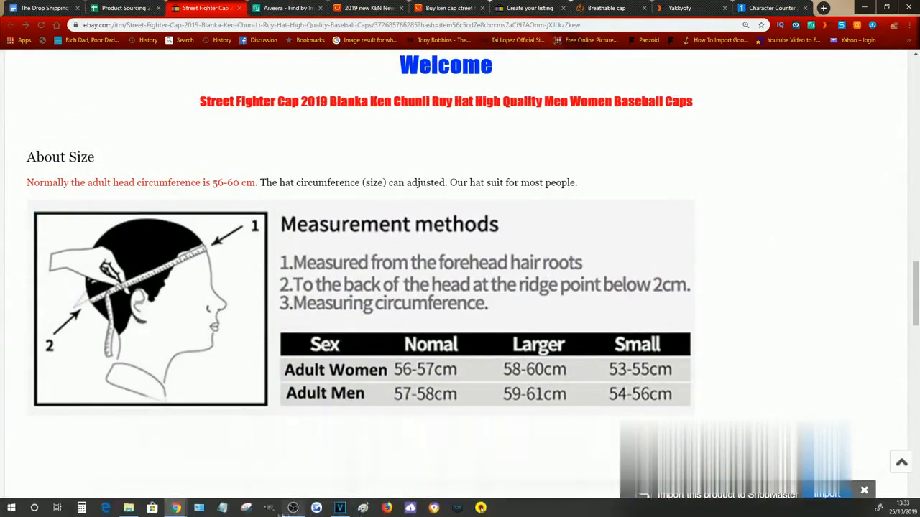
pyautogui.click(246, 508)
pyautogui.click(683, 120)
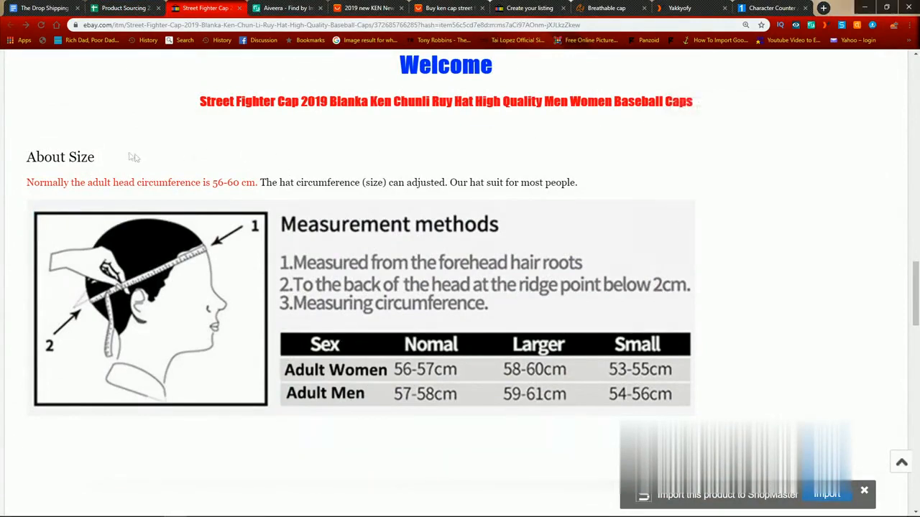
pyautogui.moveTo(23, 149); pyautogui.dragTo(697, 409)
# Step: Save the snip to the Desktop as a PNG named "Size Chart"
pyautogui.click(11, 79)
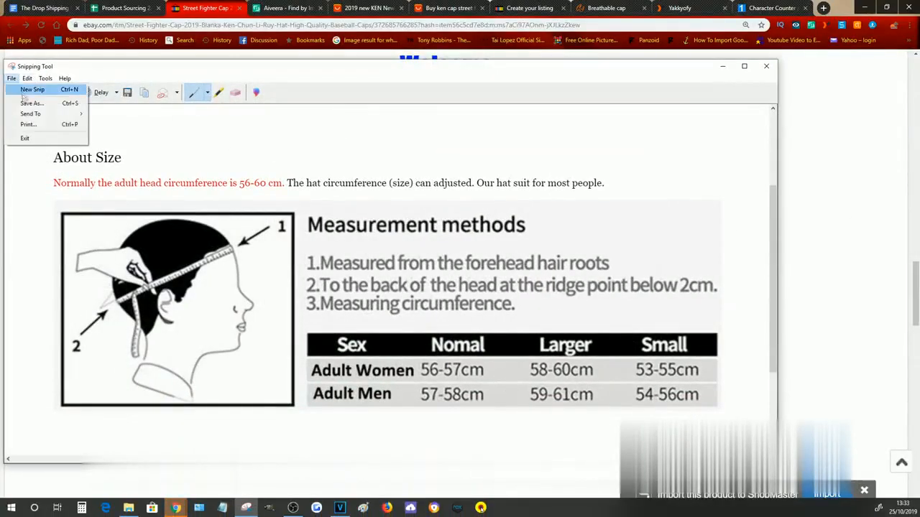
pyautogui.click(25, 104)
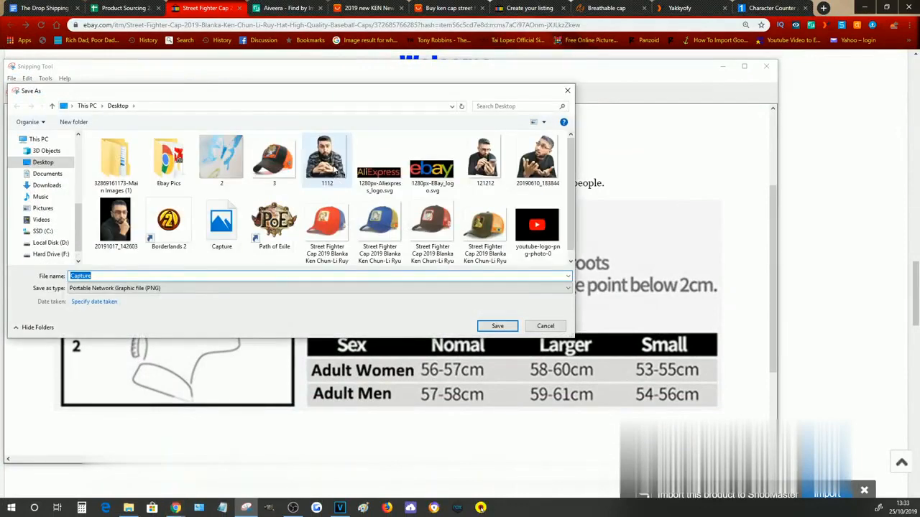
pyautogui.write('Sto')
pyautogui.write('e Chart')
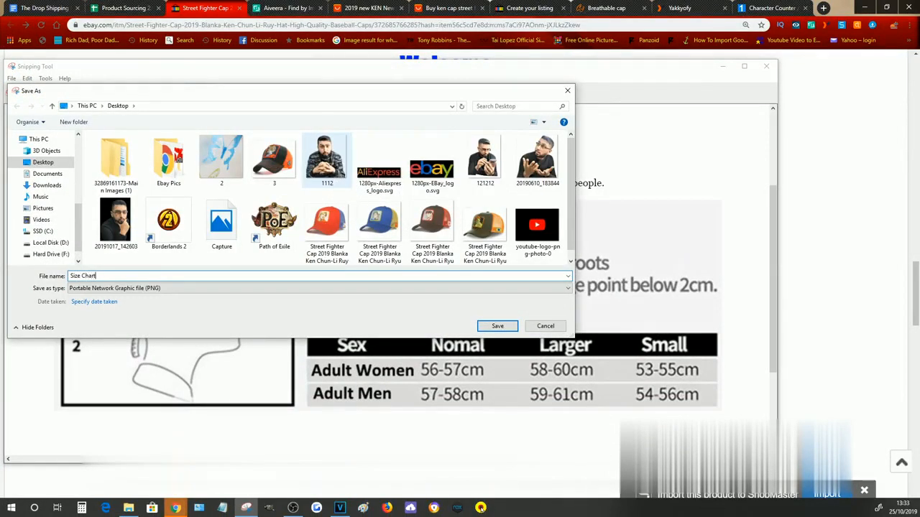
pyautogui.click(507, 327)
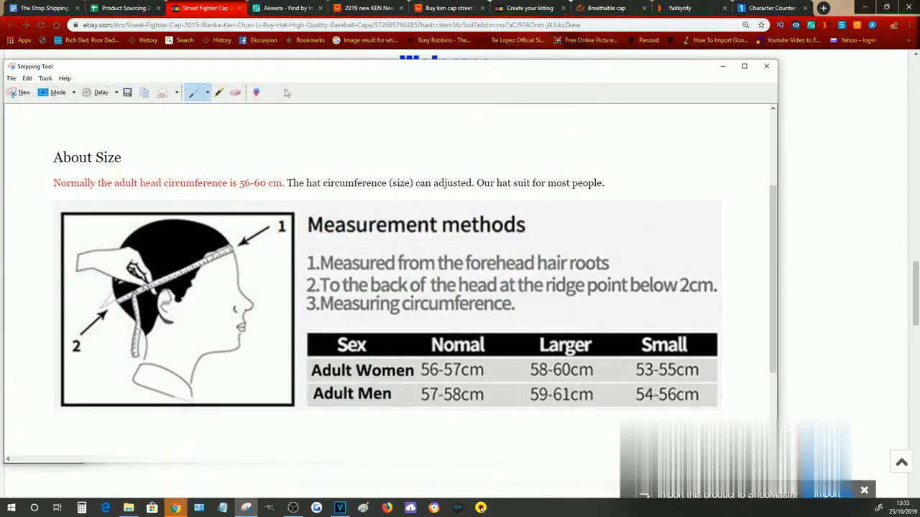
# Step: Return to the eBay cap listing and add the Size Chart image from the Desktop to its default photos
pyautogui.click(523, 6)
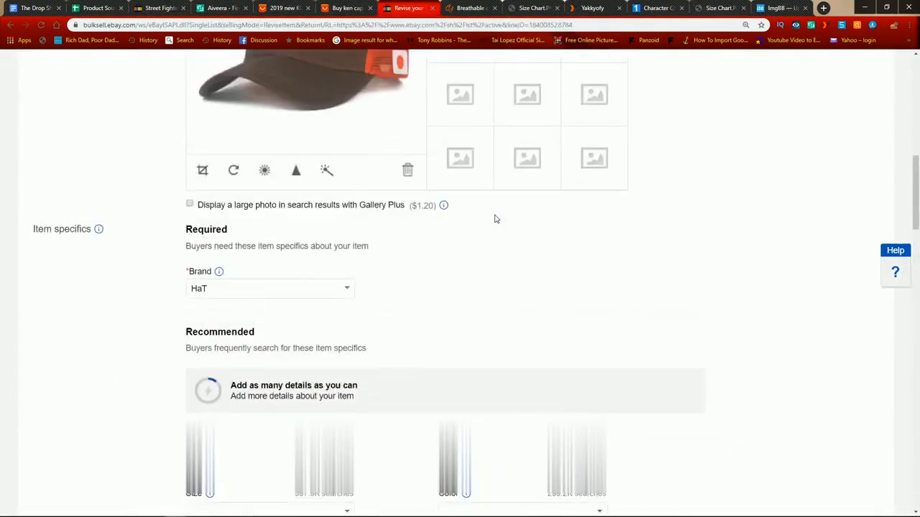
pyautogui.scroll(4, 496, 218)
pyautogui.scroll(-3, 524, 177)
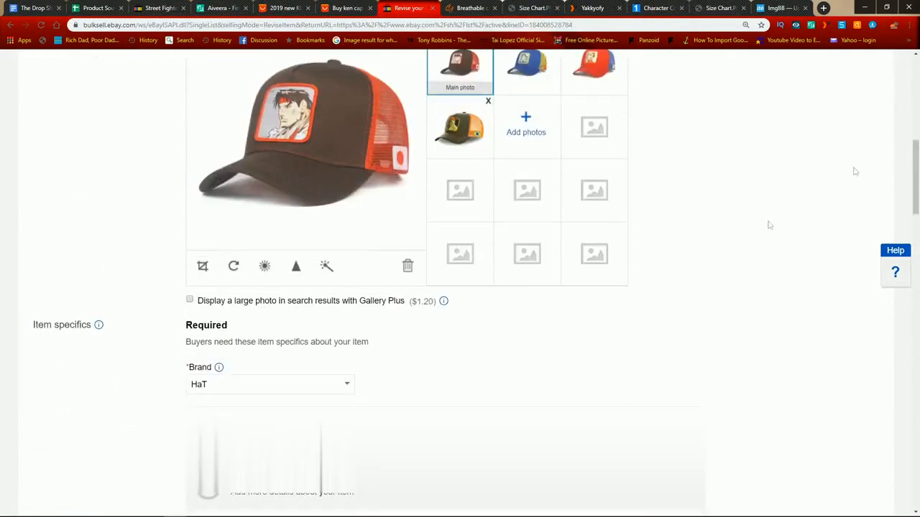
pyautogui.scroll(1, 700, 179)
pyautogui.scroll(1, 700, 179)
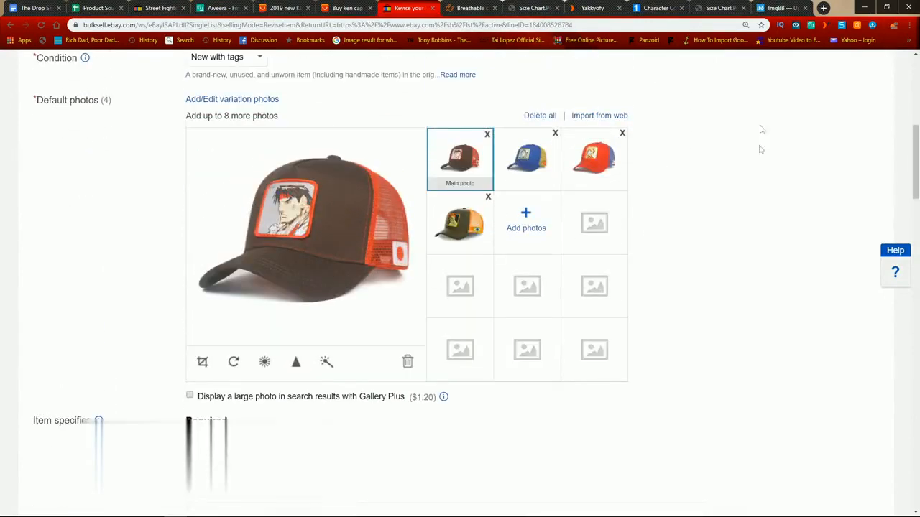
pyautogui.click(535, 222)
pyautogui.scroll(-3, 485, 126)
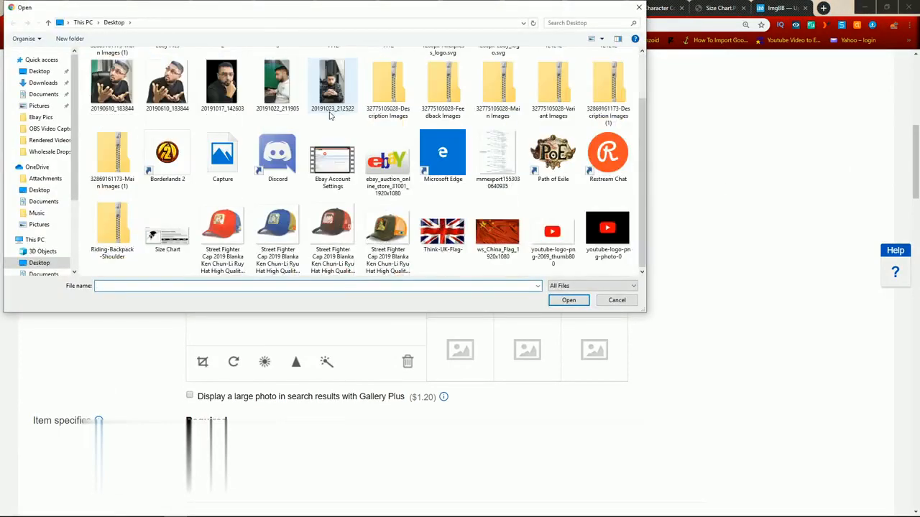
pyautogui.doubleClick(173, 226)
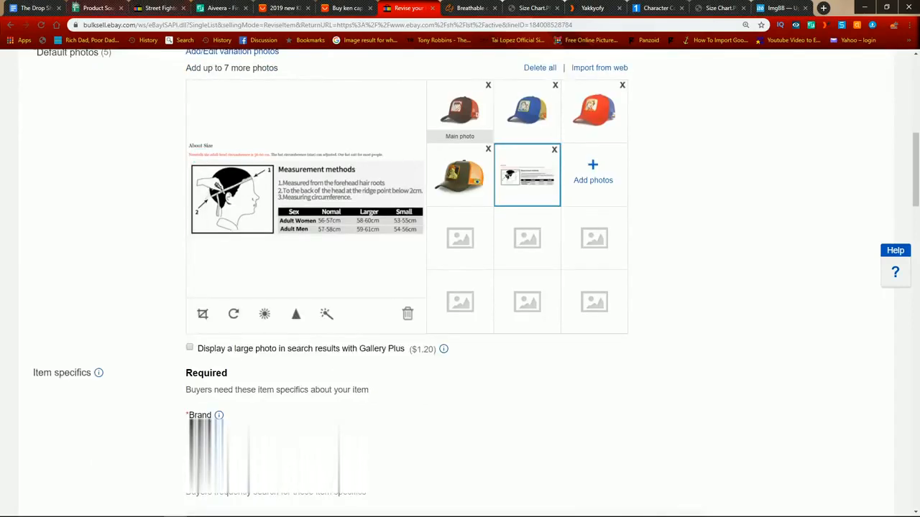
# Step: Highlight "Complete ALL item specifics" in the Drop Shipping Help Doc, and review the required and recommended item specifics in the eBay listing
pyautogui.click(43, 8)
pyautogui.moveTo(307, 365); pyautogui.dragTo(431, 369)
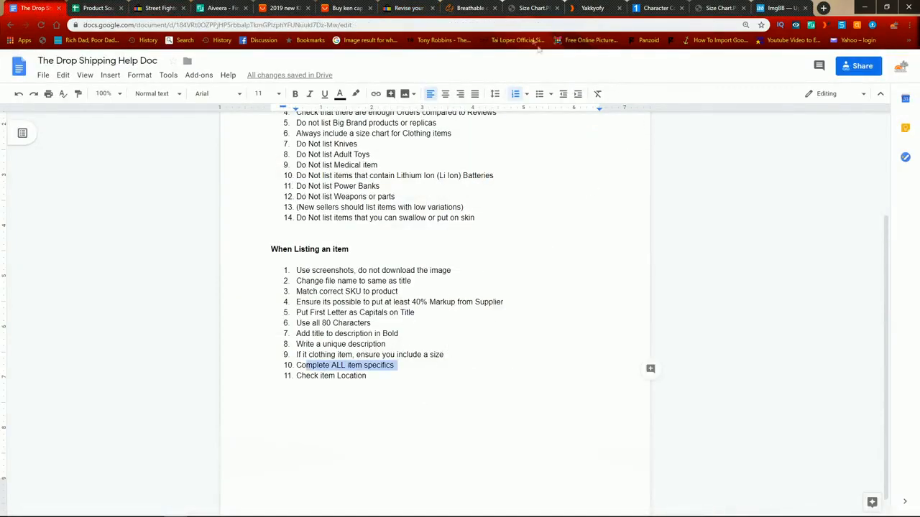
pyautogui.click(430, 8)
pyautogui.scroll(-3, 481, 232)
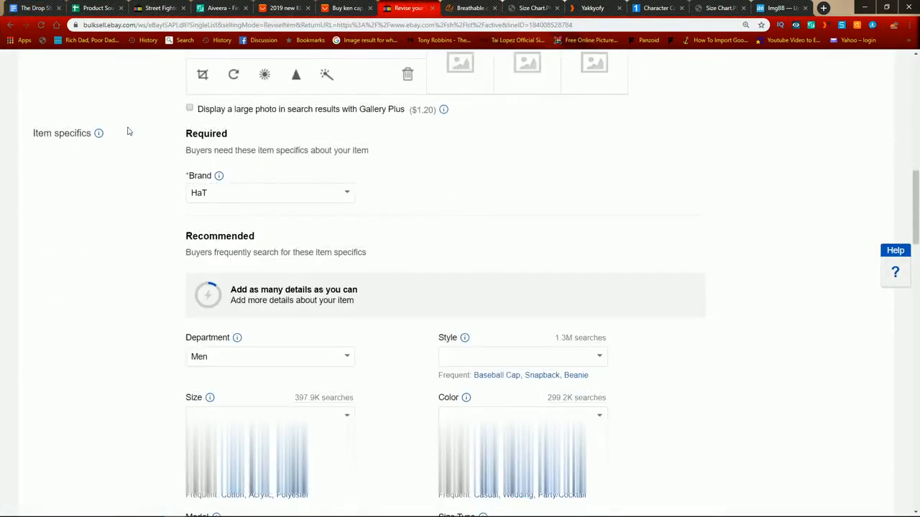
pyautogui.scroll(-5, 143, 154)
pyautogui.scroll(-3, 263, 145)
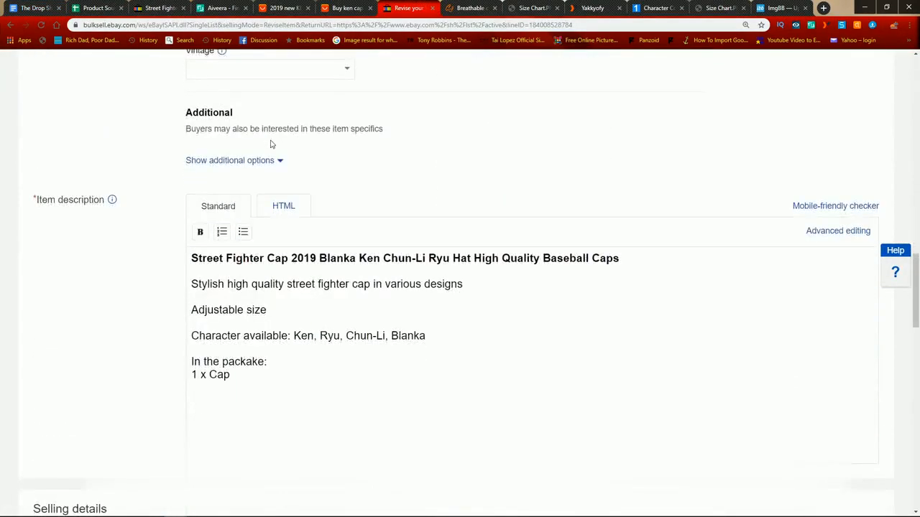
pyautogui.scroll(6, 531, 157)
pyautogui.scroll(-2, 532, 157)
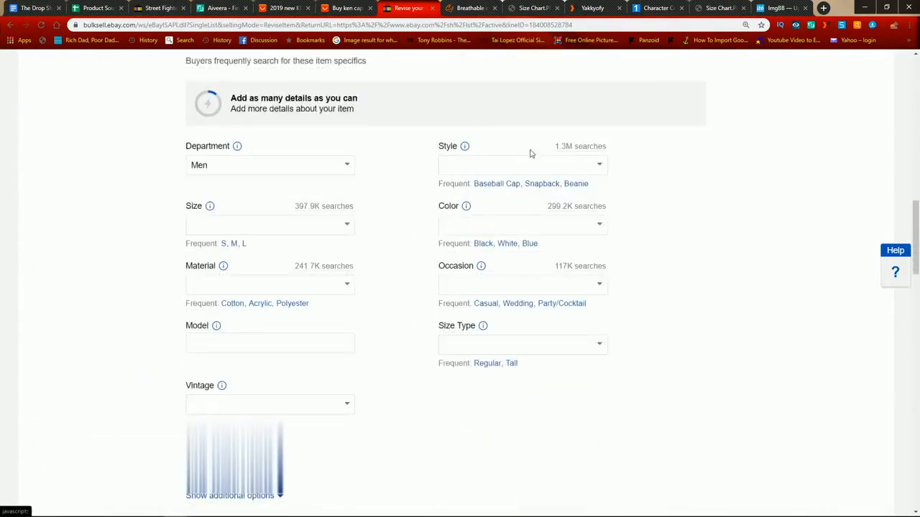
pyautogui.scroll(1, 529, 150)
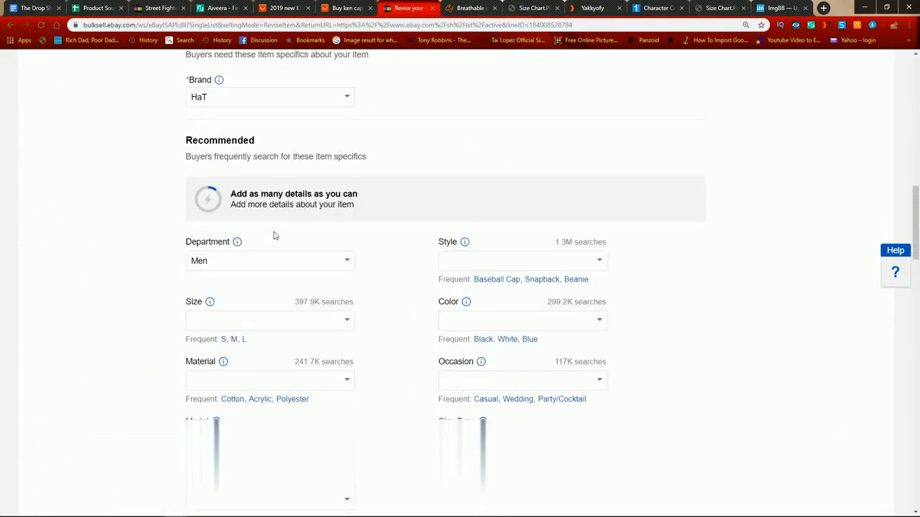
pyautogui.scroll(2, 275, 234)
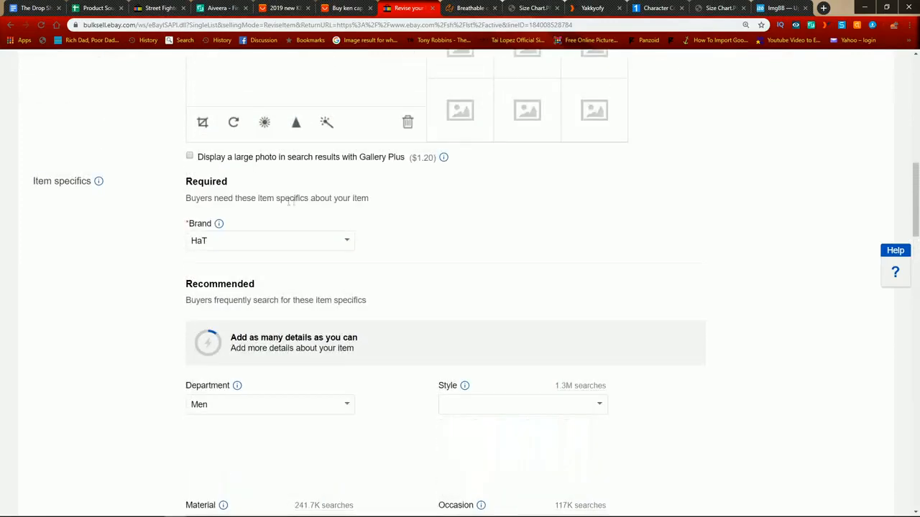
pyautogui.scroll(-1, 392, 178)
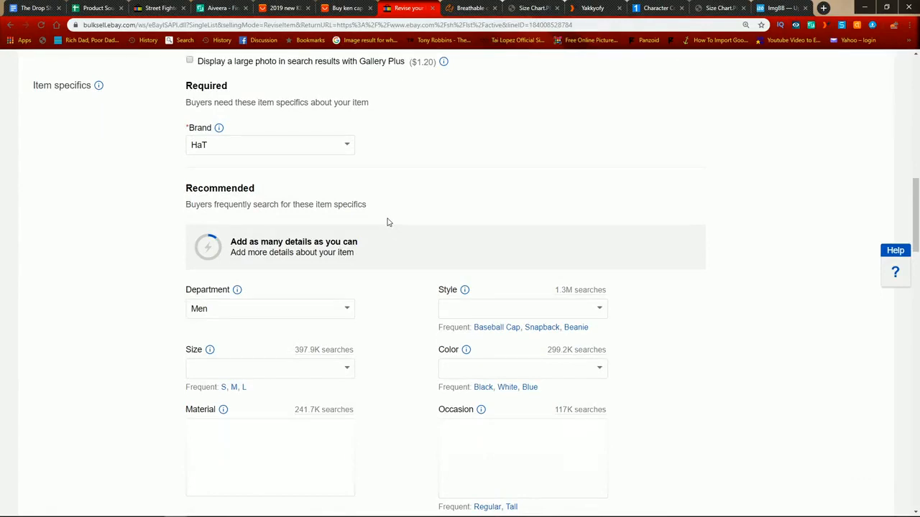
# Step: Place the listing's browser tab beside the competing eBay listing's tab, and copy the "Condition" label from the competitor's item specifics
pyautogui.click(147, 6)
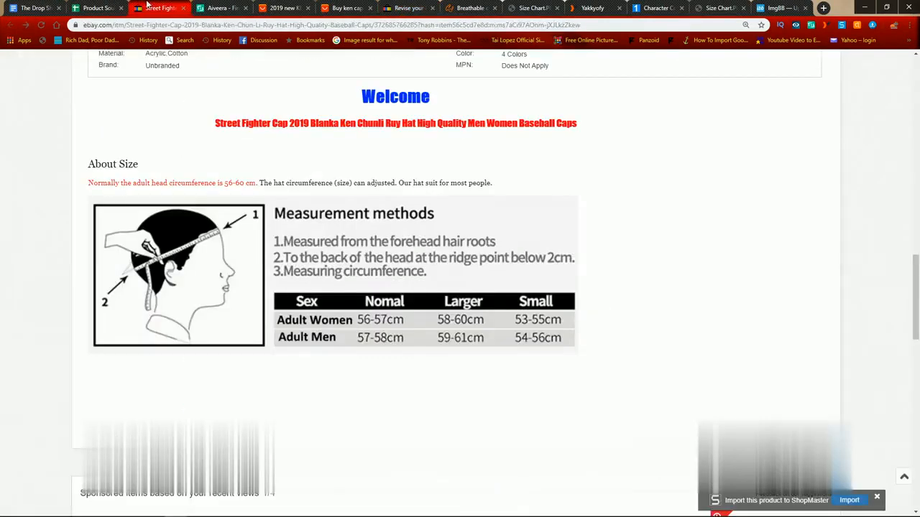
pyautogui.moveTo(377, 5); pyautogui.dragTo(198, 6)
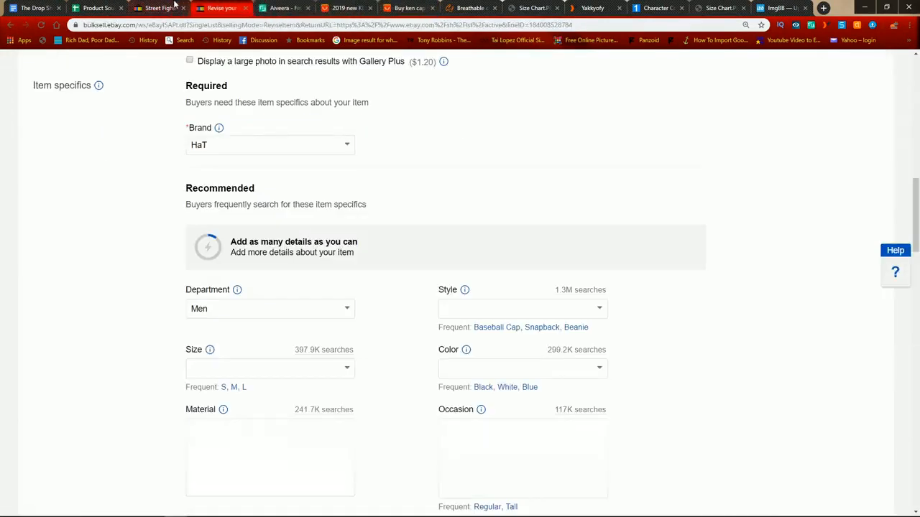
pyautogui.click(160, 6)
pyautogui.scroll(-8, 219, 241)
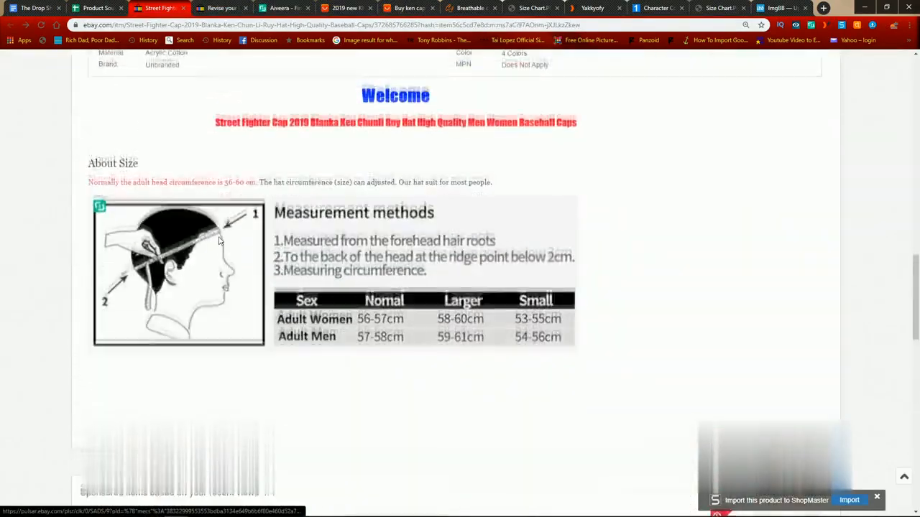
pyautogui.scroll(9, 219, 240)
pyautogui.scroll(-3, 220, 243)
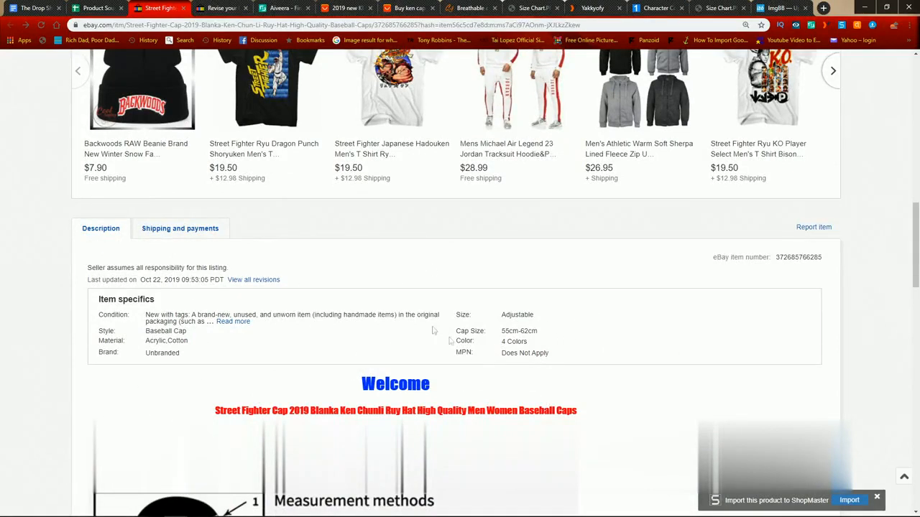
pyautogui.doubleClick(107, 317)
pyautogui.hotkey('ctrl', 'c')
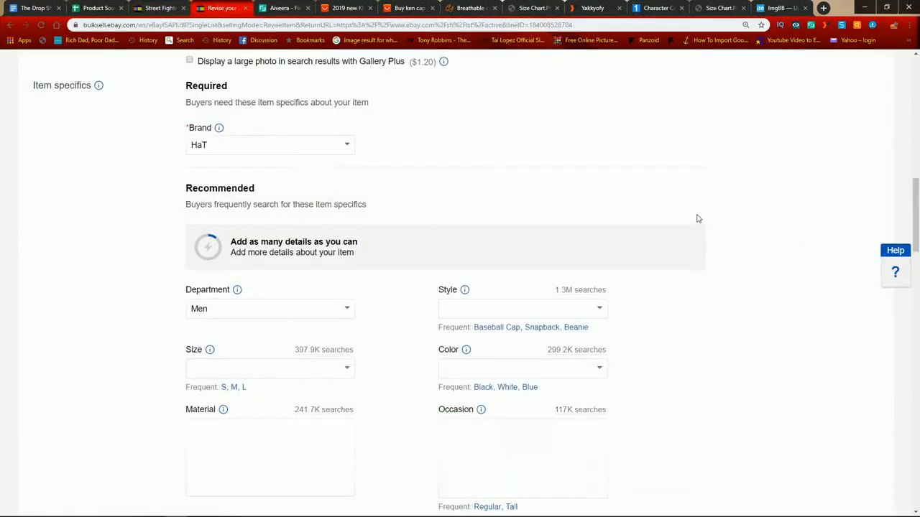
# Step: Search the cap listing being revised for "Condition" and go through the matches to its condition field
pyautogui.hotkey('ctrl', 'f')
pyautogui.hotkey('ctrl', 'v')
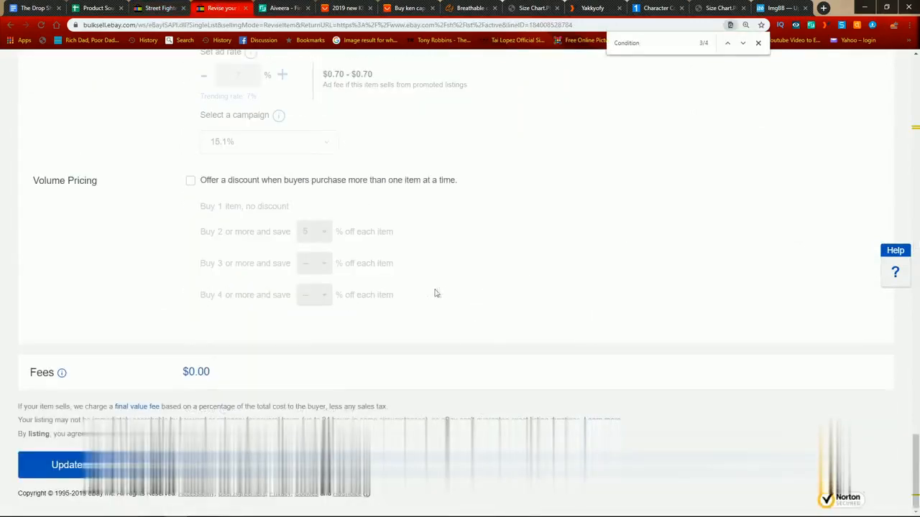
pyautogui.click(743, 44)
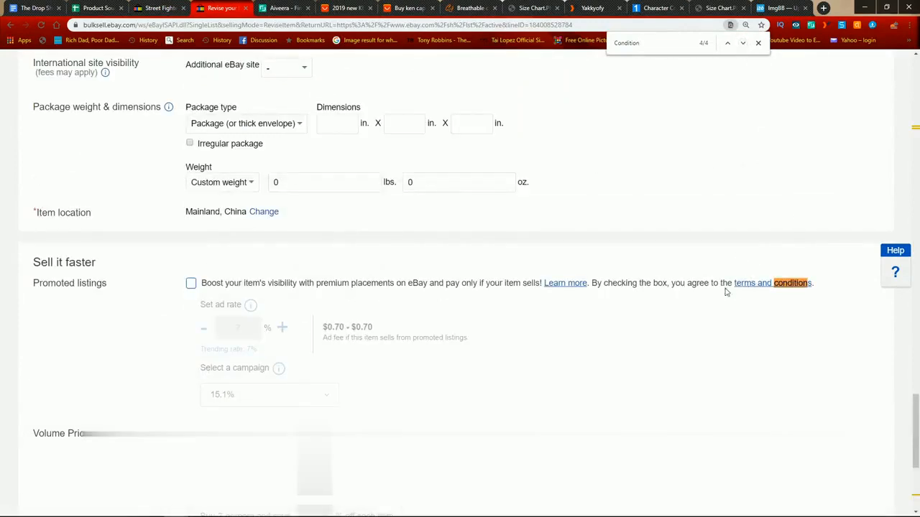
pyautogui.click(743, 43)
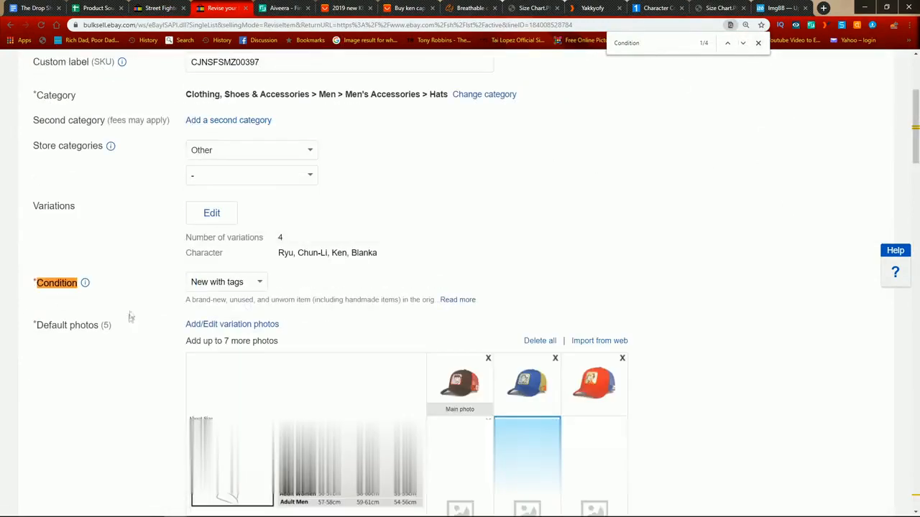
# Step: Copy the competitor's "Style" label, find that field in the cap listing, and set Style to Baseball Cap
pyautogui.click(161, 8)
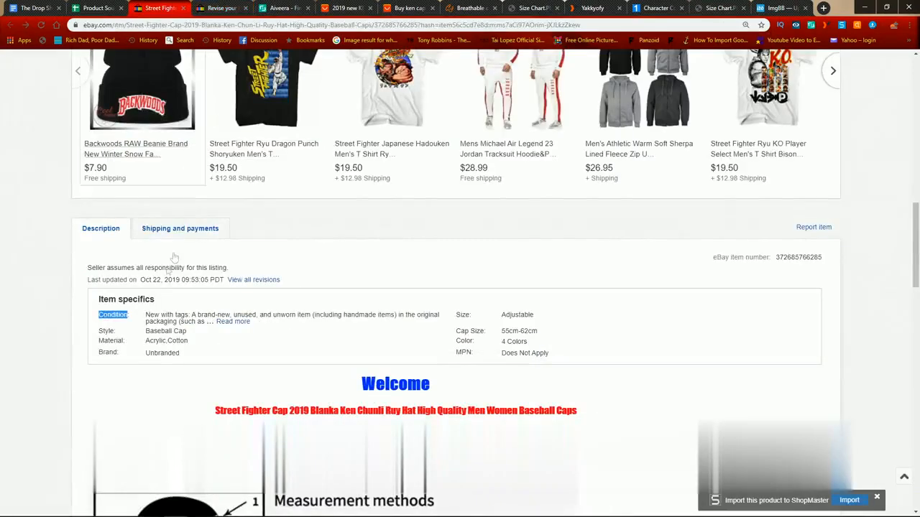
pyautogui.doubleClick(106, 331)
pyautogui.hotkey('ctrl', 'c')
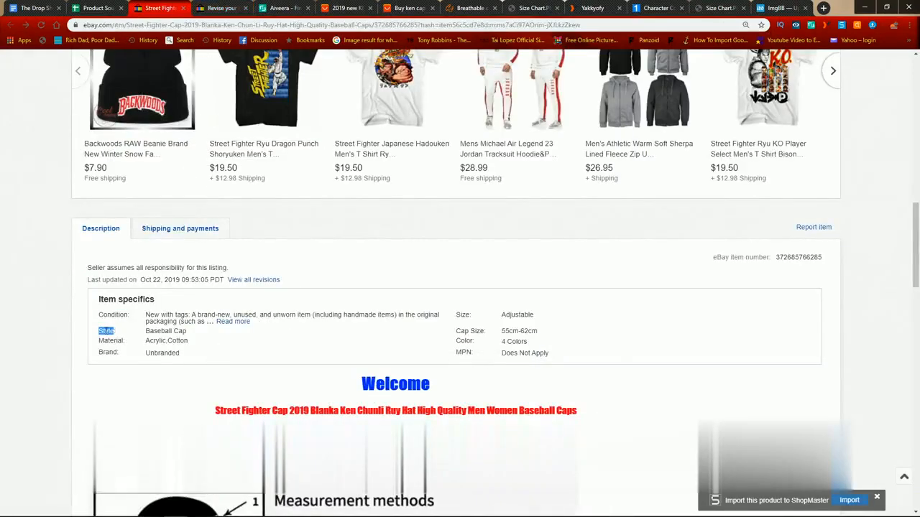
pyautogui.click(220, 8)
pyautogui.hotkey('ctrl', 'f')
pyautogui.hotkey('ctrl', 'v')
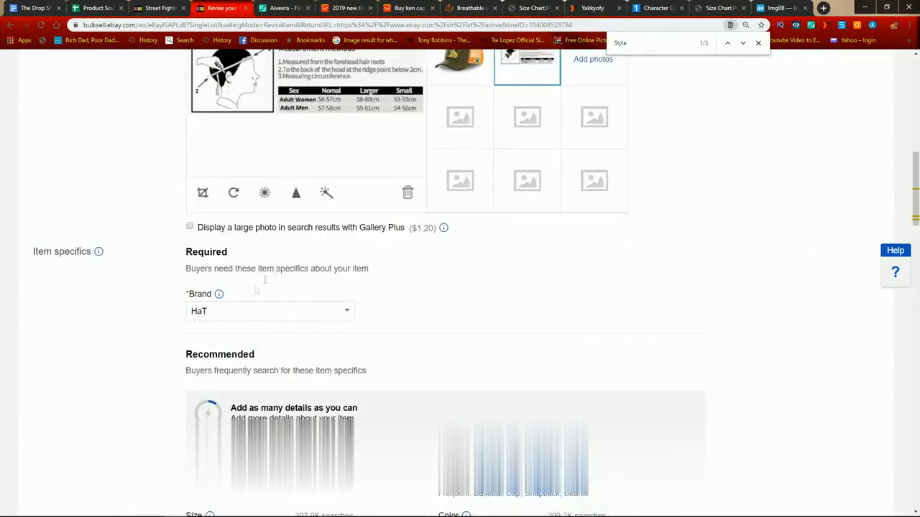
pyautogui.click(533, 187)
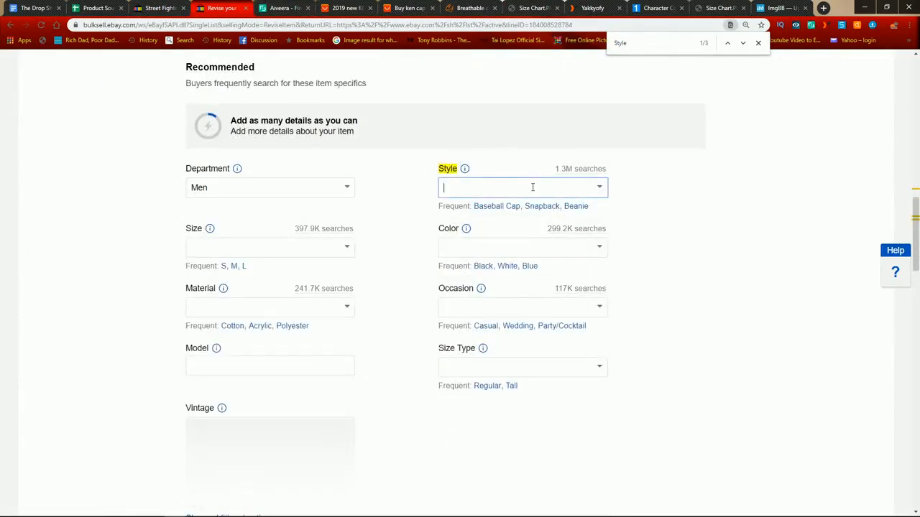
pyautogui.click(603, 188)
pyautogui.click(487, 234)
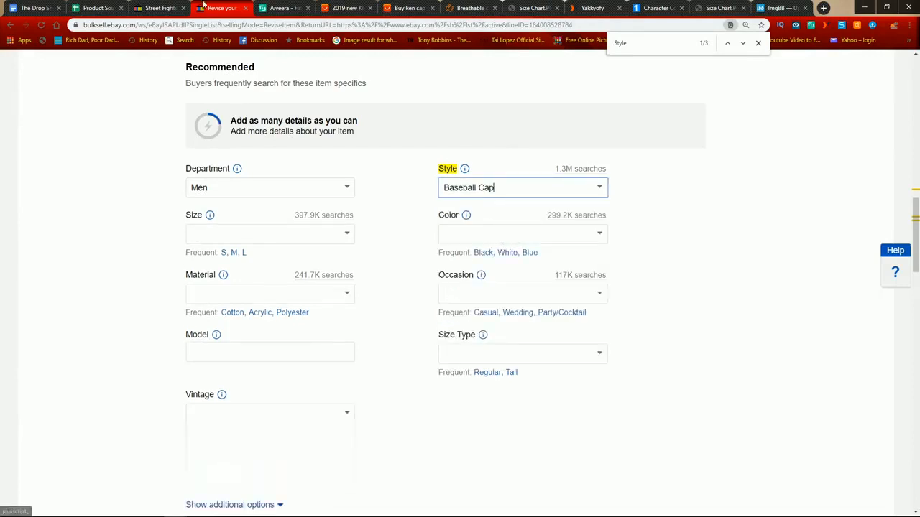
# Step: Copy the competitor's "Material" label, find that field in the cap listing, and set Material to "Acrylic, Cotton"
pyautogui.click(160, 7)
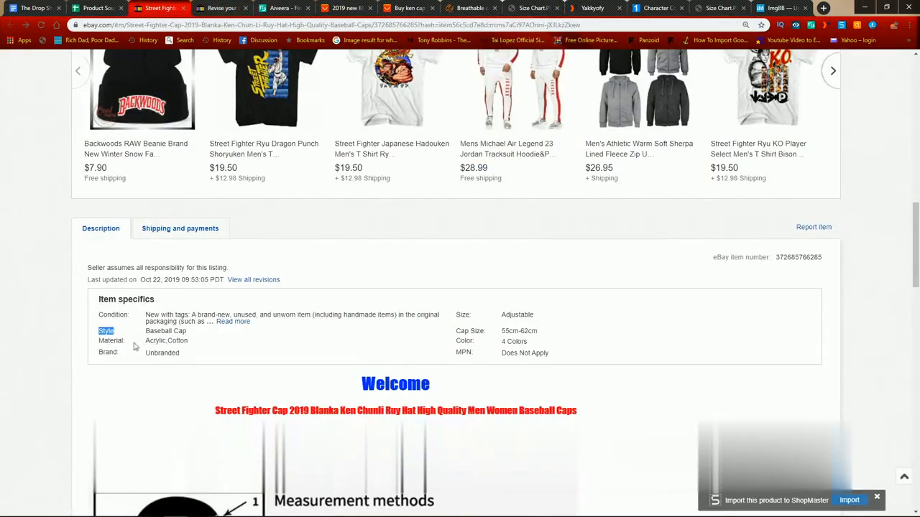
pyautogui.doubleClick(109, 343)
pyautogui.hotkey('ctrl', 'c')
pyautogui.click(221, 5)
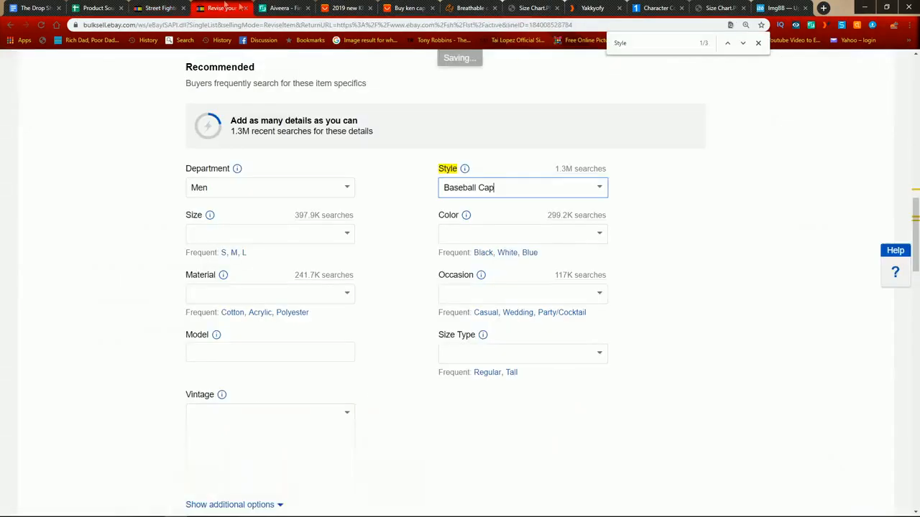
pyautogui.doubleClick(650, 43)
pyautogui.hotkey('ctrl', 'v')
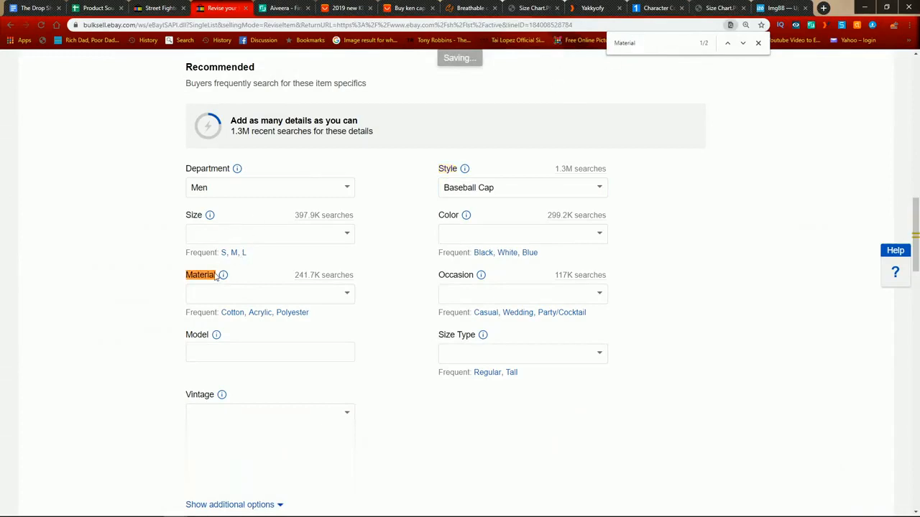
pyautogui.click(347, 295)
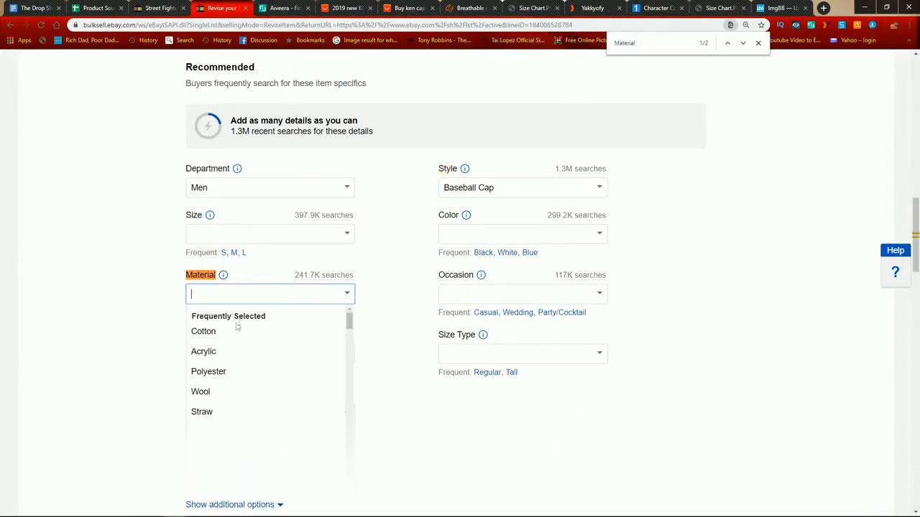
pyautogui.click(230, 350)
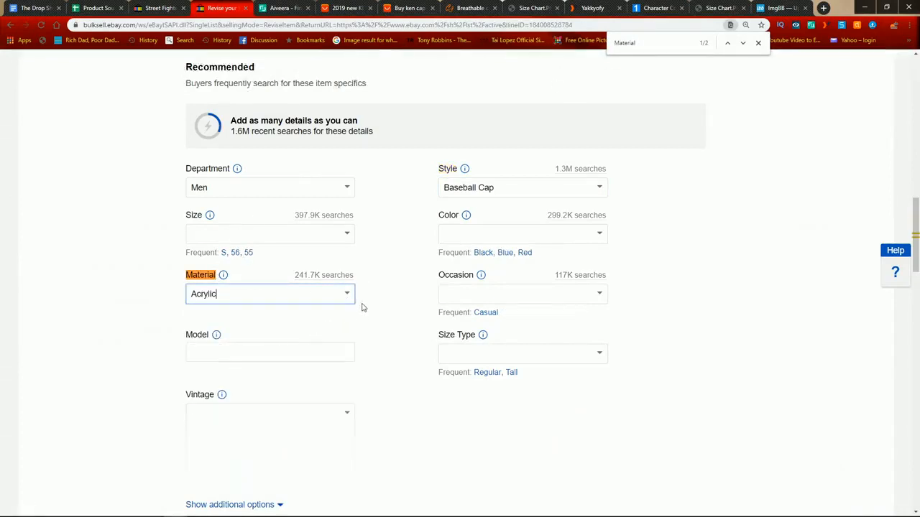
pyautogui.scroll(-1, 309, 280)
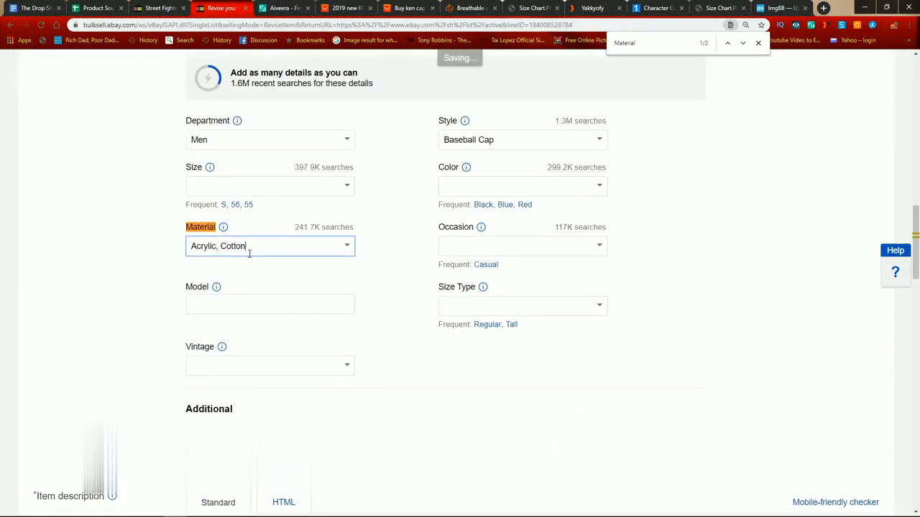
# Step: Copy the competitor's "Brand" label, find that field in the cap listing, and set Brand to Unbranded
pyautogui.click(173, 7)
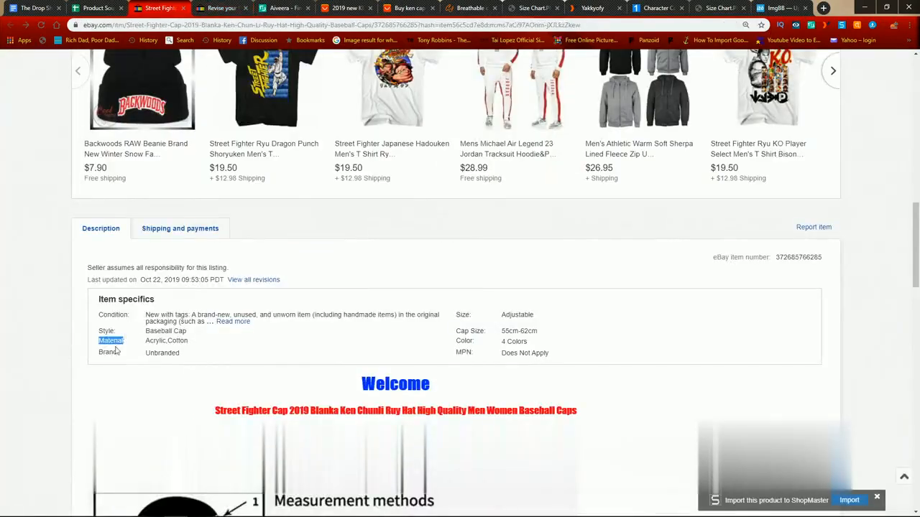
pyautogui.doubleClick(107, 352)
pyautogui.hotkey('ctrl', 'c')
pyautogui.click(222, 7)
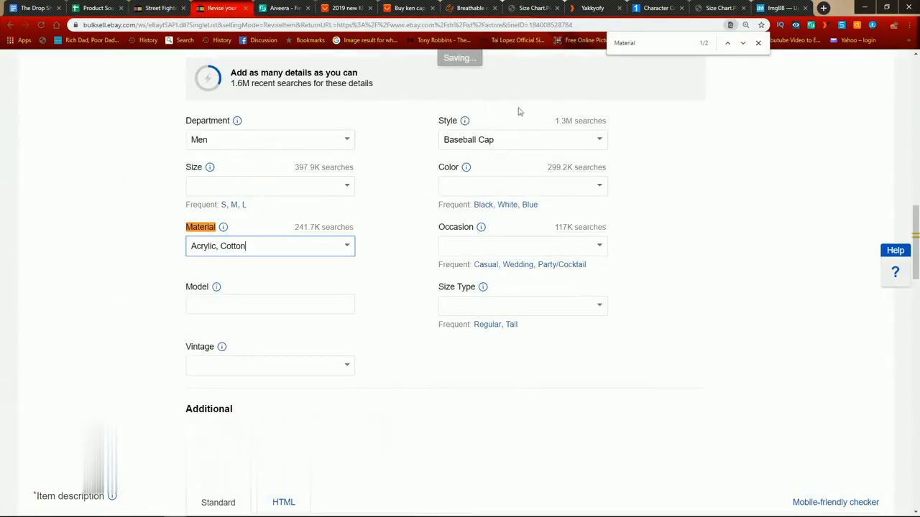
pyautogui.hotkey('ctrl', 'f')
pyautogui.hotkey('ctrl', 'v')
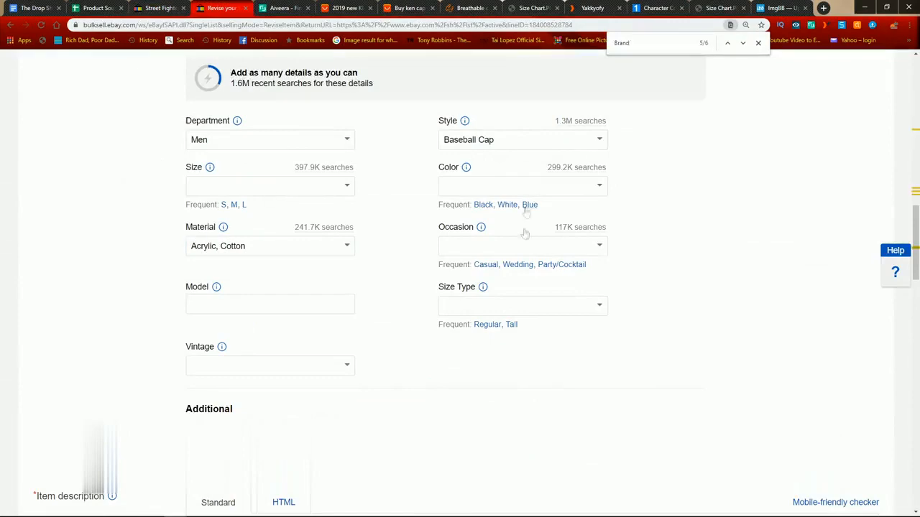
pyautogui.scroll(3, 617, 154)
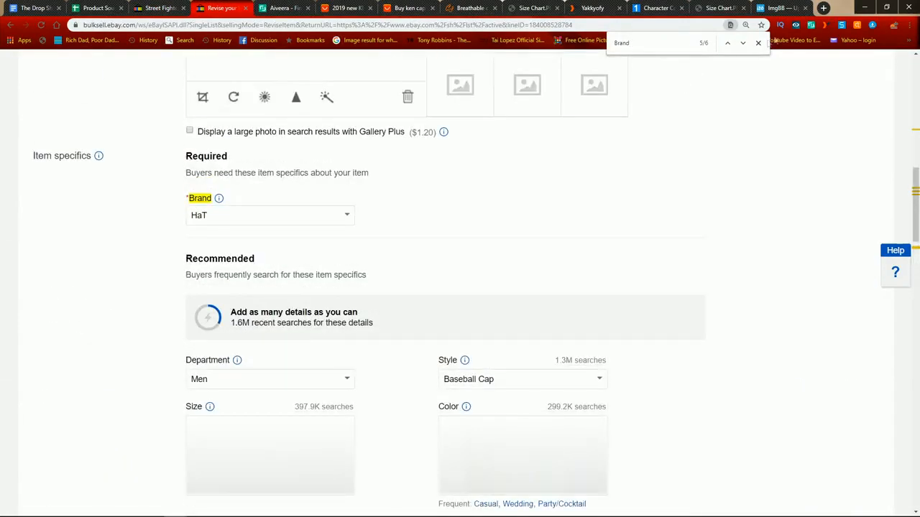
pyautogui.click(347, 215)
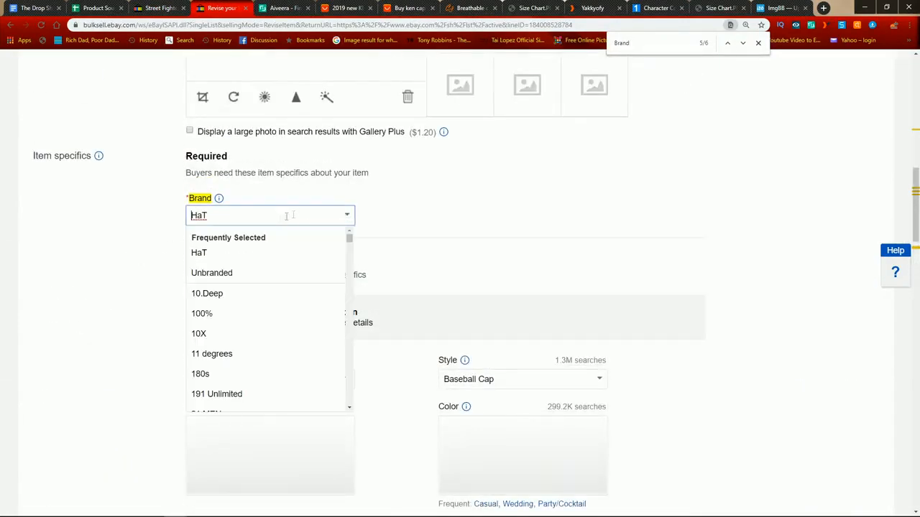
pyautogui.click(235, 273)
# Step: Copy the competitor's "Size" label, find the Size field in the cap listing, and look through its available options
pyautogui.click(162, 8)
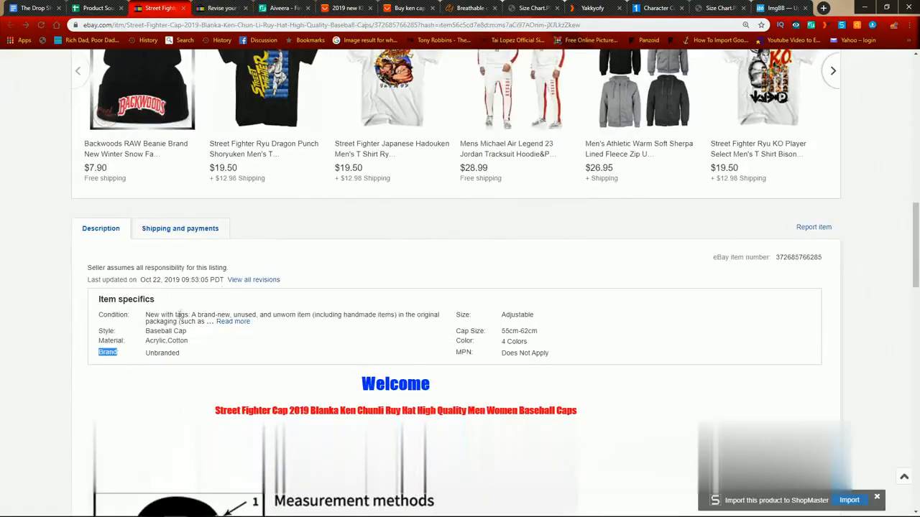
pyautogui.doubleClick(463, 314)
pyautogui.hotkey('ctrl', 'c')
pyautogui.click(229, 5)
pyautogui.doubleClick(658, 48)
pyautogui.hotkey('ctrl', 'v')
pyautogui.scroll(-3, 237, 240)
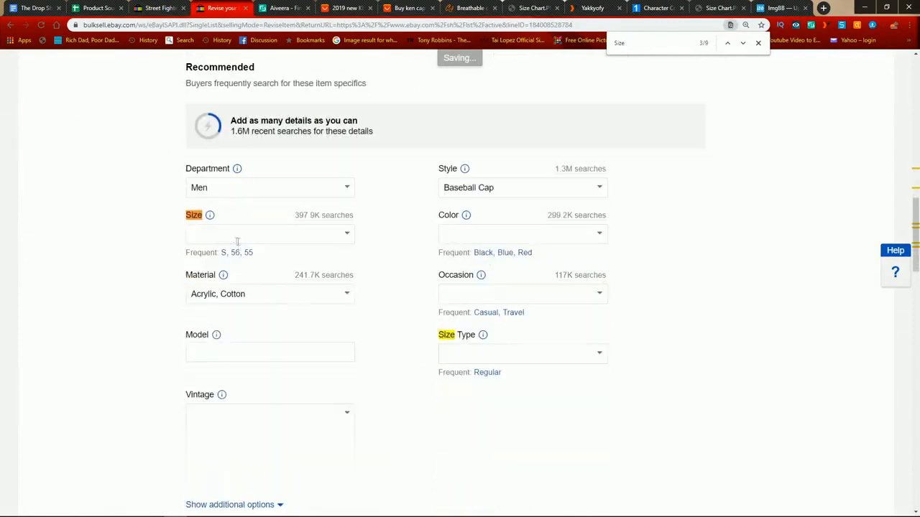
pyautogui.click(347, 235)
pyautogui.scroll(-15, 273, 350)
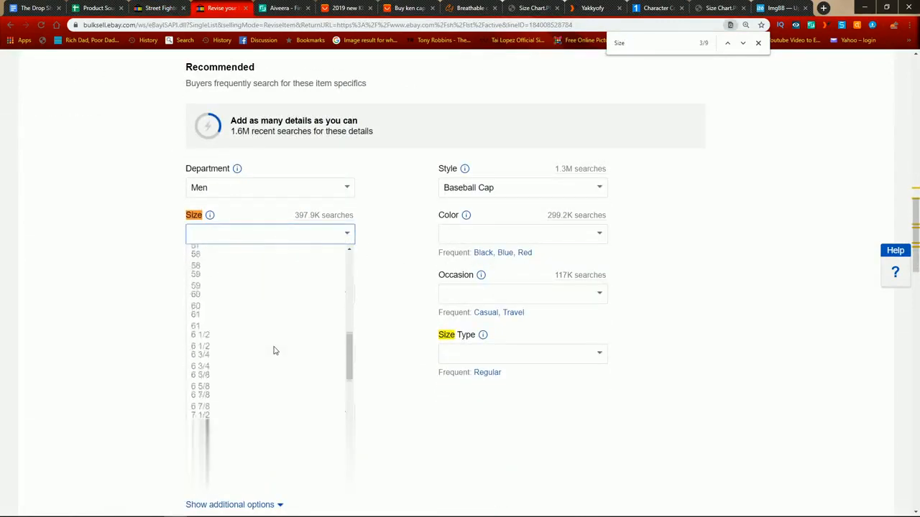
pyautogui.scroll(15, 281, 307)
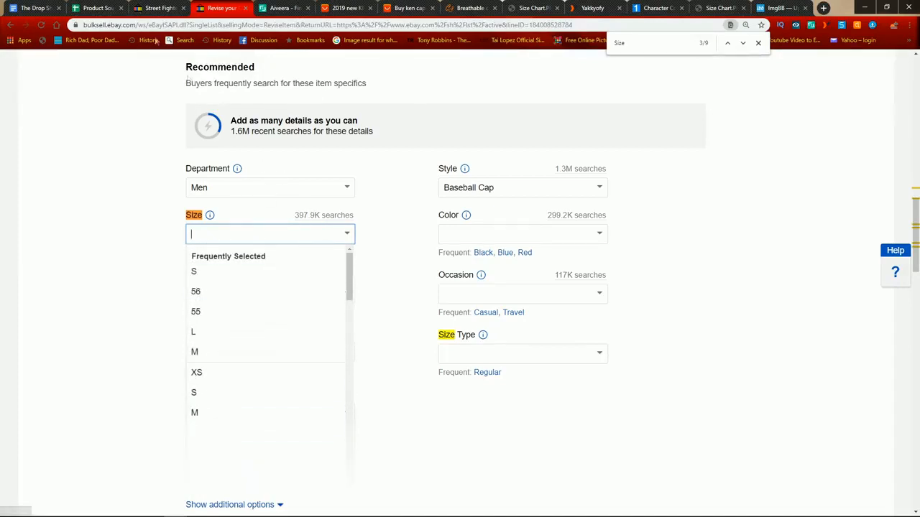
# Step: Set the cap listing's Size to "Adjustable", copied from the competitor's item specifics
pyautogui.hotkey('ctrl', 'shift', 'Tab')
pyautogui.doubleClick(525, 316)
pyautogui.hotkey('ctrl', 'c')
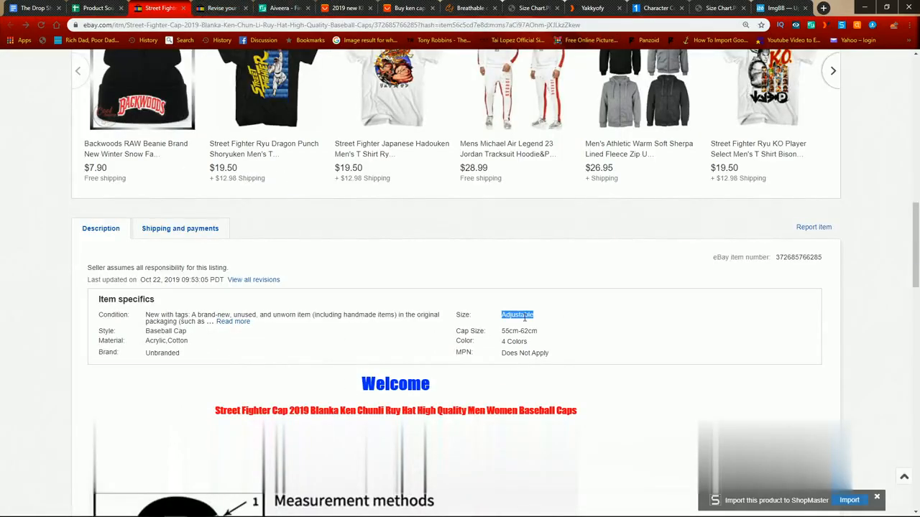
pyautogui.click(237, 4)
pyautogui.hotkey('ctrl', 'v')
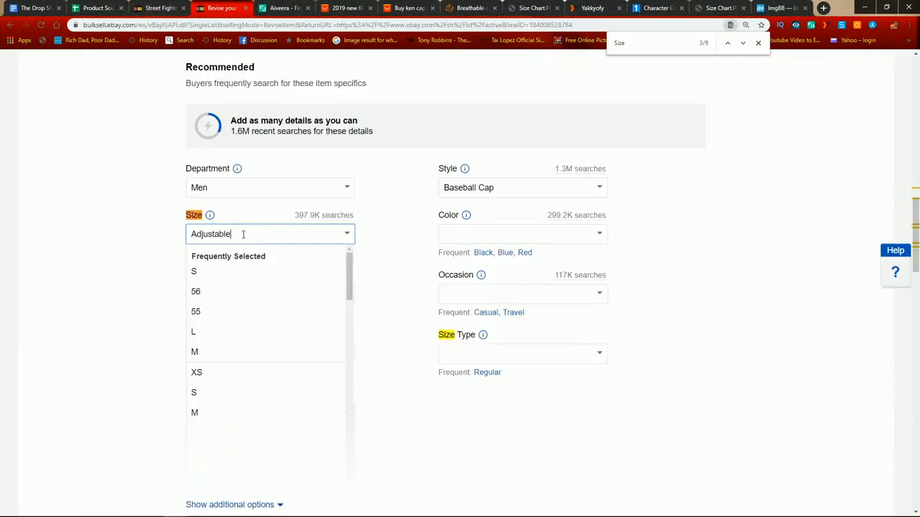
# Step: Search the cap listing for "Size", copied from the competitor's "Cap Size" label, to look for a matching field
pyautogui.click(161, 8)
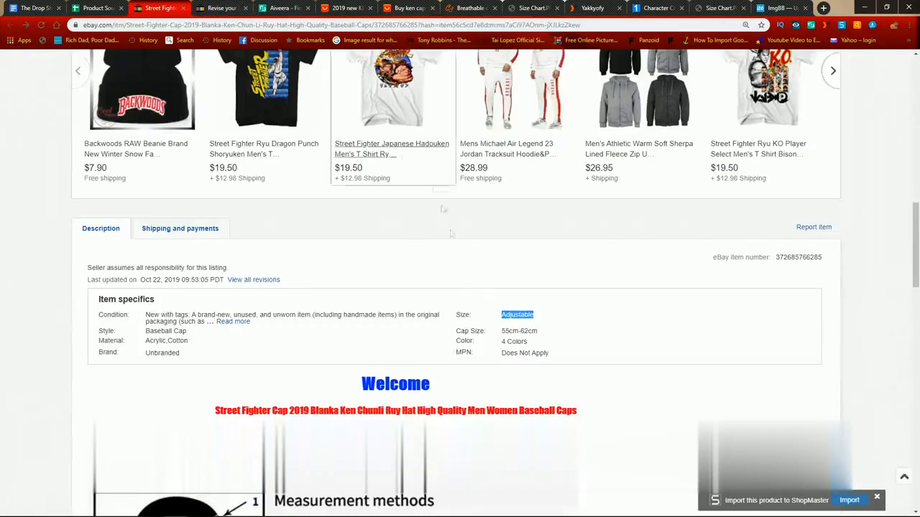
pyautogui.doubleClick(476, 331)
pyautogui.hotkey('ctrl', 'c')
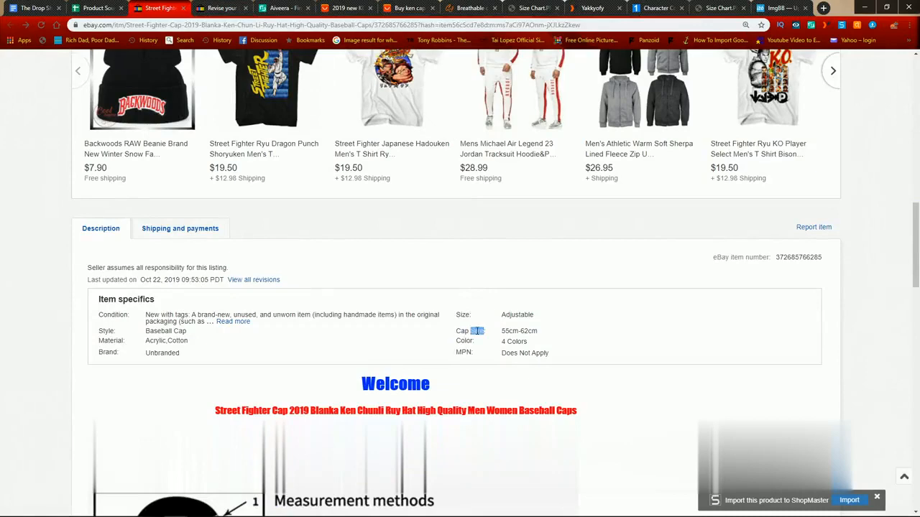
pyautogui.click(217, 3)
pyautogui.hotkey('ctrl', 'f')
pyautogui.hotkey('ctrl', 'v')
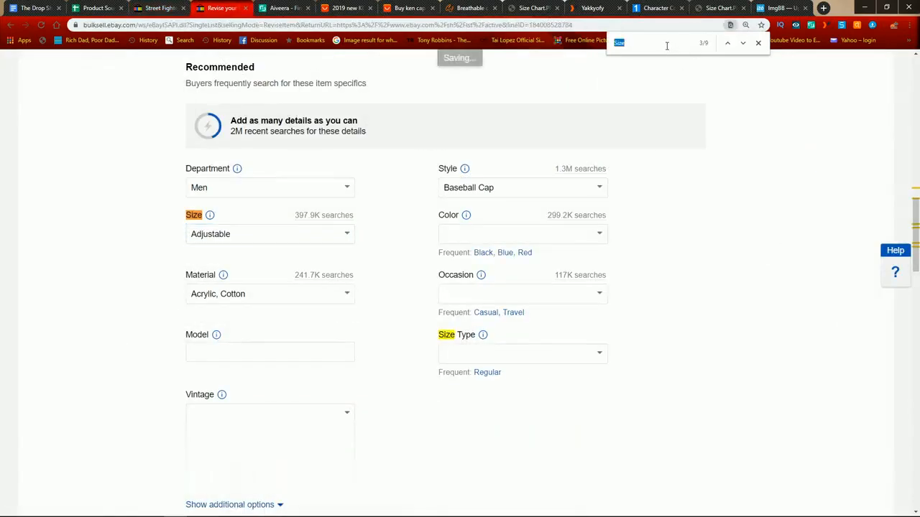
pyautogui.scroll(-1, 494, 345)
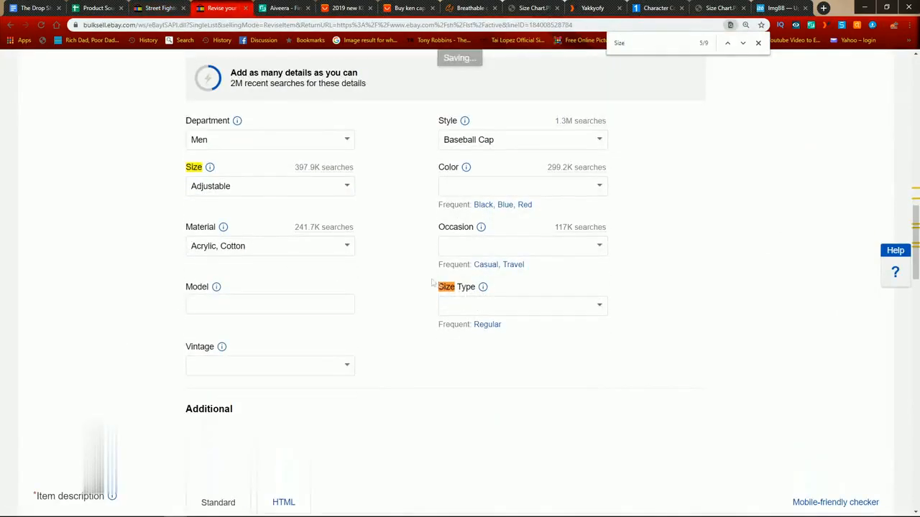
pyautogui.click(743, 43)
# Step: Copy the competitor's full "Cap Size" label and enter it as the name of a custom item specific in the cap listing
pyautogui.click(144, 6)
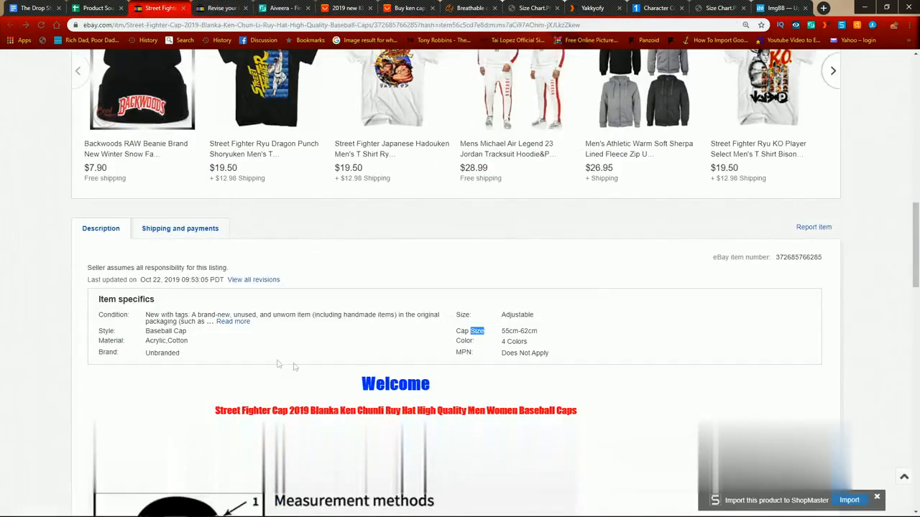
pyautogui.moveTo(457, 329); pyautogui.dragTo(486, 331)
pyautogui.hotkey('ctrl', 'Tab')
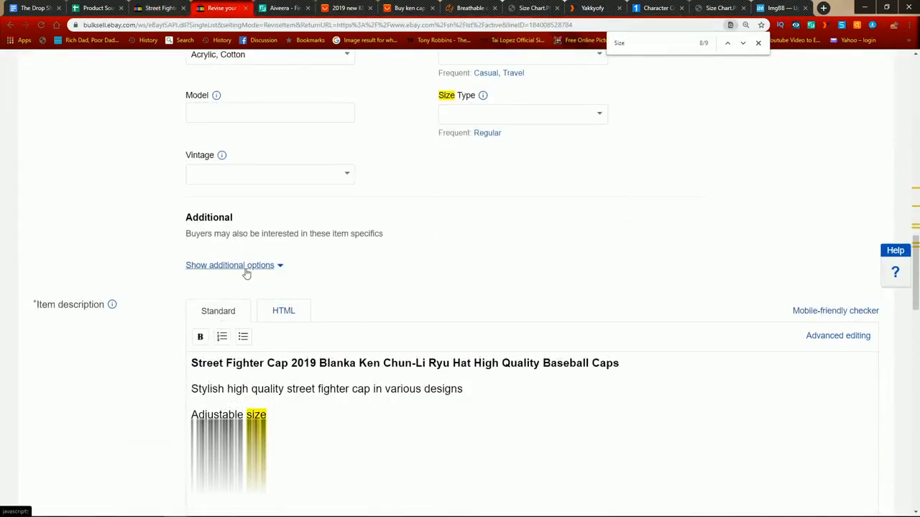
pyautogui.click(244, 270)
pyautogui.scroll(-3, 248, 272)
pyautogui.scroll(-10, 248, 273)
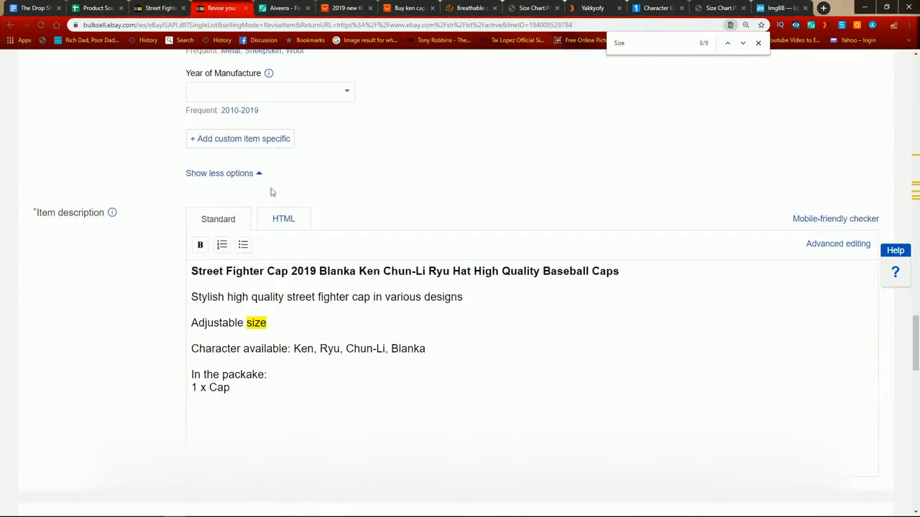
pyautogui.click(245, 141)
pyautogui.click(442, 262)
pyautogui.write('Cap Size')
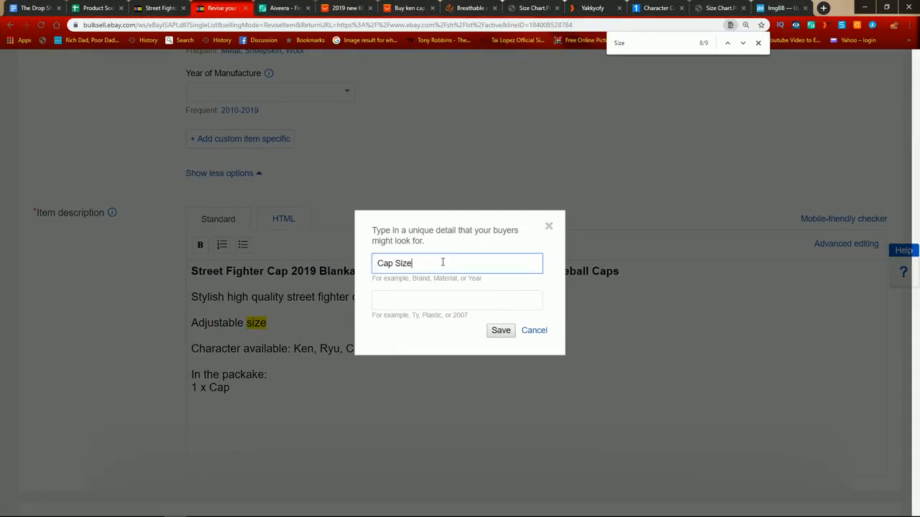
# Step: Copy the competitor's cap size "55cm-62cm" as the value of the Cap Size custom item specific, and save it
pyautogui.click(179, 7)
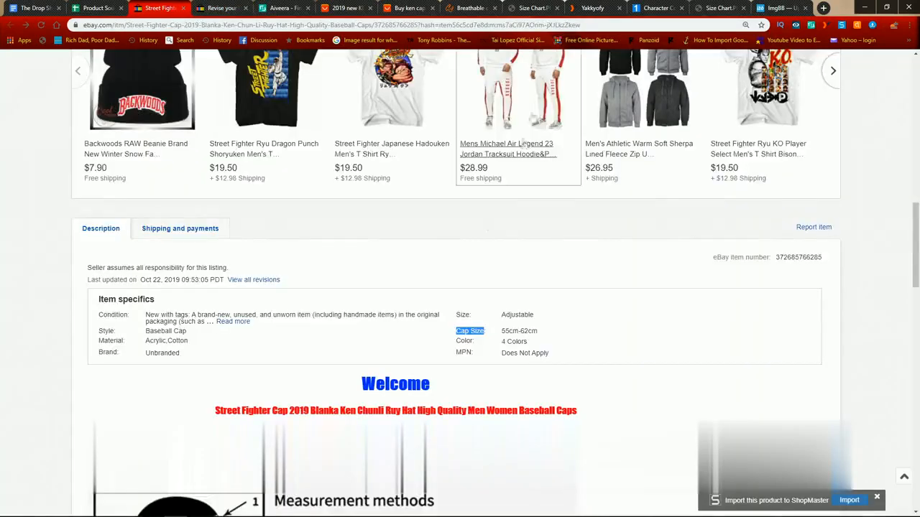
pyautogui.doubleClick(509, 330)
pyautogui.click(529, 330)
pyautogui.moveTo(535, 331); pyautogui.dragTo(504, 332)
pyautogui.click(228, 7)
pyautogui.click(435, 302)
pyautogui.write('55cm-62cm')
pyautogui.click(501, 330)
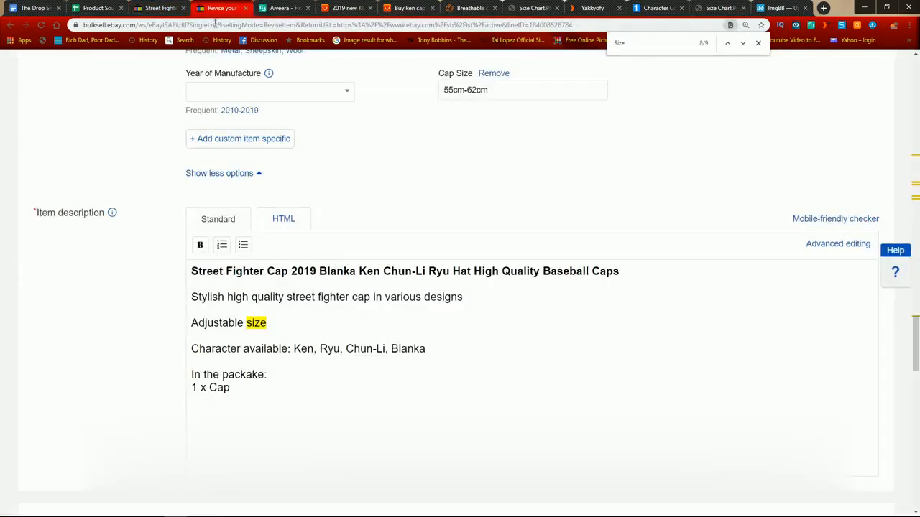
# Step: Search the cap listing for "Color", copied from the competitor's item specifics, to locate the matching field
pyautogui.hotkey('ctrl', 'shift', 'Tab')
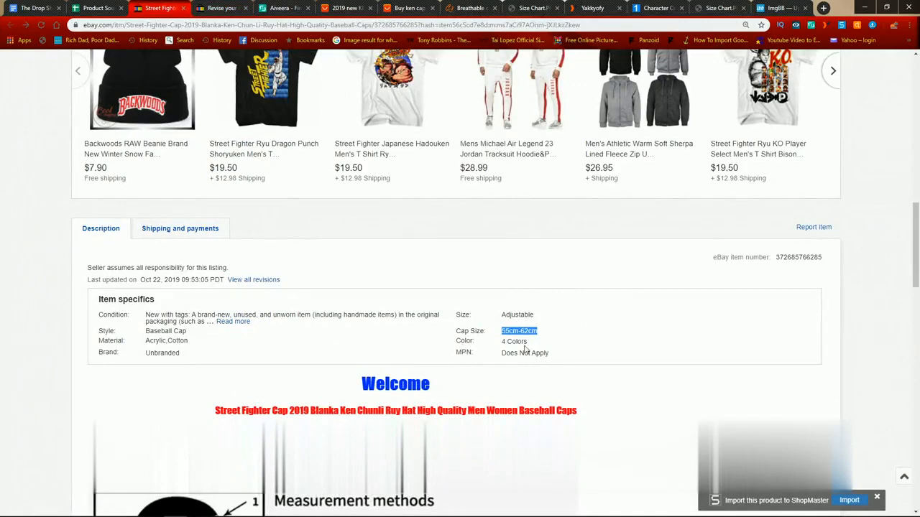
pyautogui.moveTo(470, 341); pyautogui.dragTo(455, 340)
pyautogui.hotkey('ctrl', 'c')
pyautogui.click(237, 6)
pyautogui.doubleClick(630, 49)
pyautogui.hotkey('ctrl', 'v')
pyautogui.click(743, 43)
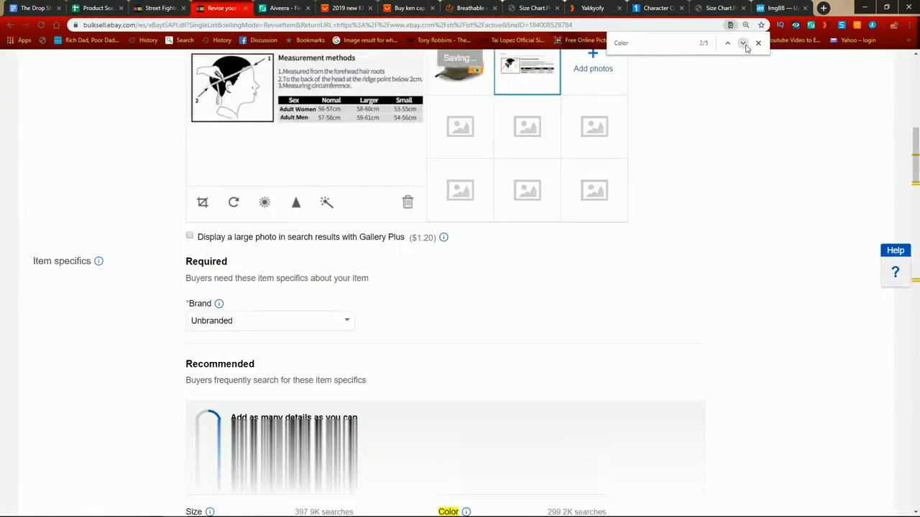
pyautogui.click(744, 44)
pyautogui.click(744, 44)
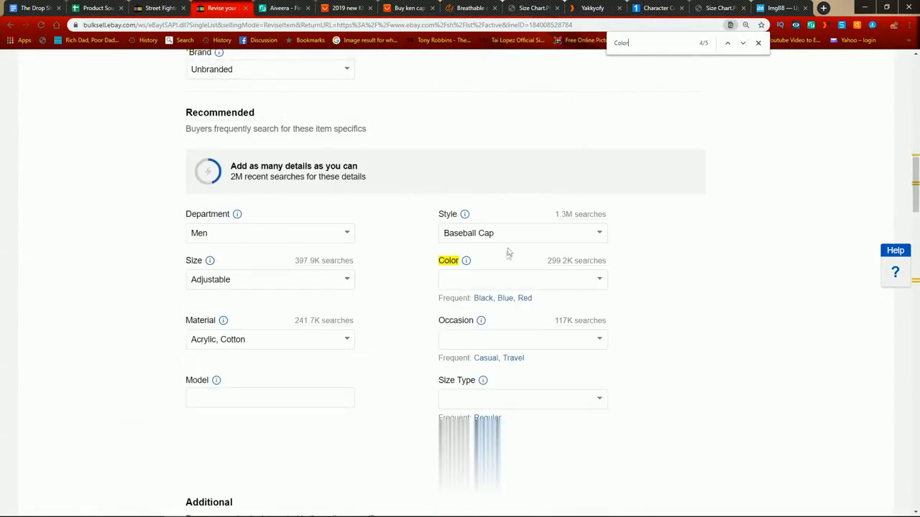
# Step: Set the cap listing's Color to "4 Colors", copied from the competitor's item specifics
pyautogui.click(160, 9)
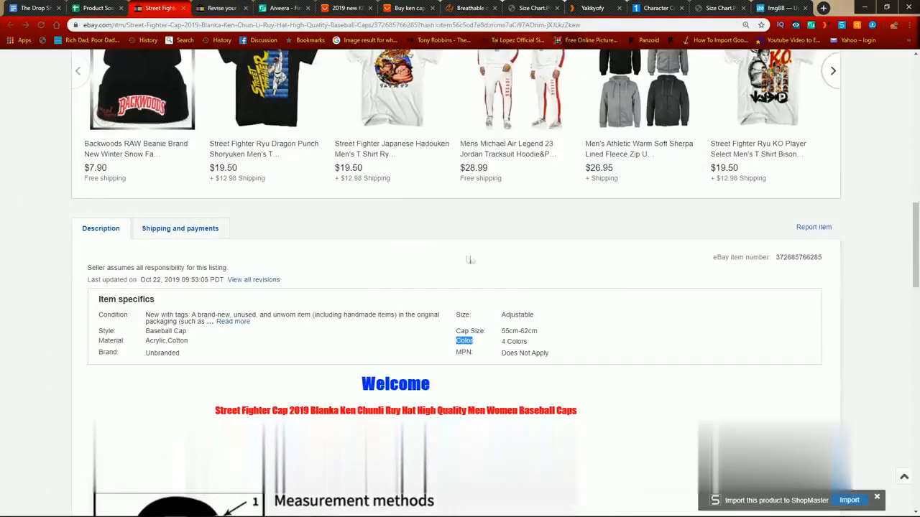
pyautogui.click(191, 5)
pyautogui.click(599, 279)
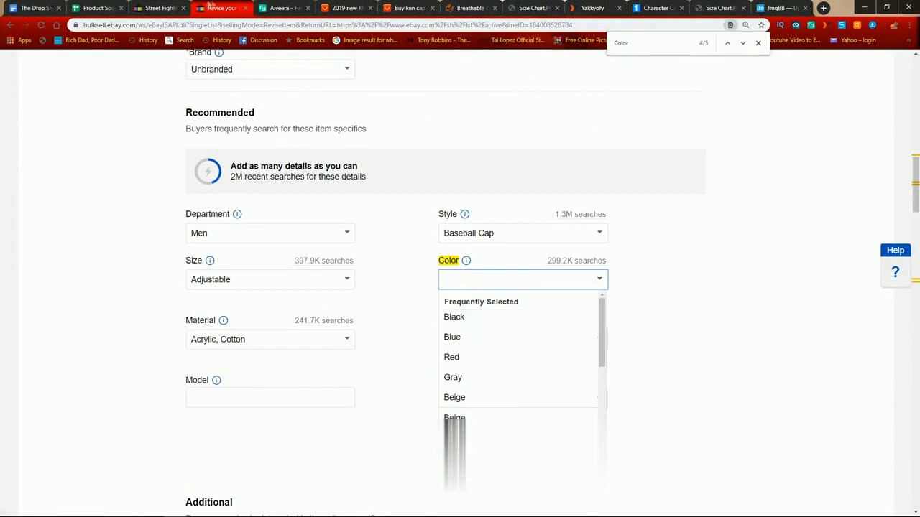
pyautogui.click(160, 9)
pyautogui.moveTo(502, 342); pyautogui.dragTo(528, 342)
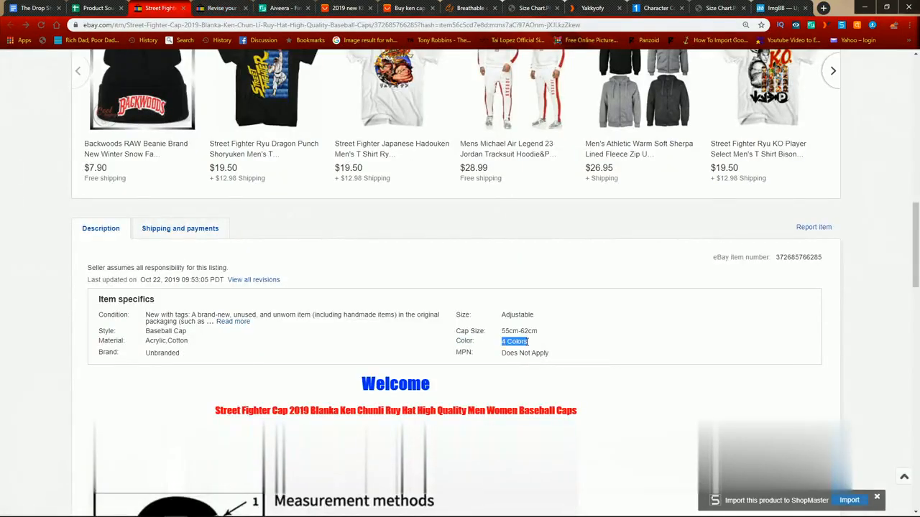
pyautogui.click(201, 6)
pyautogui.hotkey('ctrl', 'v')
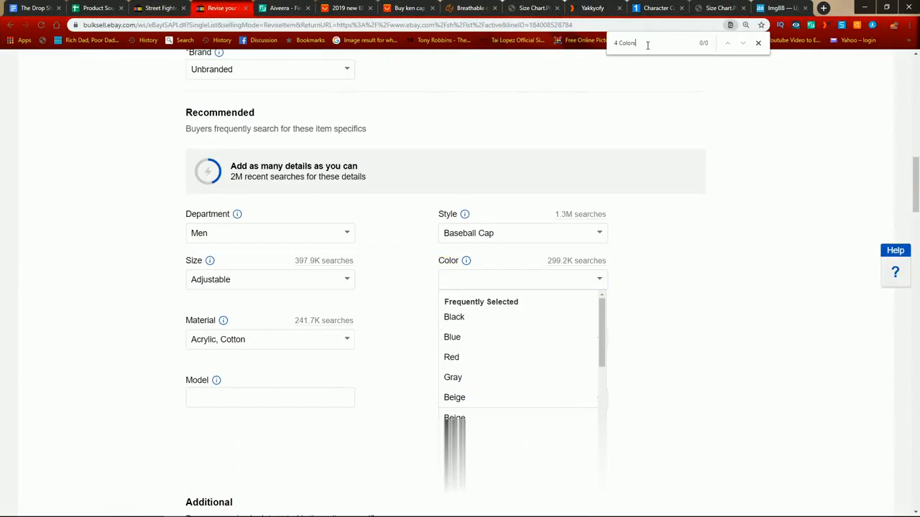
pyautogui.hotkey('ctrl', 'v')
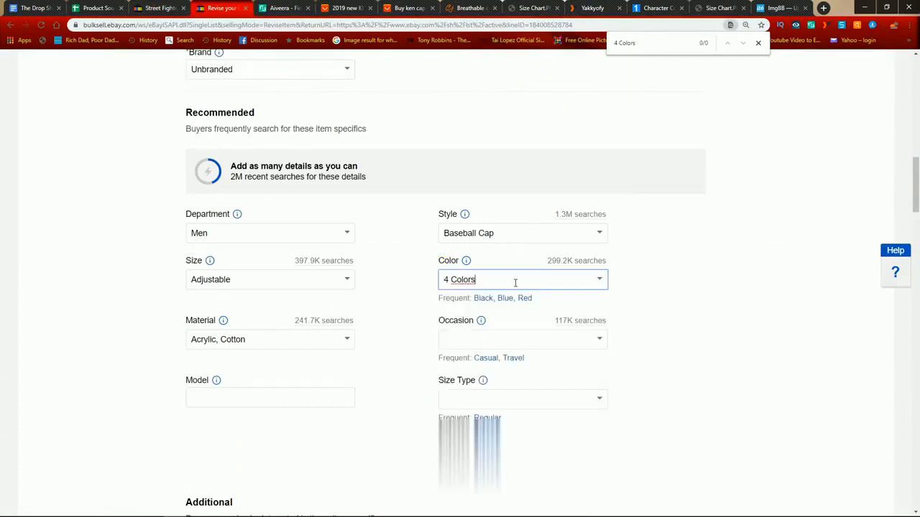
# Step: Clear the "4 Colors" entry from the cap listing's Color item specific
pyautogui.click(153, 5)
pyautogui.click(242, 7)
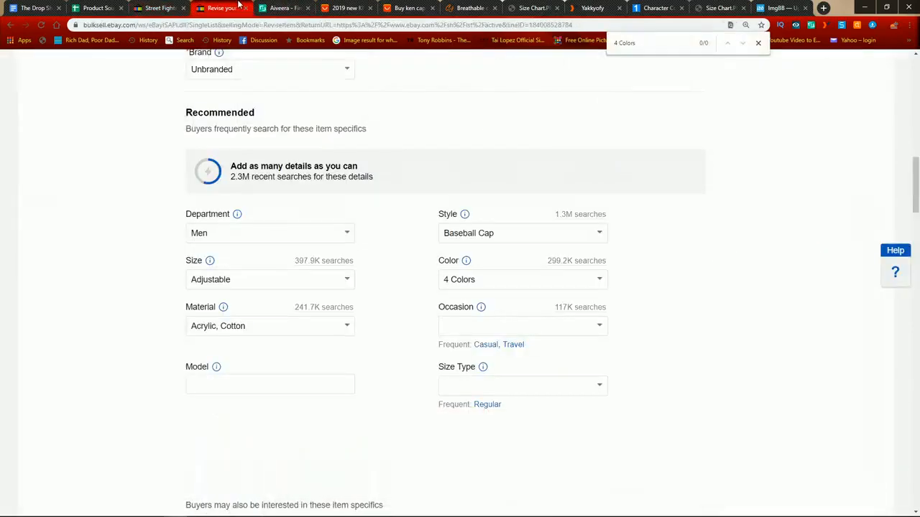
pyautogui.click(486, 280)
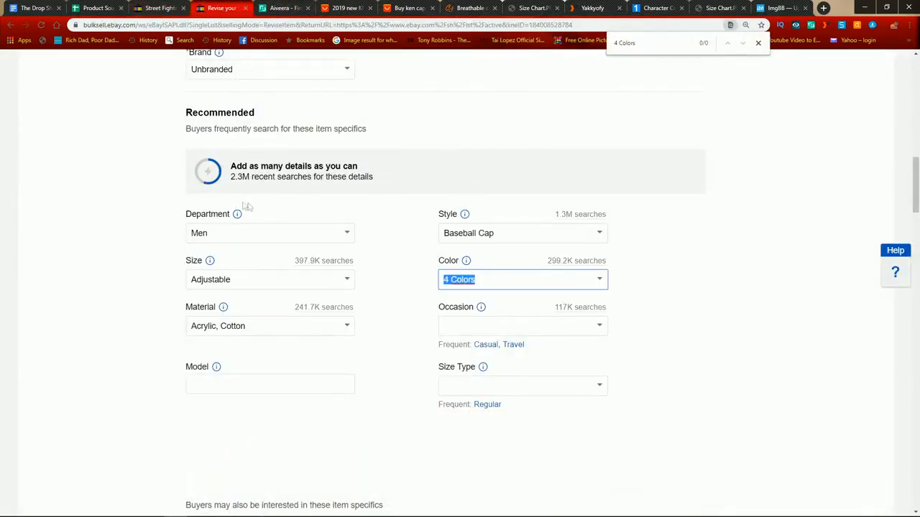
pyautogui.press('BackSpace')
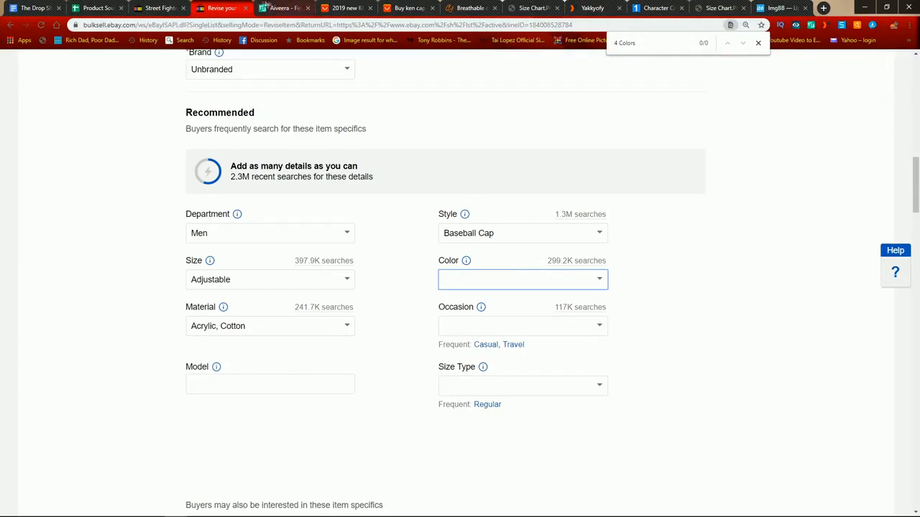
# Step: Check the competitor's cap photos and set the cap listing's Color to "Blue, Brown, Red, Green"
pyautogui.click(161, 7)
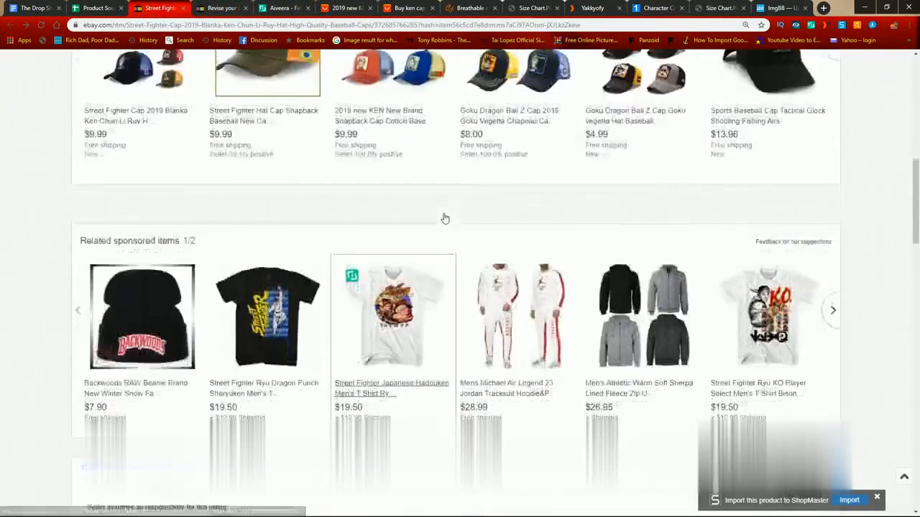
pyautogui.scroll(8, 445, 218)
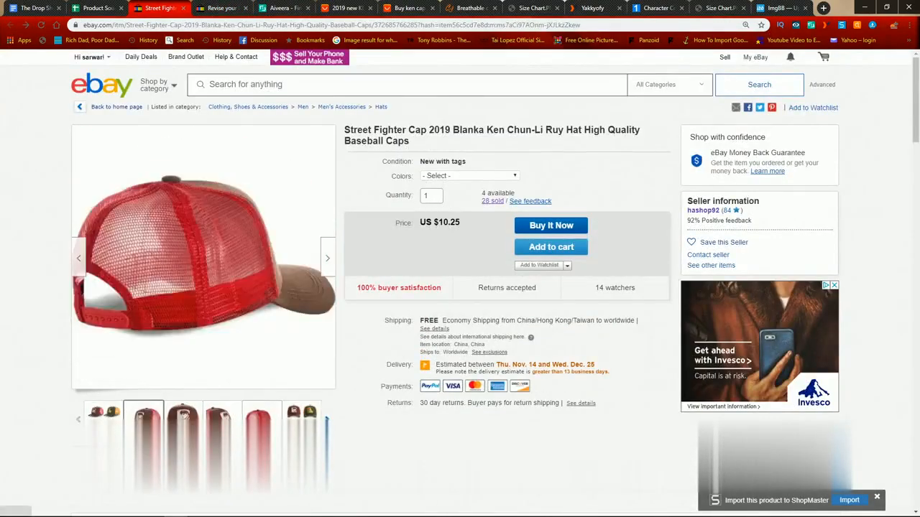
pyautogui.click(105, 8)
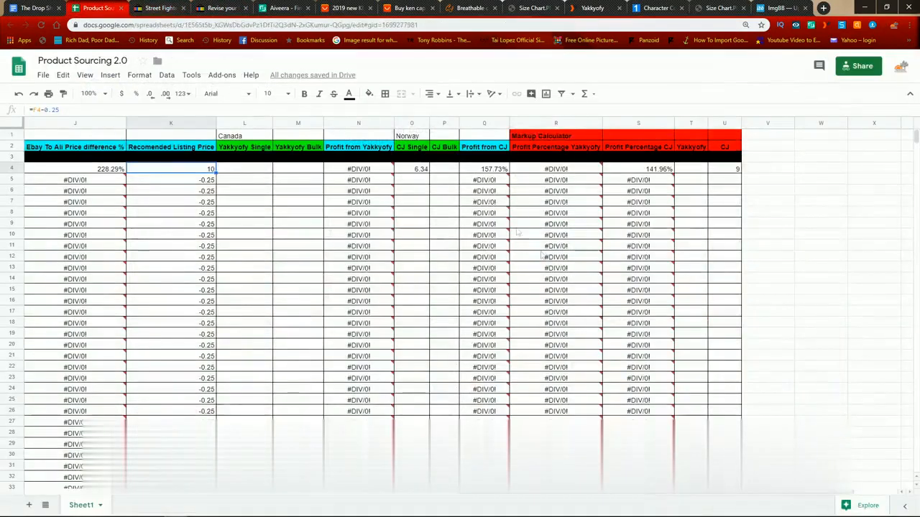
pyautogui.click(223, 7)
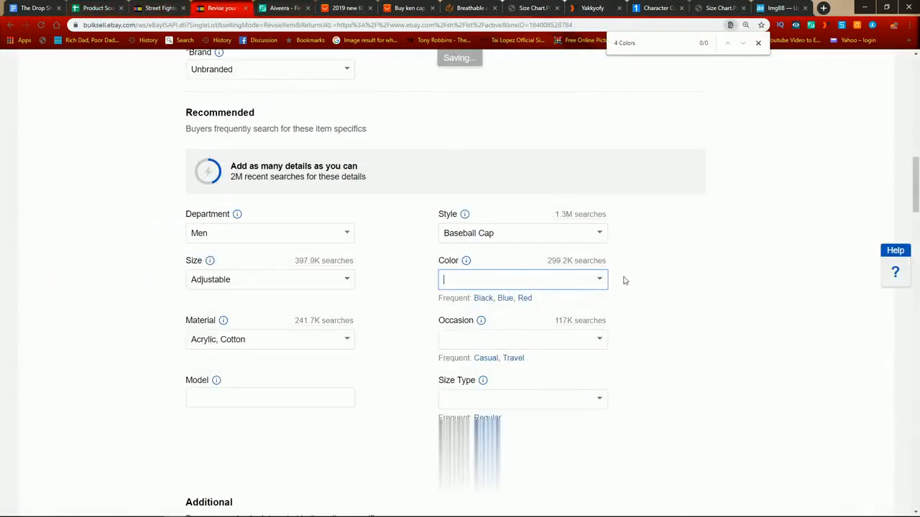
pyautogui.click(599, 279)
pyautogui.click(485, 334)
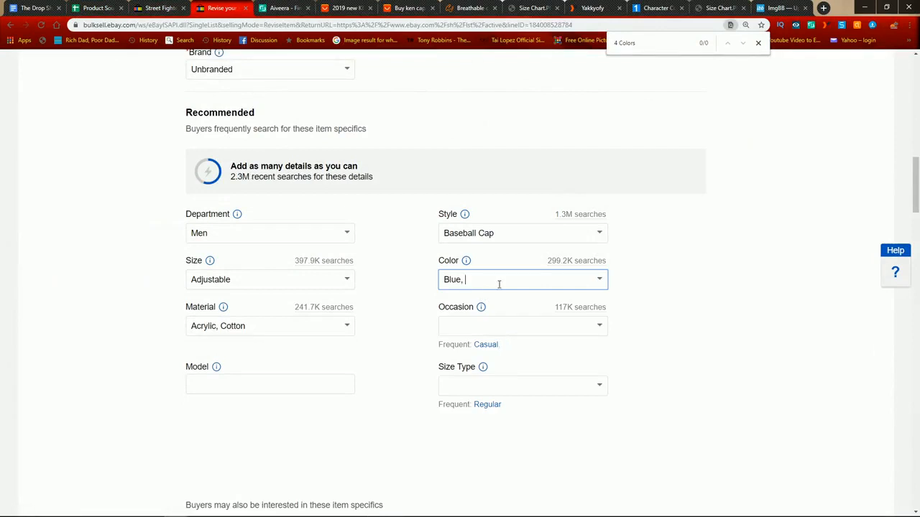
pyautogui.write('Re')
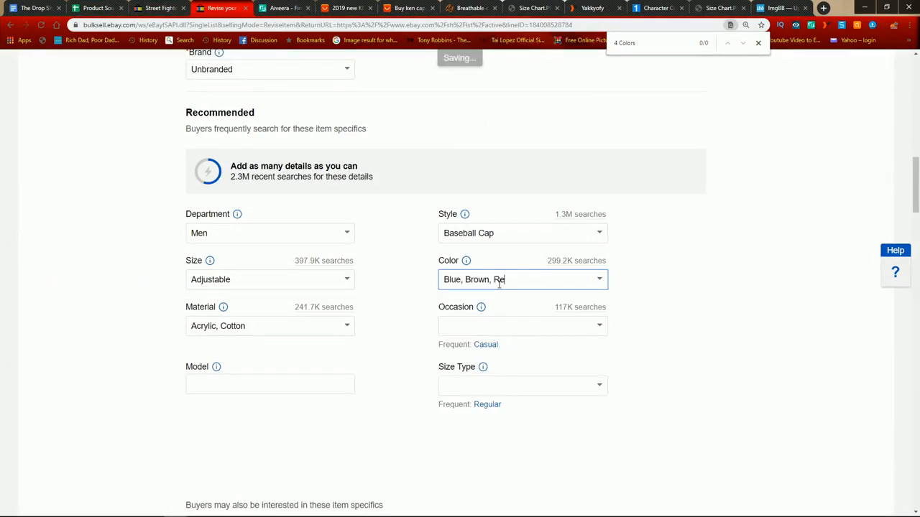
pyautogui.write('d, Green')
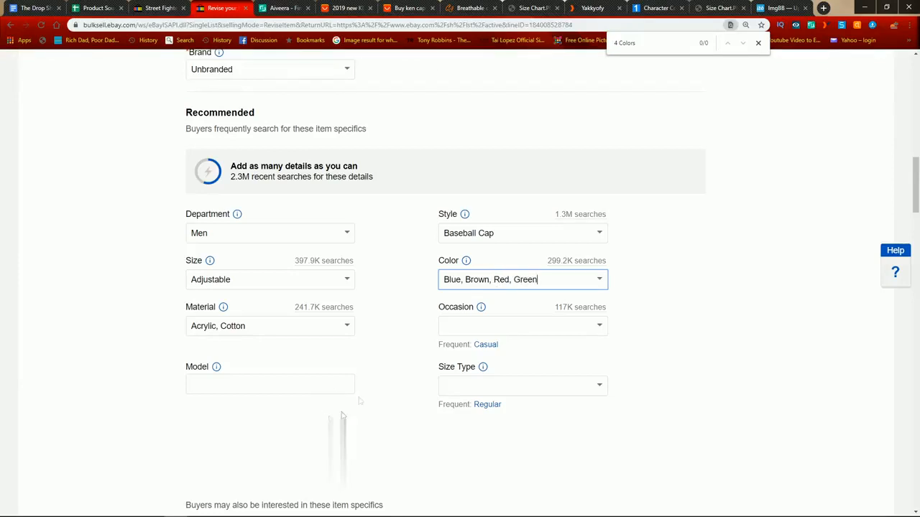
# Step: Copy the "MPN" label from the competitor's item specifics and search the cap listing for it
pyautogui.click(165, 7)
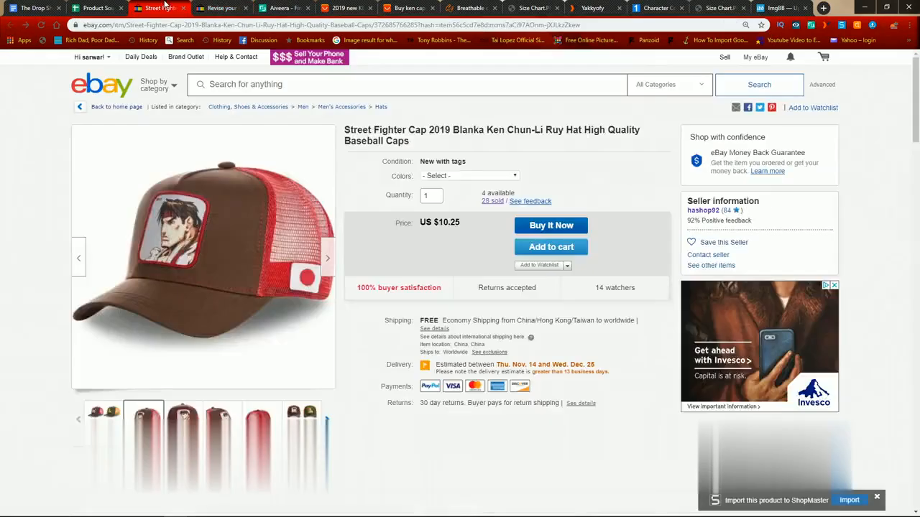
pyautogui.scroll(-8, 494, 239)
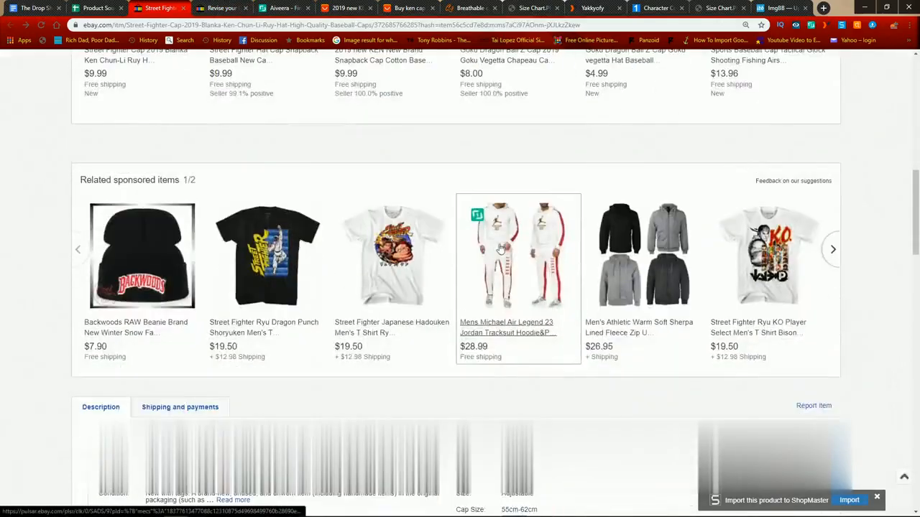
pyautogui.scroll(10, 498, 215)
pyautogui.scroll(-12, 498, 213)
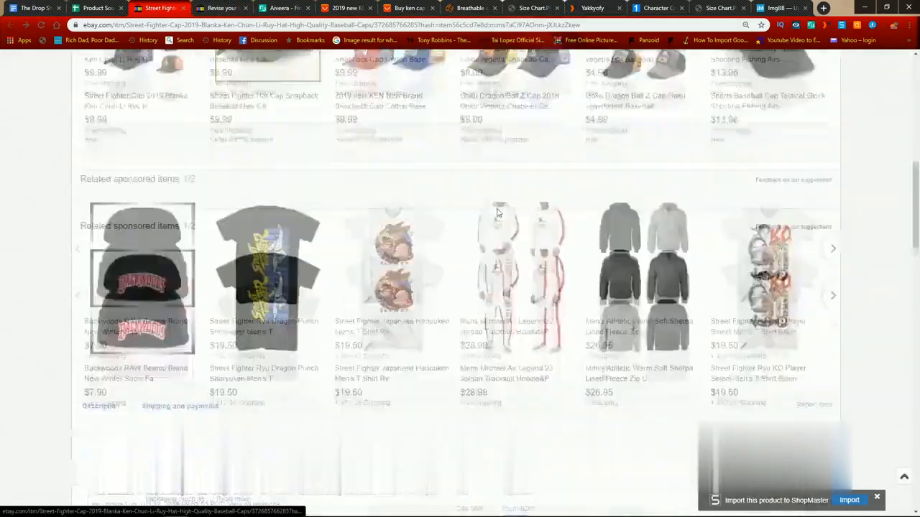
pyautogui.doubleClick(464, 100)
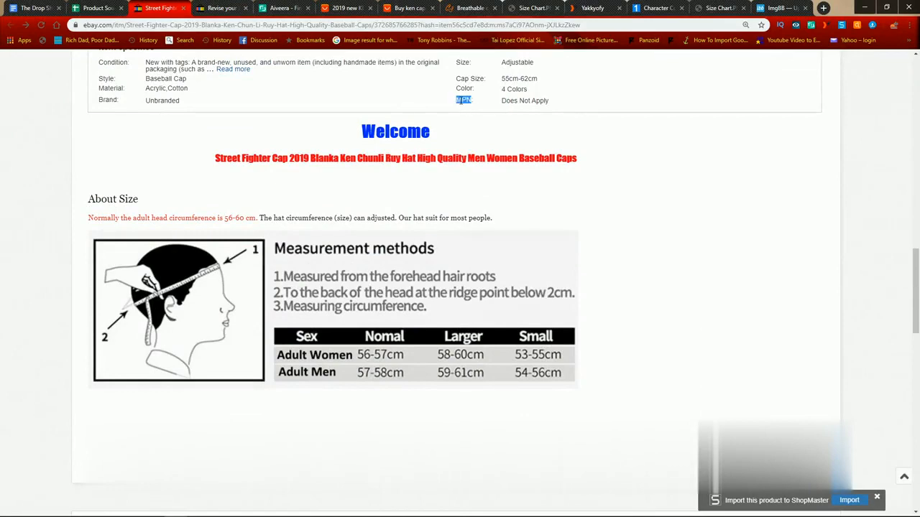
pyautogui.click(221, 8)
pyautogui.hotkey('ctrl', 'f')
pyautogui.hotkey('ctrl', 'v')
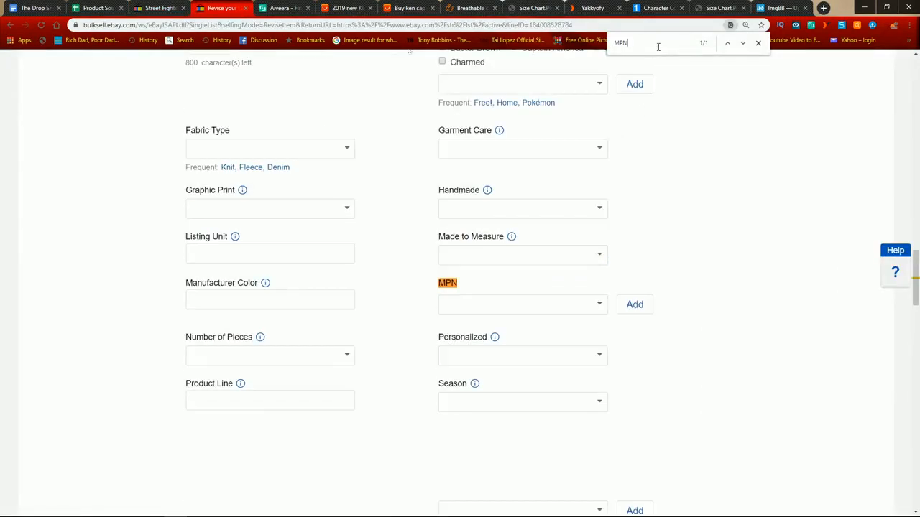
# Step: Enter "Does Not Apply" as the cap listing's MPN, matching the competitor's item specifics
pyautogui.click(599, 304)
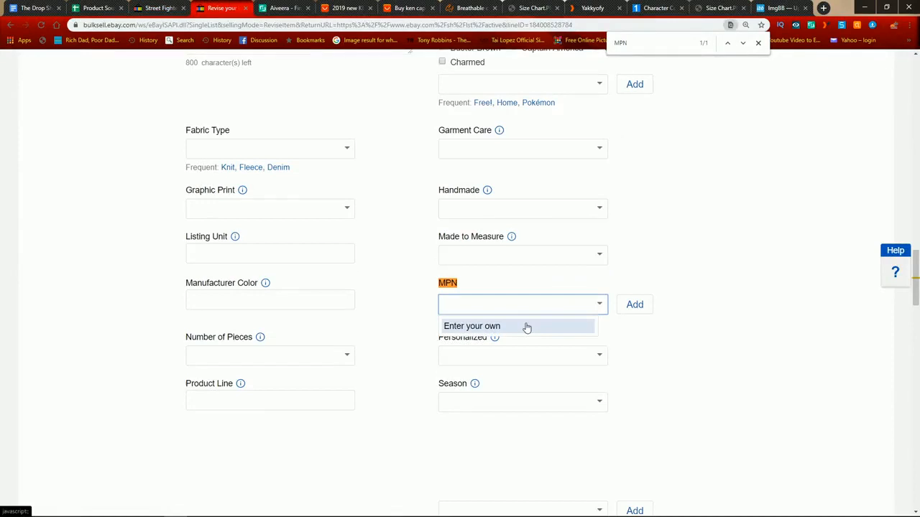
pyautogui.write('D')
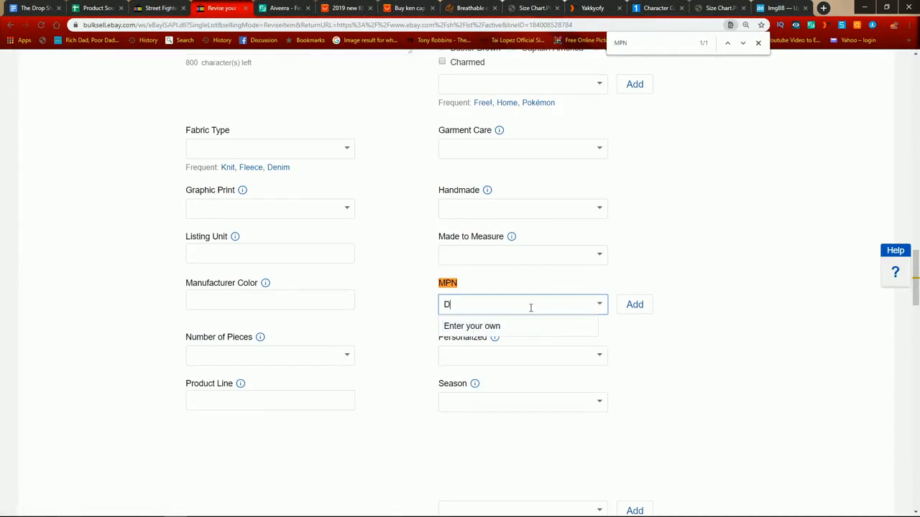
pyautogui.write('oes')
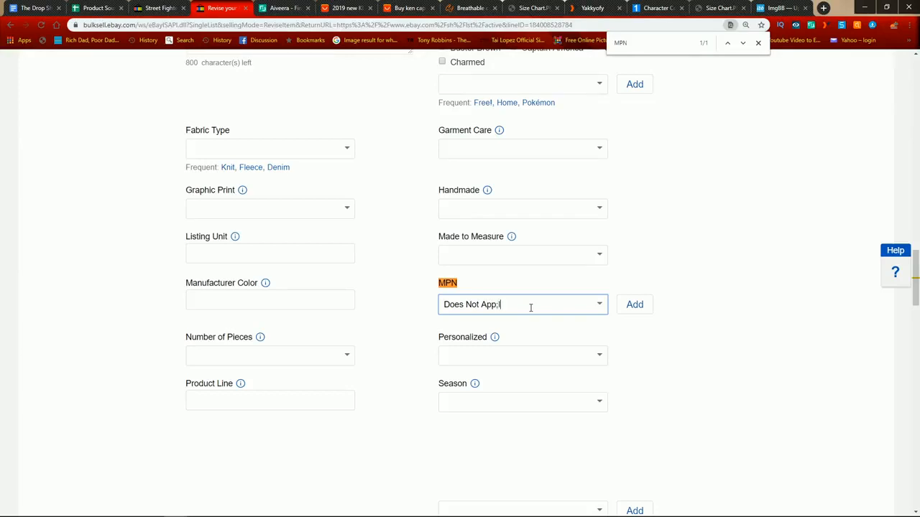
pyautogui.write('Not Appl')
# Step: Set the cap listing's Occasion to Casual and its Model to "Does Not Apply"
pyautogui.scroll(11, 535, 213)
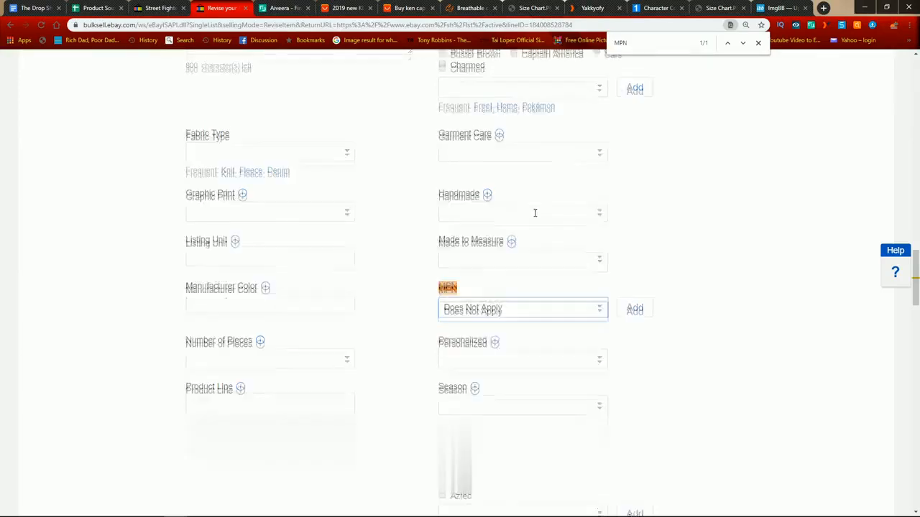
pyautogui.scroll(-3, 454, 279)
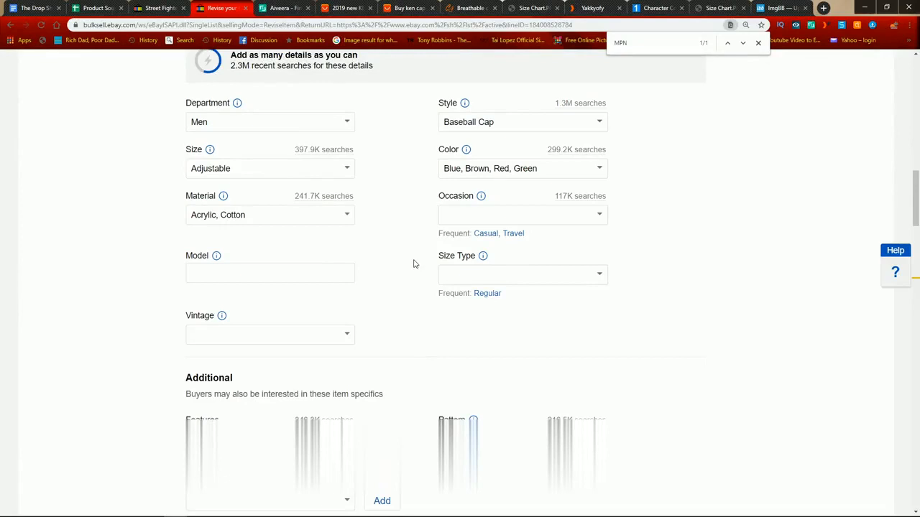
pyautogui.click(600, 214)
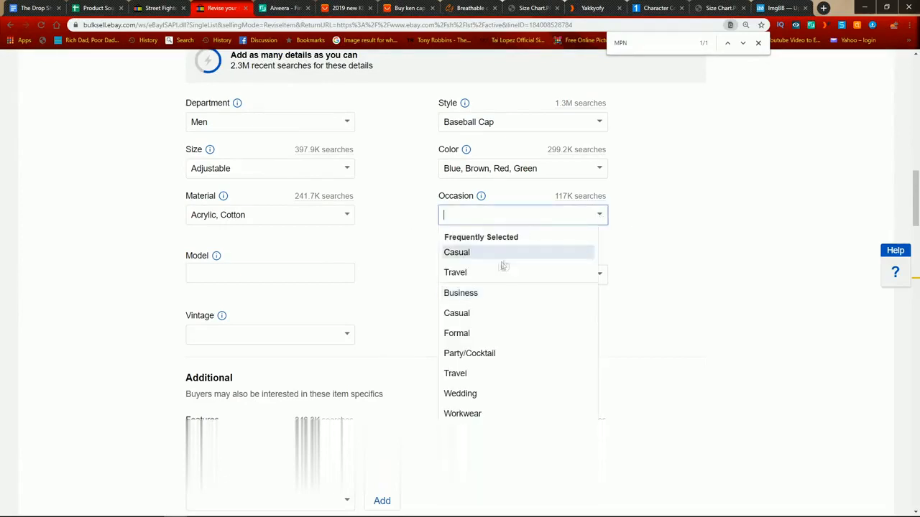
pyautogui.click(468, 252)
pyautogui.scroll(-1, 256, 269)
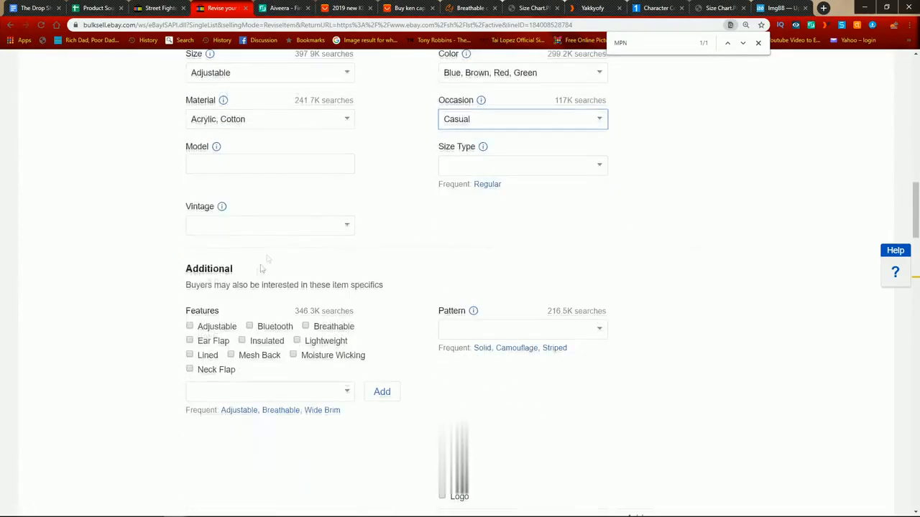
pyautogui.click(261, 164)
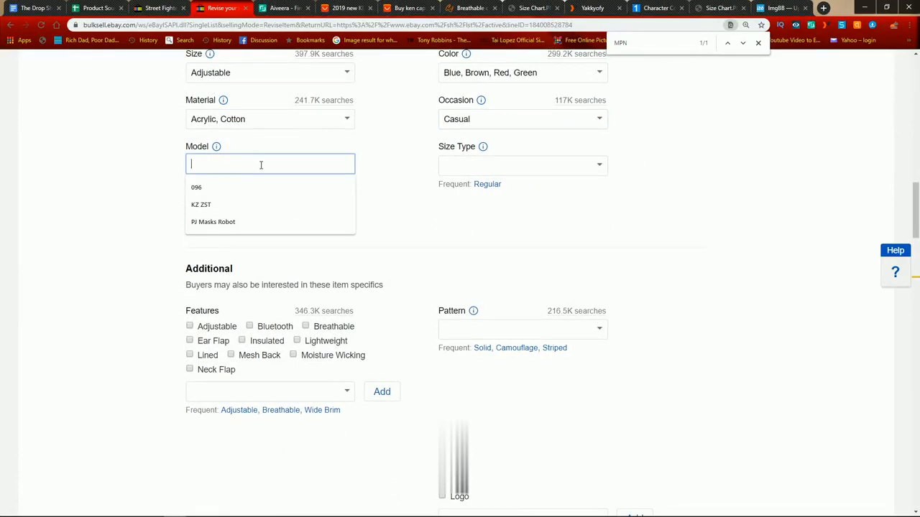
pyautogui.write('Does No')
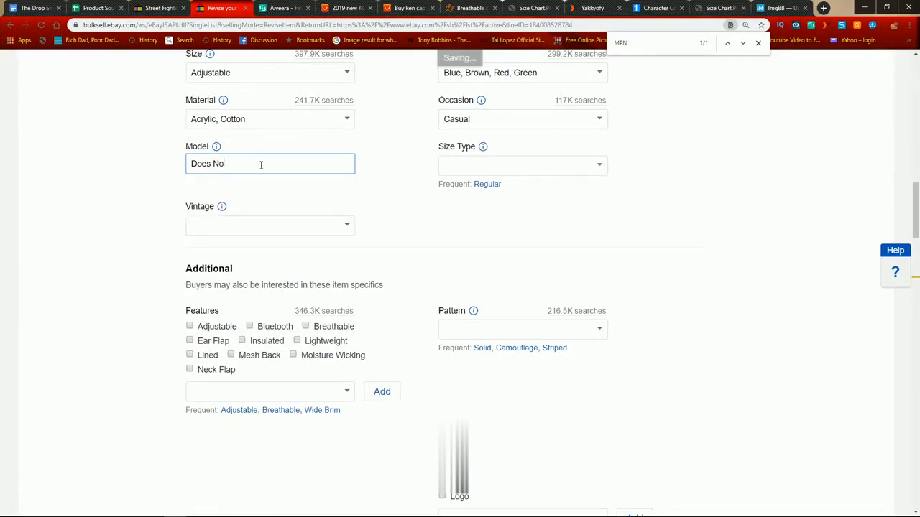
pyautogui.write('t Applyu')
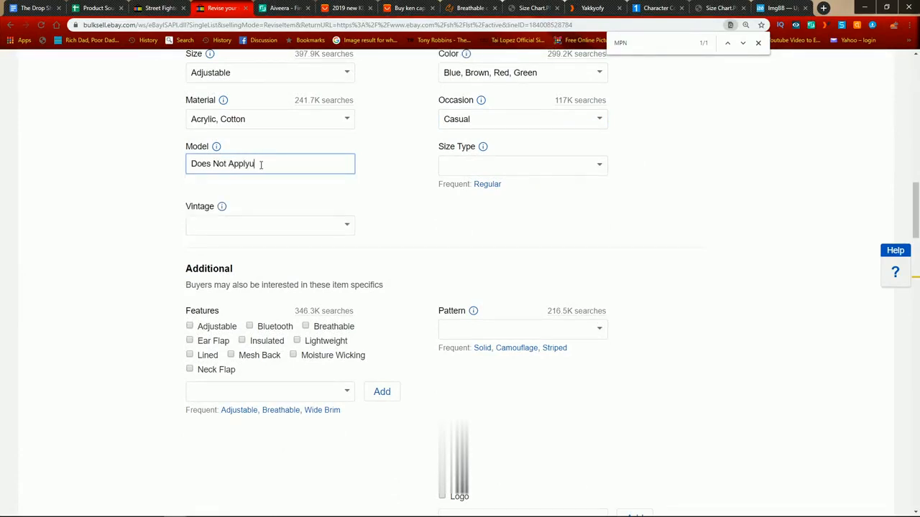
# Step: Set the cap listing's Size Type to Regular and Vintage to No
pyautogui.click(599, 165)
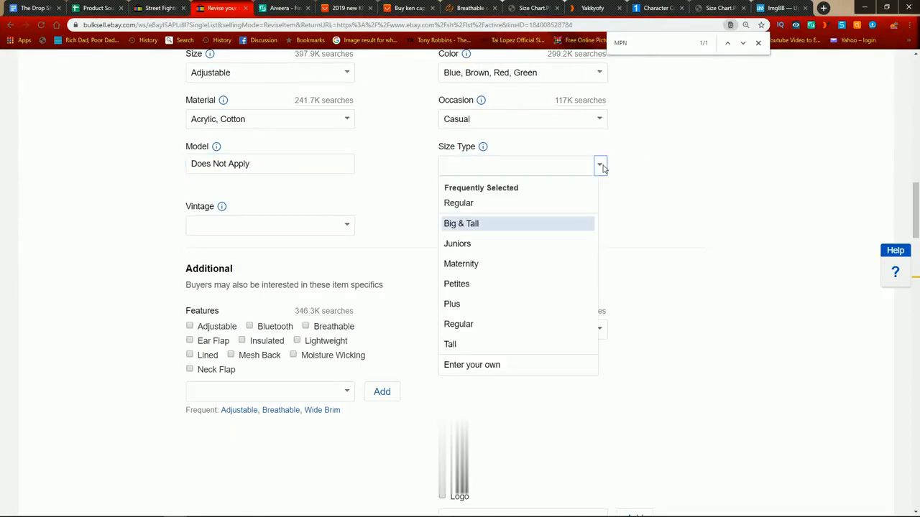
pyautogui.click(512, 205)
pyautogui.click(348, 214)
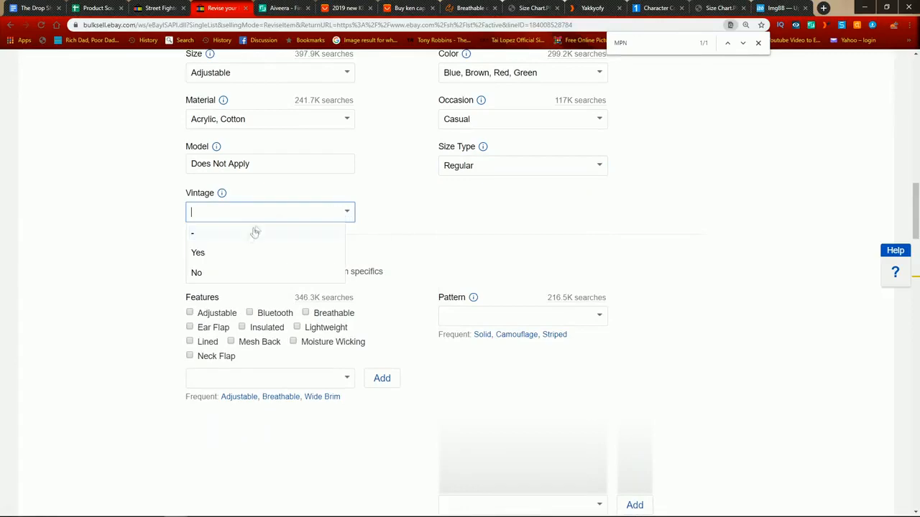
pyautogui.click(226, 271)
# Step: Mark Adjustable under the cap listing's Features and set its Pattern to Solid
pyautogui.scroll(-3, 204, 112)
pyautogui.scroll(1, 204, 112)
pyautogui.click(189, 169)
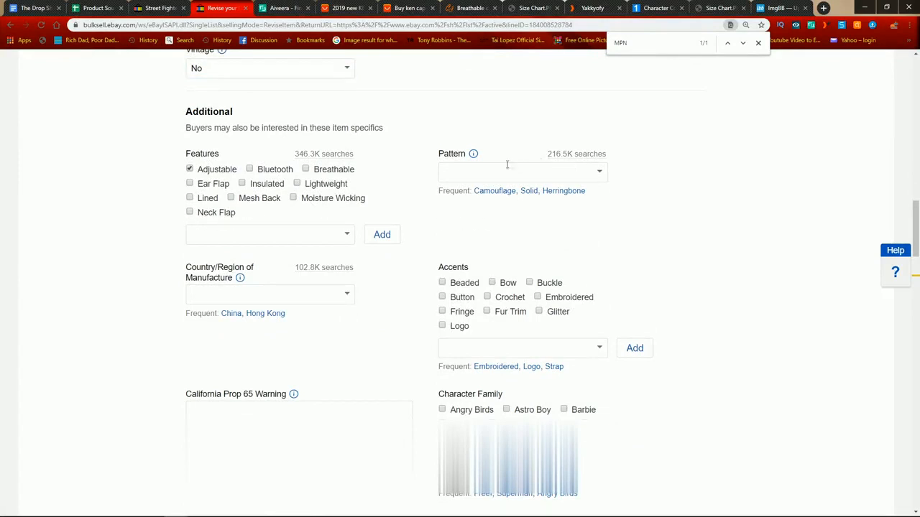
pyautogui.click(598, 171)
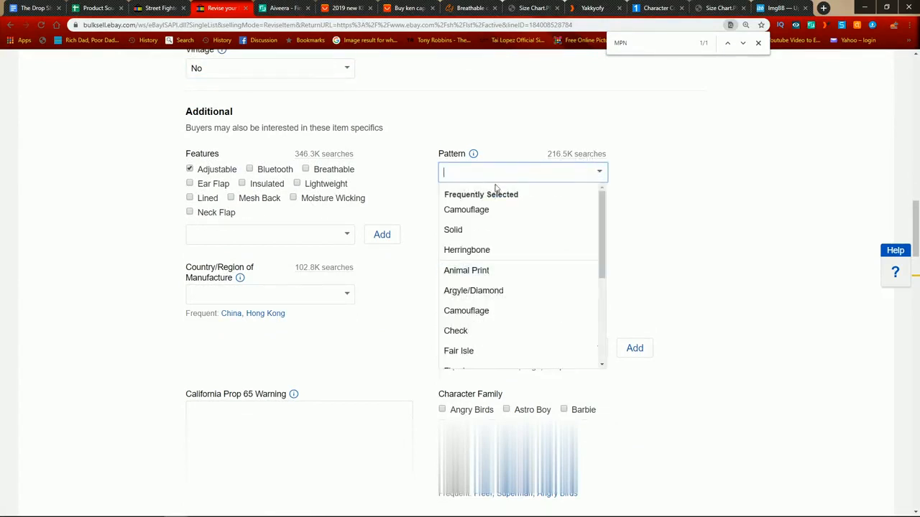
pyautogui.click(476, 232)
# Step: Set the cap listing's Country/Region of Manufacture to China
pyautogui.scroll(-1, 460, 212)
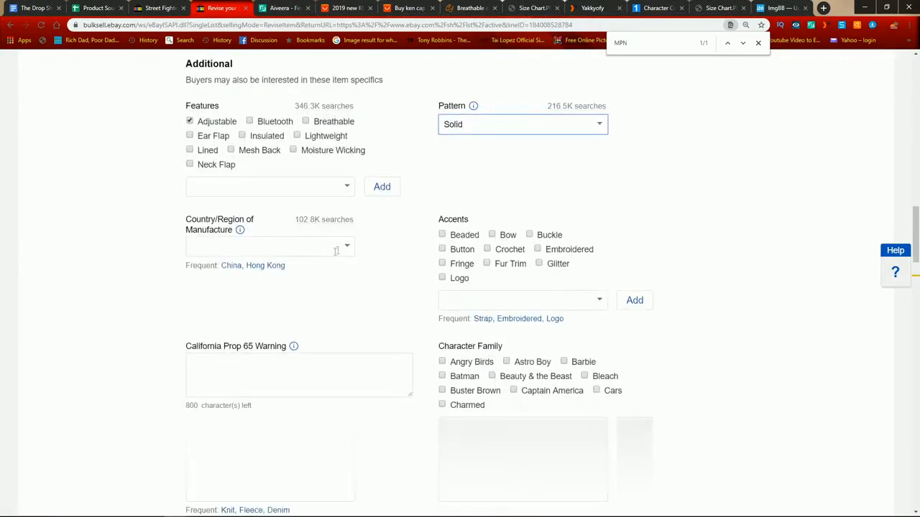
pyautogui.click(335, 250)
pyautogui.click(224, 284)
# Step: Check the competitor's cap photo for its accents and mark Embroidered under the cap listing's Accents
pyautogui.scroll(-2, 386, 244)
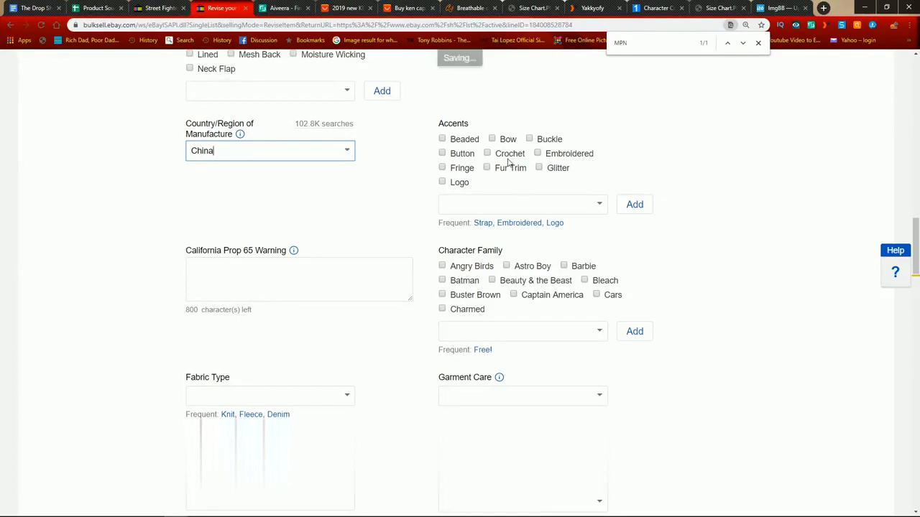
pyautogui.click(165, 8)
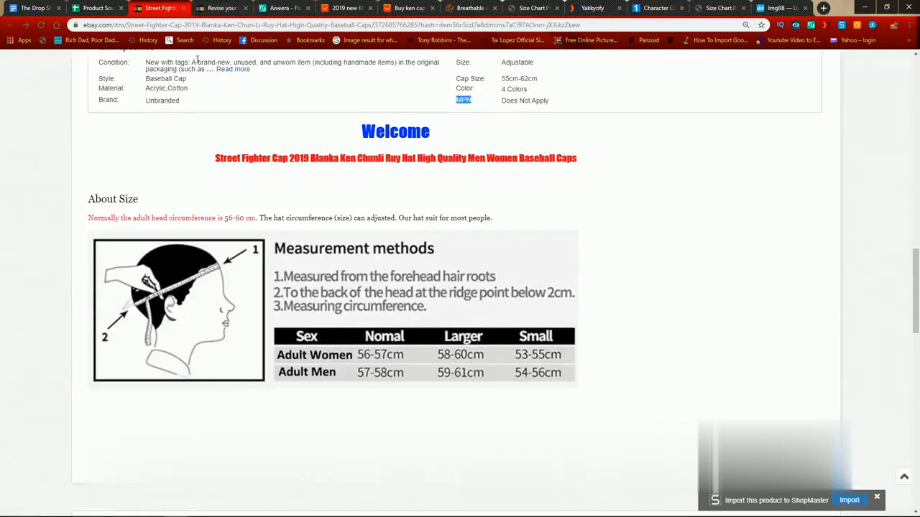
pyautogui.scroll(10, 253, 122)
pyautogui.scroll(3, 253, 122)
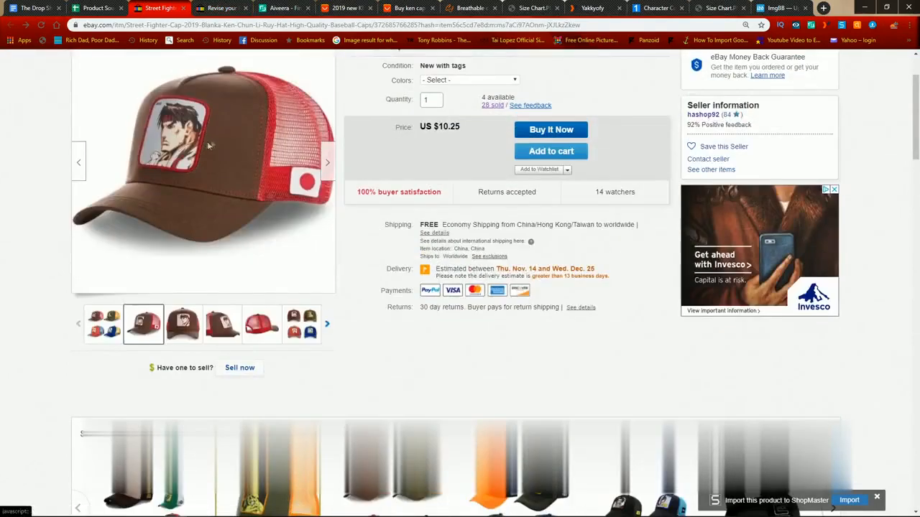
pyautogui.click(219, 8)
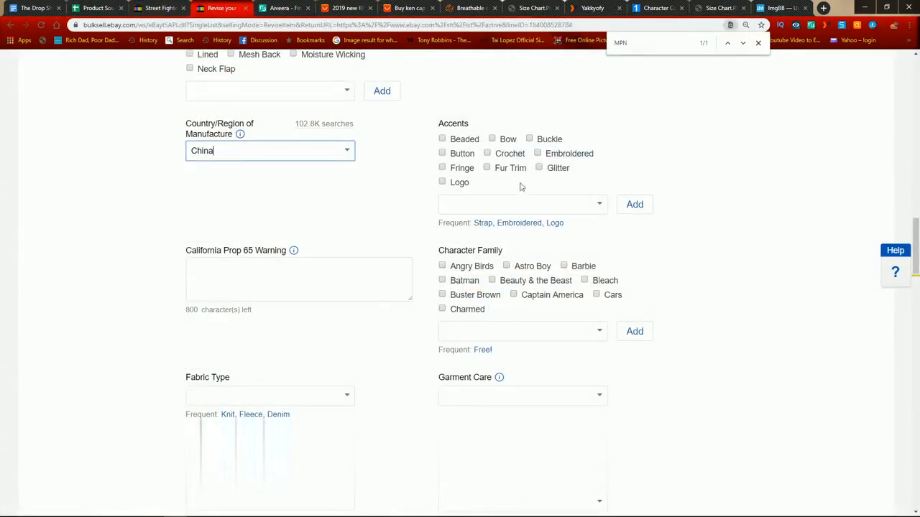
pyautogui.click(537, 154)
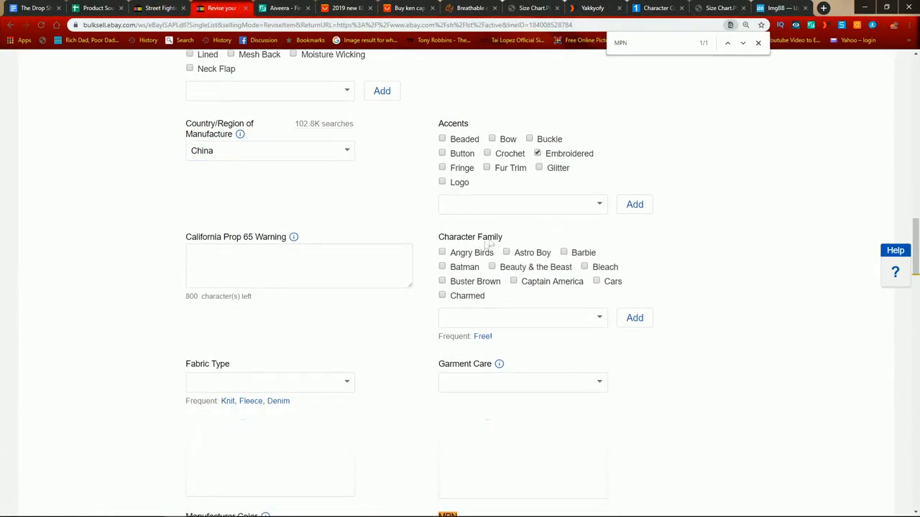
# Step: Add "Street Fighter" as a custom Character Family value in the cap listing's item specifics
pyautogui.click(603, 324)
pyautogui.scroll(-10, 524, 363)
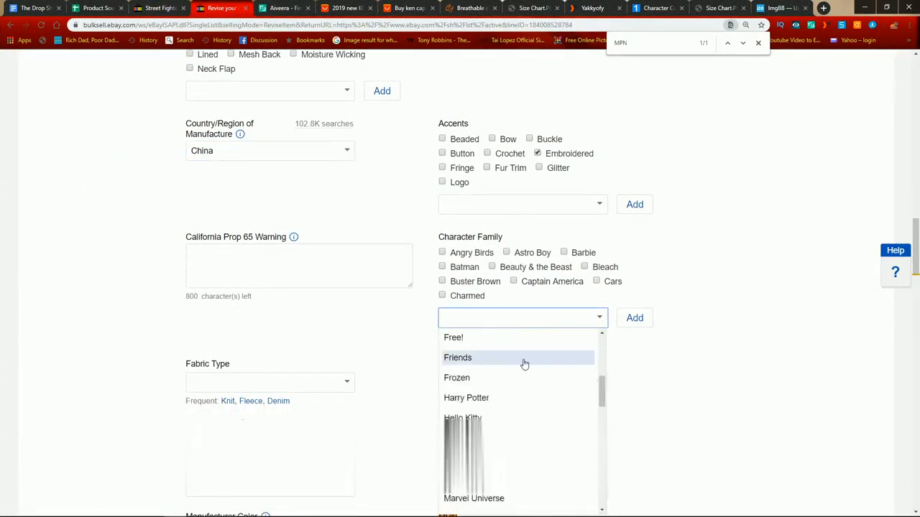
pyautogui.scroll(-4, 503, 406)
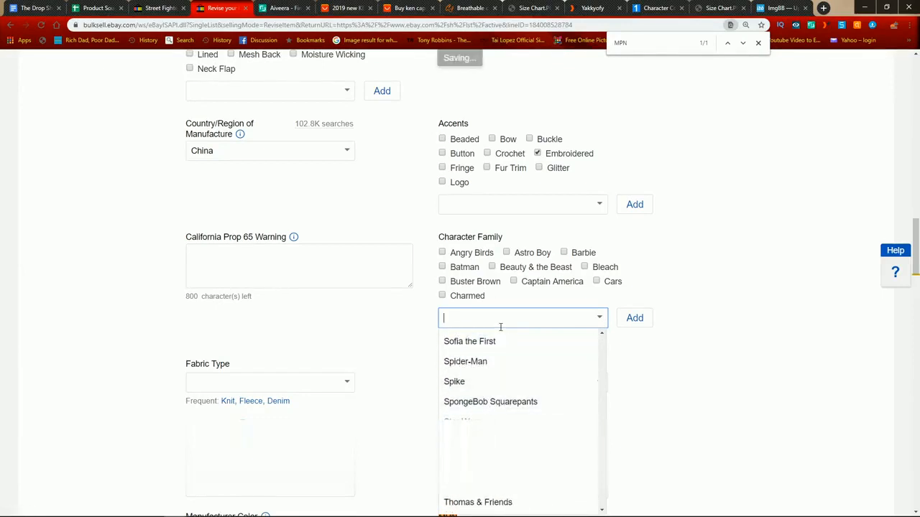
pyautogui.write('Streer')
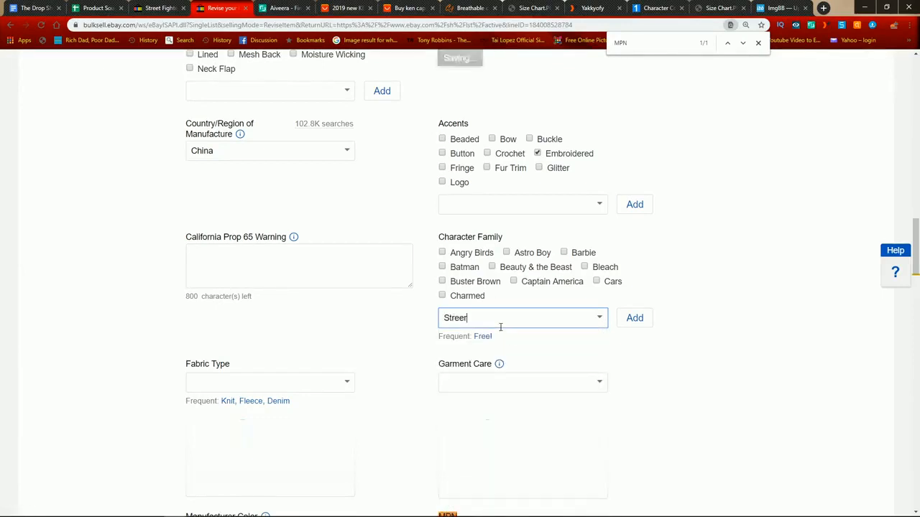
pyautogui.write(' Fif')
pyautogui.press('BackSpace')
pyautogui.write('gh')
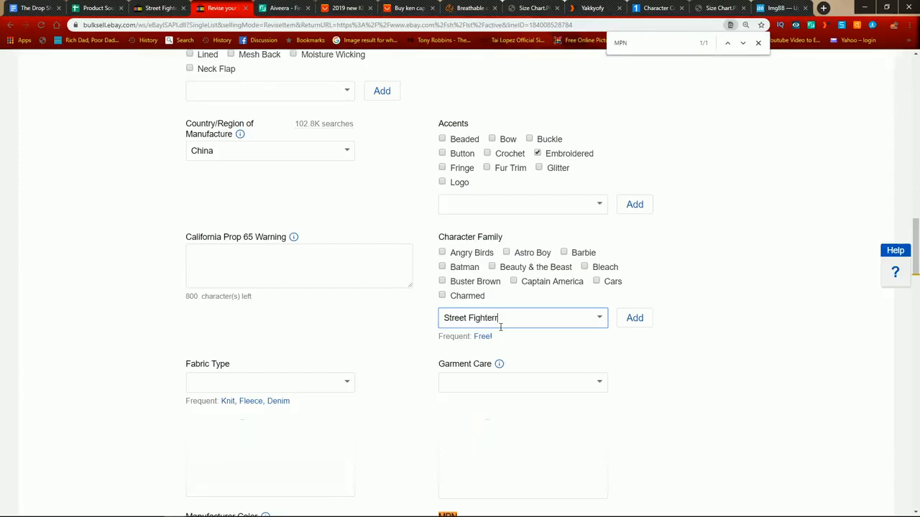
pyautogui.write('ter')
pyautogui.click(634, 321)
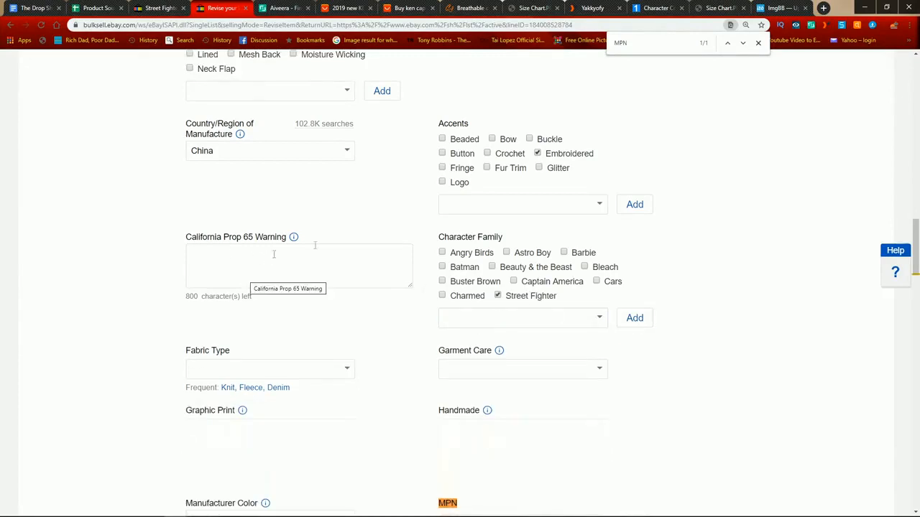
# Step: Copy the Material value "Acrylic, Cotton" into the cap listing's Fabric Type
pyautogui.scroll(-3, 277, 225)
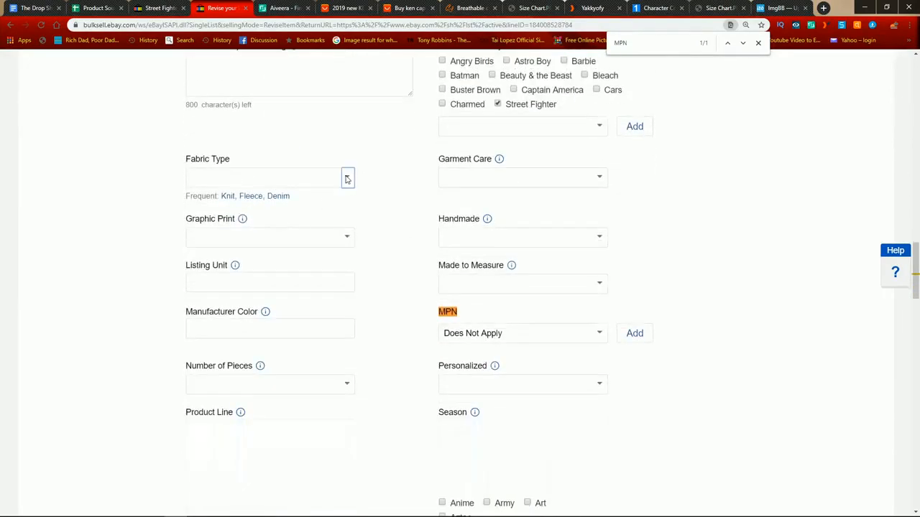
pyautogui.click(349, 178)
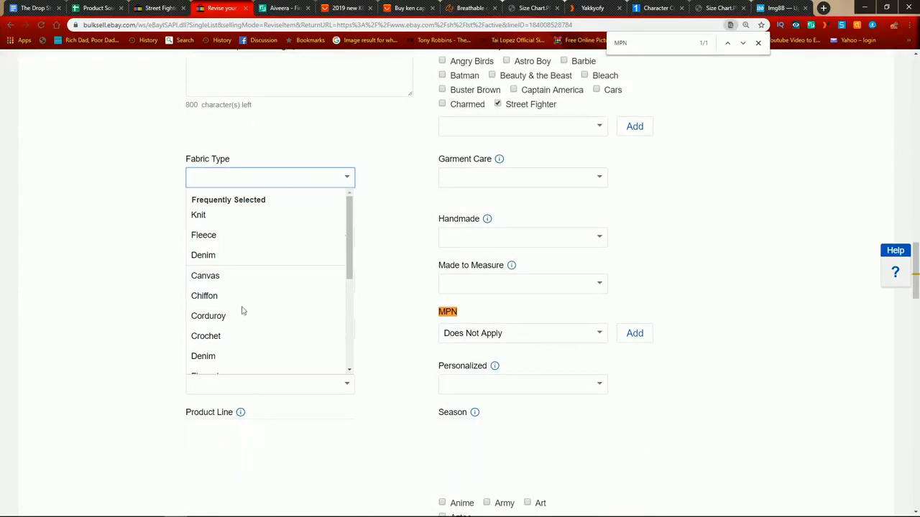
pyautogui.scroll(-1, 247, 317)
pyautogui.scroll(-3, 247, 319)
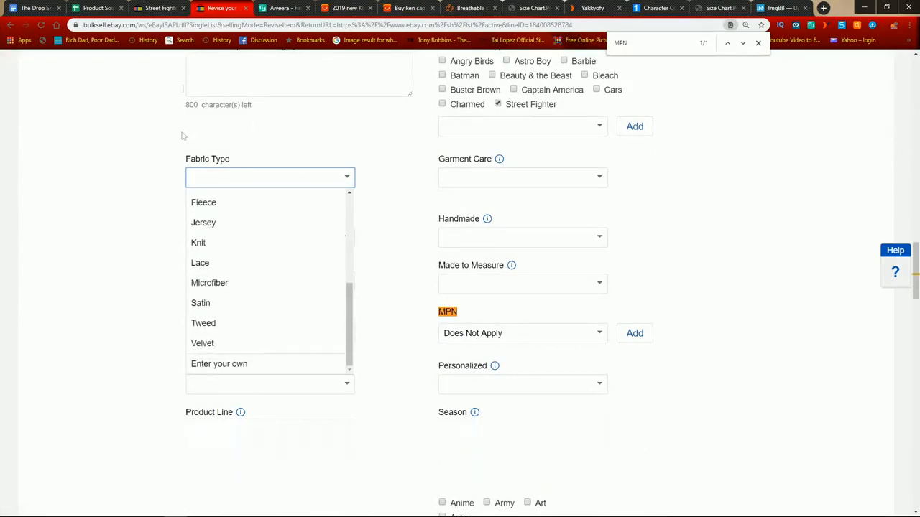
pyautogui.scroll(15, 150, 284)
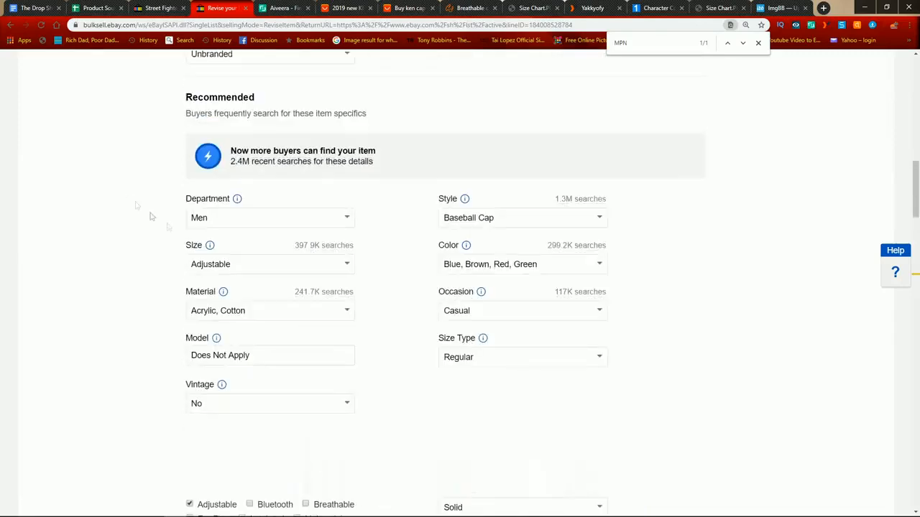
pyautogui.click(253, 313)
pyautogui.scroll(-15, 128, 316)
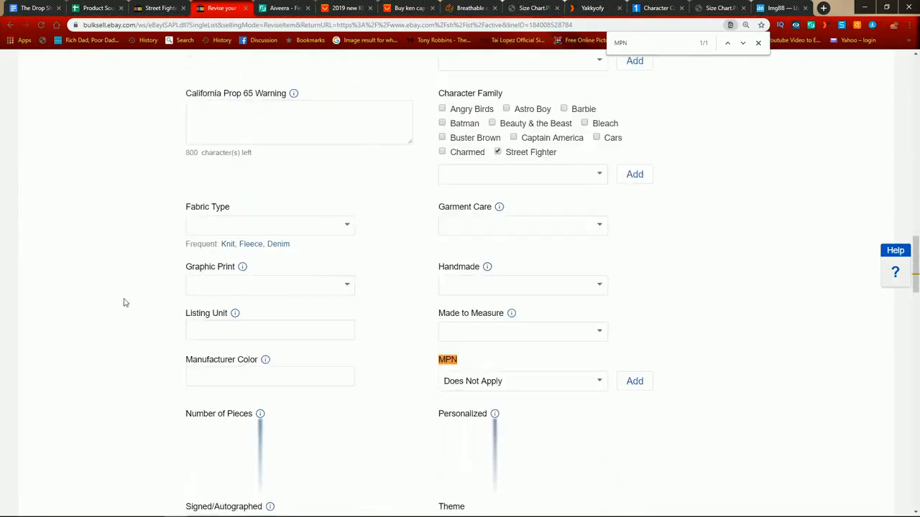
pyautogui.click(242, 273)
pyautogui.hotkey('ctrl', 'v')
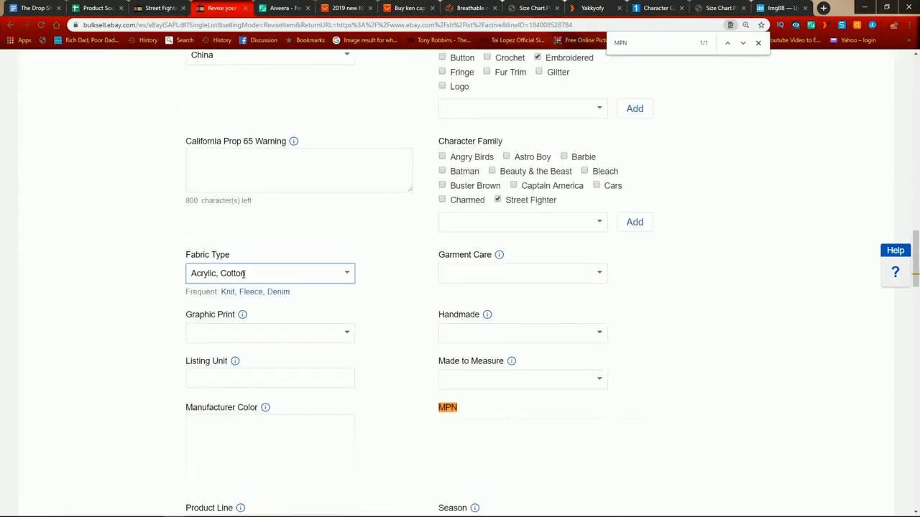
pyautogui.press('Tab')
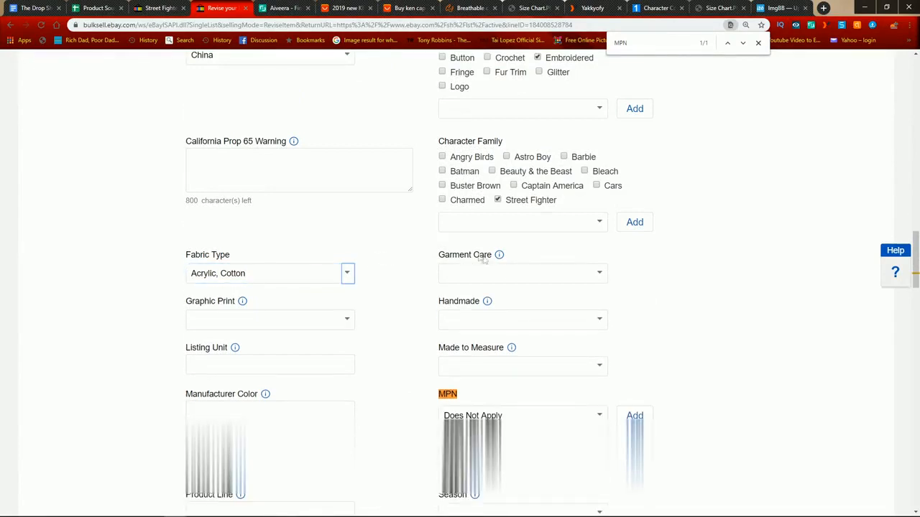
# Step: Set the cap listing's Garment Care to Hand Wash Only and its Graphic Print to No
pyautogui.click(599, 272)
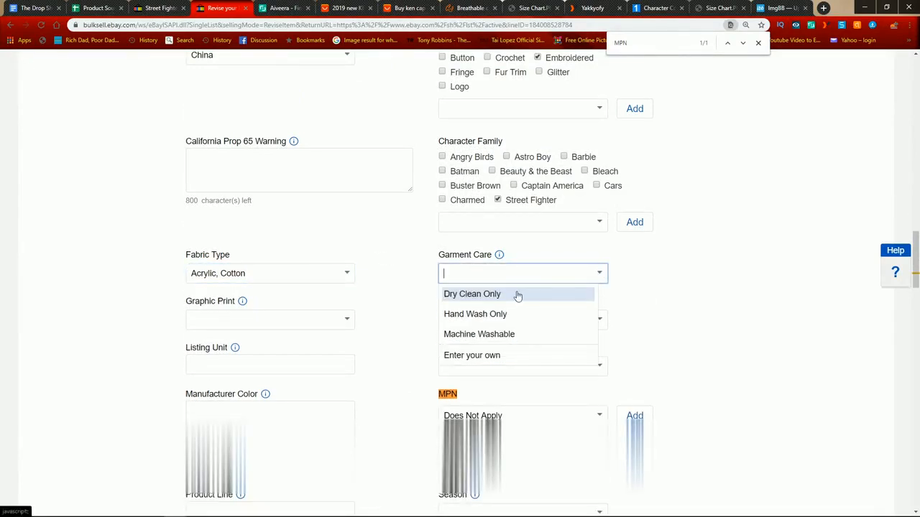
pyautogui.click(528, 327)
pyautogui.scroll(-1, 507, 288)
pyautogui.click(347, 273)
pyautogui.click(270, 335)
# Step: Set Made to Measure to No and, after reading the Listing Unit explanation, enter "No" for Listing Unit
pyautogui.scroll(-1, 396, 310)
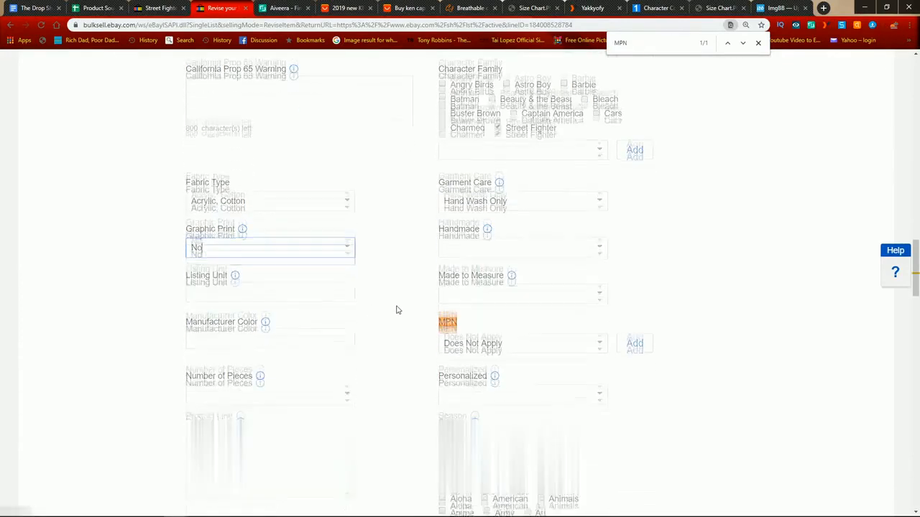
pyautogui.click(598, 270)
pyautogui.click(507, 329)
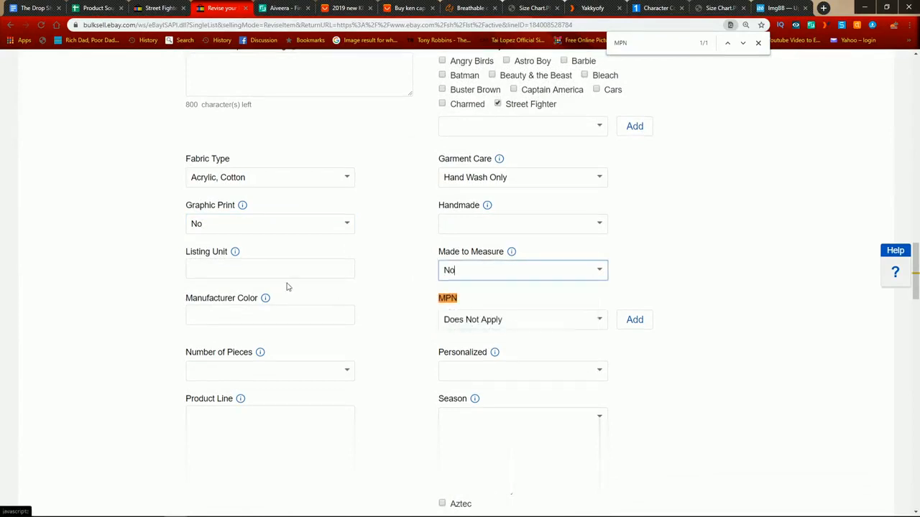
pyautogui.scroll(-2, 230, 178)
pyautogui.click(229, 175)
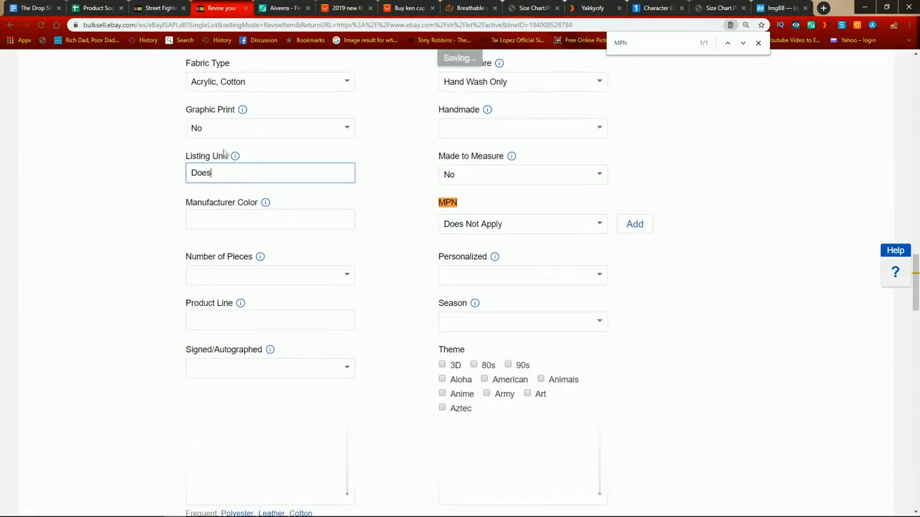
pyautogui.click(235, 158)
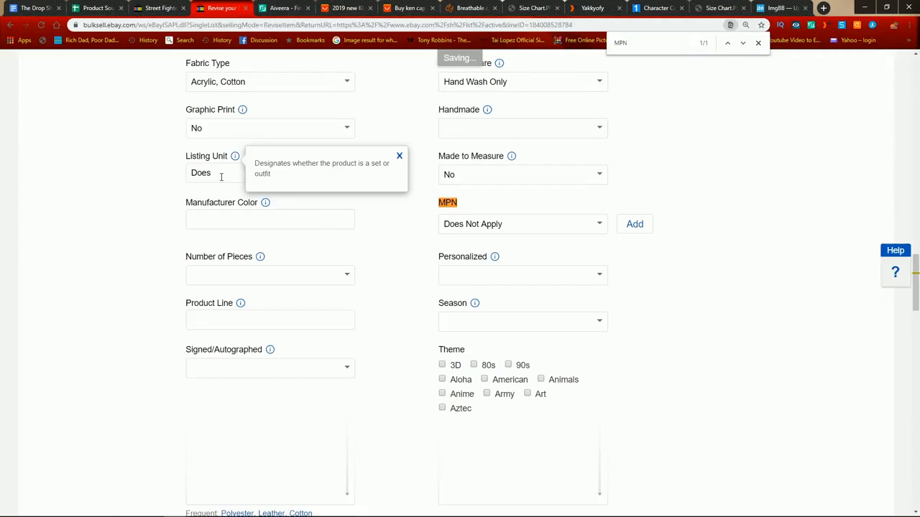
pyautogui.moveTo(222, 176); pyautogui.dragTo(84, 178)
pyautogui.write('No')
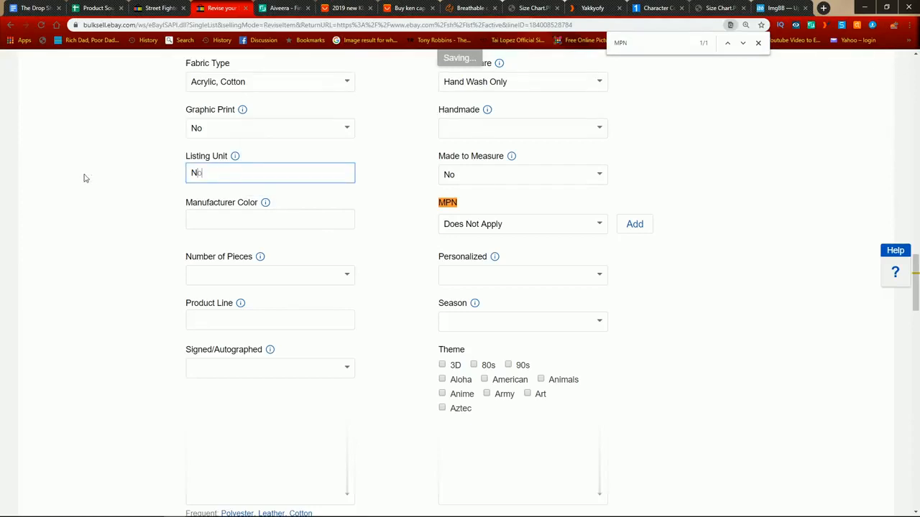
# Step: Enter "Various" as the cap listing's Manufacturer Color and set Personalized to No
pyautogui.click(299, 221)
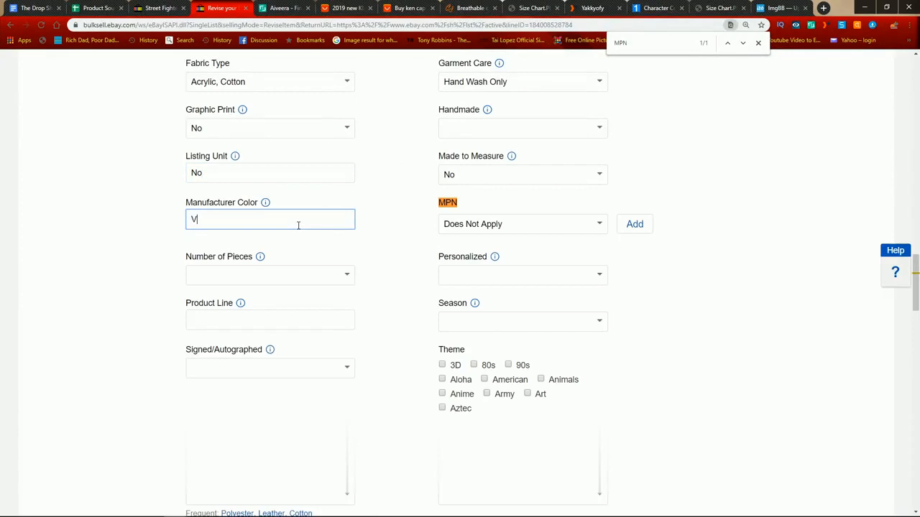
pyautogui.press('Tab')
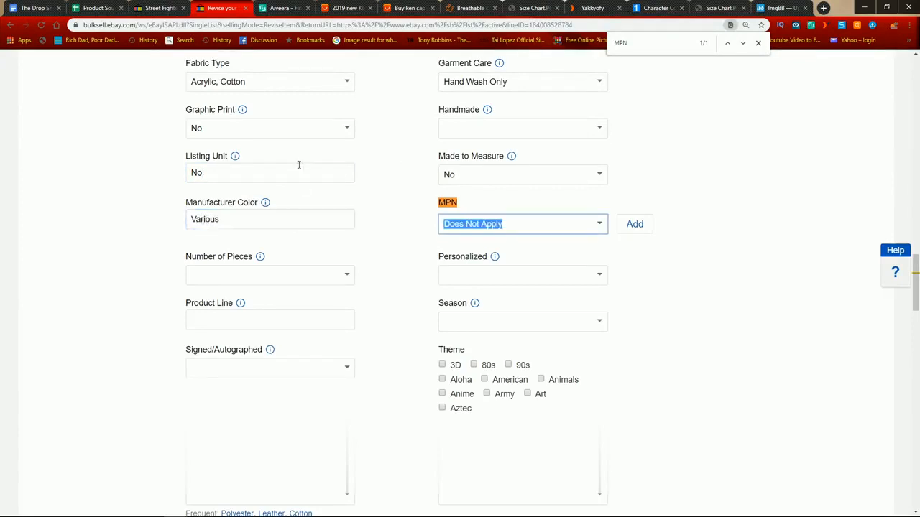
pyautogui.scroll(-2, 352, 264)
pyautogui.click(585, 182)
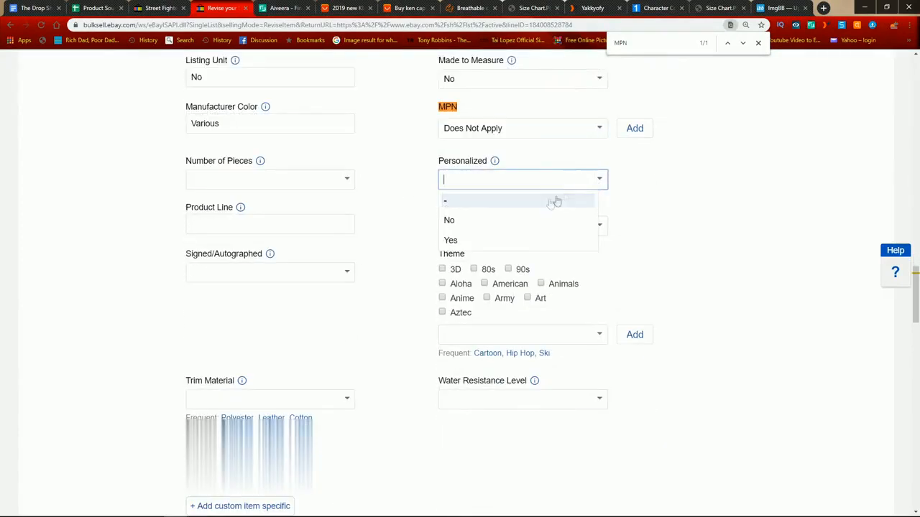
pyautogui.click(522, 223)
# Step: Enter "1 Piece" as a custom value for the cap listing's Number of Pieces
pyautogui.click(349, 179)
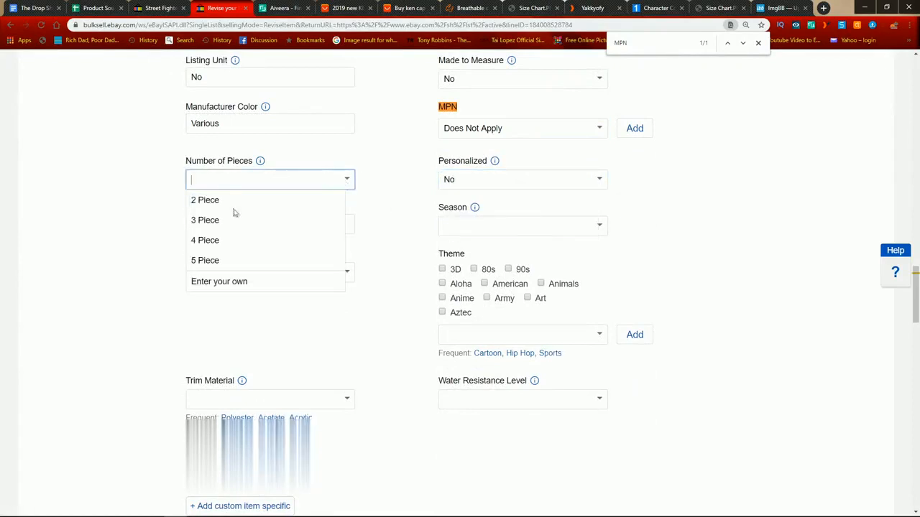
pyautogui.scroll(2, 232, 237)
pyautogui.click(213, 424)
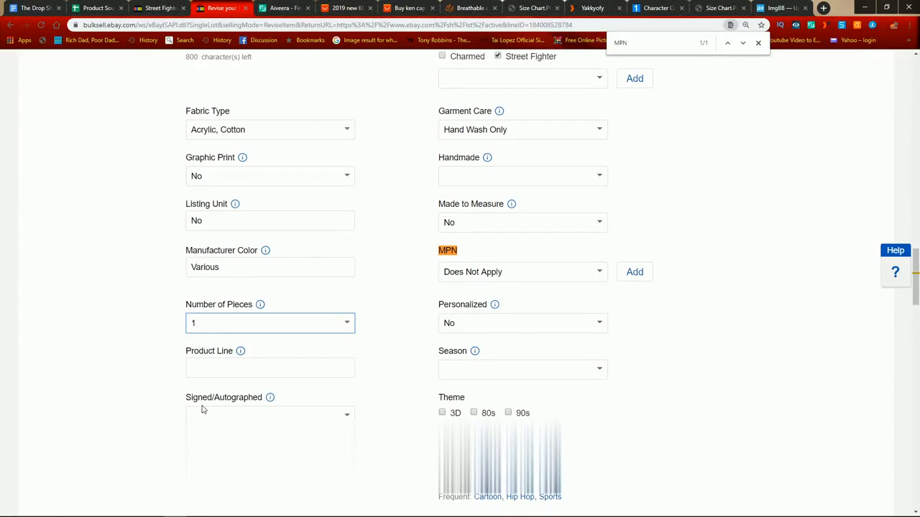
pyautogui.write('1 OPie')
pyautogui.press('BackSpace')
pyautogui.press('BackSpace')
pyautogui.press('BackSpace')
pyautogui.press('BackSpace')
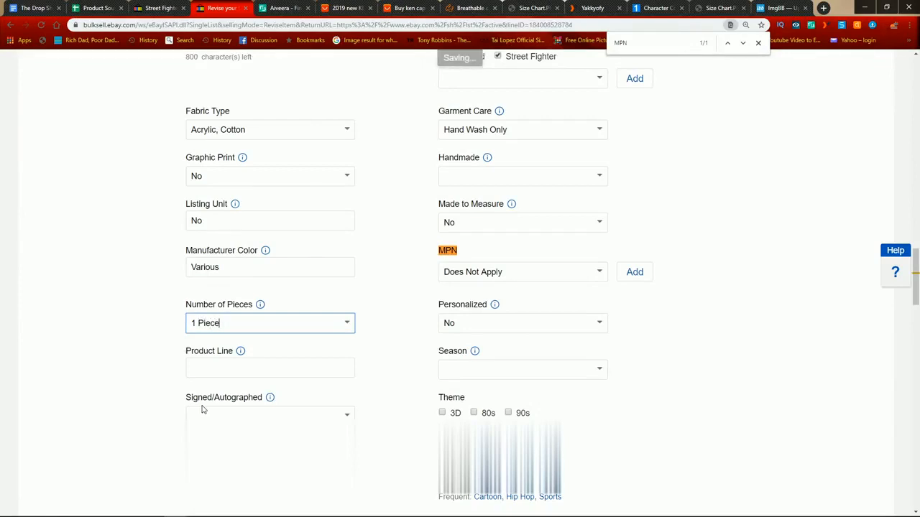
# Step: Read the Product Line explanation and enter "Steet Fighter" as the cap listing's Product Line
pyautogui.scroll(-1, 202, 409)
pyautogui.click(257, 268)
pyautogui.click(241, 256)
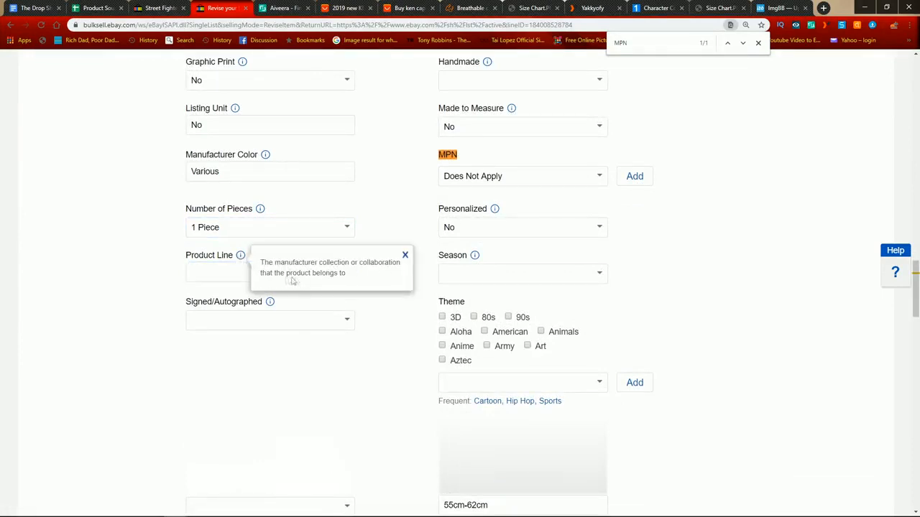
pyautogui.click(225, 277)
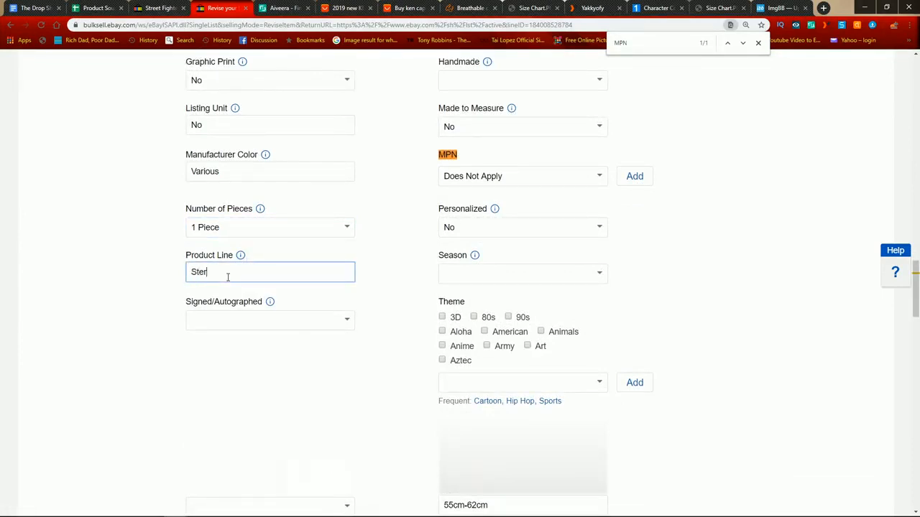
pyautogui.write('Stere')
pyautogui.press('BackSpace')
pyautogui.press('BackSpace')
pyautogui.write('e')
# Step: Set the cap listing's Season to "Summer, Winter, Fall, Spring"
pyautogui.scroll(-2, 350, 323)
pyautogui.click(598, 129)
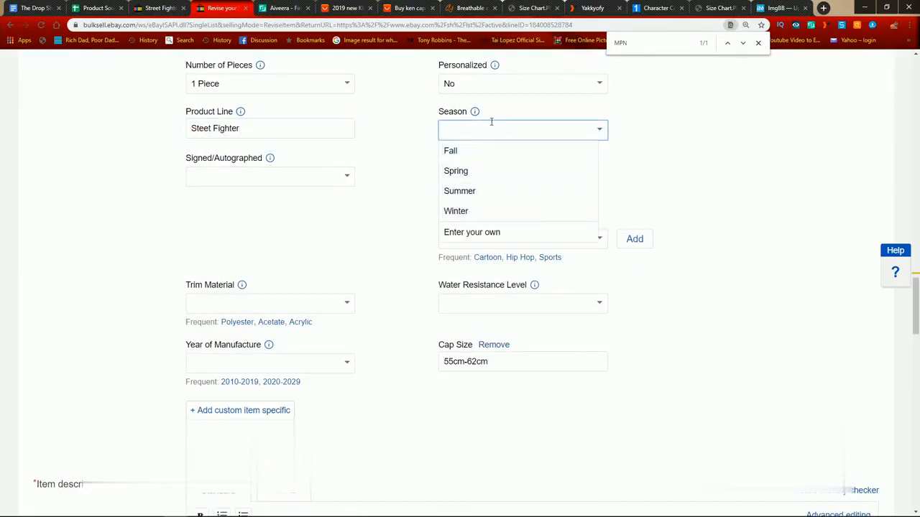
pyautogui.click(469, 191)
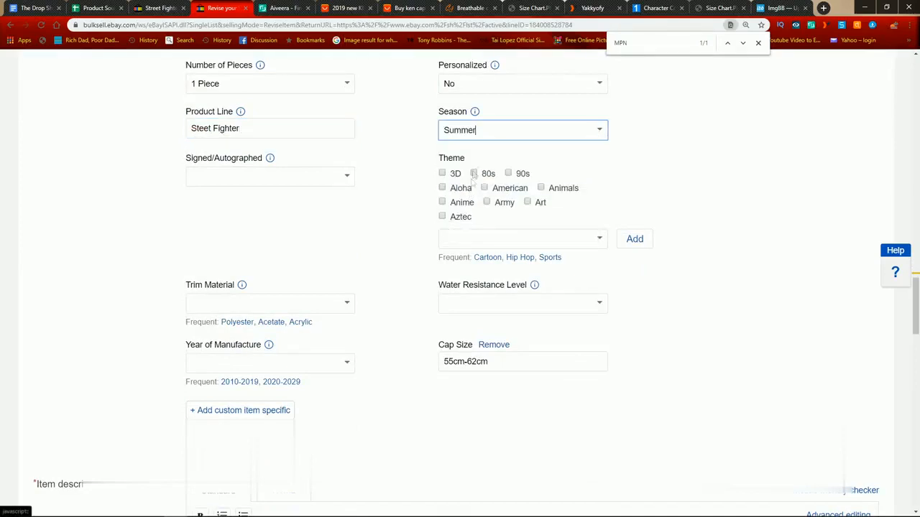
pyautogui.write('Winter, Fall, Spring')
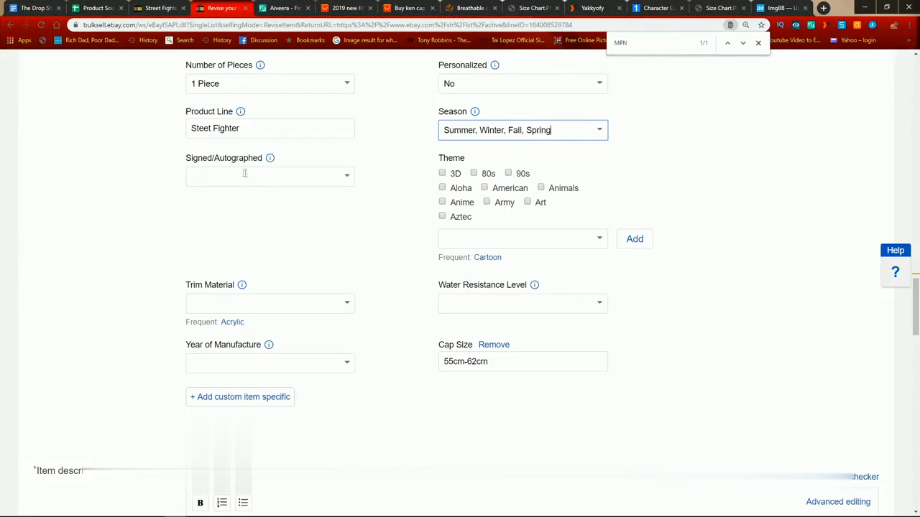
# Step: Set Signed/Autographed to No and enter "Video Games" as the cap listing's Theme
pyautogui.click(350, 178)
pyautogui.click(248, 214)
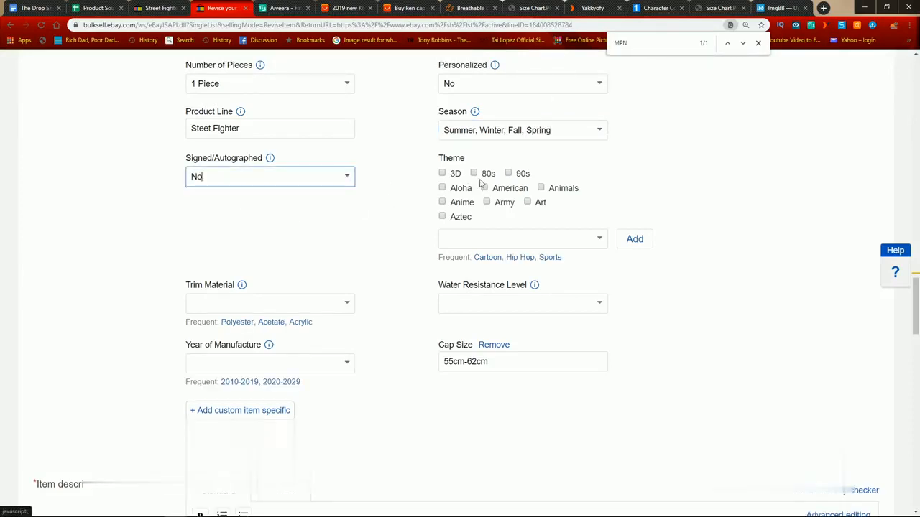
pyautogui.click(549, 241)
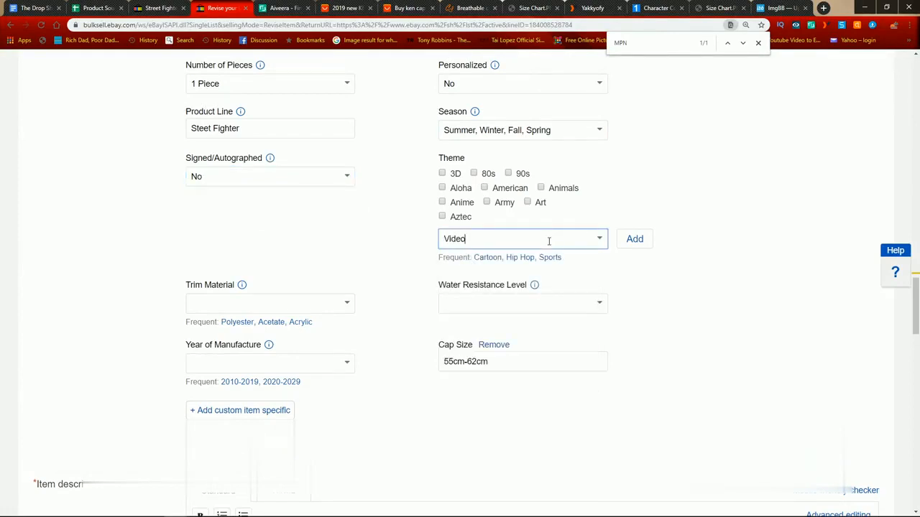
pyautogui.write('Video Fames')
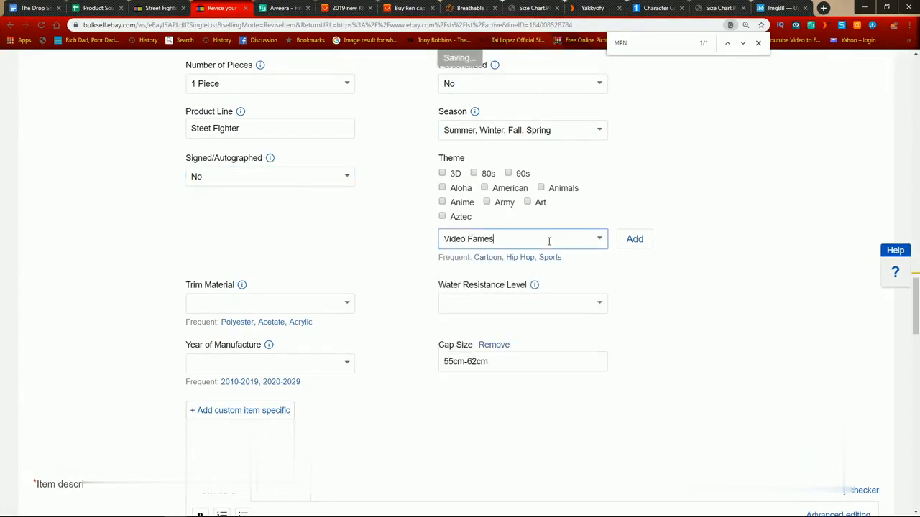
pyautogui.write('Games')
# Step: Set the cap listing's Trim Material to Acrylic
pyautogui.scroll(-5, 549, 238)
pyautogui.scroll(3, 378, 141)
pyautogui.click(348, 210)
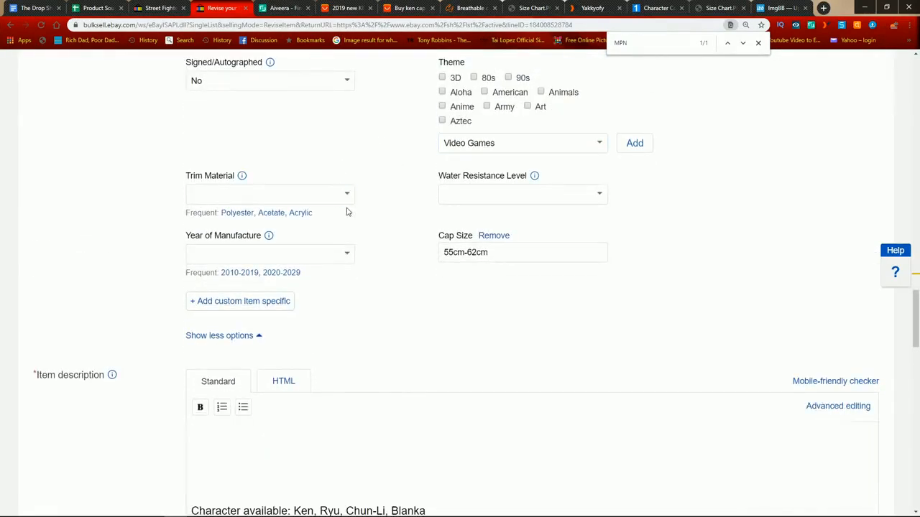
pyautogui.click(280, 192)
pyautogui.click(405, 154)
pyautogui.scroll(5, 305, 183)
pyautogui.scroll(-6, 310, 176)
pyautogui.click(303, 166)
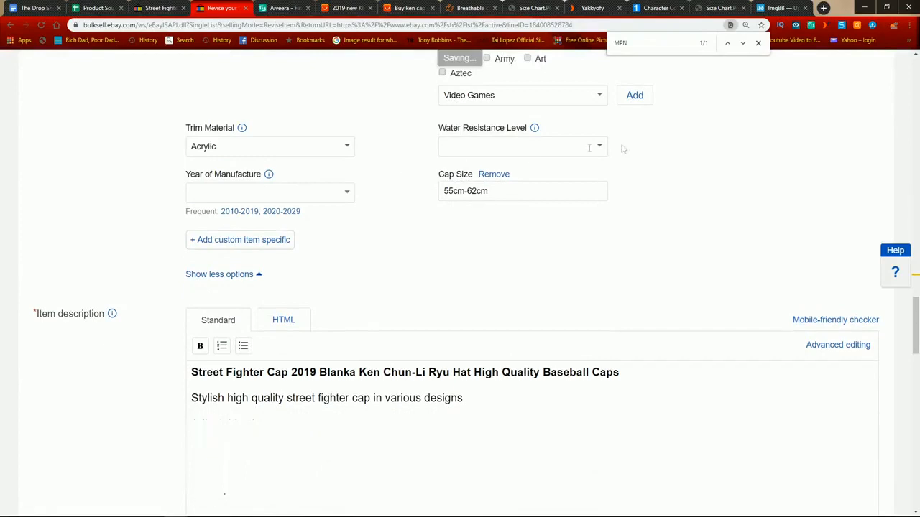
# Step: Enter "Does Not Apply" for Water Resistance Level and set Year of Manufacture to 2010-2019
pyautogui.click(599, 148)
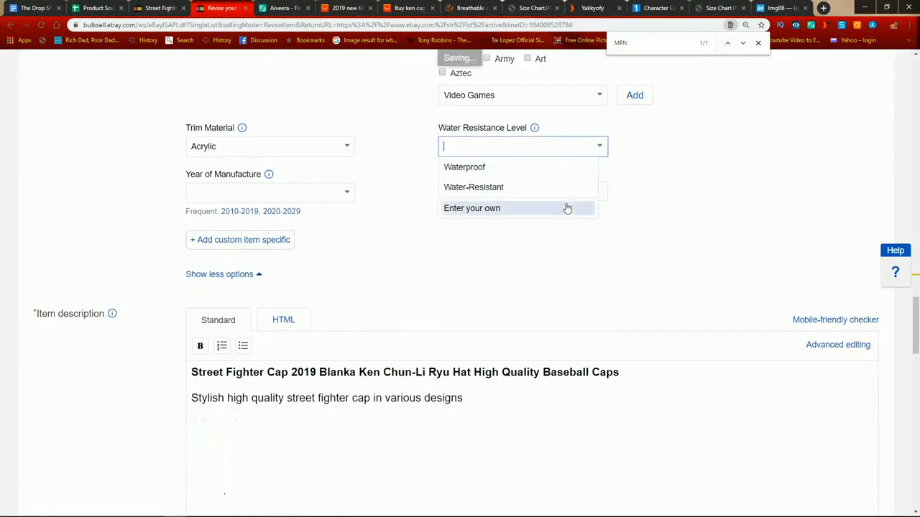
pyautogui.click(702, 183)
pyautogui.click(545, 151)
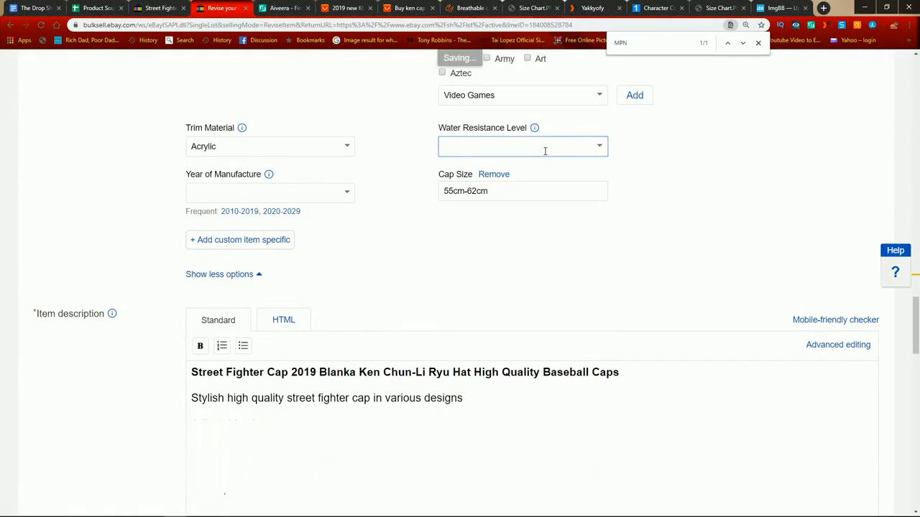
pyautogui.write('Does Not Apply')
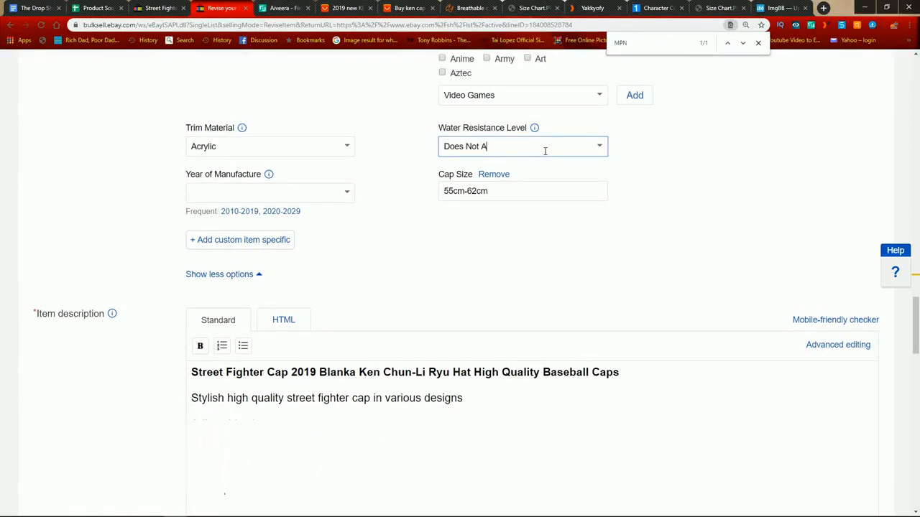
pyautogui.click(346, 191)
pyautogui.click(220, 228)
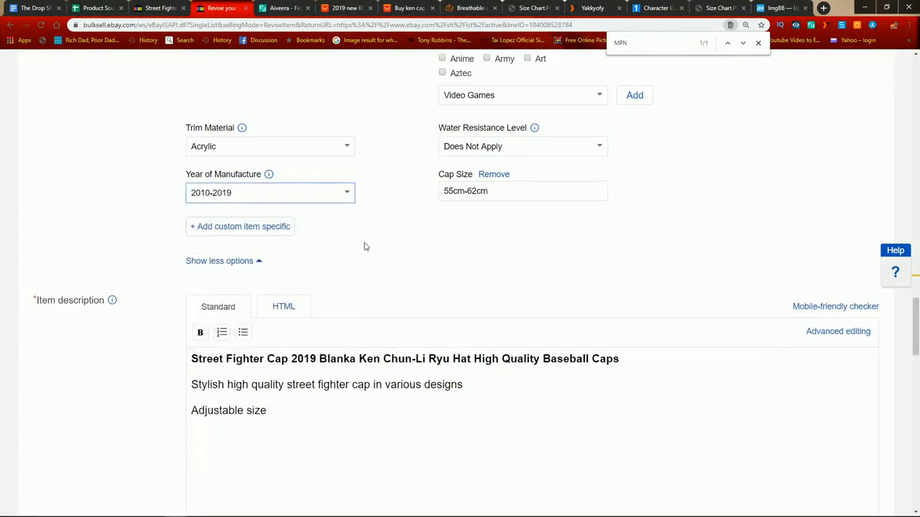
# Step: Review the filled-in item specifics and the item description of the cap listing
pyautogui.scroll(10, 446, 267)
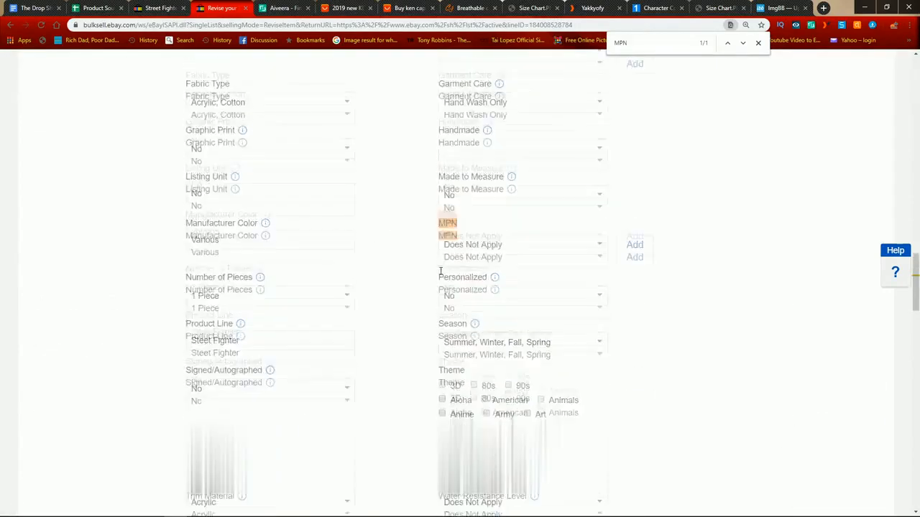
pyautogui.scroll(2, 442, 273)
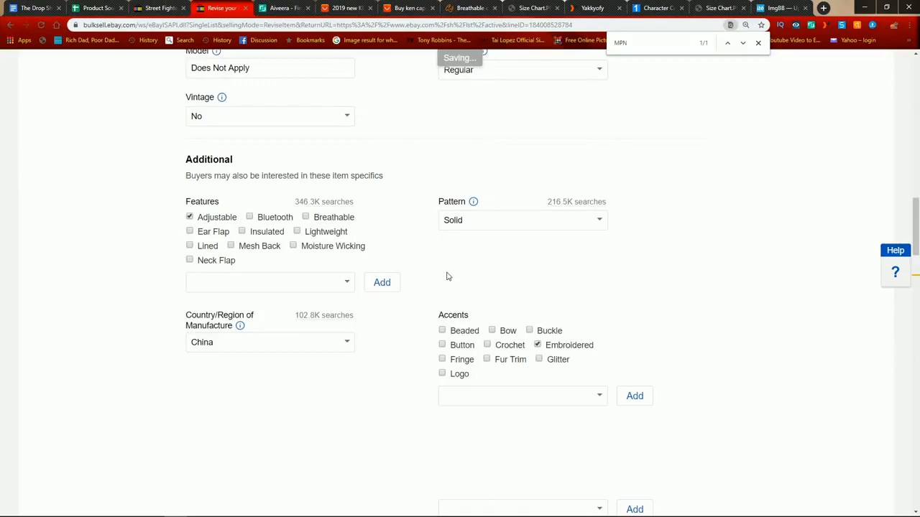
pyautogui.scroll(-7, 450, 275)
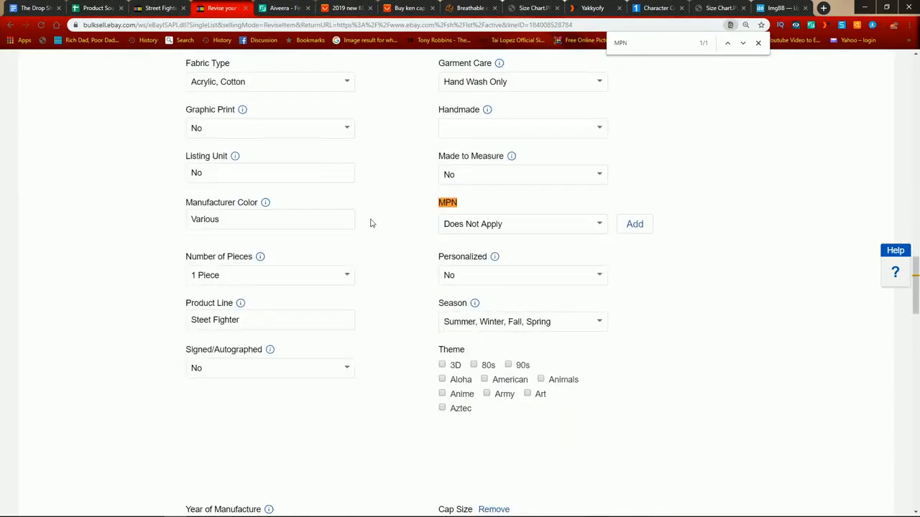
pyautogui.scroll(-1, 370, 223)
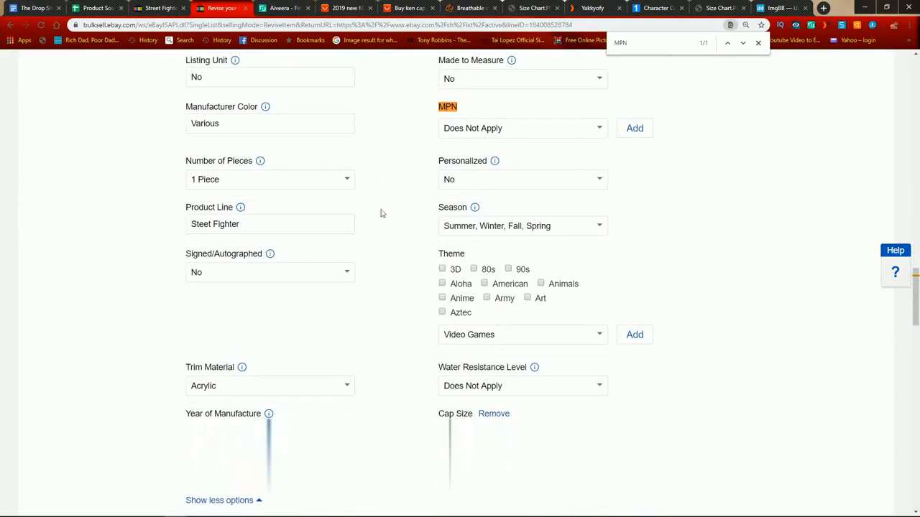
pyautogui.scroll(-6, 380, 214)
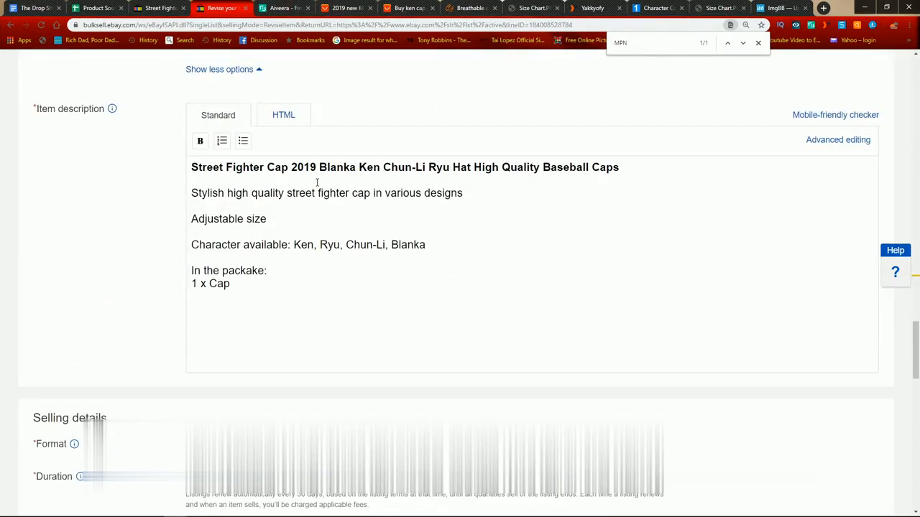
# Step: Examine the overview, customer reviews and specifications of the KEN snapback cap on its AliExpress product page
pyautogui.click(347, 8)
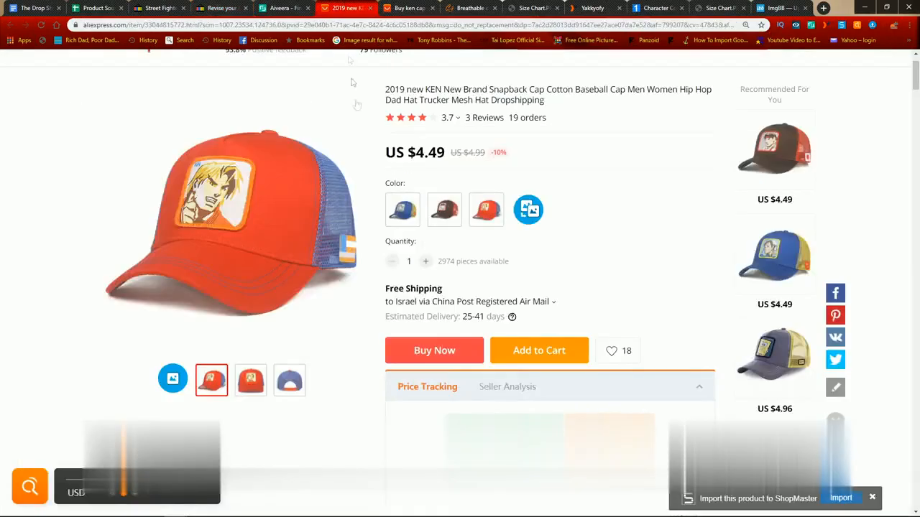
pyautogui.scroll(-5, 357, 211)
pyautogui.scroll(-5, 356, 210)
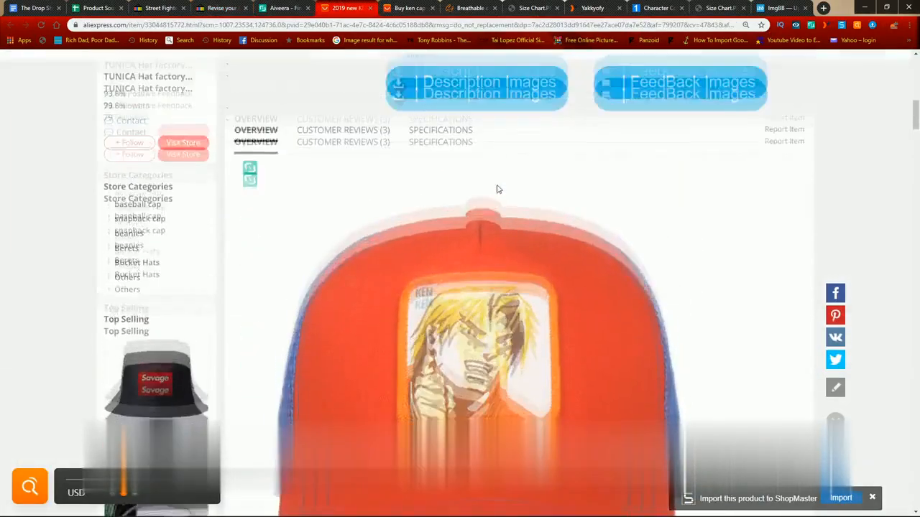
pyautogui.scroll(1, 496, 189)
pyautogui.click(338, 206)
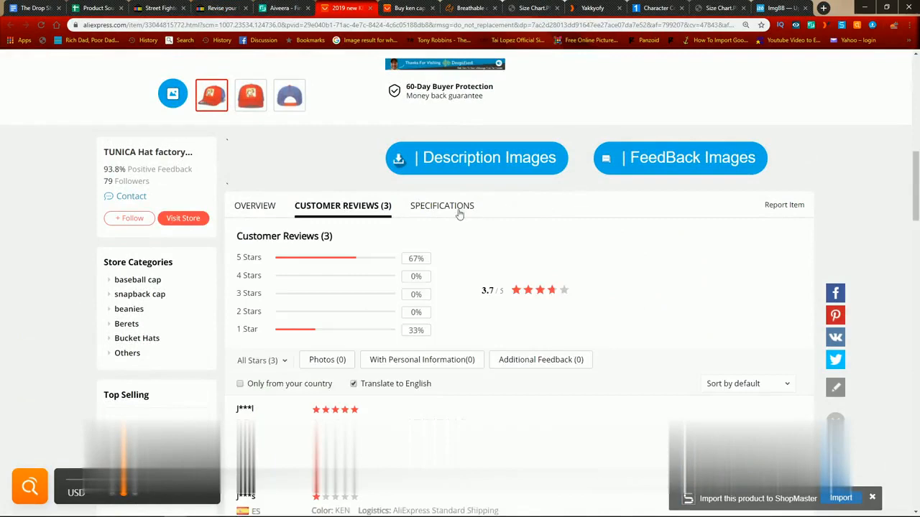
pyautogui.click(455, 209)
pyautogui.moveTo(490, 267); pyautogui.dragTo(743, 318)
pyautogui.click(718, 314)
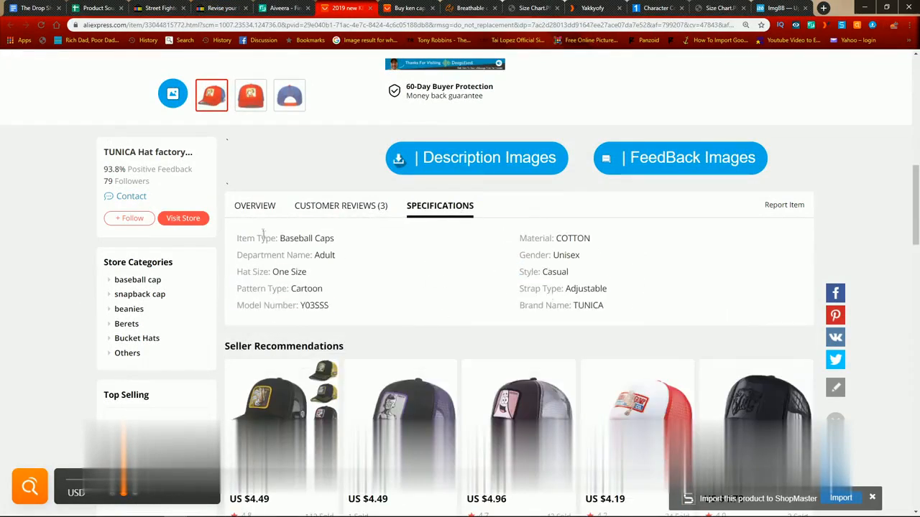
# Step: Check the eBay listing's selling details and consult the Drop Shipping Help Doc for the next checklist item
pyautogui.click(215, 6)
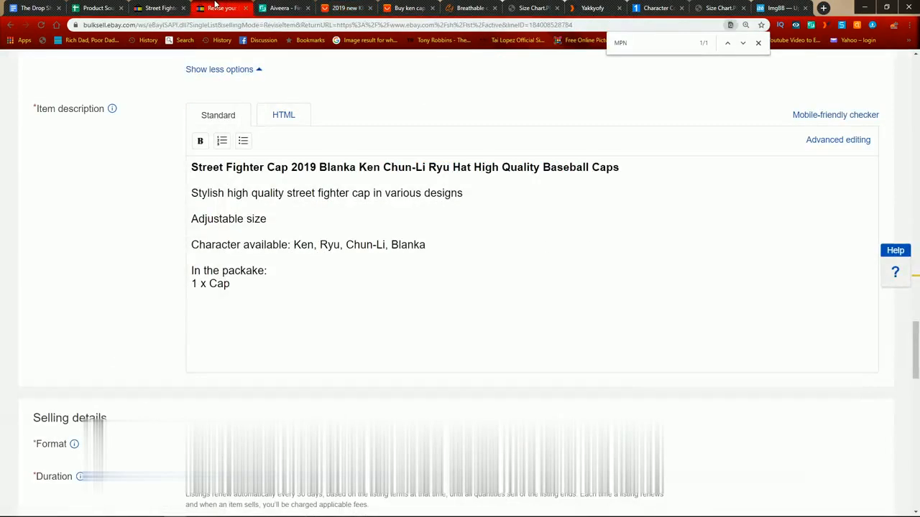
pyautogui.scroll(-4, 298, 229)
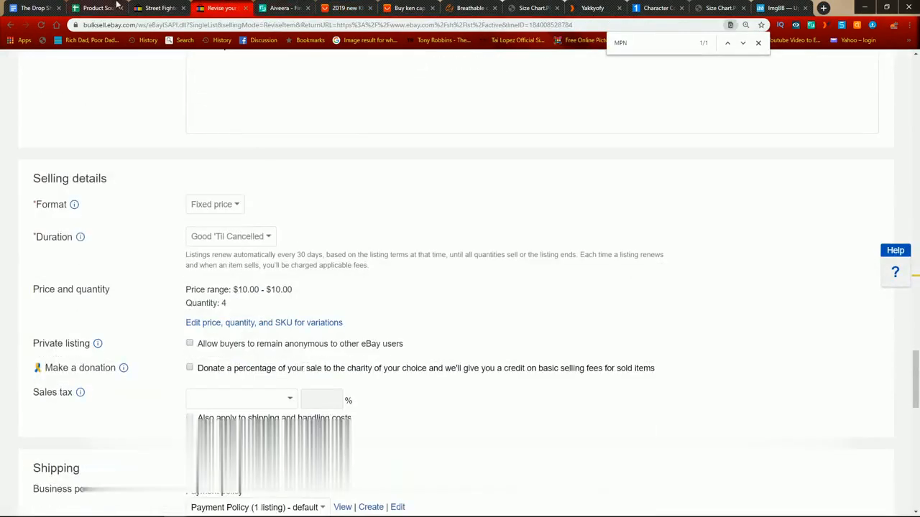
pyautogui.click(36, 7)
pyautogui.moveTo(321, 374); pyautogui.dragTo(390, 376)
pyautogui.click(390, 376)
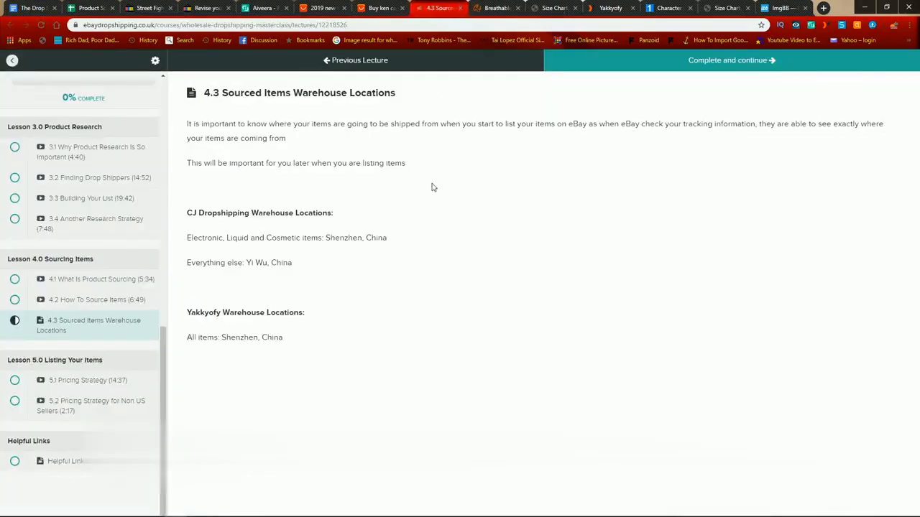
# Step: Read the CJ Dropshipping and Yakkyofy warehouse locations in lesson 4.3 Sourced Items Warehouse Locations
pyautogui.moveTo(213, 214); pyautogui.dragTo(371, 205)
pyautogui.click(371, 205)
pyautogui.moveTo(188, 238); pyautogui.dragTo(408, 241)
pyautogui.click(377, 256)
pyautogui.moveTo(196, 263); pyautogui.dragTo(312, 265)
pyautogui.click(300, 268)
pyautogui.moveTo(251, 263); pyautogui.dragTo(308, 267)
pyautogui.click(308, 266)
pyautogui.moveTo(186, 313); pyautogui.dragTo(402, 308)
pyautogui.moveTo(208, 338); pyautogui.dragTo(340, 341)
pyautogui.click(286, 341)
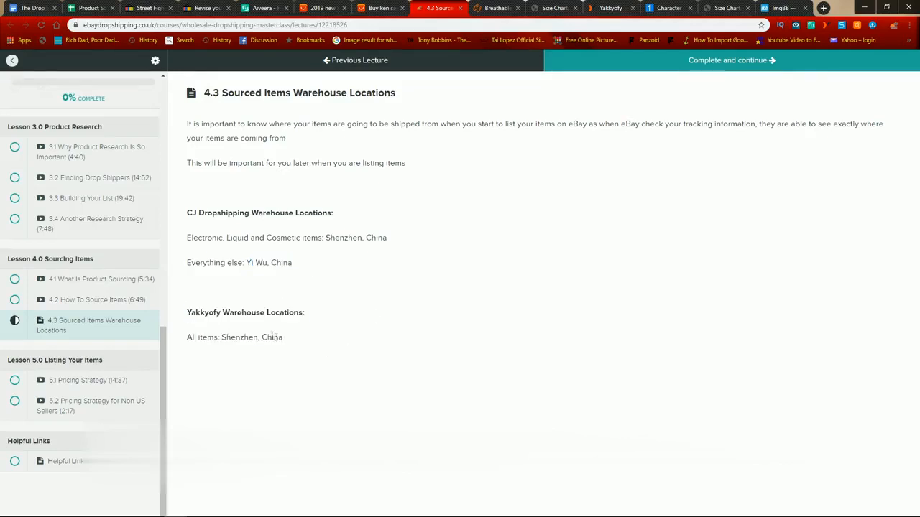
pyautogui.moveTo(241, 337); pyautogui.dragTo(330, 337)
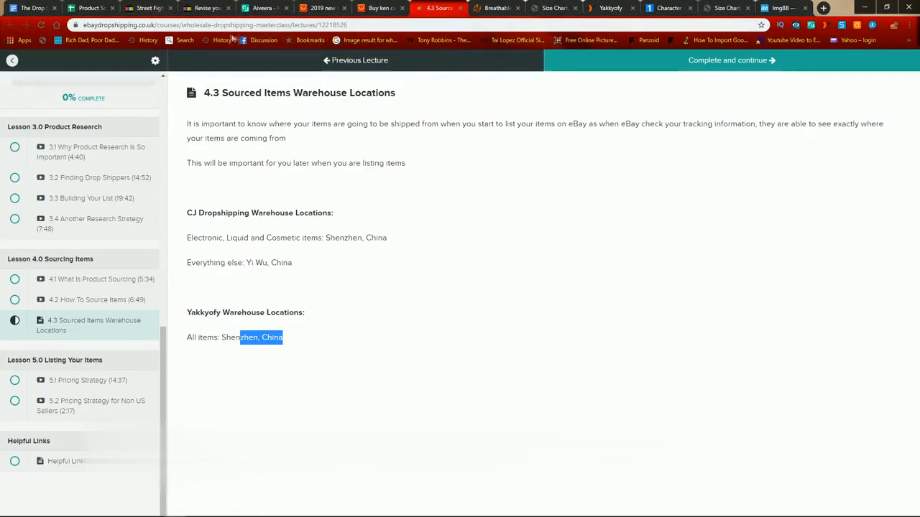
# Step: Review the eBay listing's business policies, package details, item location and promoted listings settings
pyautogui.click(205, 8)
pyautogui.scroll(-3, 441, 230)
pyautogui.scroll(-4, 440, 230)
pyautogui.scroll(3, 165, 160)
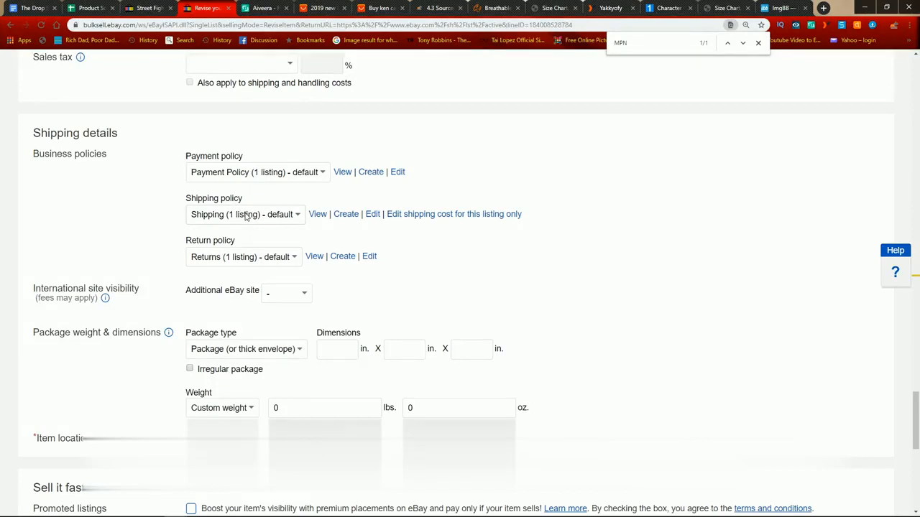
pyautogui.scroll(-2, 245, 216)
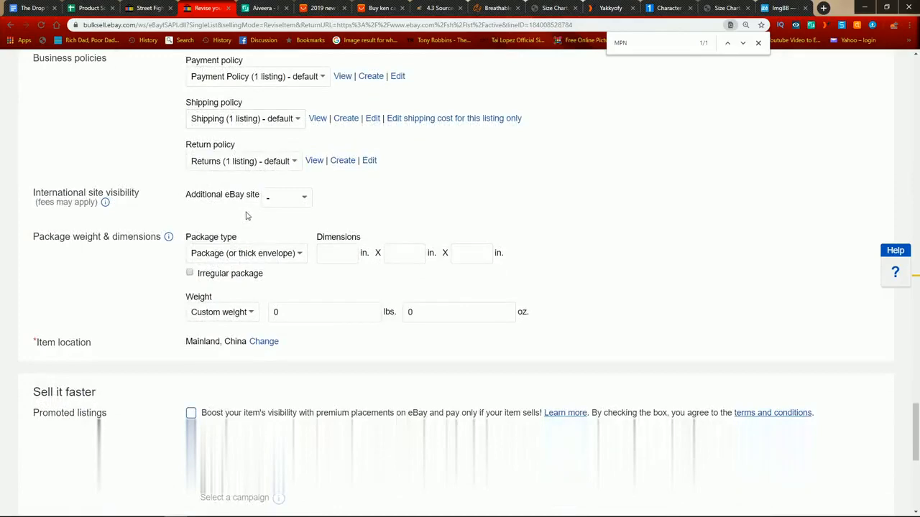
pyautogui.scroll(-4, 246, 215)
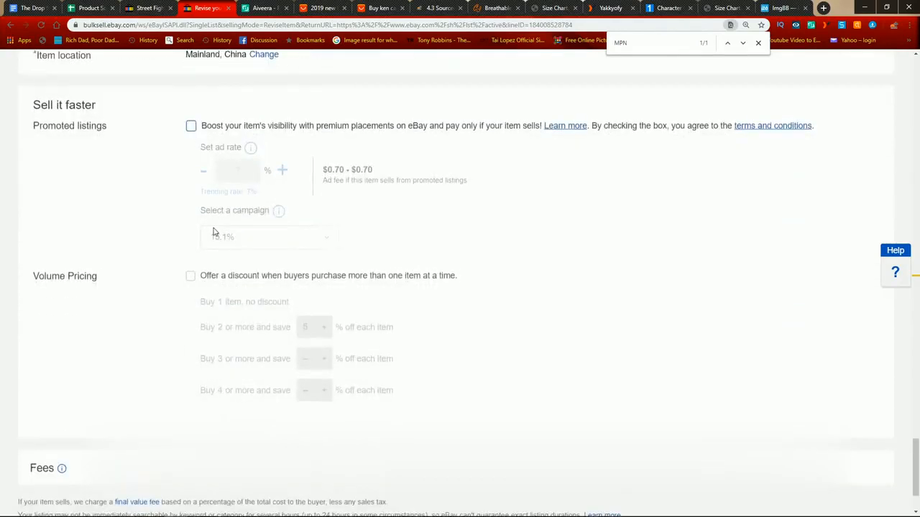
pyautogui.scroll(2, 288, 216)
# Step: Change the item location's city to "Yi Wu" after checking the CJ Dropshipping warehouse location in lesson 4.3
pyautogui.click(260, 202)
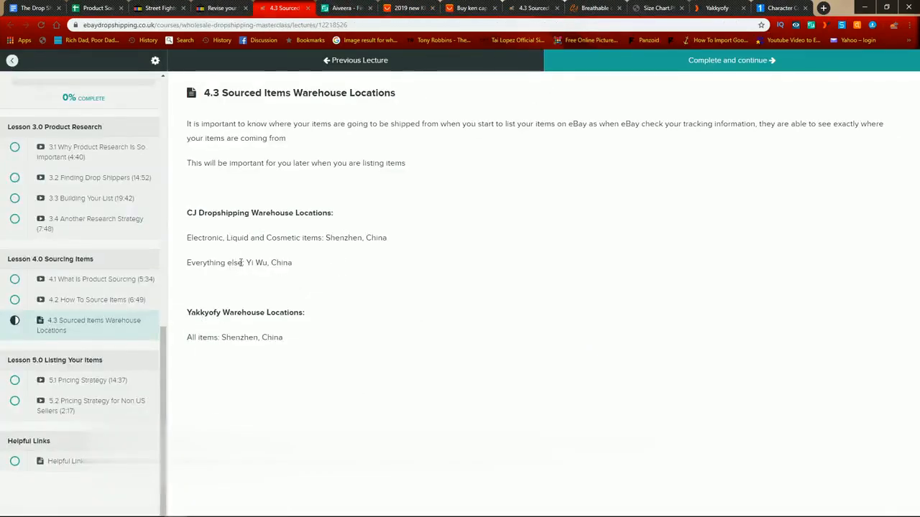
pyautogui.moveTo(225, 243); pyautogui.dragTo(323, 246)
pyautogui.moveTo(192, 213); pyautogui.dragTo(331, 217)
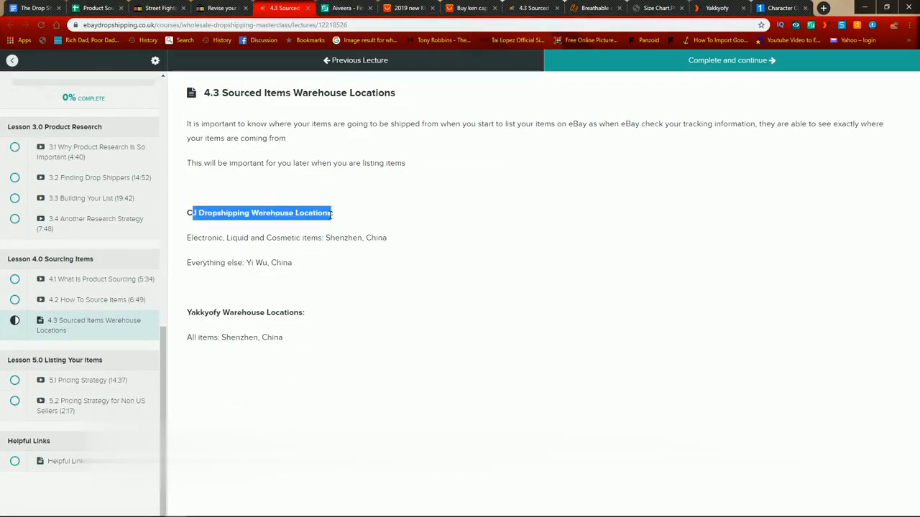
pyautogui.moveTo(244, 262); pyautogui.dragTo(268, 263)
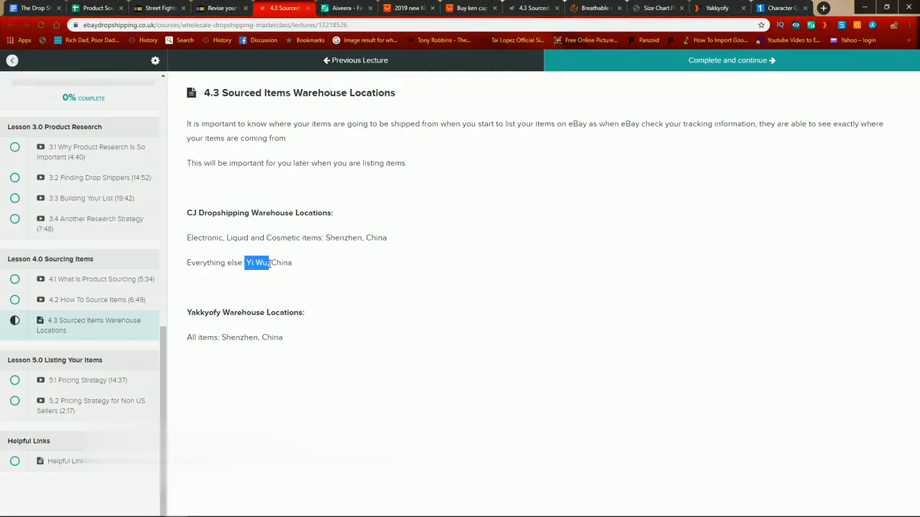
pyautogui.click(223, 6)
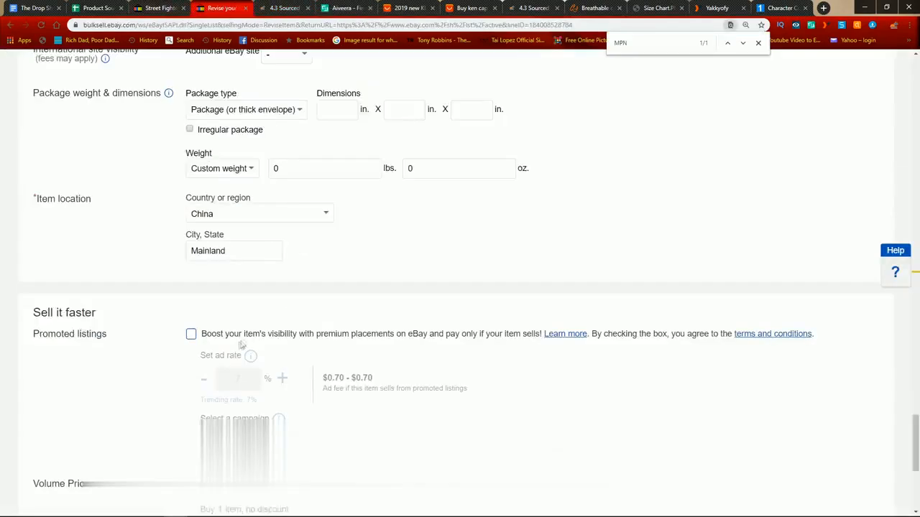
pyautogui.doubleClick(246, 253)
pyautogui.write('Y')
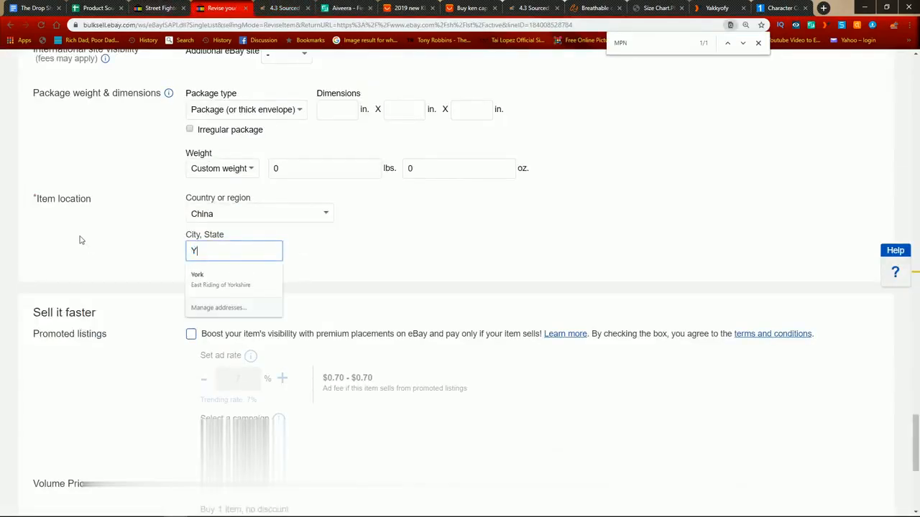
pyautogui.write('i Wi')
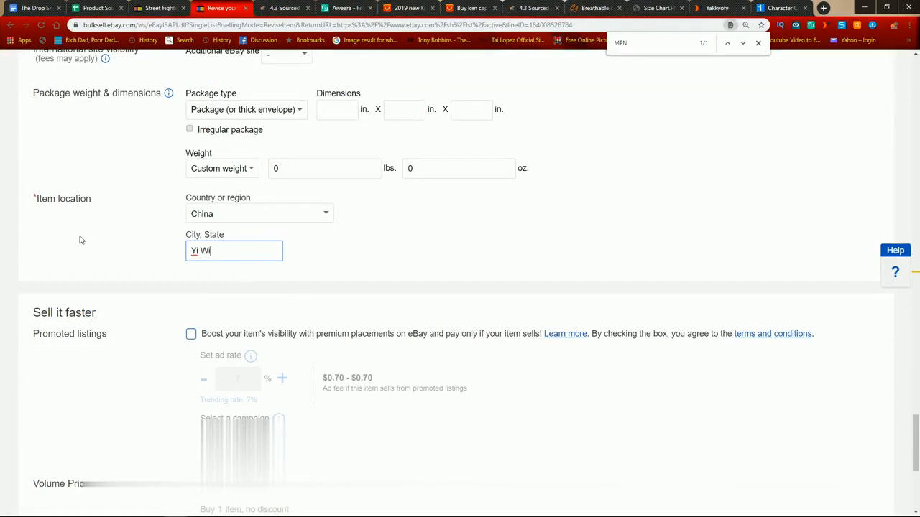
pyautogui.scroll(-2, 81, 240)
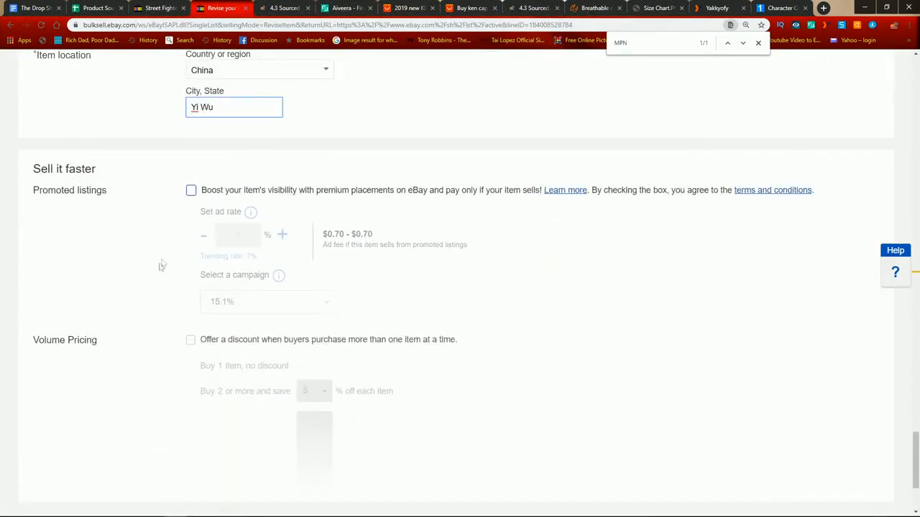
# Step: Submit the revised Street Fighter cap listing with its updates and finish revising
pyautogui.scroll(-2, 485, 108)
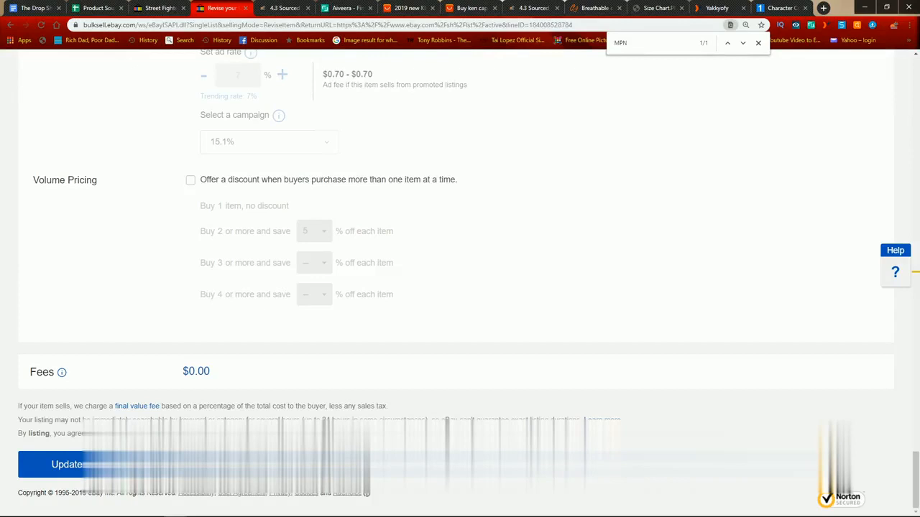
pyautogui.click(758, 44)
pyautogui.click(68, 462)
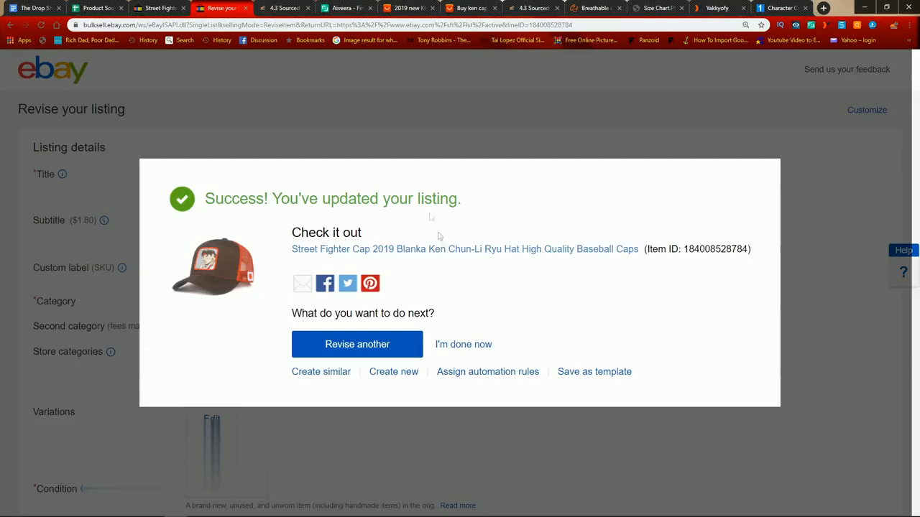
pyautogui.click(458, 344)
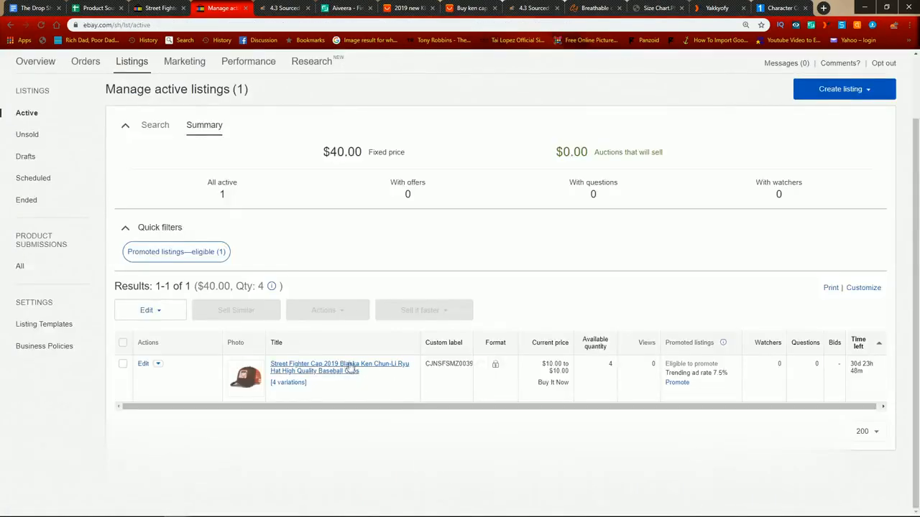
# Step: Open the live cap listing from the active listings and check the Ryu, Chun-Li, Ken and Blanka character variations
pyautogui.middleClick(348, 367)
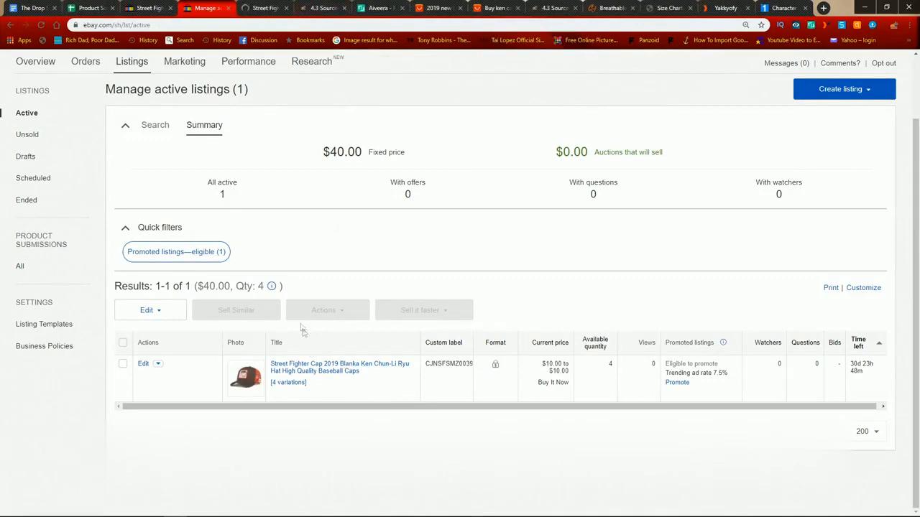
pyautogui.click(277, 7)
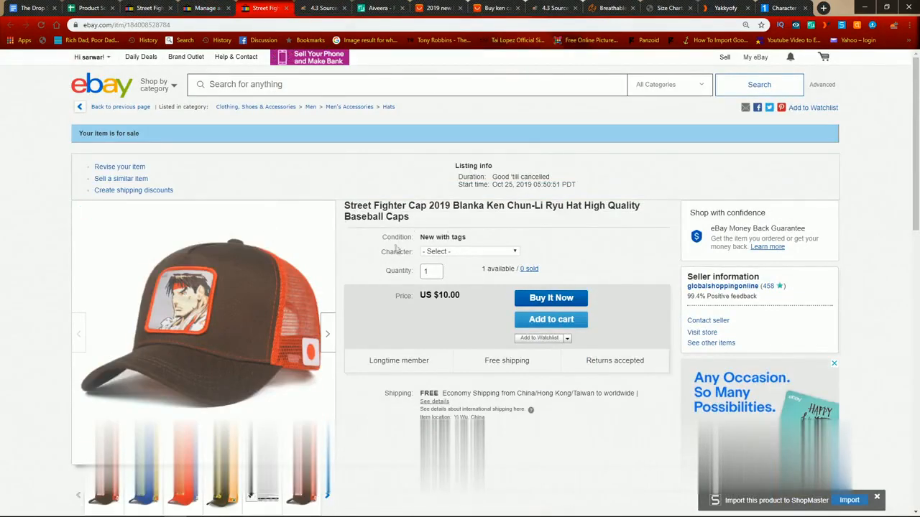
pyautogui.click(451, 253)
pyautogui.click(449, 270)
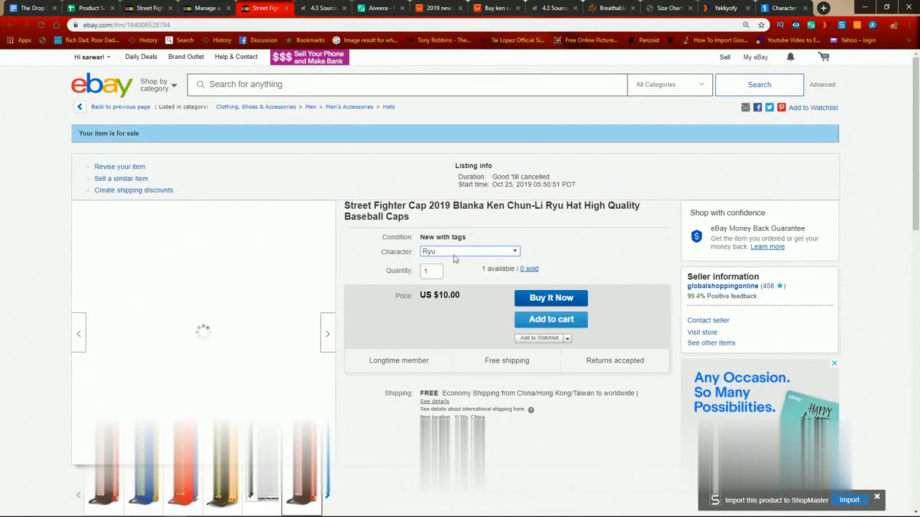
pyautogui.click(454, 253)
pyautogui.click(449, 279)
pyautogui.click(453, 251)
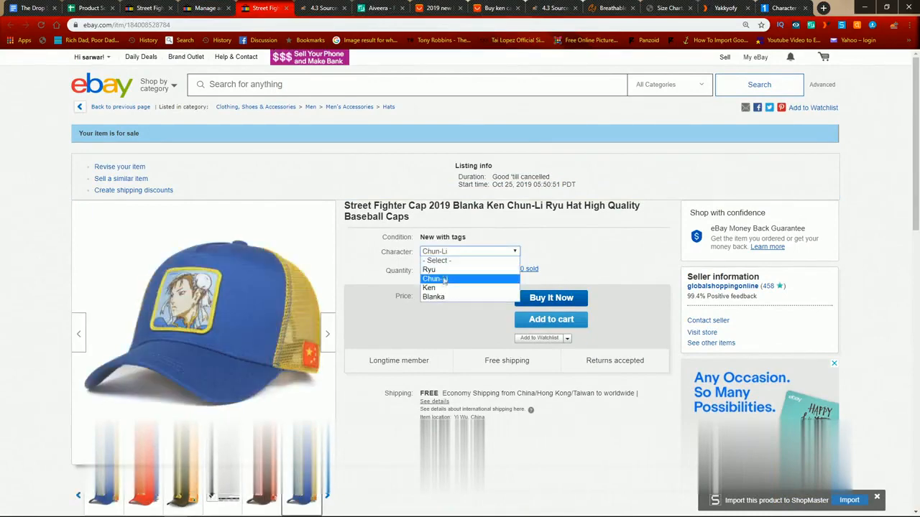
pyautogui.click(431, 288)
pyautogui.click(451, 251)
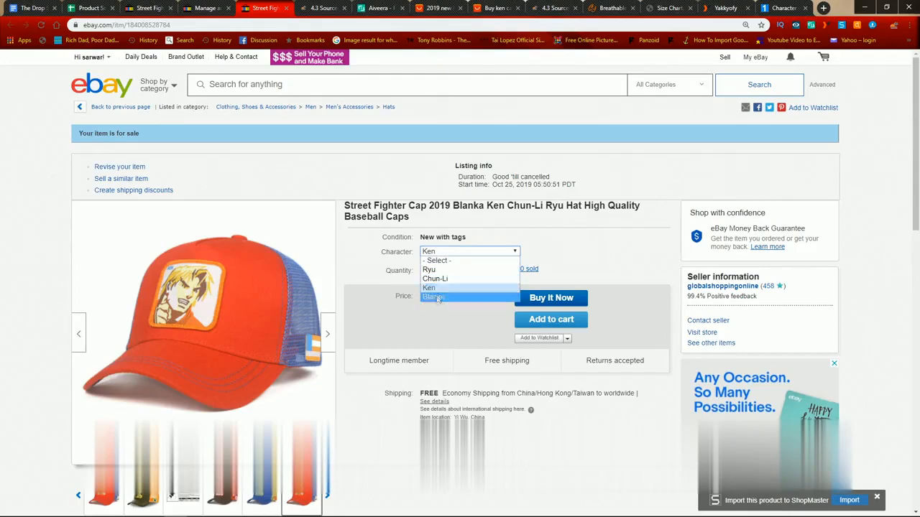
pyautogui.click(436, 299)
# Step: Review the item specifics and description on the live cap listing
pyautogui.scroll(-4, 275, 282)
pyautogui.scroll(-10, 275, 282)
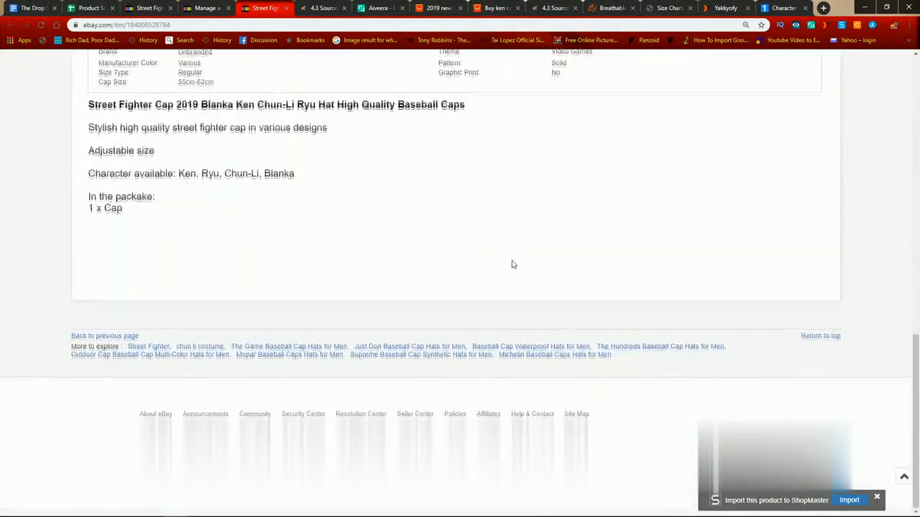
pyautogui.scroll(15, 513, 263)
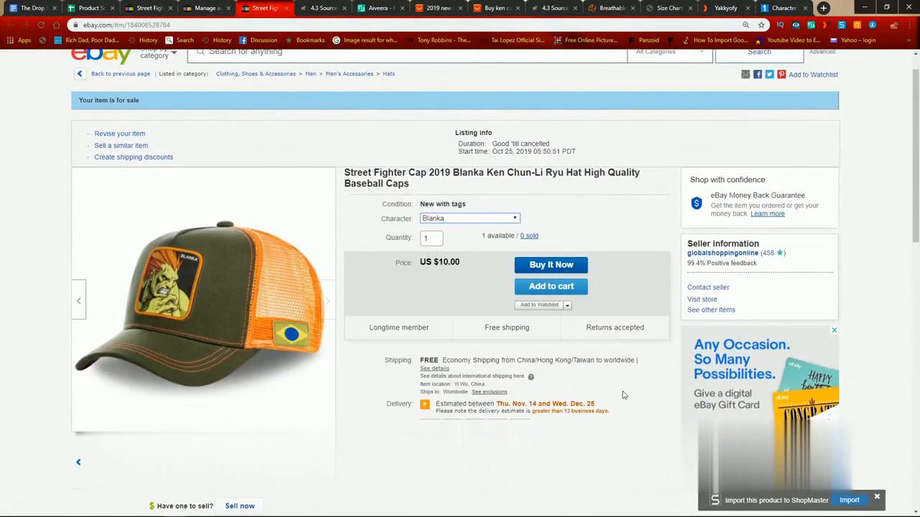
# Step: Examine the live listing's delivery estimate, shipping details and item location up close
pyautogui.hotkey('ctrl', '+')
pyautogui.hotkey('ctrl', '+')
pyautogui.scroll(-4, 624, 394)
pyautogui.moveTo(574, 348); pyautogui.dragTo(665, 345)
pyautogui.click(565, 357)
pyautogui.moveTo(480, 283); pyautogui.dragTo(561, 309)
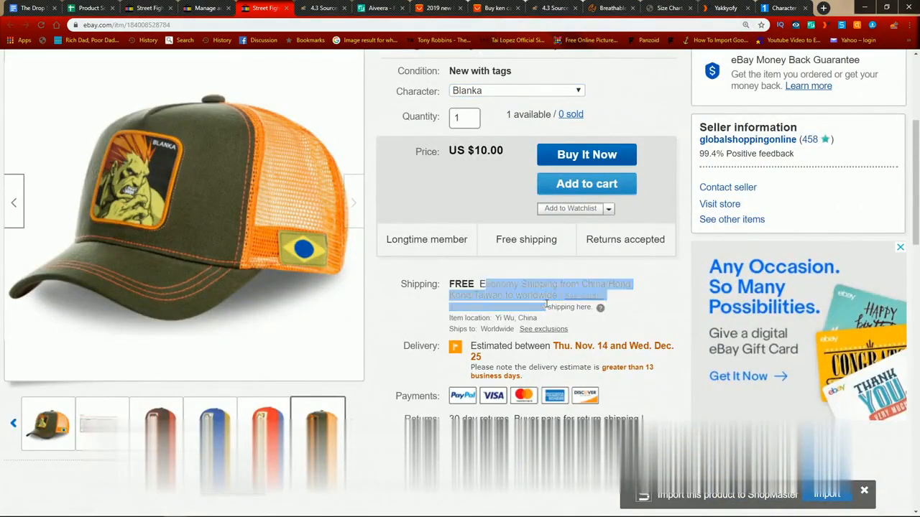
pyautogui.click(560, 322)
pyautogui.moveTo(497, 319); pyautogui.dragTo(577, 325)
pyautogui.scroll(4, 578, 329)
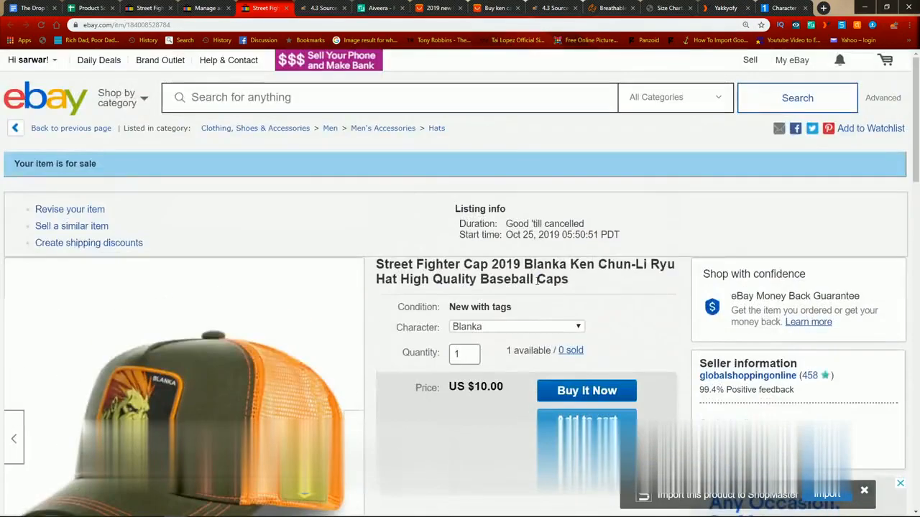
pyautogui.hotkey('ctrl', '-')
pyautogui.hotkey('ctrl', '-')
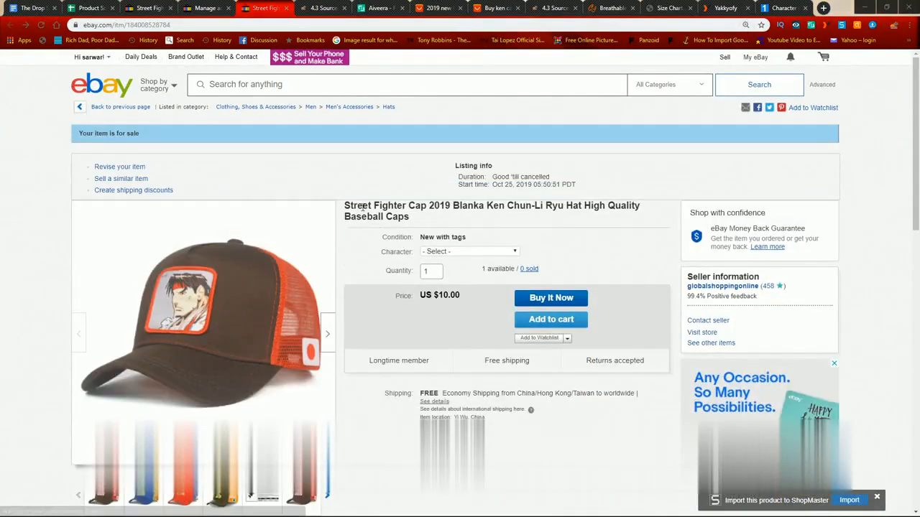
# Step: Search eBay for the listing's full title, "Street Fighter Cap 2019 Blanka Ken Chun-Li Ryu Hat High Quality Baseball Caps"
pyautogui.moveTo(414, 221); pyautogui.dragTo(345, 205)
pyautogui.hotkey('ctrl', 'c')
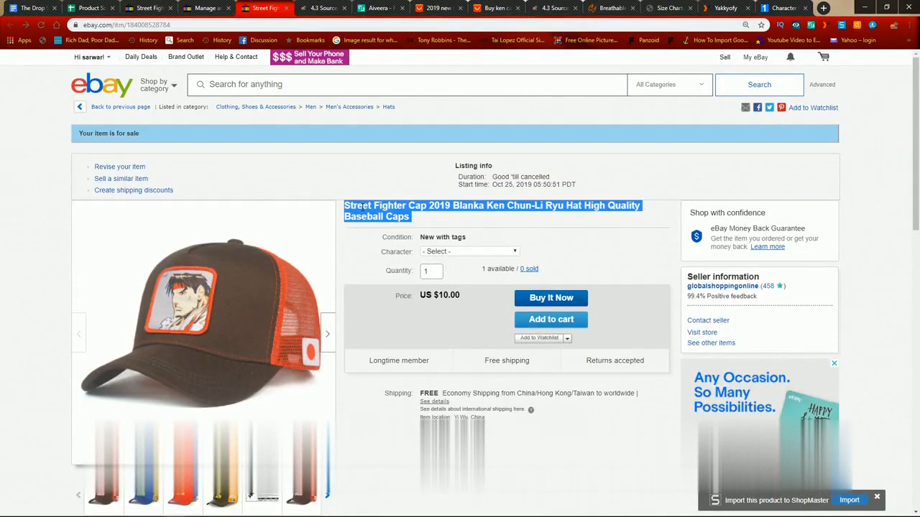
pyautogui.click(358, 92)
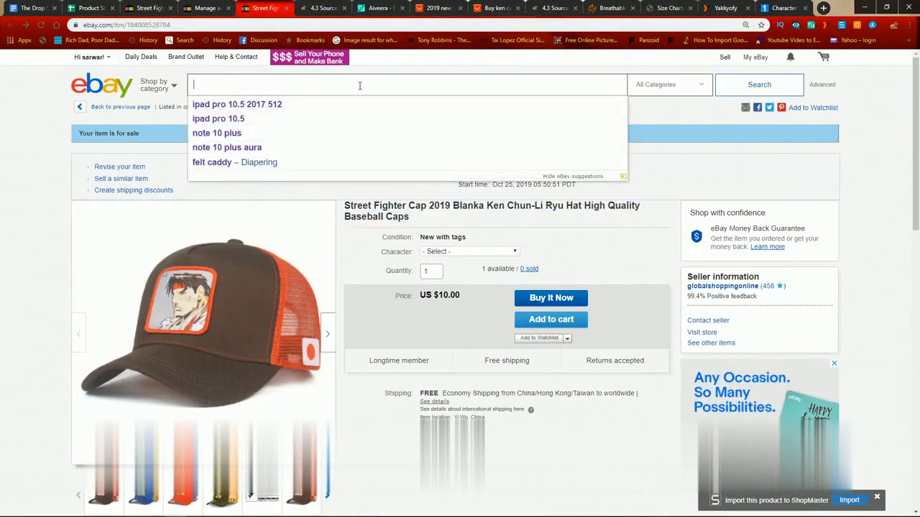
pyautogui.hotkey('ctrl', 'v')
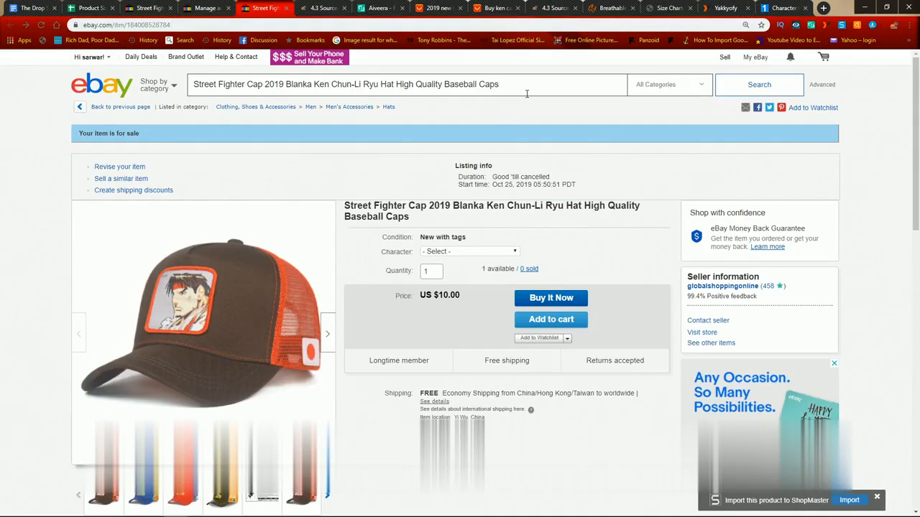
pyautogui.click(757, 92)
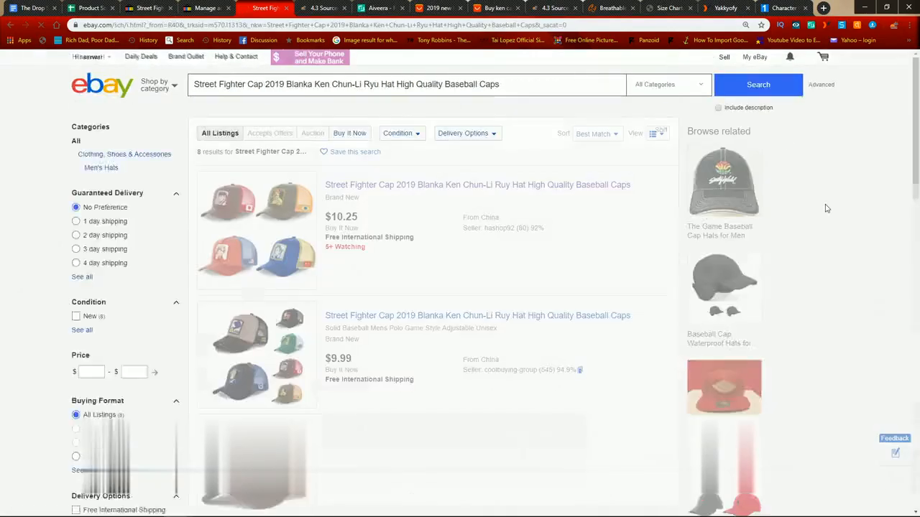
# Step: Compare the competing caps in the search results and open the store's own new listing to review it
pyautogui.scroll(-3, 434, 374)
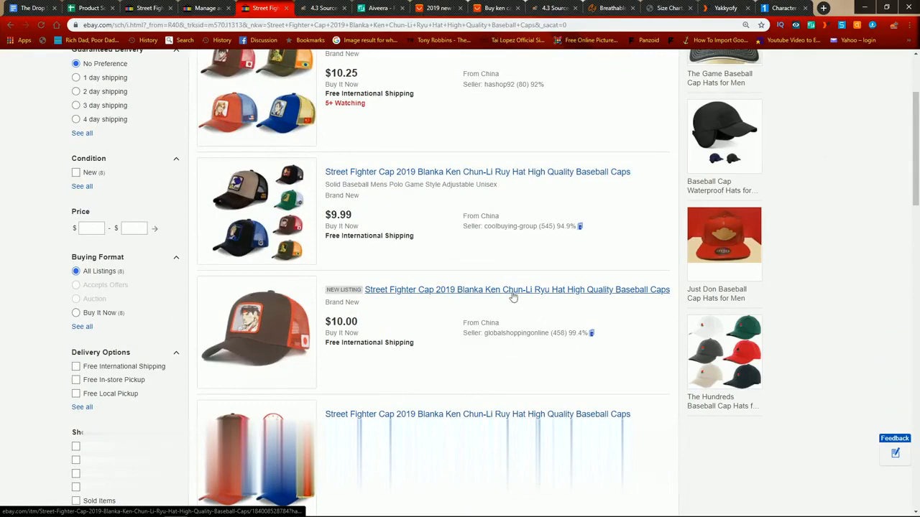
pyautogui.scroll(2, 508, 318)
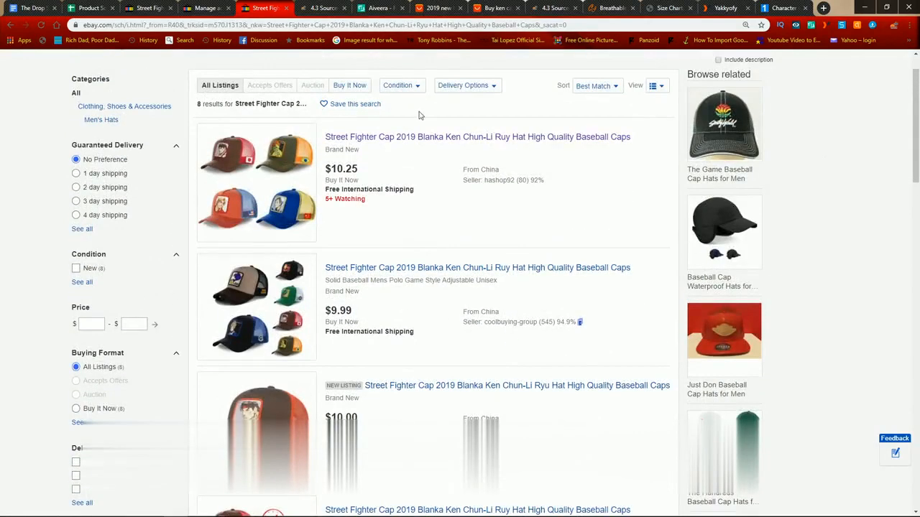
pyautogui.click(423, 386)
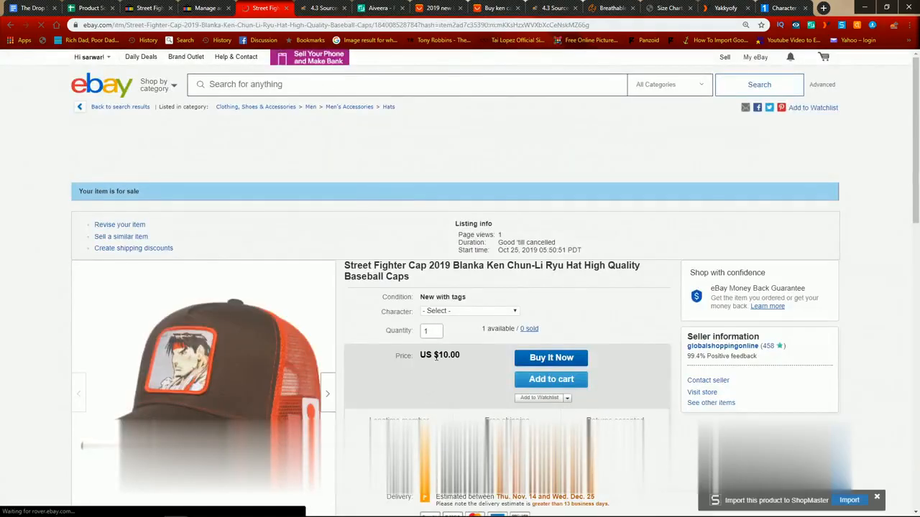
pyautogui.scroll(-4, 436, 362)
pyautogui.scroll(4, 435, 362)
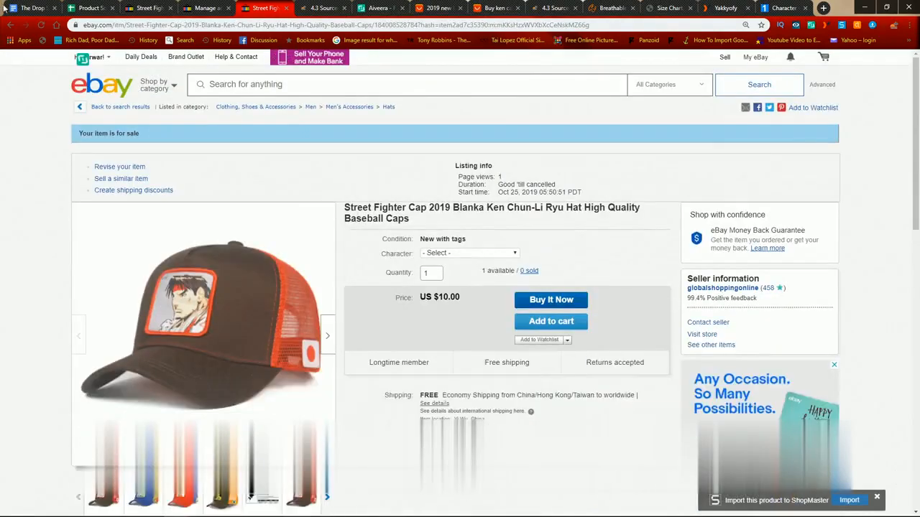